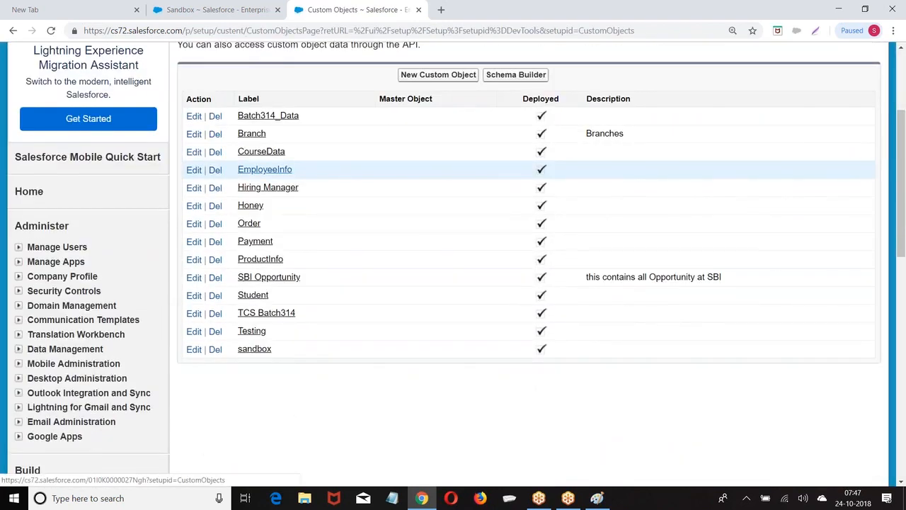
# Delete the sandbox custom object so the list shows Deleted Objects (1)
pyautogui.click(216, 348)
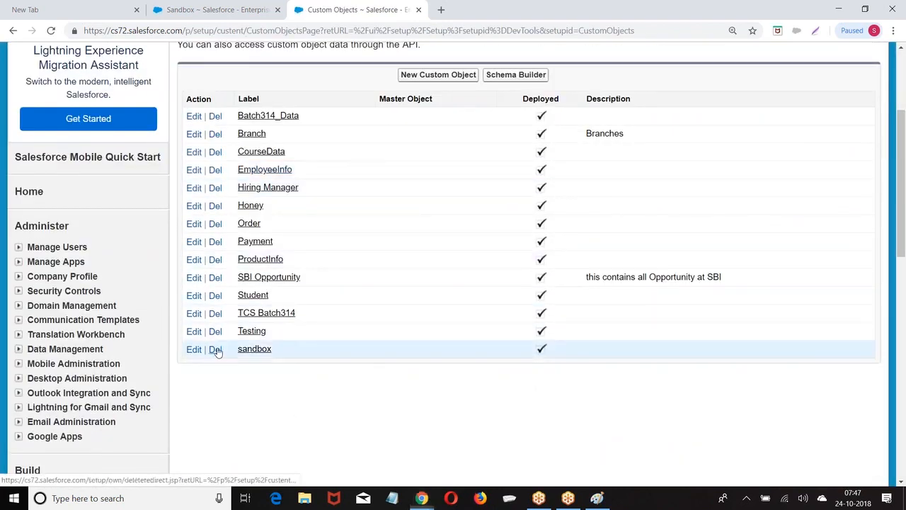
pyautogui.scroll(-3, 124, 229)
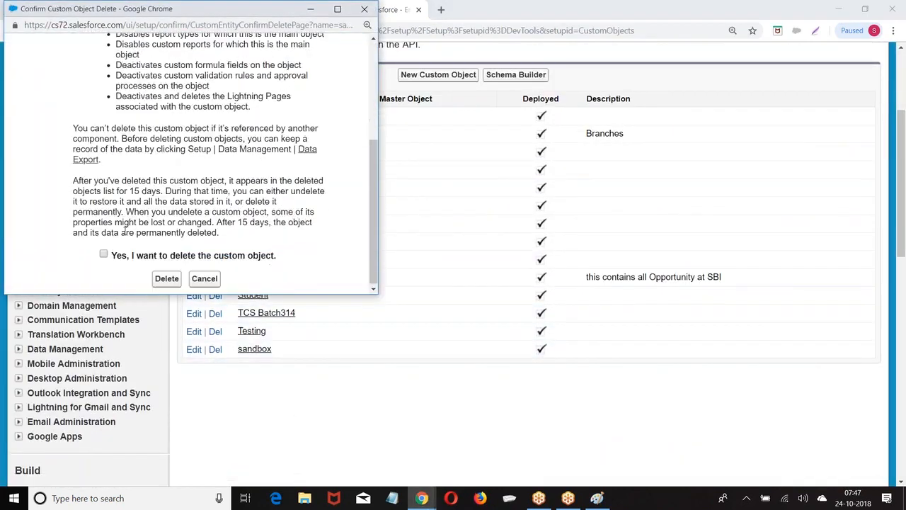
pyautogui.click(167, 278)
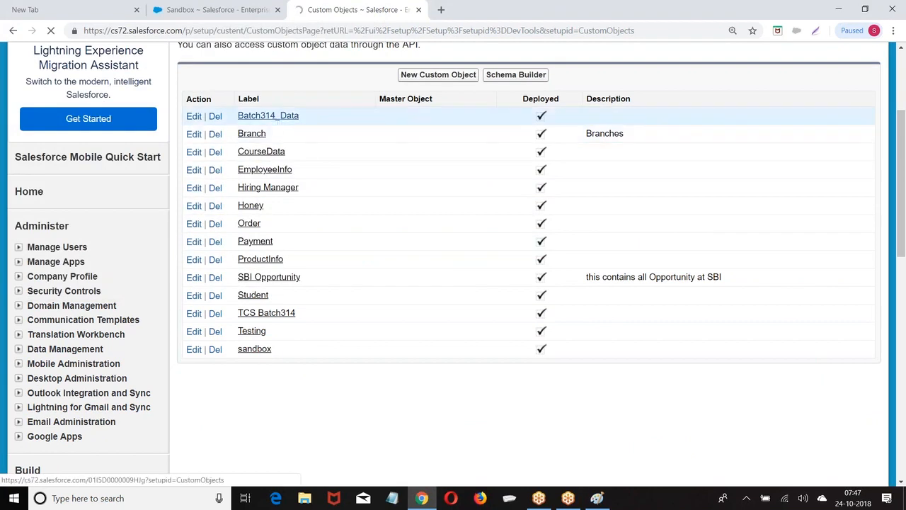
pyautogui.scroll(-3, 298, 214)
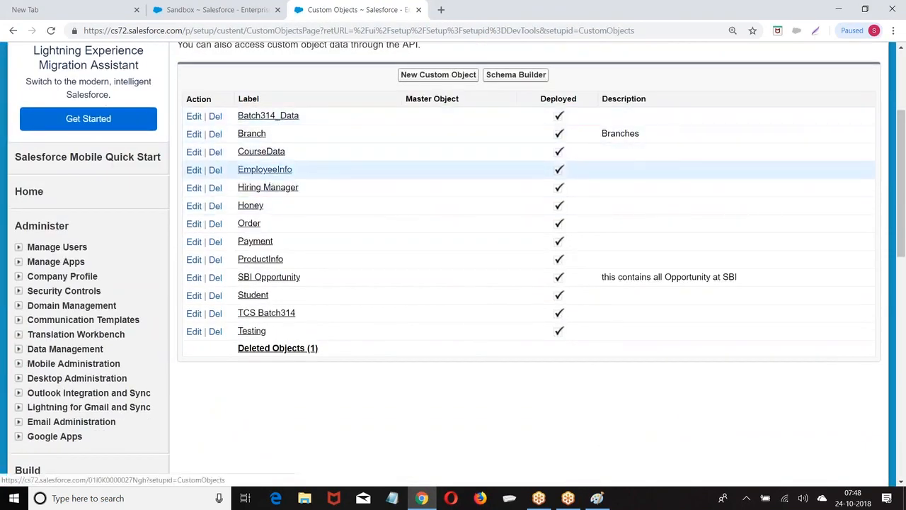
# Create the Employee custom object (plural Employees) with optional features, search and the tab wizard enabled
pyautogui.click(434, 80)
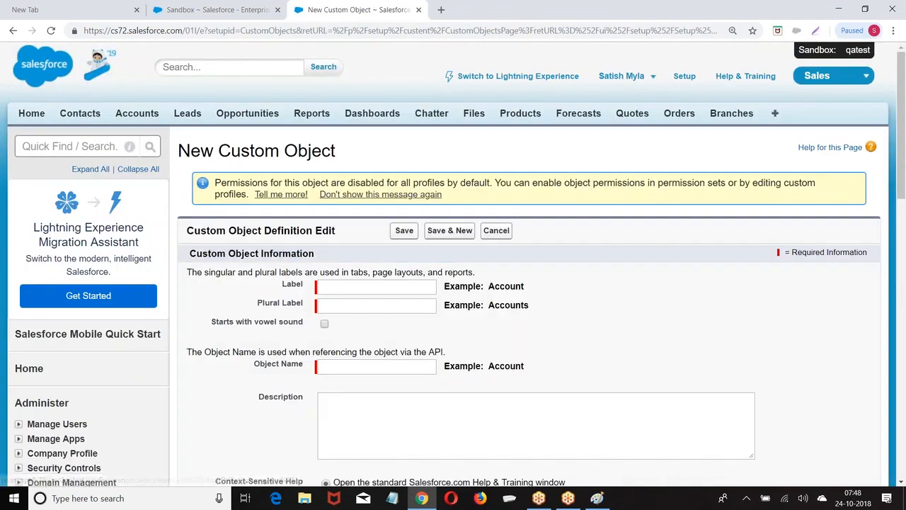
pyautogui.click(343, 288)
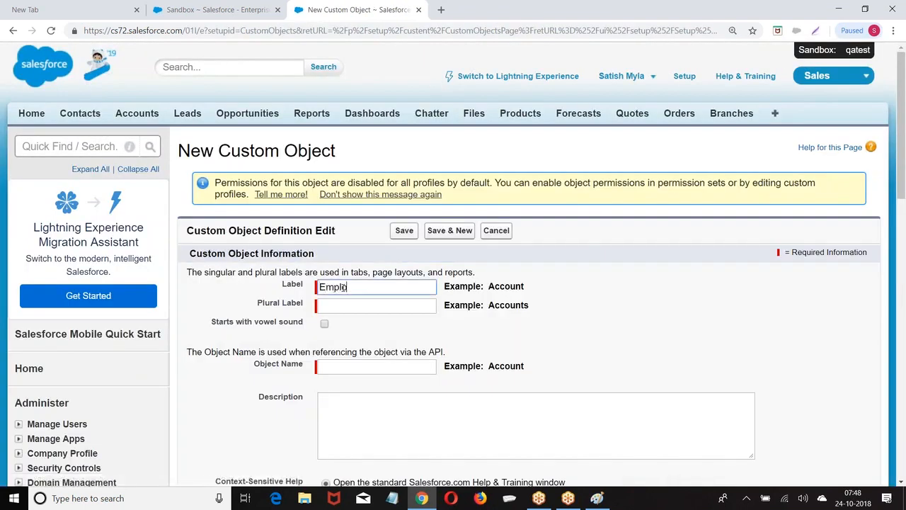
pyautogui.click(356, 307)
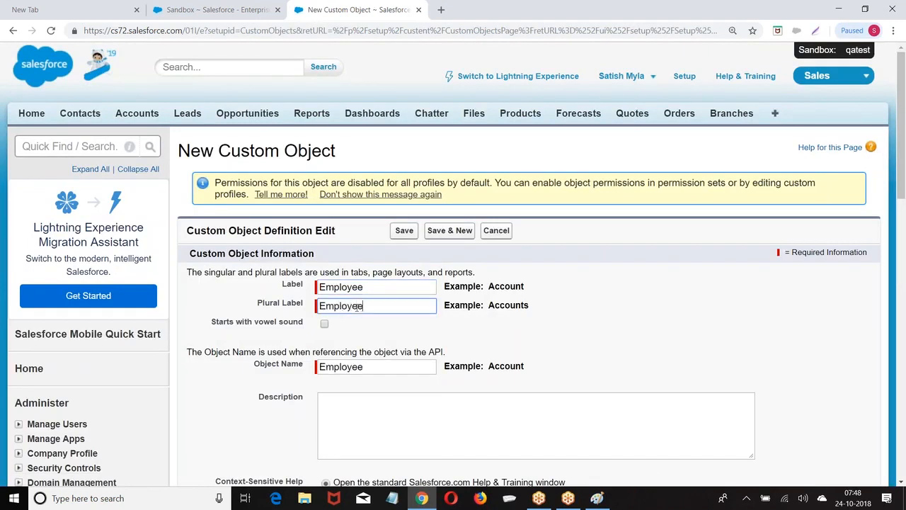
pyautogui.scroll(-6, 508, 305)
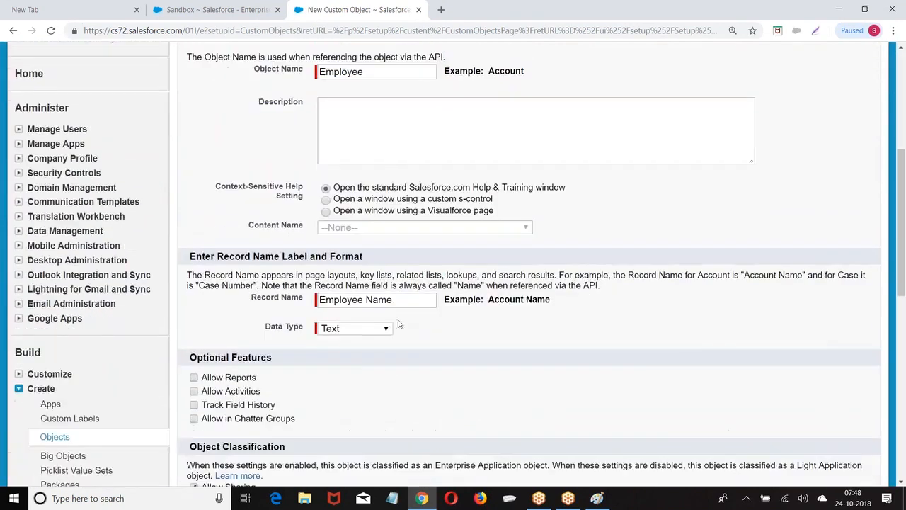
pyautogui.scroll(-1, 195, 213)
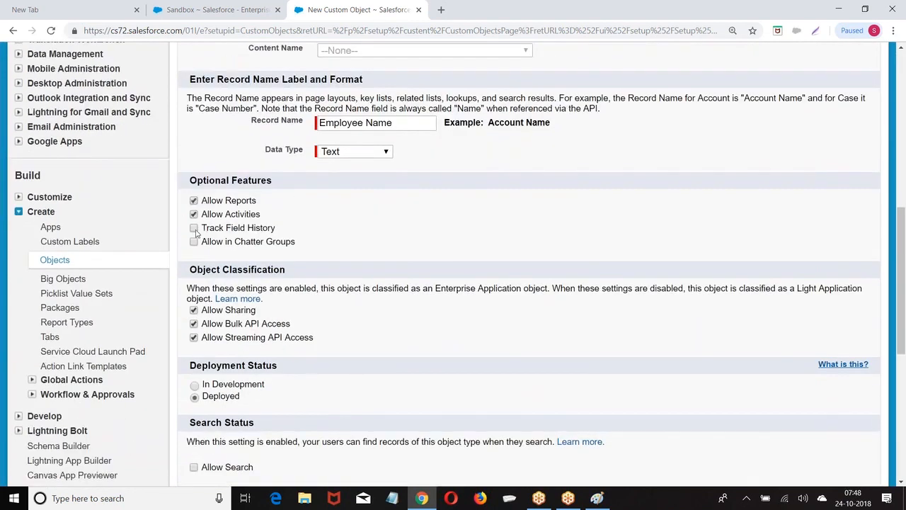
pyautogui.scroll(-2, 262, 263)
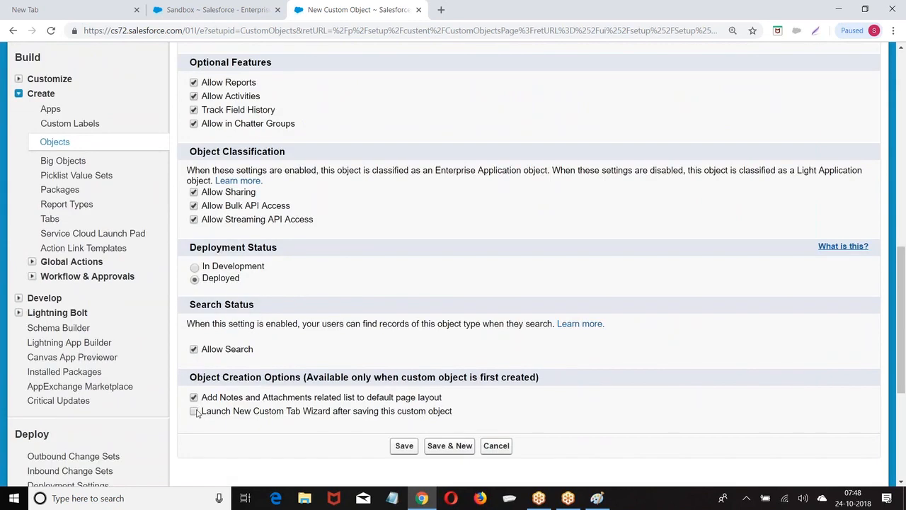
pyautogui.click(404, 446)
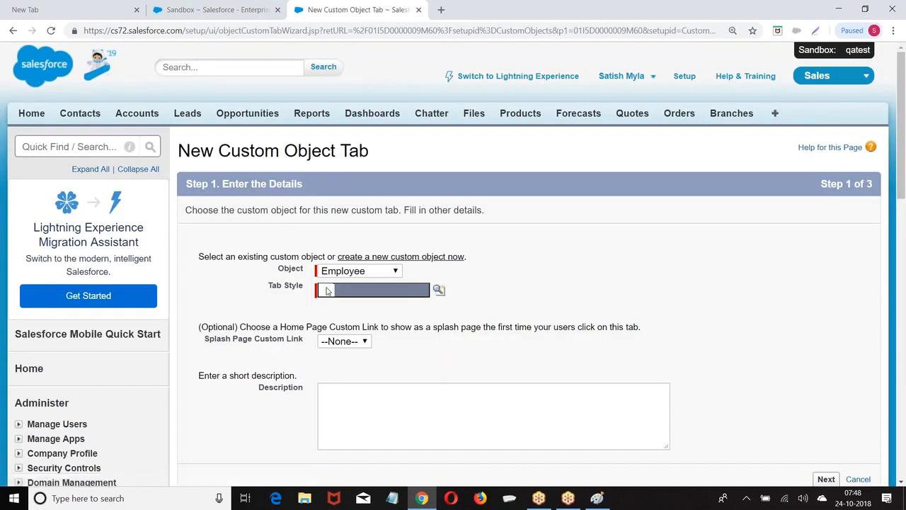
# Give Employee a Building Block styled tab, kept out of all custom apps
pyautogui.click(439, 290)
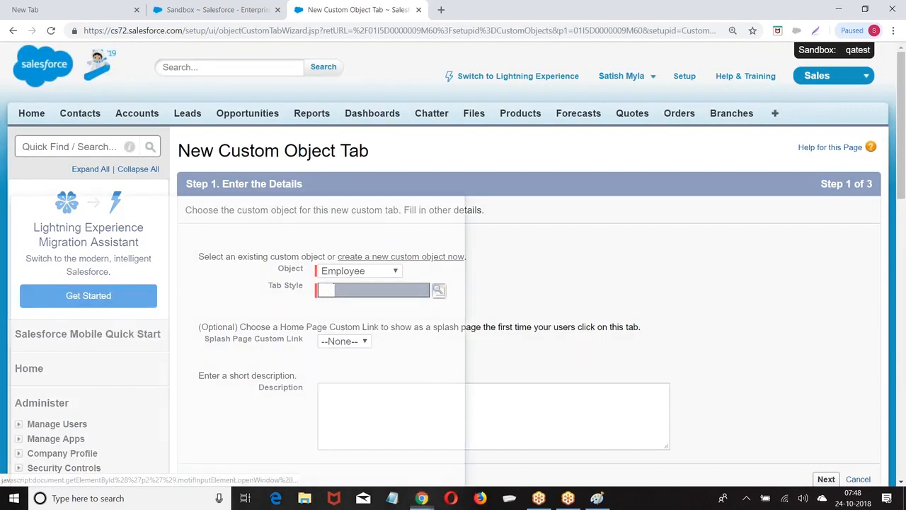
pyautogui.click(199, 356)
pyautogui.scroll(-3, 639, 282)
pyautogui.click(823, 361)
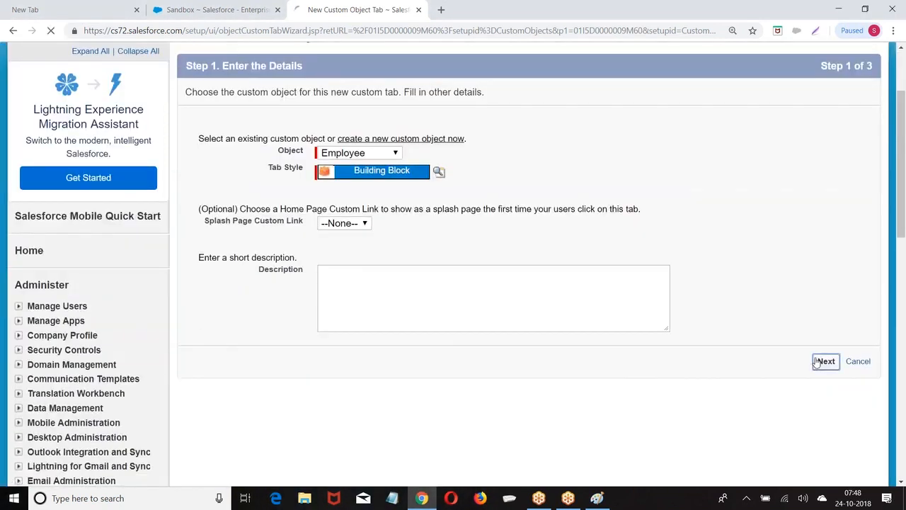
pyautogui.scroll(-10, 728, 293)
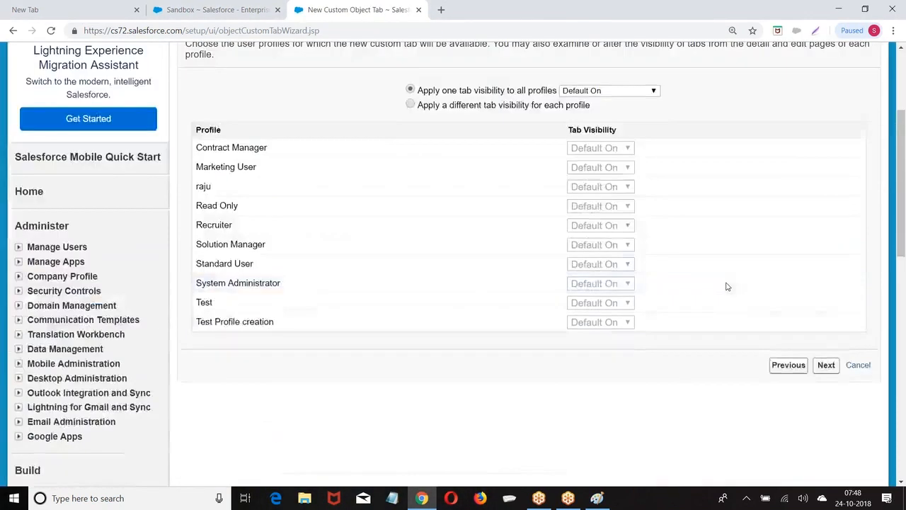
pyautogui.scroll(3, 826, 234)
pyautogui.click(826, 247)
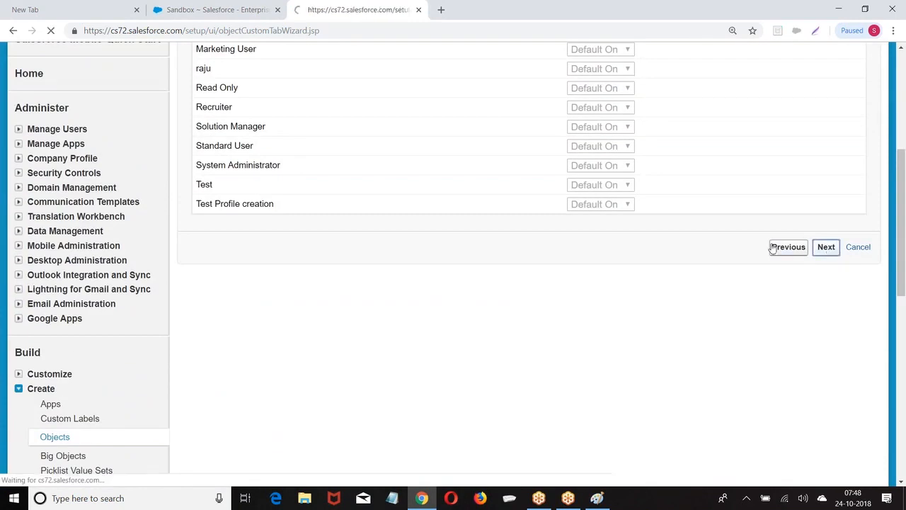
pyautogui.scroll(-1, 782, 256)
pyautogui.click(764, 165)
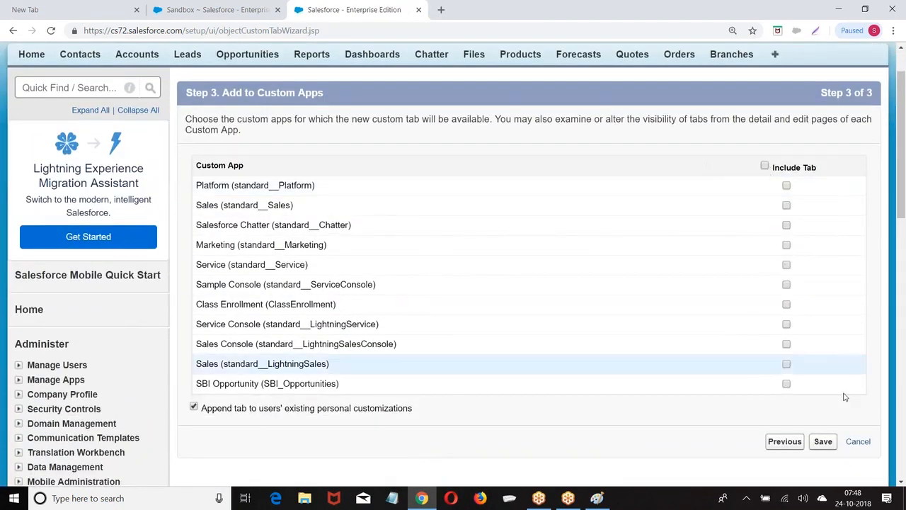
pyautogui.click(822, 441)
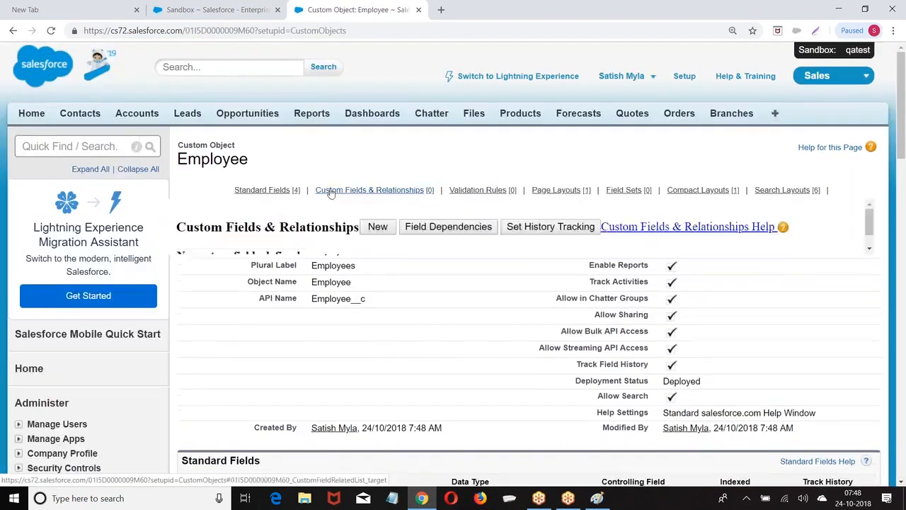
# Begin a new Employee custom field with the Text data type
pyautogui.moveTo(336, 191)
pyautogui.scroll(-1, 335, 191)
pyautogui.scroll(-3, 336, 191)
pyautogui.click(410, 294)
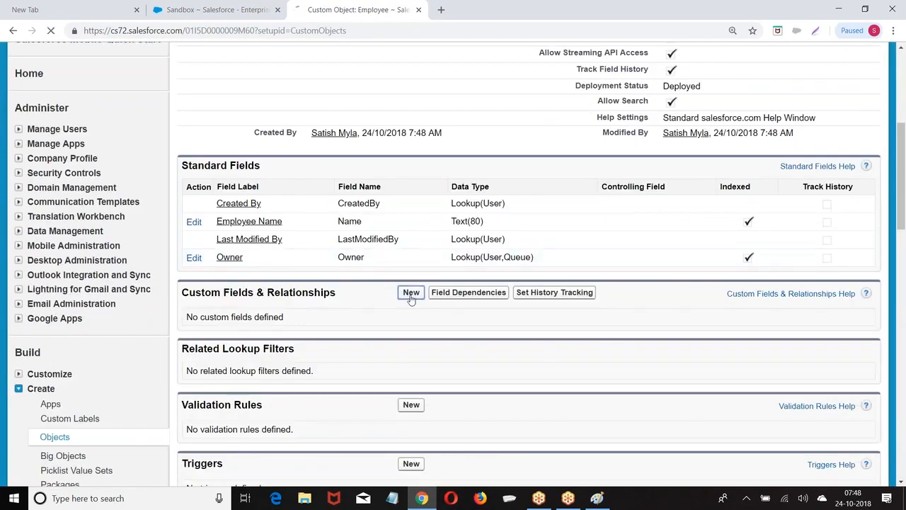
pyautogui.scroll(-4, 281, 321)
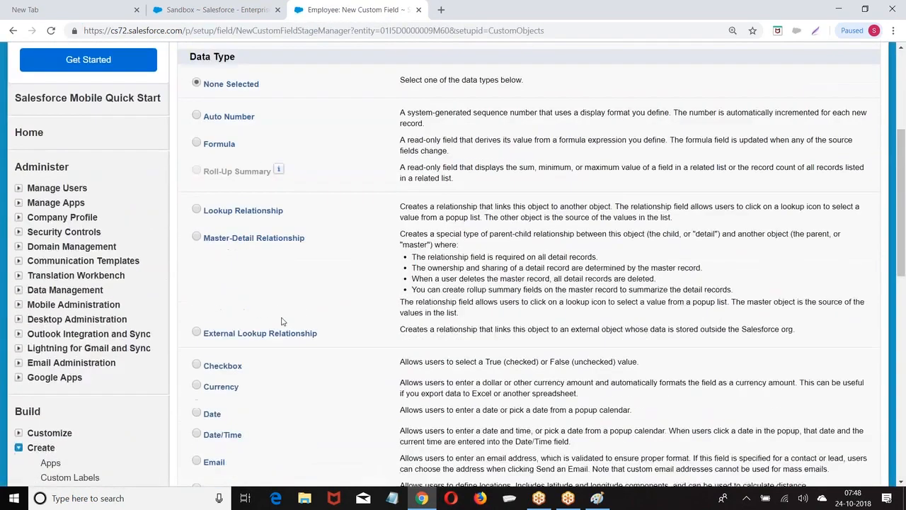
pyautogui.scroll(-3, 281, 321)
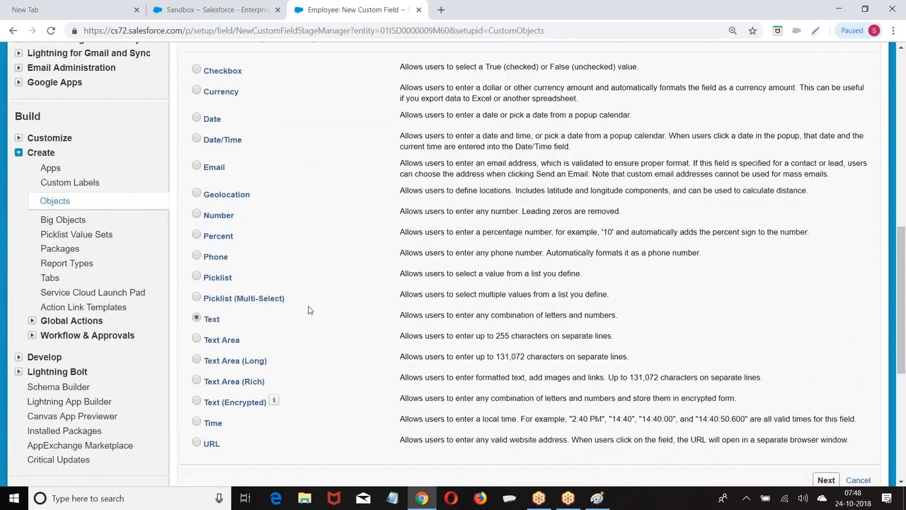
pyautogui.scroll(-2, 560, 333)
pyautogui.click(824, 303)
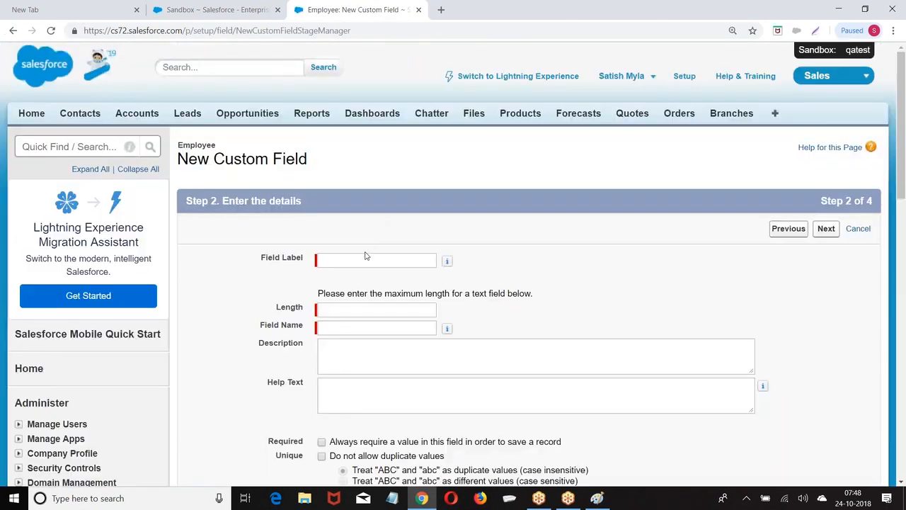
# Label the field LastName with length 80 and add it to Employee Layout
pyautogui.click(355, 261)
pyautogui.write('LastName')
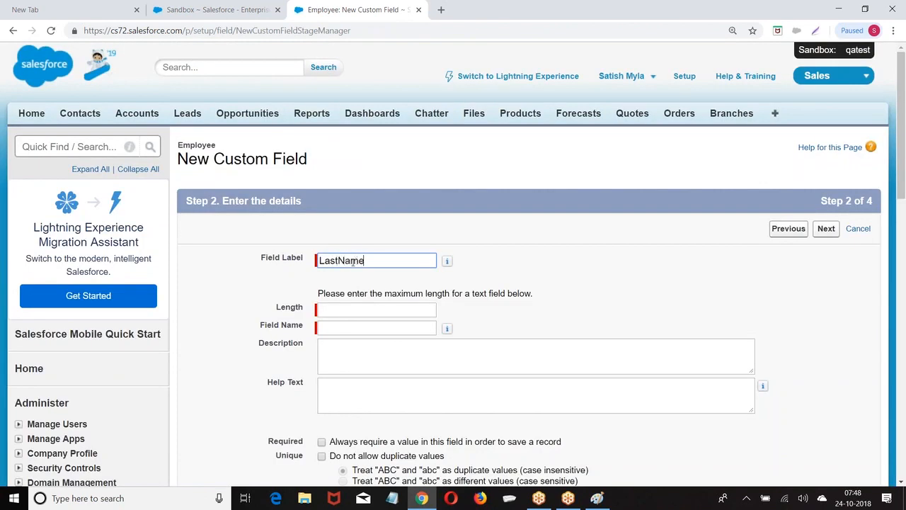
pyautogui.click(350, 310)
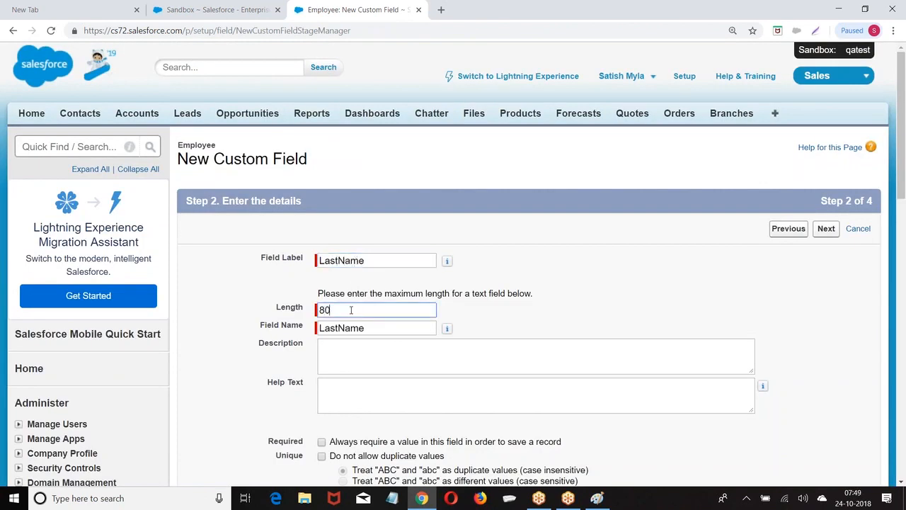
pyautogui.scroll(-2, 820, 166)
pyautogui.click(826, 111)
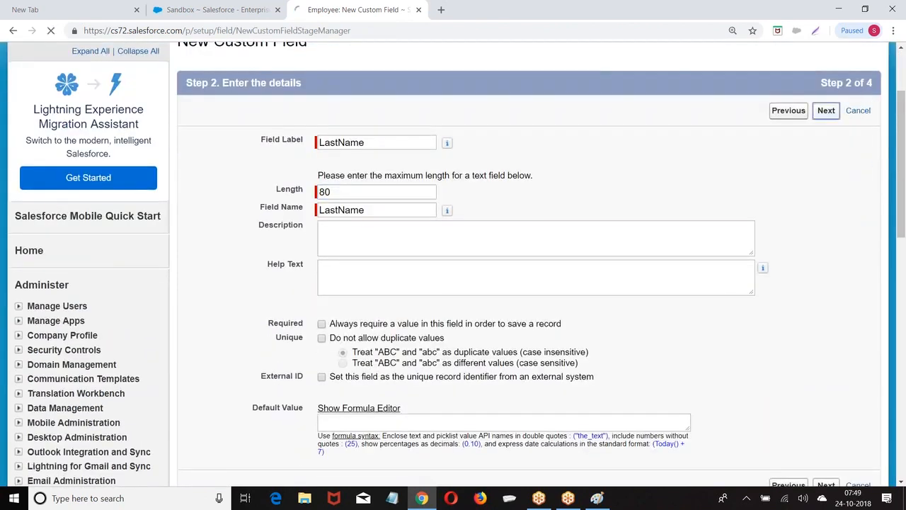
pyautogui.scroll(-1, 828, 142)
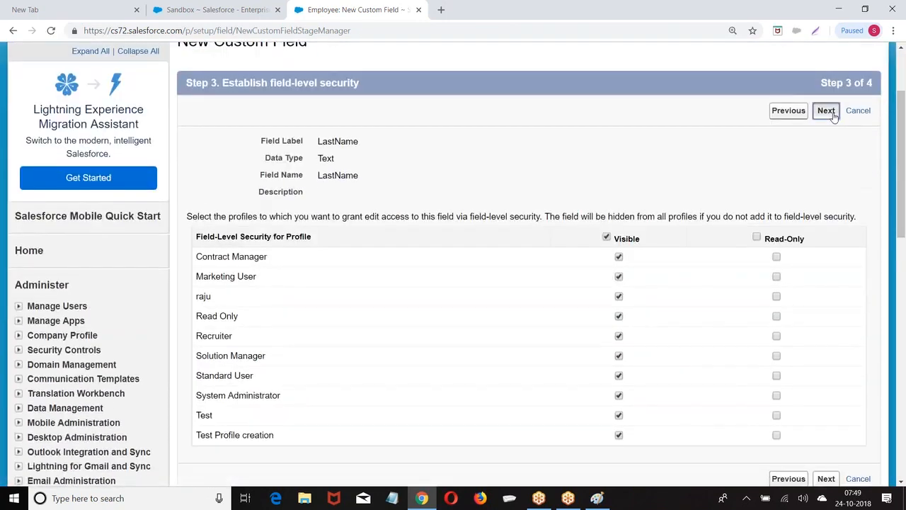
pyautogui.click(827, 111)
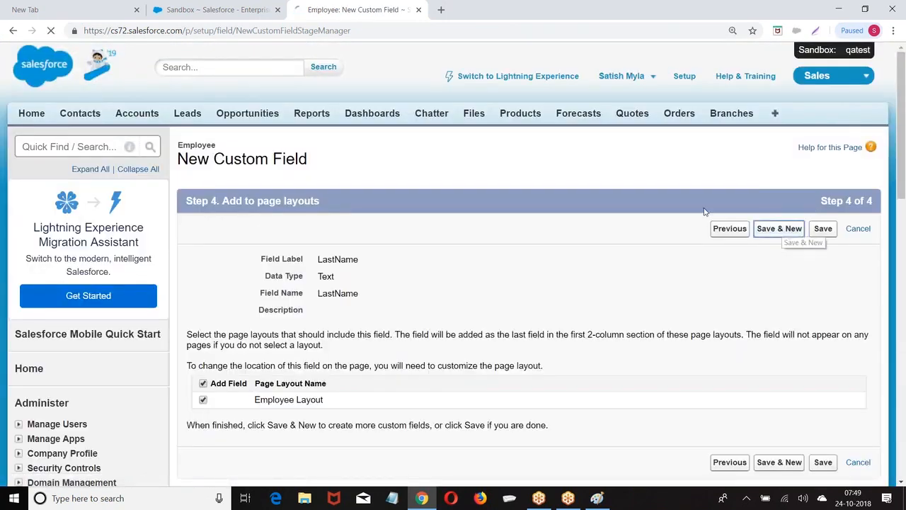
pyautogui.scroll(-4, 128, 275)
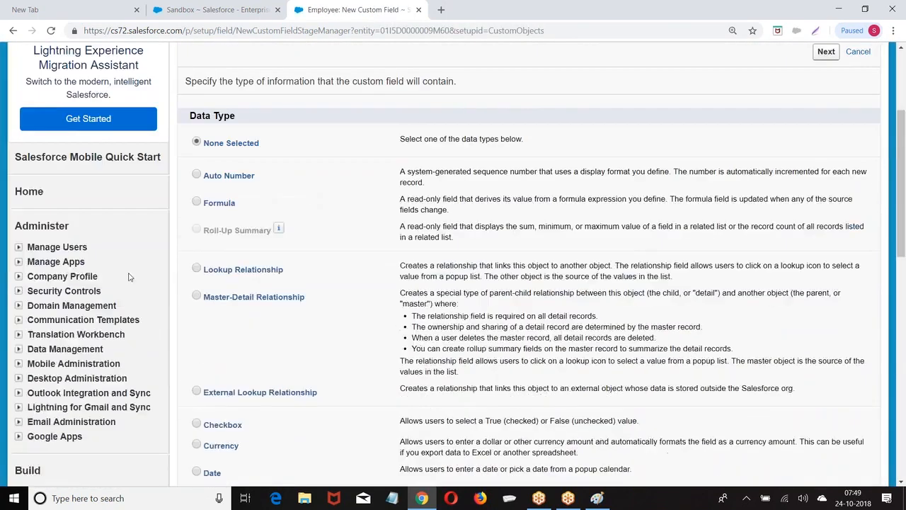
# Add a Time field labelled FirstName to Employee Layout and start another field
pyautogui.scroll(-5, 197, 283)
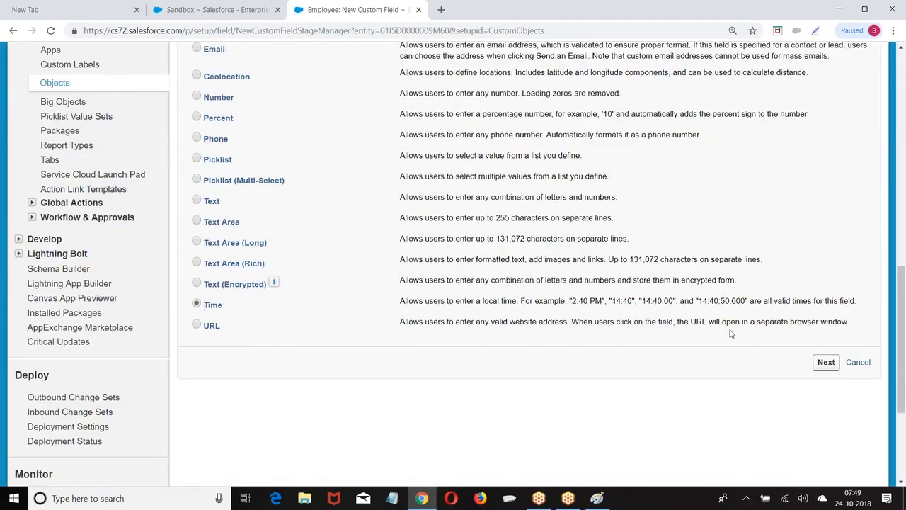
pyautogui.click(826, 362)
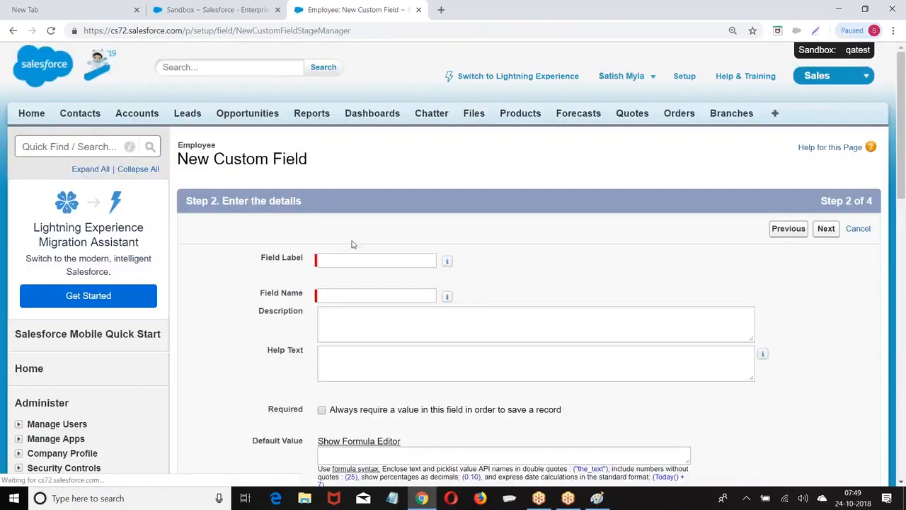
pyautogui.click(336, 259)
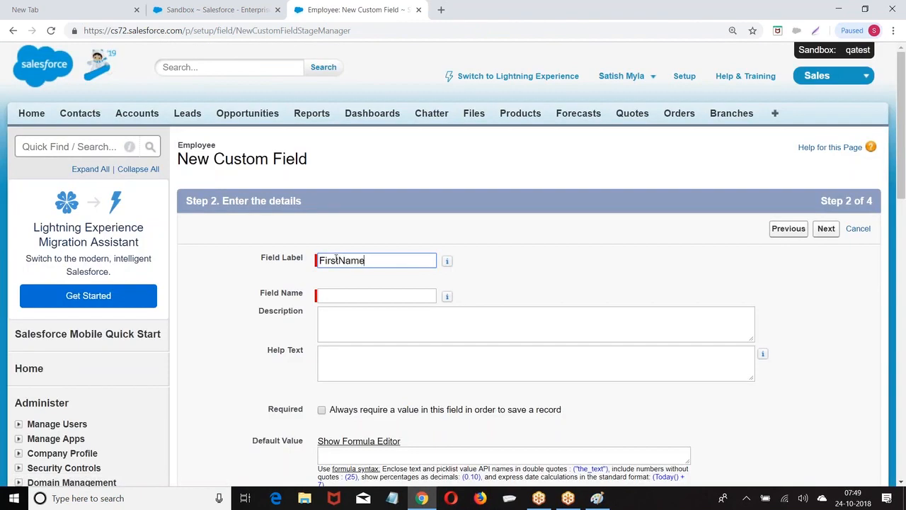
pyautogui.click(393, 293)
pyautogui.click(826, 228)
pyautogui.scroll(-2, 598, 210)
pyautogui.scroll(-1, 598, 210)
pyautogui.click(826, 55)
pyautogui.scroll(-2, 635, 111)
pyautogui.click(780, 110)
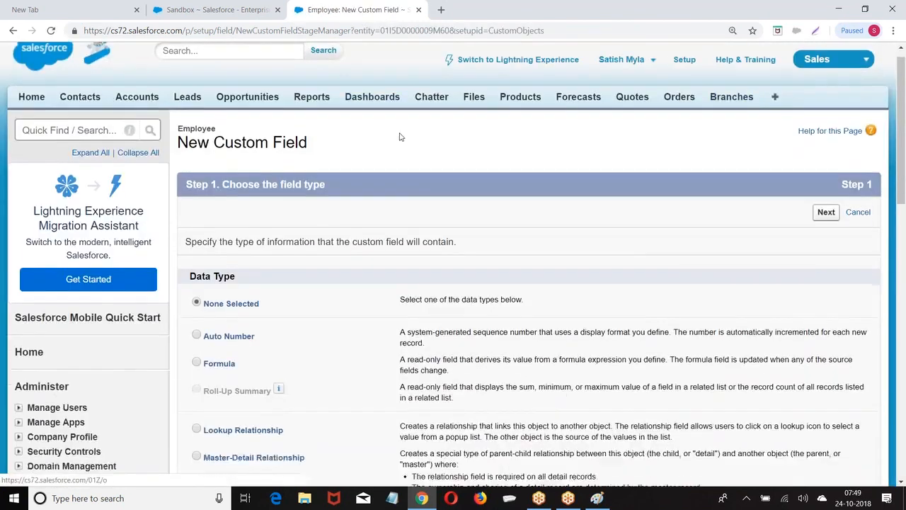
# Add a Currency field labelled Salary to Employee and start another field
pyautogui.scroll(-8, 177, 260)
pyautogui.scroll(1, 185, 240)
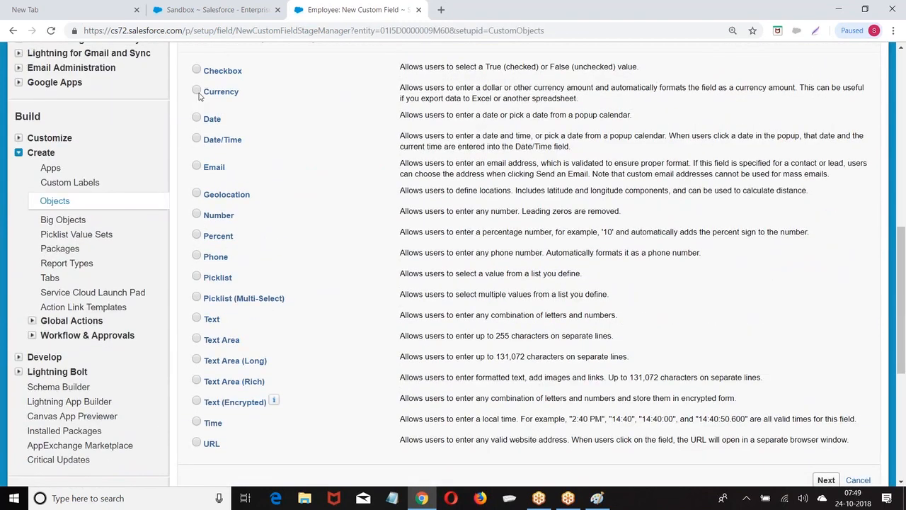
pyautogui.scroll(-3, 237, 117)
pyautogui.click(826, 303)
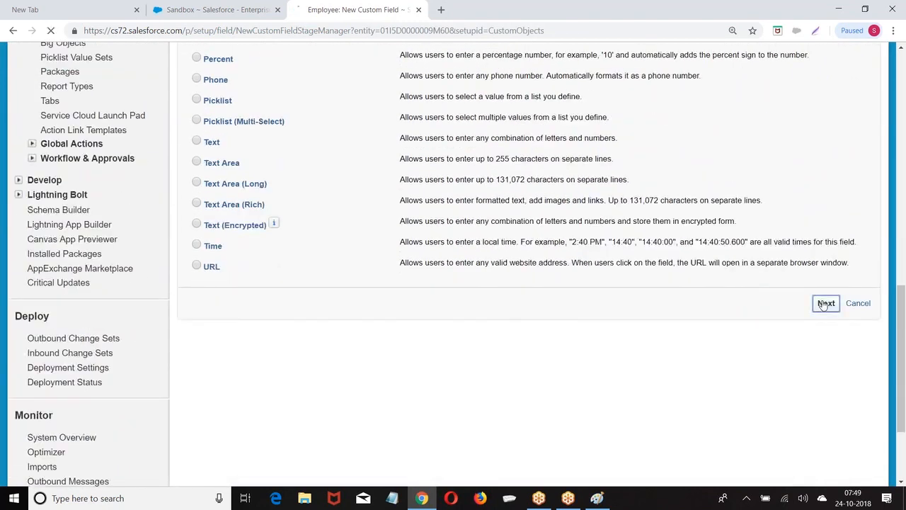
pyautogui.click(390, 259)
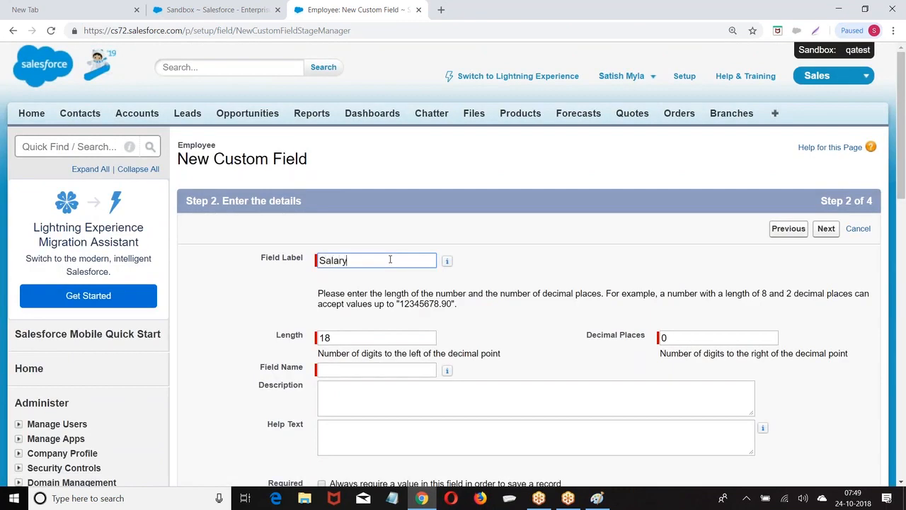
pyautogui.click(659, 220)
pyautogui.click(826, 228)
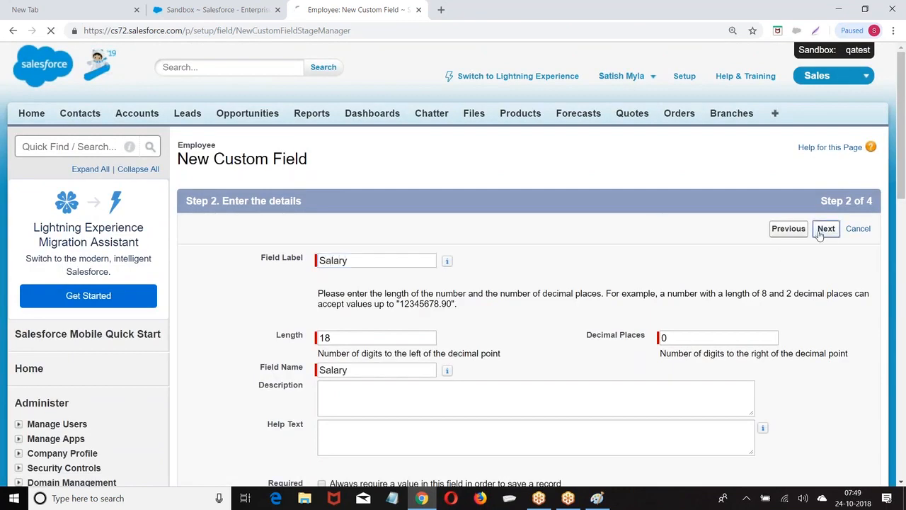
pyautogui.click(826, 227)
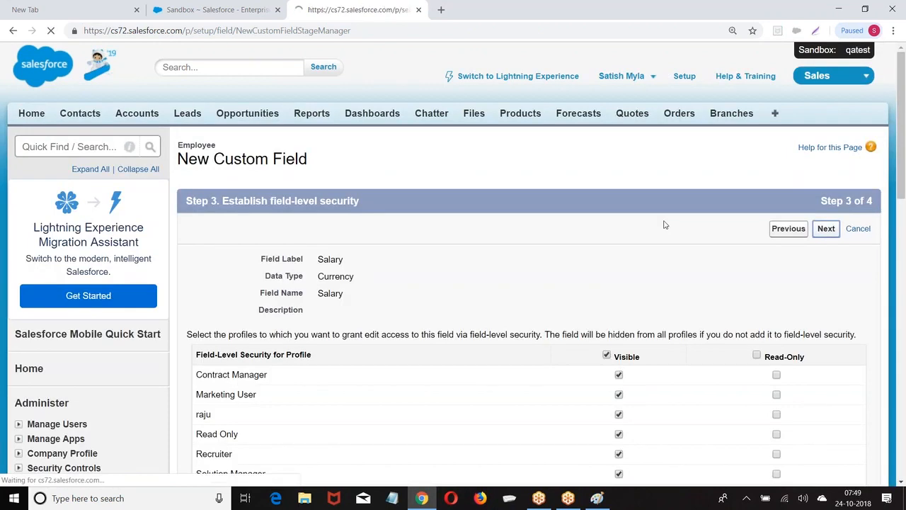
pyautogui.click(778, 228)
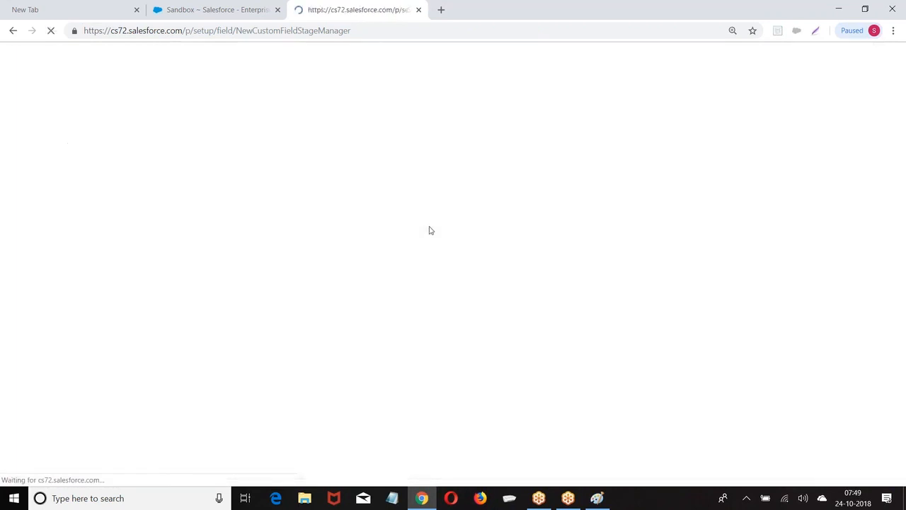
pyautogui.scroll(-5, 262, 262)
pyautogui.scroll(-2, 262, 262)
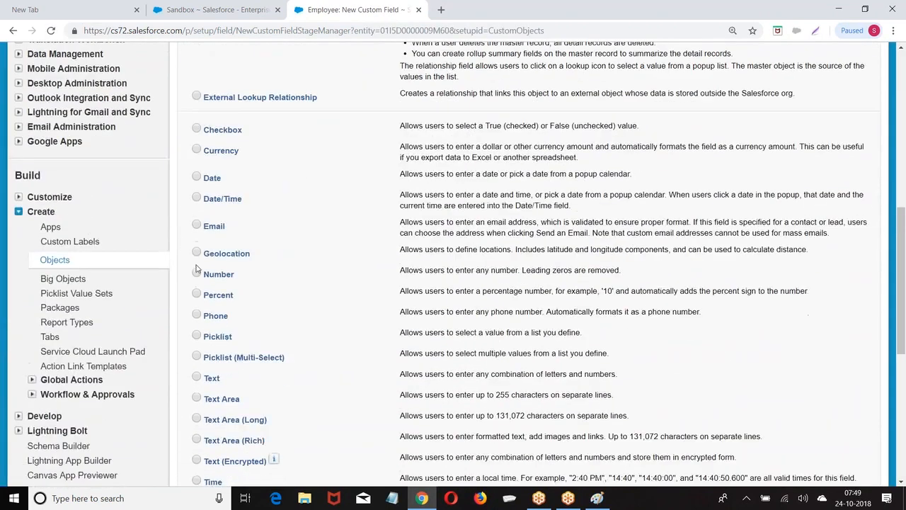
# Add a Number(18, 0) field labelled Exp, giving Employee four custom fields
pyautogui.scroll(-1, 237, 176)
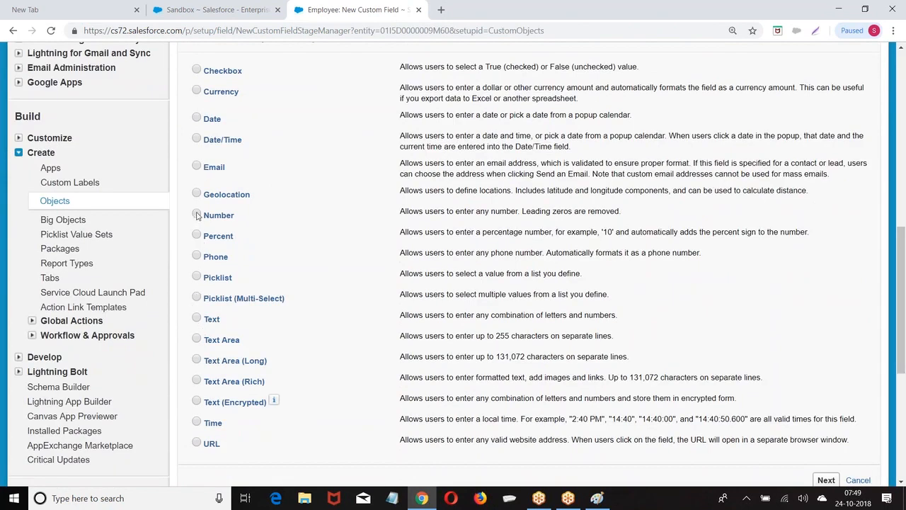
pyautogui.click(197, 215)
pyautogui.scroll(-3, 496, 283)
pyautogui.click(826, 303)
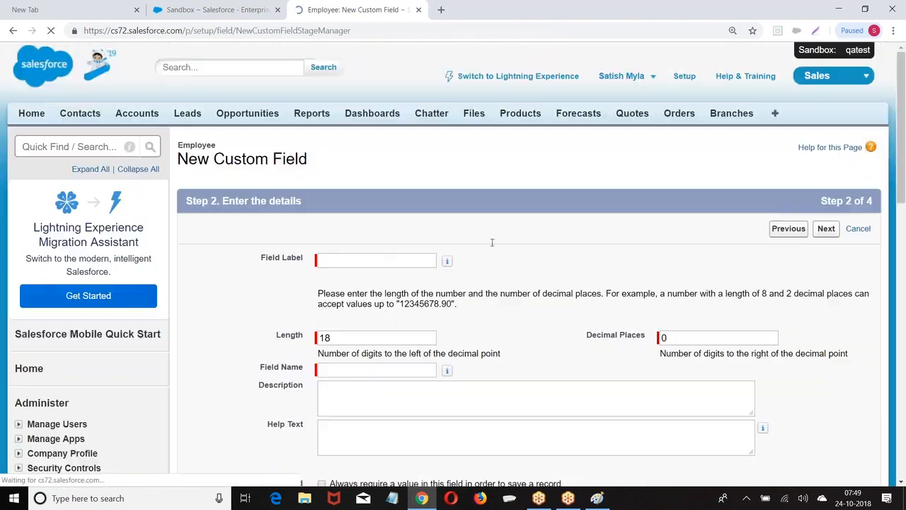
pyautogui.click(348, 264)
pyautogui.write('Exp')
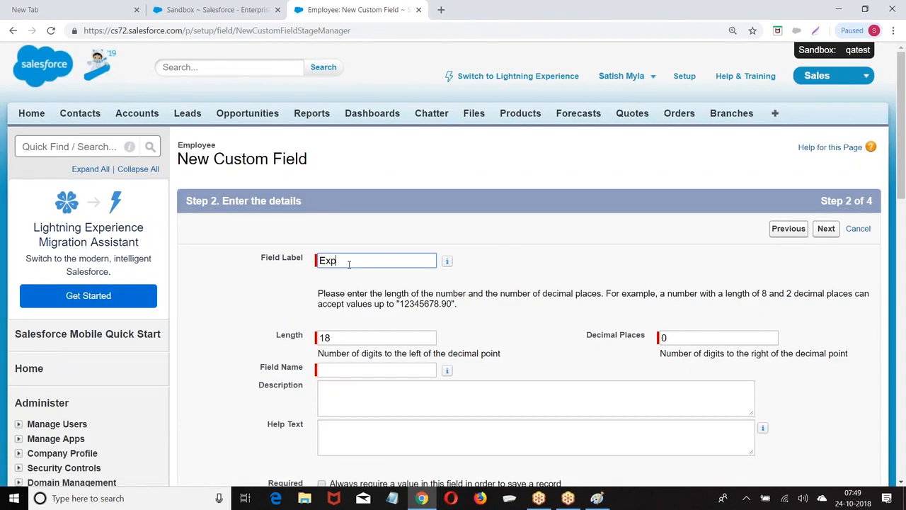
pyautogui.click(608, 225)
pyautogui.click(825, 228)
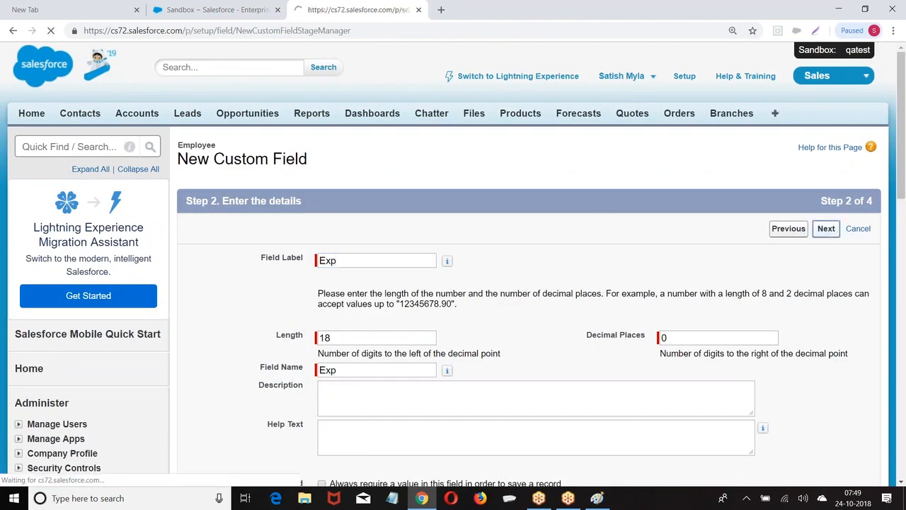
pyautogui.click(825, 228)
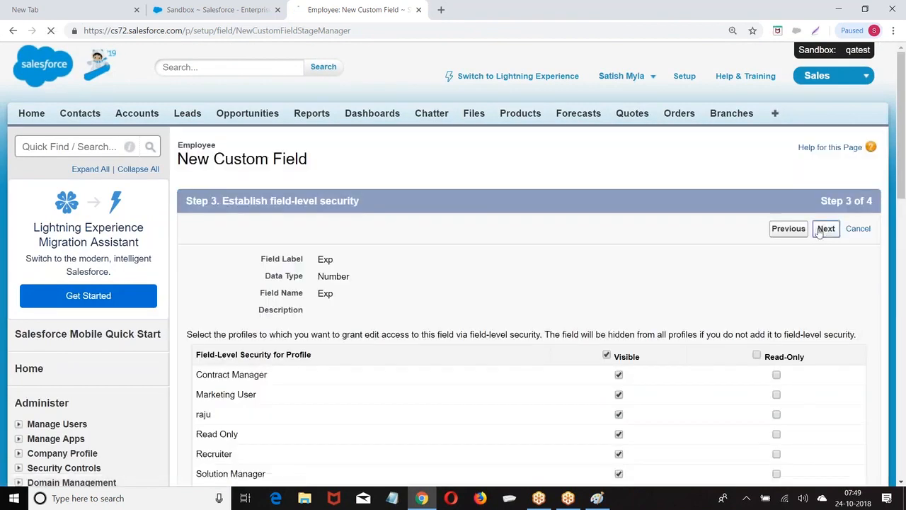
pyautogui.click(821, 228)
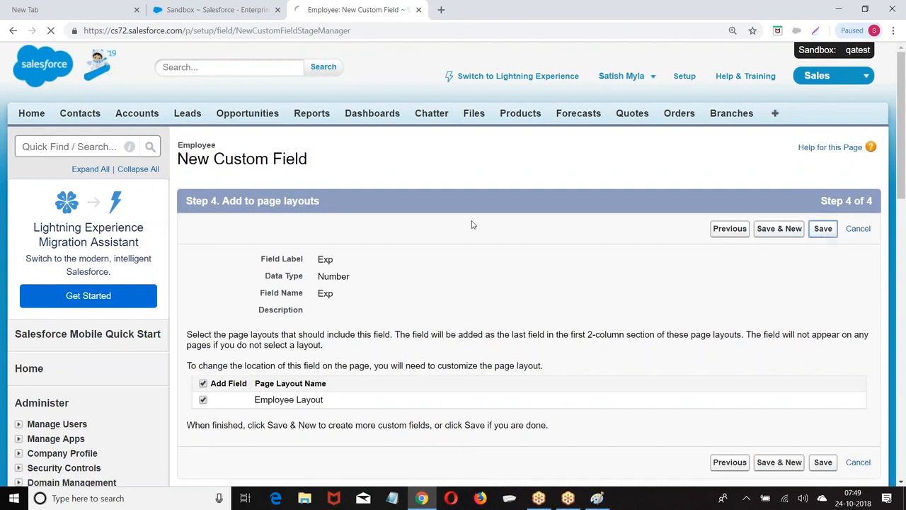
pyautogui.click(318, 190)
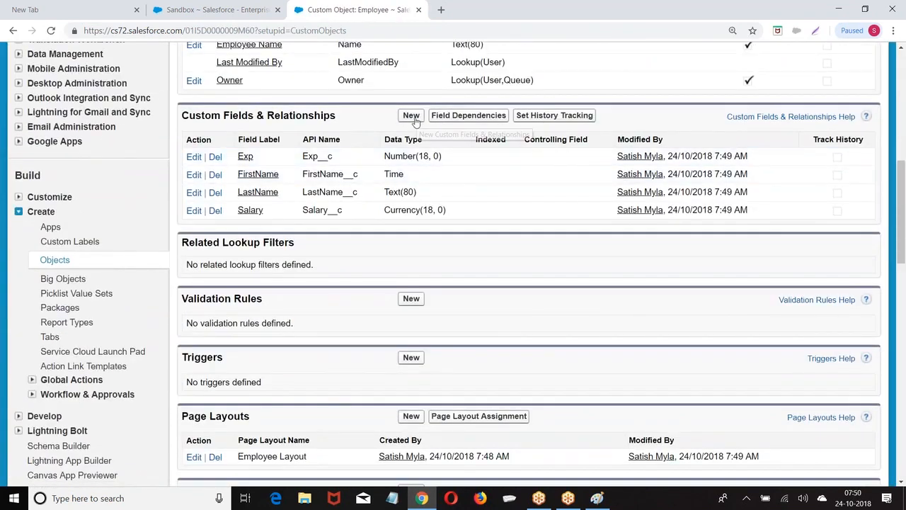
# Start a Formula field labelled Tax that returns a Currency value
pyautogui.click(411, 115)
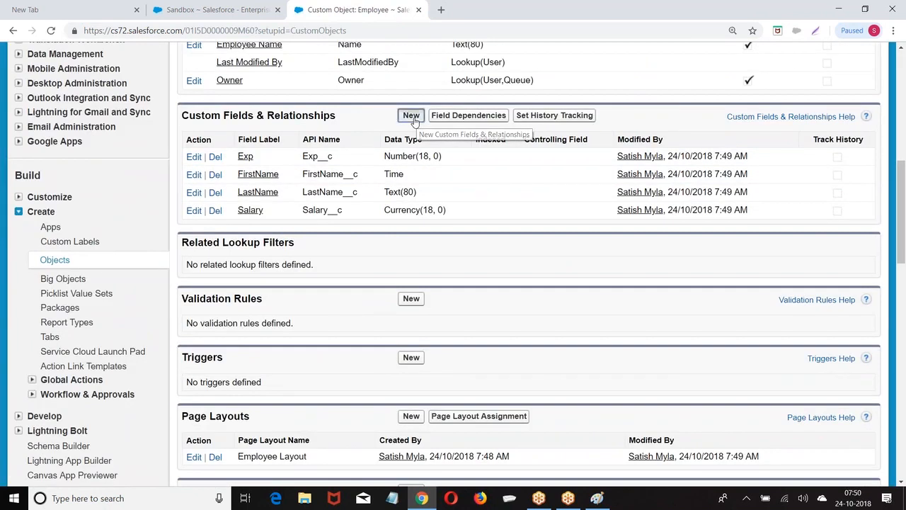
pyautogui.scroll(-1, 414, 123)
pyautogui.scroll(-6, 415, 123)
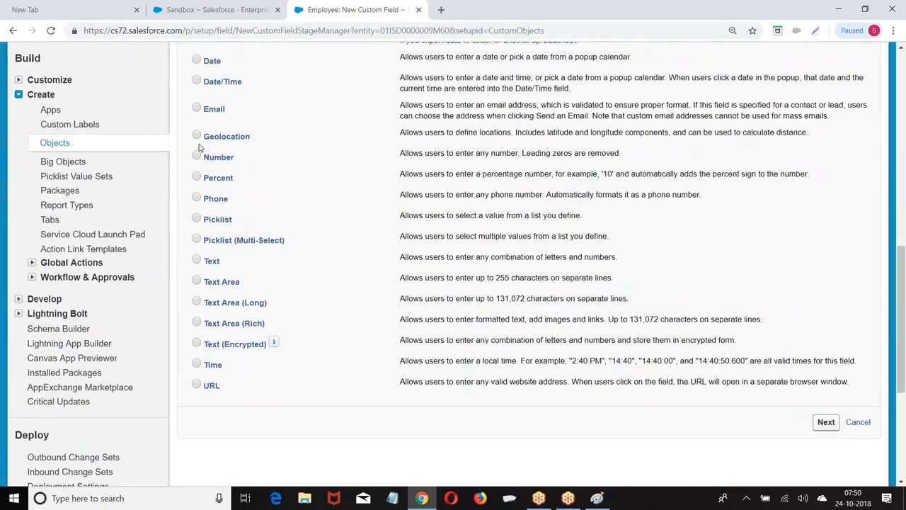
pyautogui.scroll(4, 200, 145)
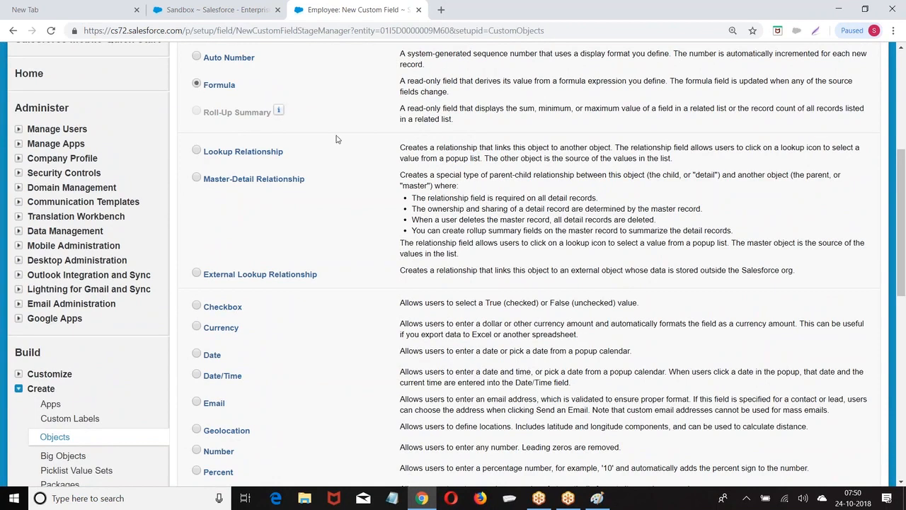
pyautogui.scroll(-5, 479, 212)
pyautogui.click(823, 362)
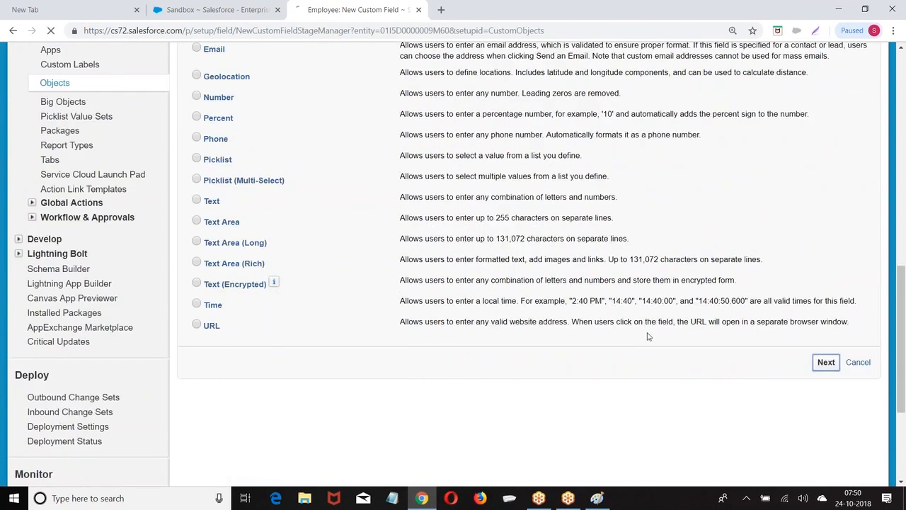
pyautogui.click(347, 263)
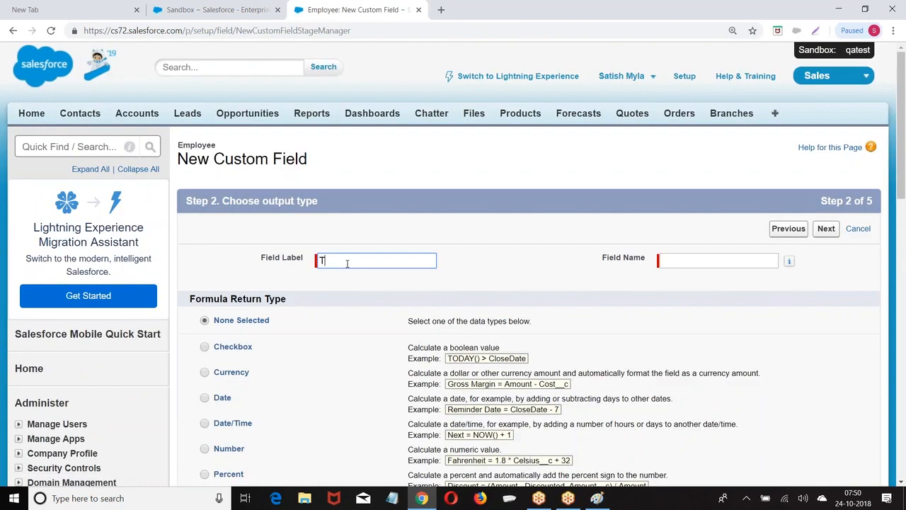
pyautogui.click(691, 259)
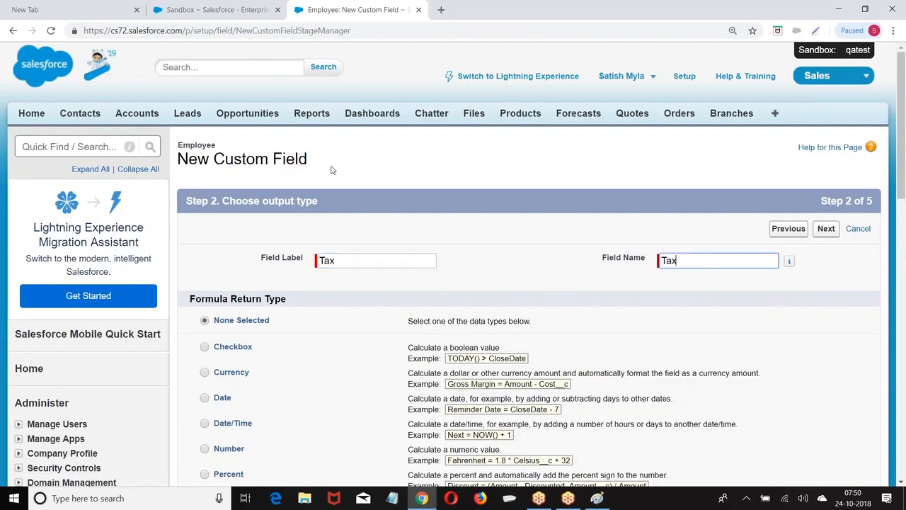
pyautogui.scroll(-3, 453, 255)
pyautogui.click(207, 136)
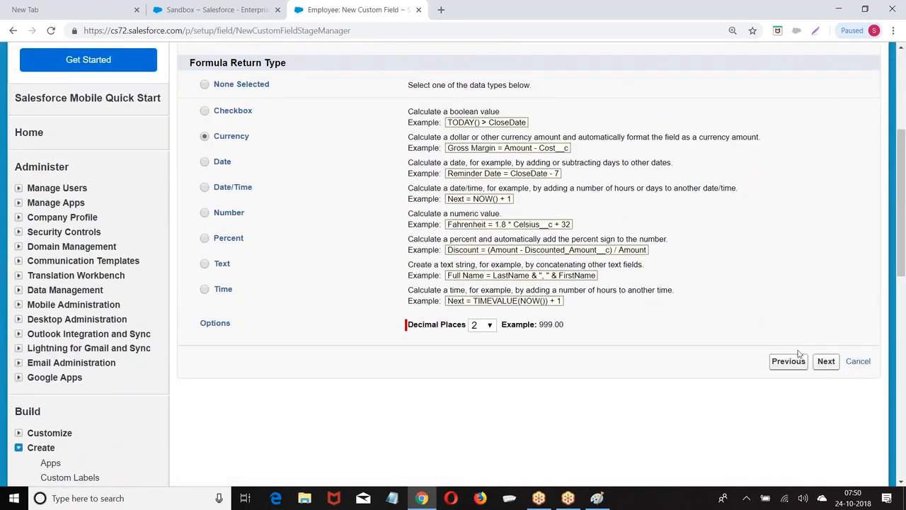
pyautogui.click(826, 362)
# Set the Tax formula to Salary__c * 0.10 and save the field
pyautogui.click(210, 273)
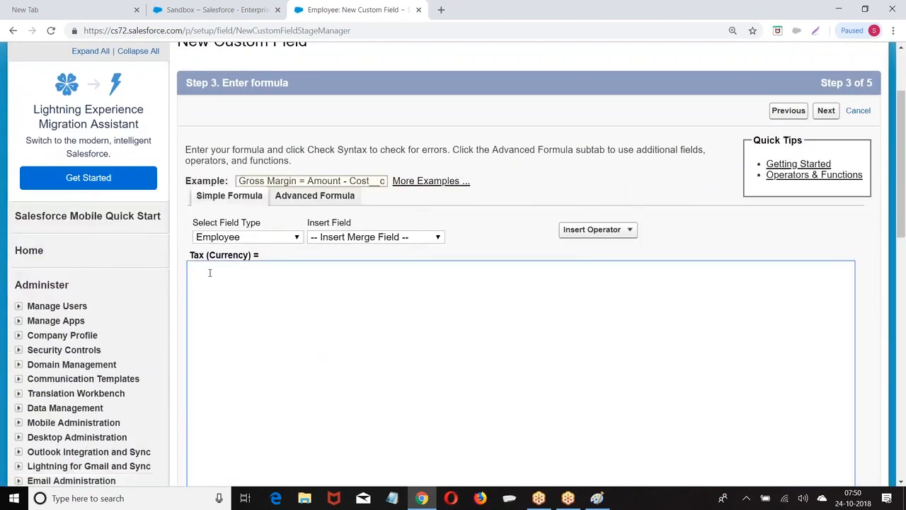
pyautogui.click(398, 241)
pyautogui.click(342, 293)
pyautogui.write('*')
pyautogui.scroll(-5, 258, 287)
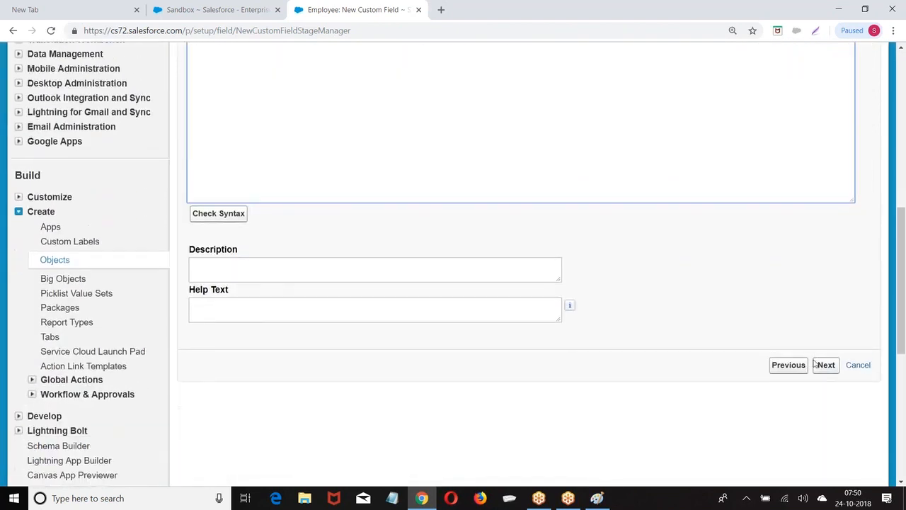
pyautogui.click(826, 366)
pyautogui.click(826, 230)
pyautogui.click(822, 227)
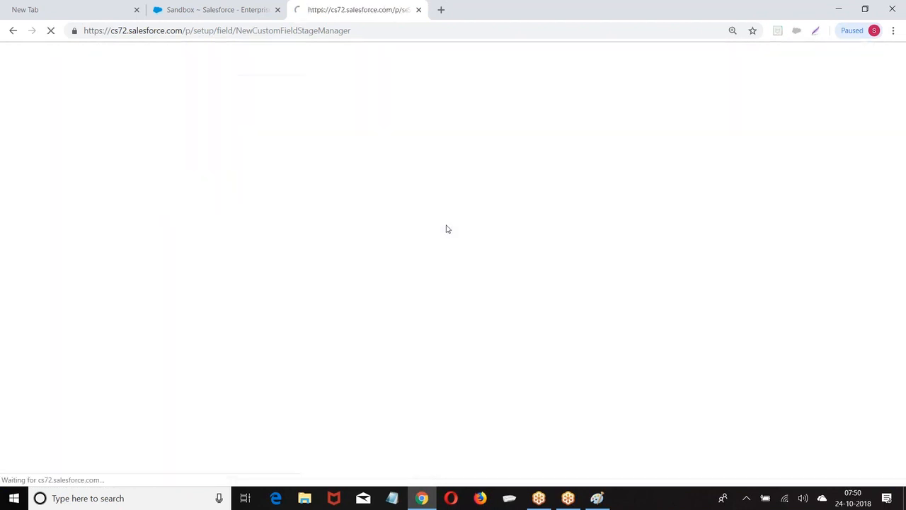
pyautogui.scroll(-7, 283, 297)
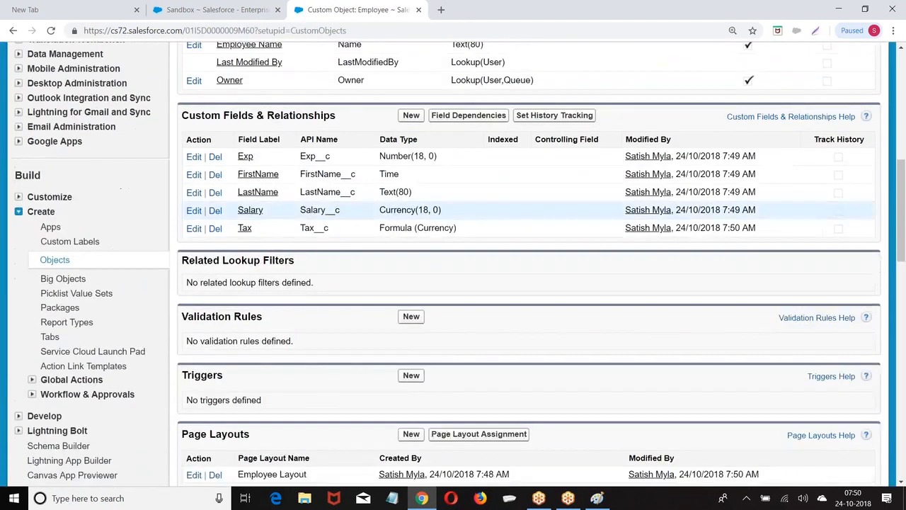
# Create validation rule Salary_Rule with the error condition ISNULL(Salary__c)
pyautogui.click(410, 317)
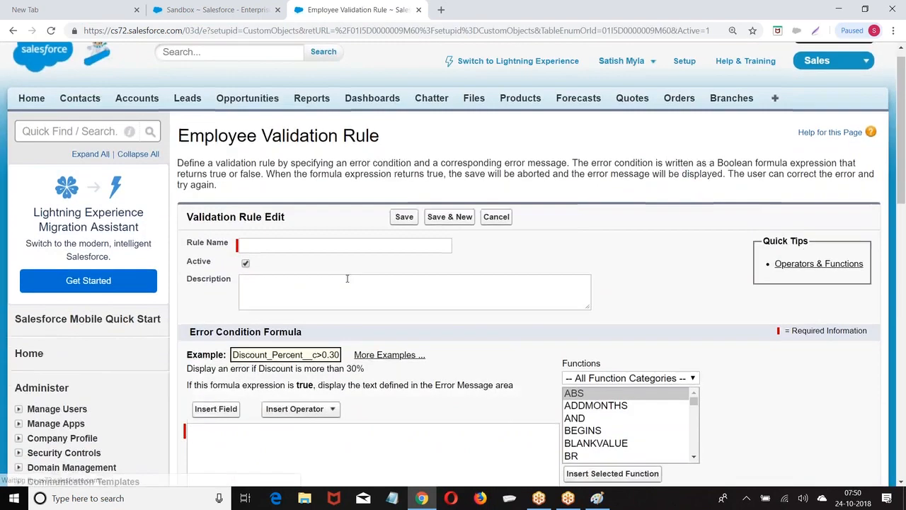
pyautogui.scroll(-2, 347, 278)
pyautogui.click(264, 141)
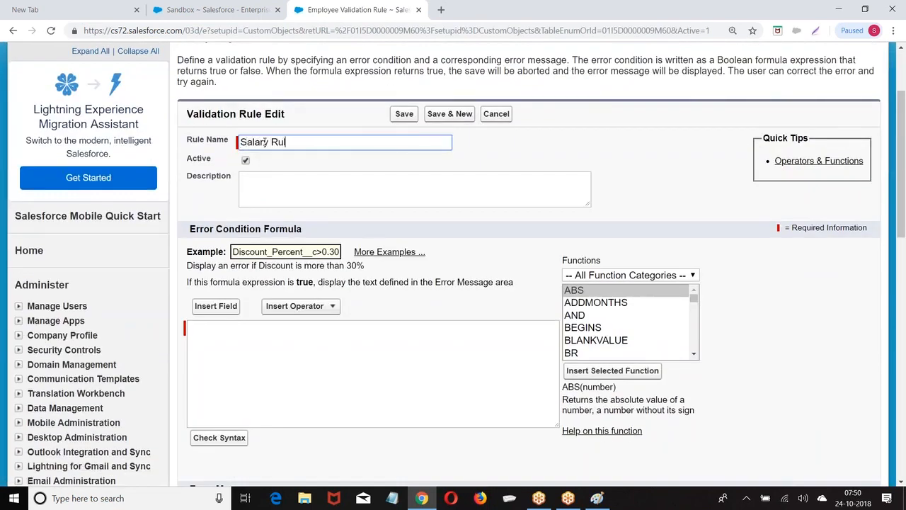
pyautogui.scroll(-3, 269, 191)
pyautogui.click(261, 192)
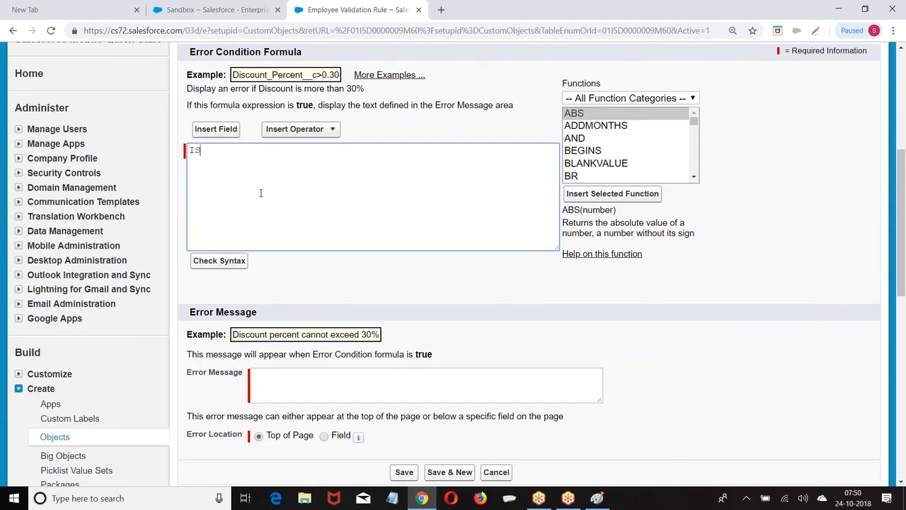
pyautogui.write('ISNULL(Salary__c')
# Set the message 'Salary cannot be null' at Top of Page, save, and return to Employee
pyautogui.scroll(-2, 279, 265)
pyautogui.click(281, 266)
pyautogui.write('Salary cannot be null')
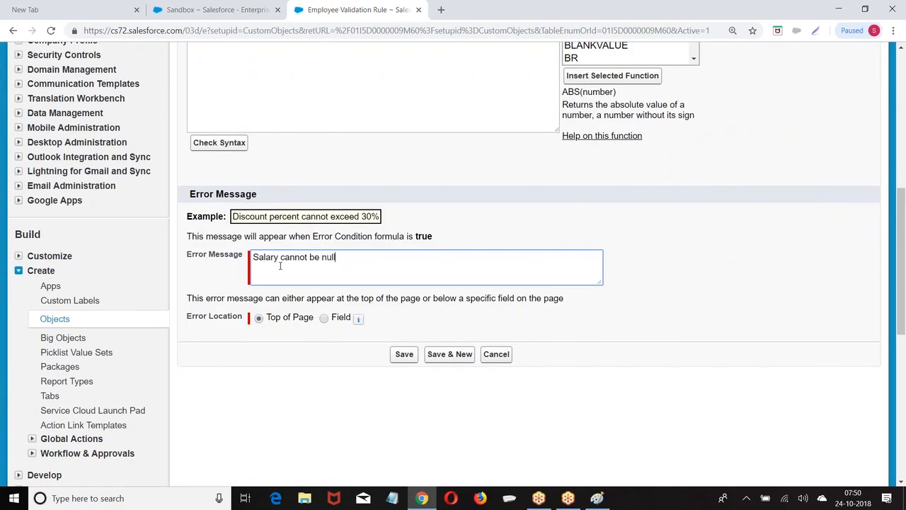
pyautogui.click(406, 358)
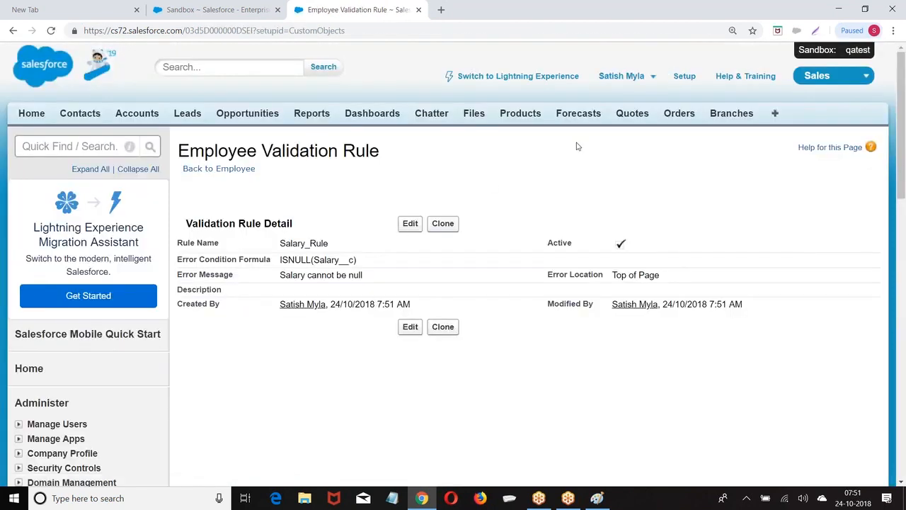
pyautogui.click(211, 169)
pyautogui.scroll(-3, 236, 188)
pyautogui.scroll(-5, 236, 188)
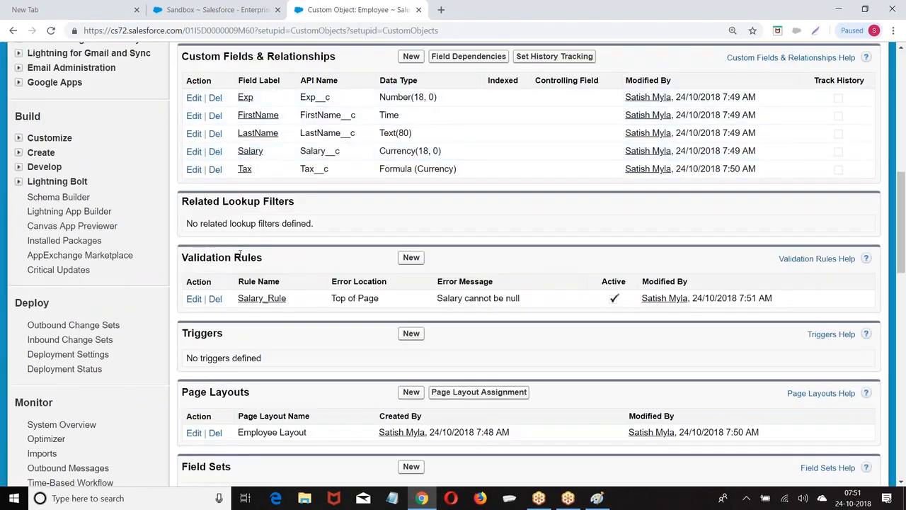
# Move Salary under Owner in Employee Layout's right column and save the layout
pyautogui.scroll(-2, 239, 254)
pyautogui.click(194, 314)
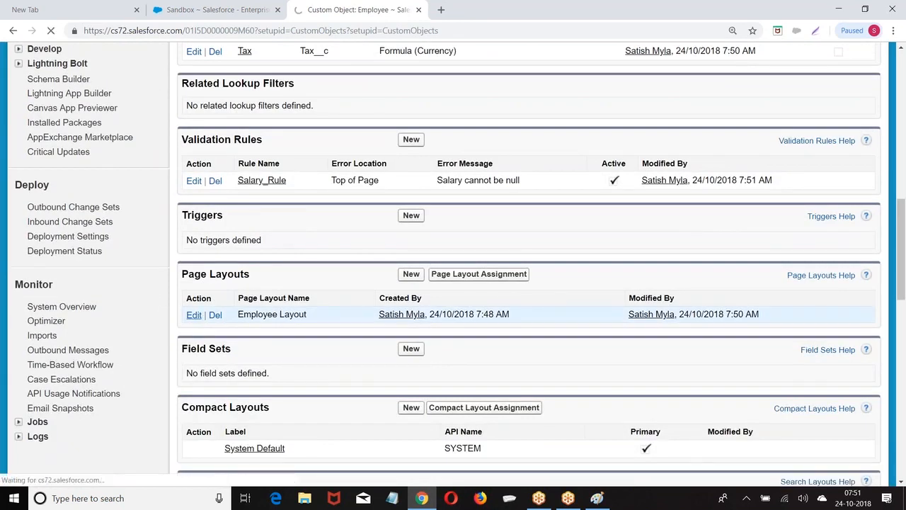
pyautogui.scroll(-1, 524, 275)
pyautogui.scroll(-6, 525, 275)
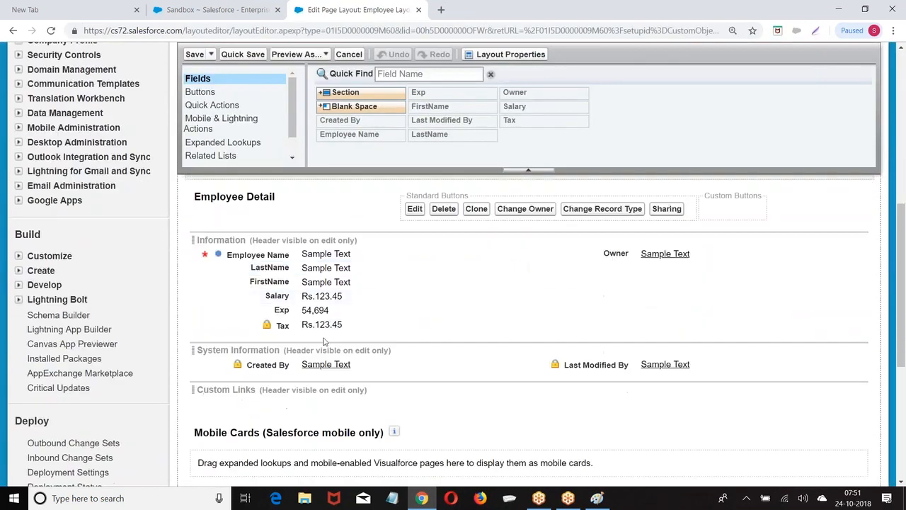
pyautogui.moveTo(286, 296); pyautogui.dragTo(623, 282)
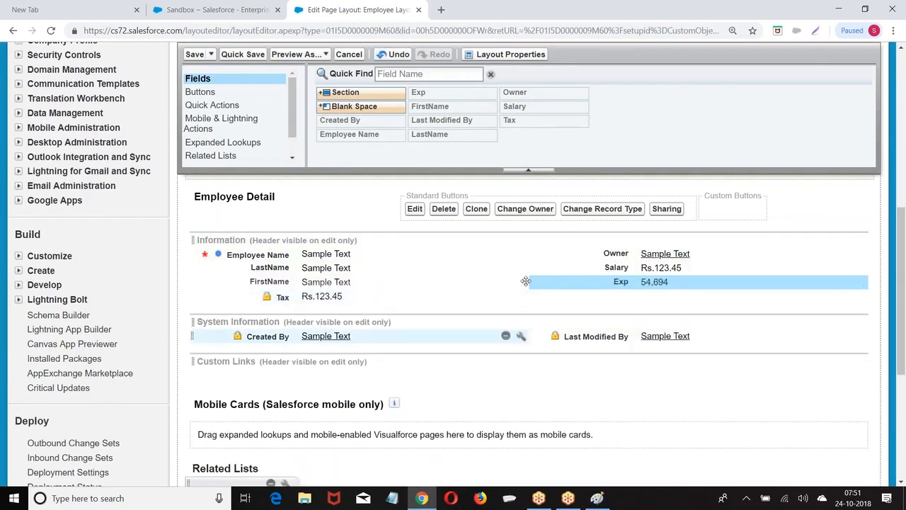
pyautogui.click(194, 54)
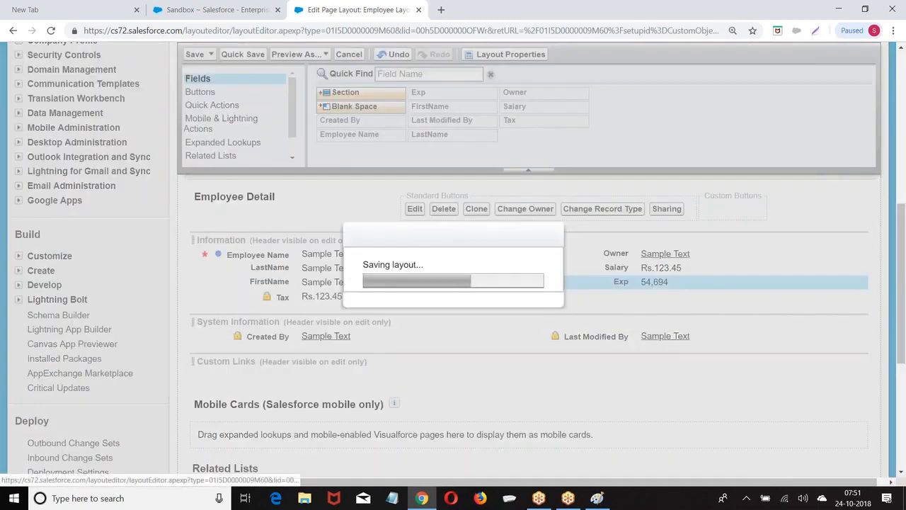
pyautogui.scroll(-3, 268, 227)
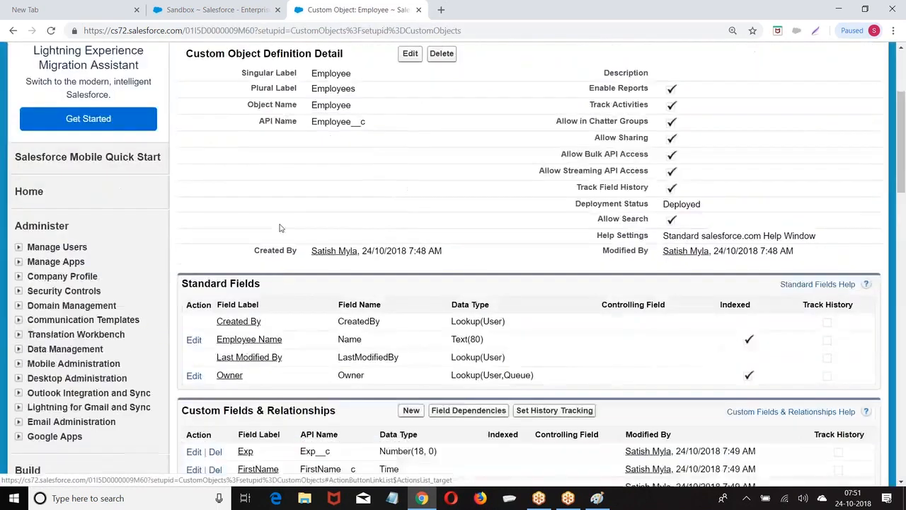
pyautogui.scroll(-3, 267, 226)
pyautogui.scroll(5, 267, 226)
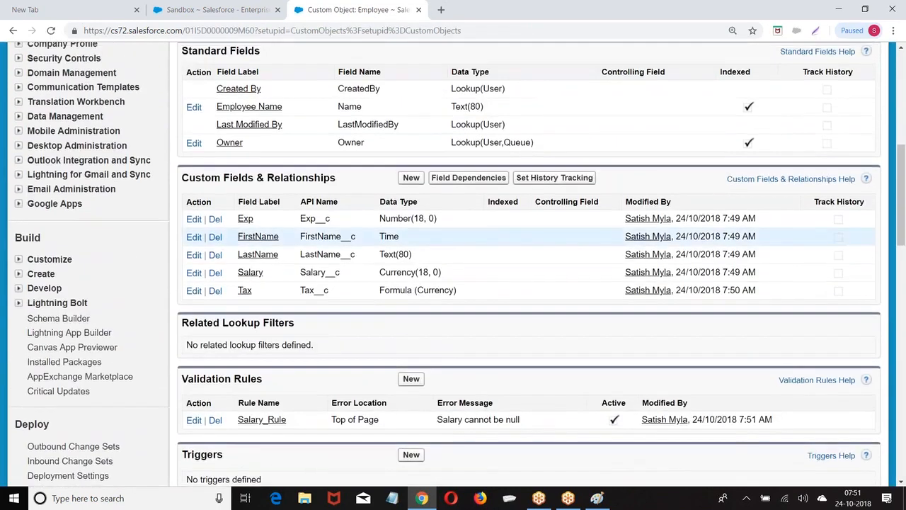
pyautogui.scroll(3, 289, 225)
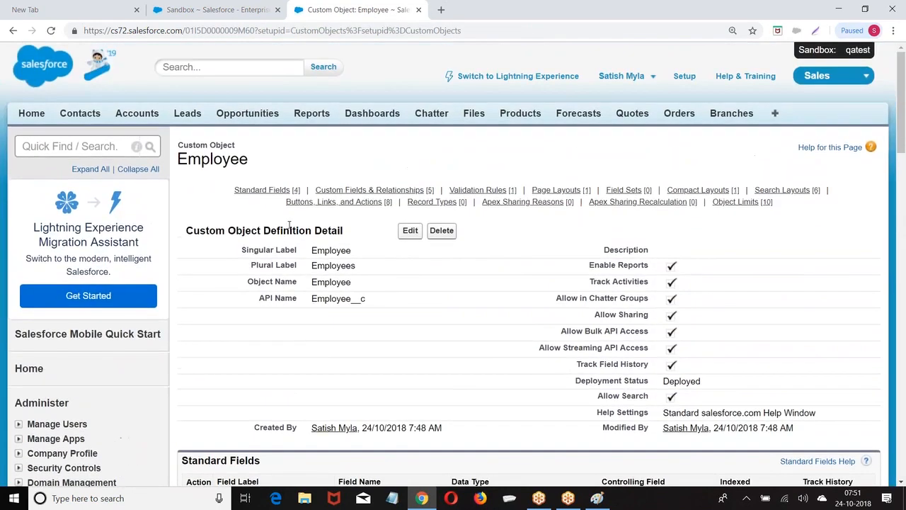
pyautogui.click(650, 77)
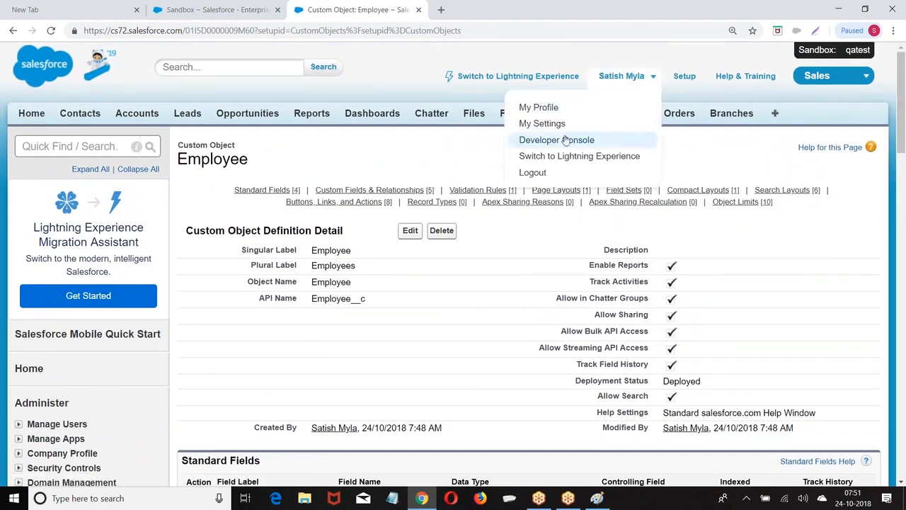
# Launch the Developer Console full-screen and close the Firstpage, SecondPage, Account_VFP, Product12, AccInsert and AccInsertTest tabs
pyautogui.click(557, 139)
pyautogui.click(556, 8)
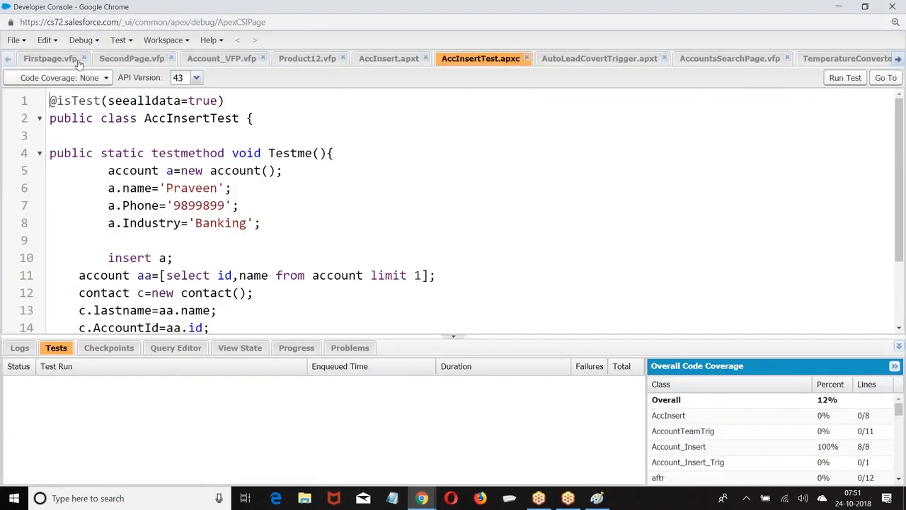
pyautogui.click(83, 59)
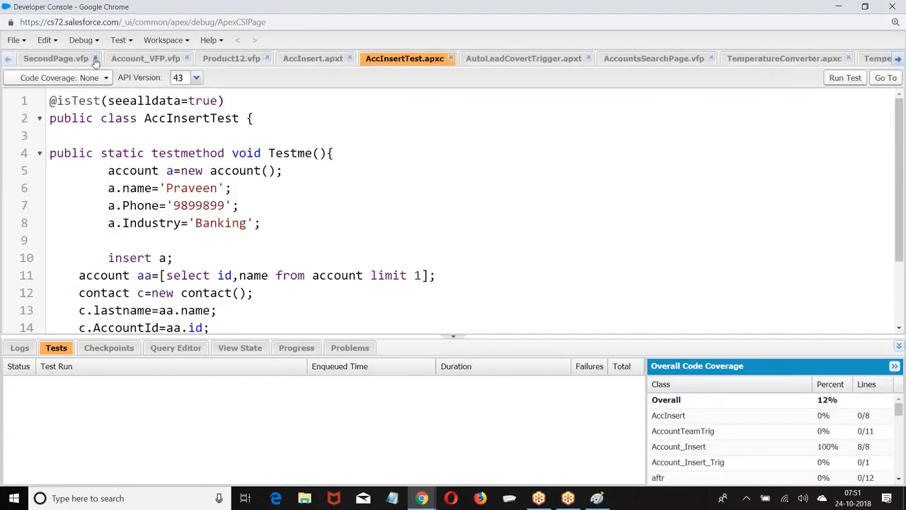
pyautogui.click(95, 58)
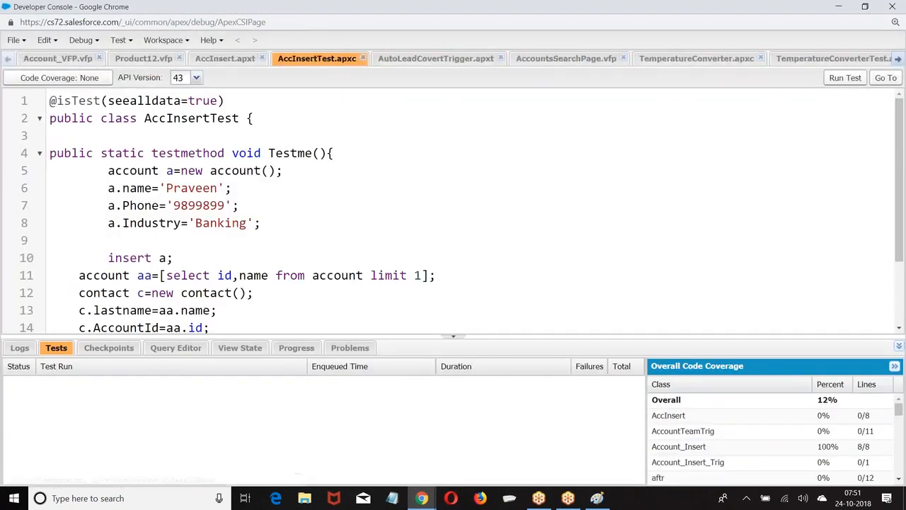
pyautogui.click(99, 59)
pyautogui.click(88, 59)
pyautogui.click(85, 61)
pyautogui.click(91, 60)
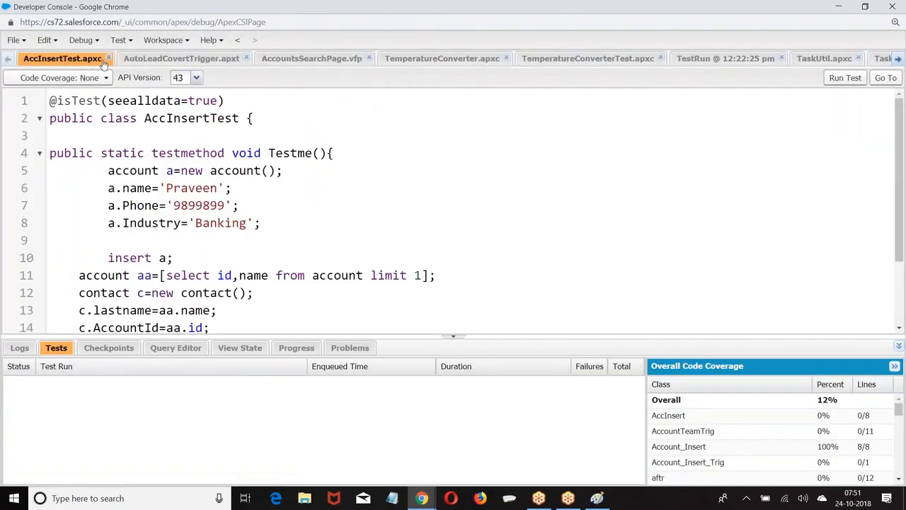
pyautogui.click(108, 61)
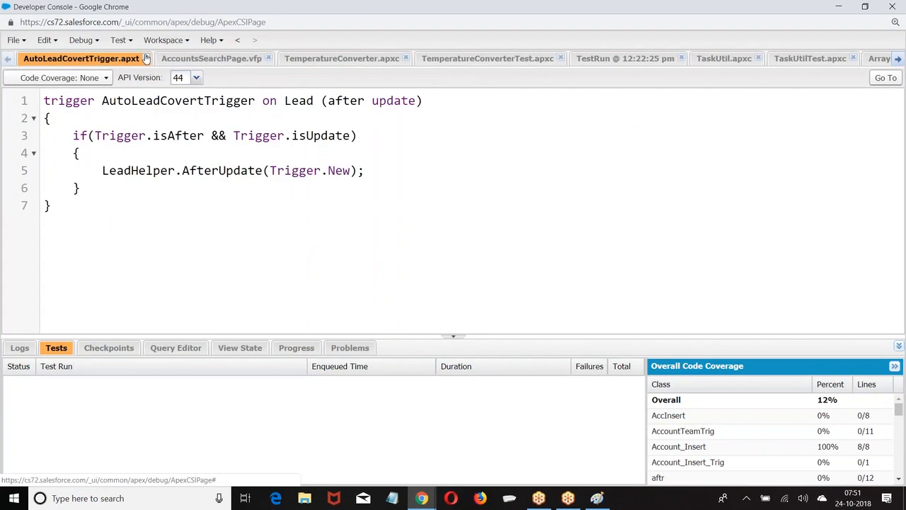
# Close the remaining tabs, from AutoLeadCovertTrigger to TaskUtil, and start a new Apex trigger
pyautogui.click(146, 59)
pyautogui.click(117, 59)
pyautogui.click(132, 59)
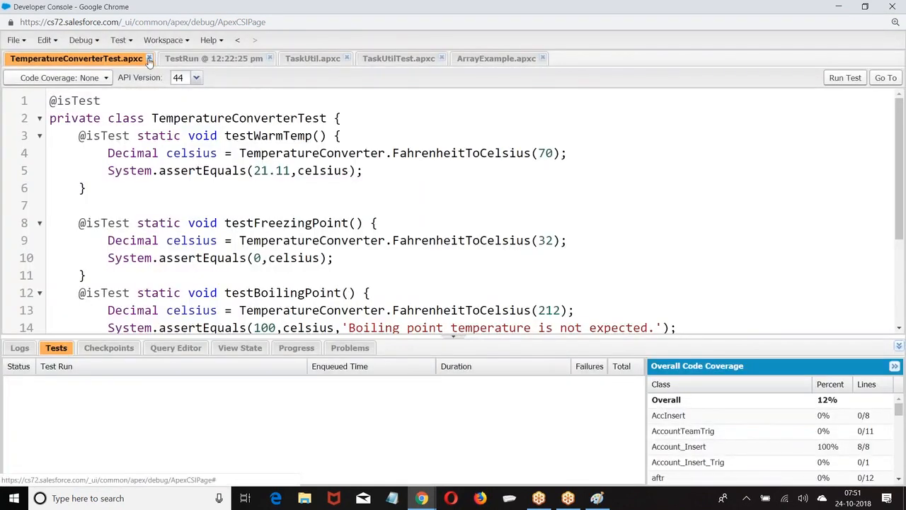
pyautogui.click(148, 59)
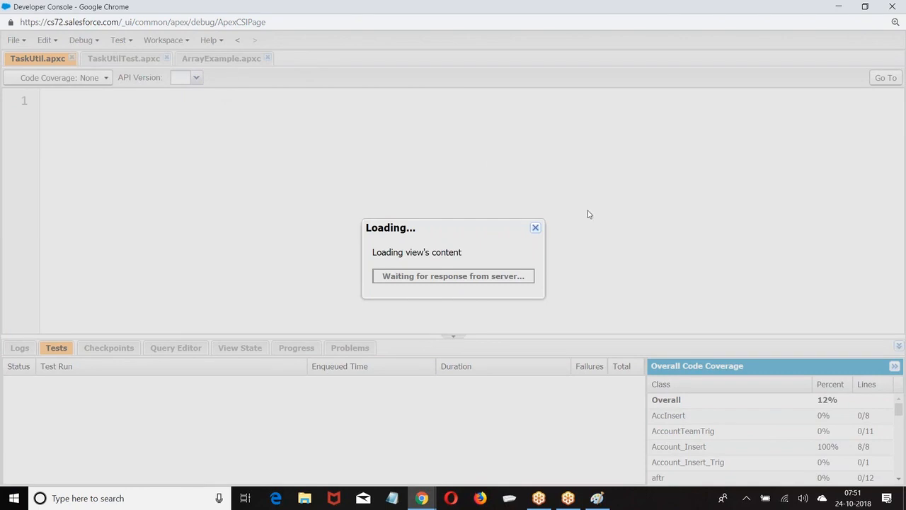
pyautogui.click(535, 227)
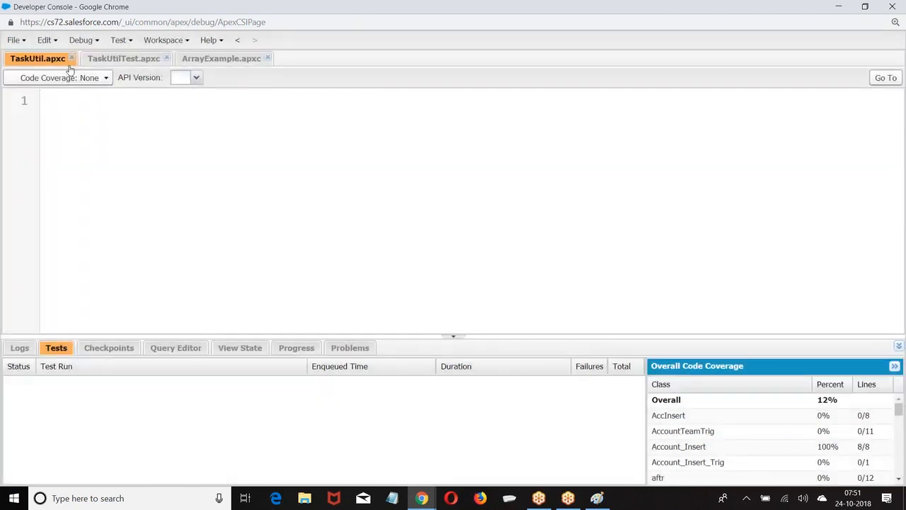
pyautogui.click(167, 58)
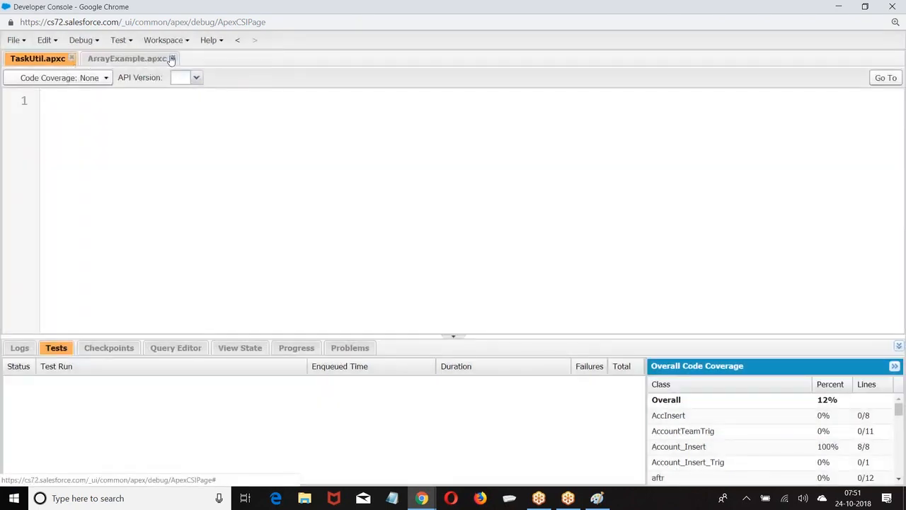
pyautogui.click(171, 58)
pyautogui.click(72, 58)
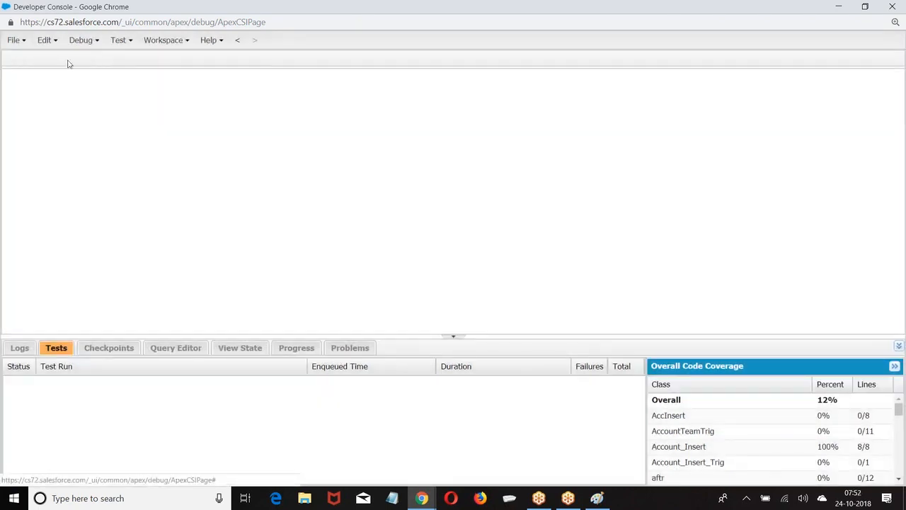
pyautogui.click(25, 41)
pyautogui.moveTo(91, 62)
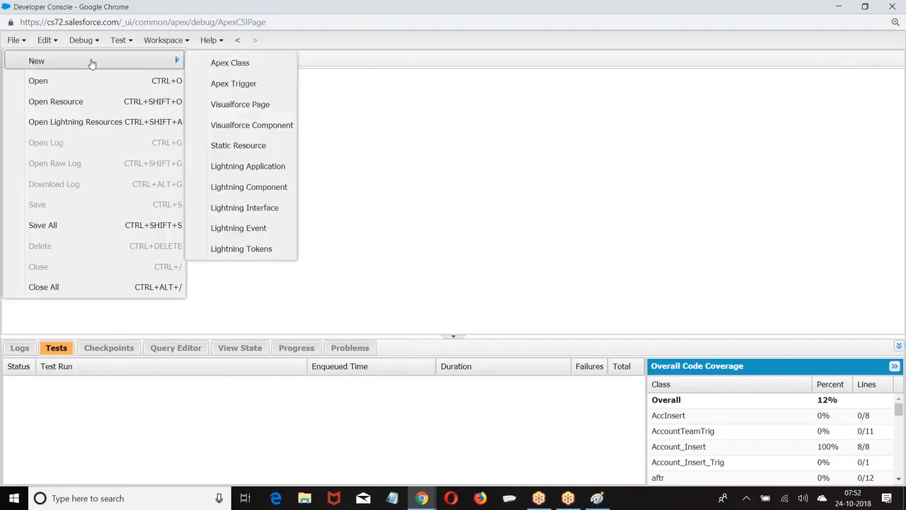
pyautogui.click(236, 83)
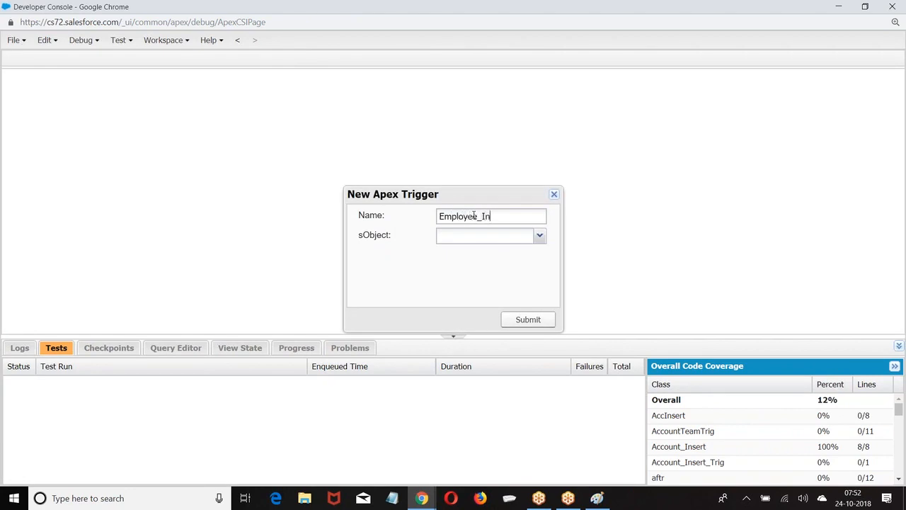
pyautogui.click(539, 235)
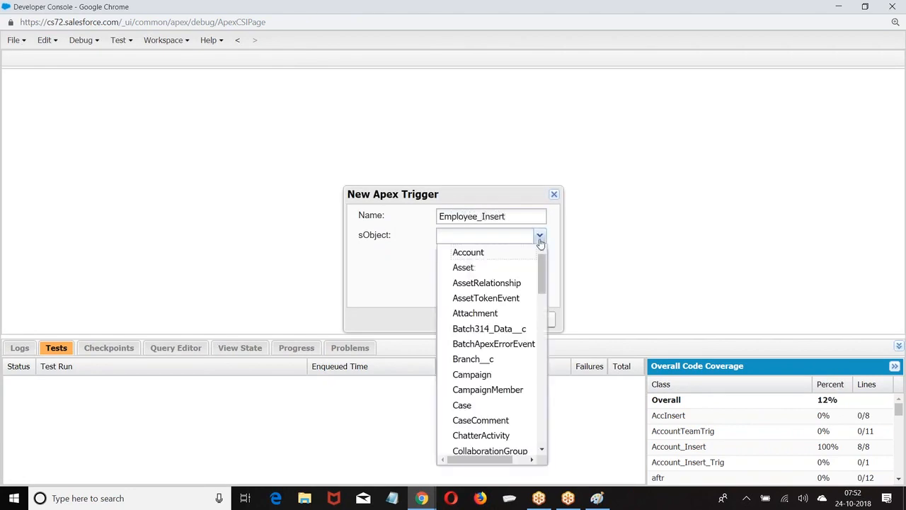
pyautogui.scroll(-2, 487, 352)
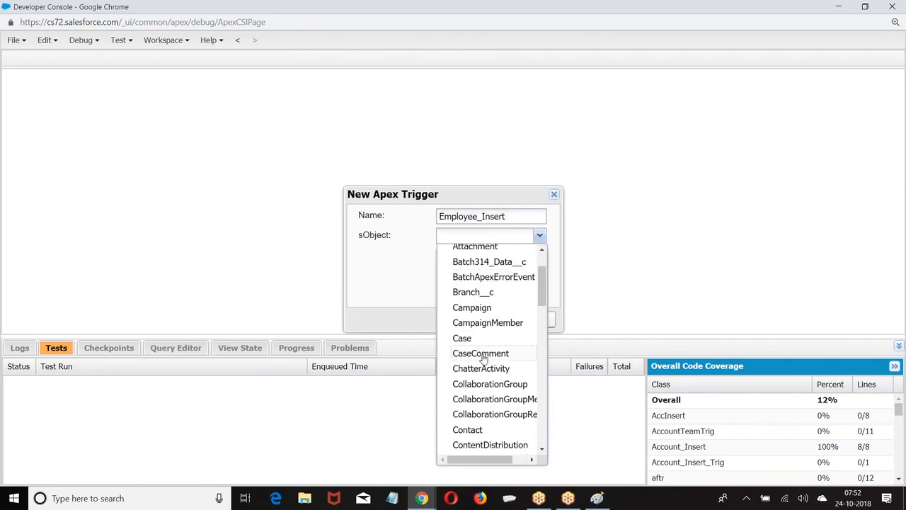
pyautogui.scroll(-2, 487, 352)
pyautogui.scroll(-1, 487, 351)
pyautogui.scroll(-1, 487, 352)
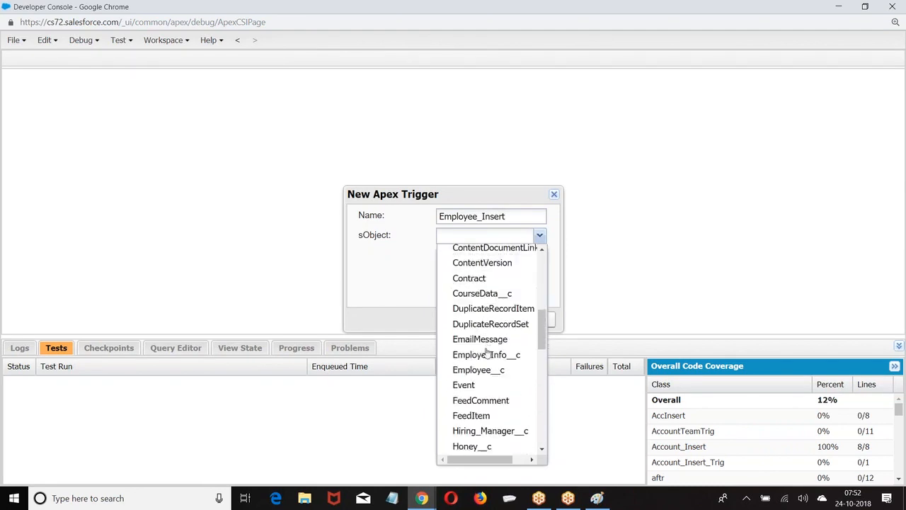
pyautogui.click(471, 373)
pyautogui.click(525, 319)
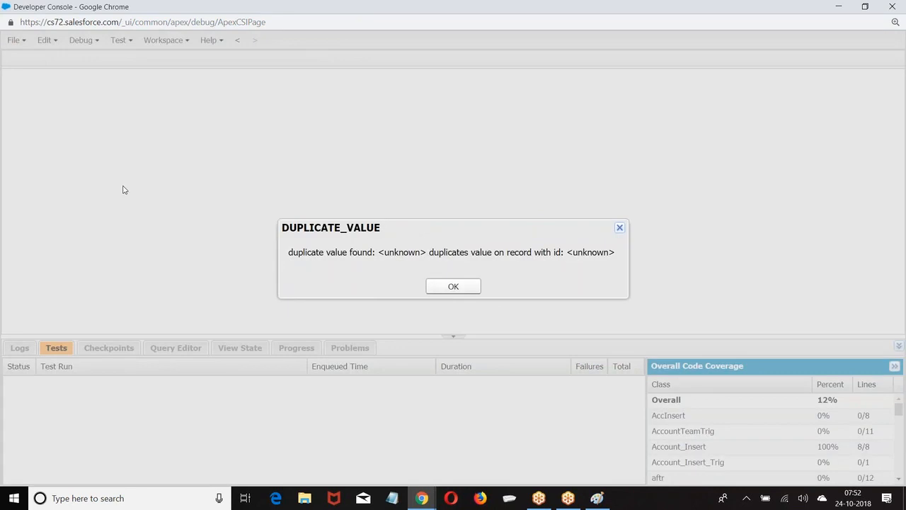
pyautogui.click(454, 286)
pyautogui.click(23, 40)
# Open the existing Employee_Insert trigger by filtering the trigger list with 'E', then close it
pyautogui.click(34, 84)
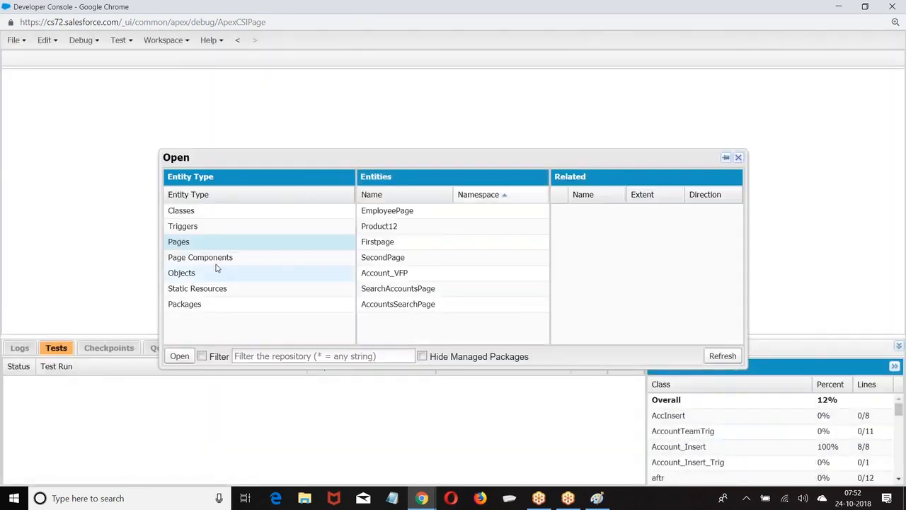
pyautogui.click(180, 226)
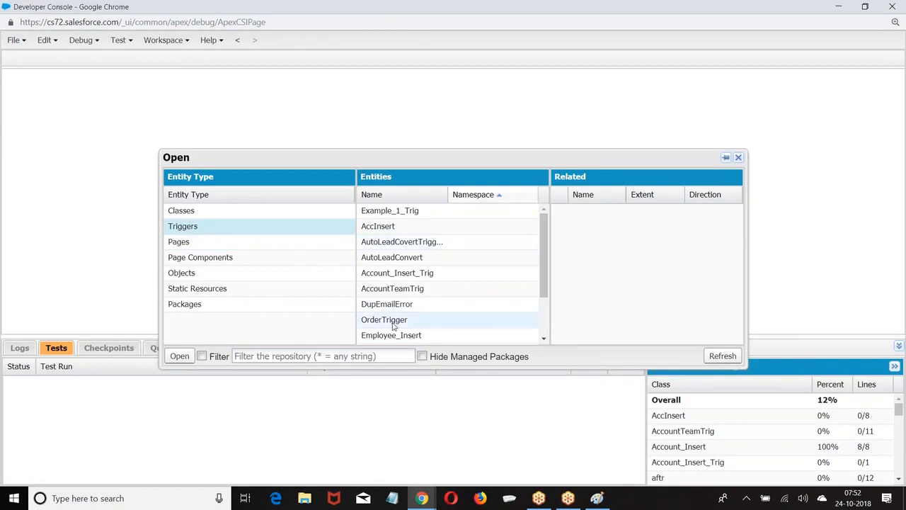
pyautogui.click(328, 355)
pyautogui.write('E')
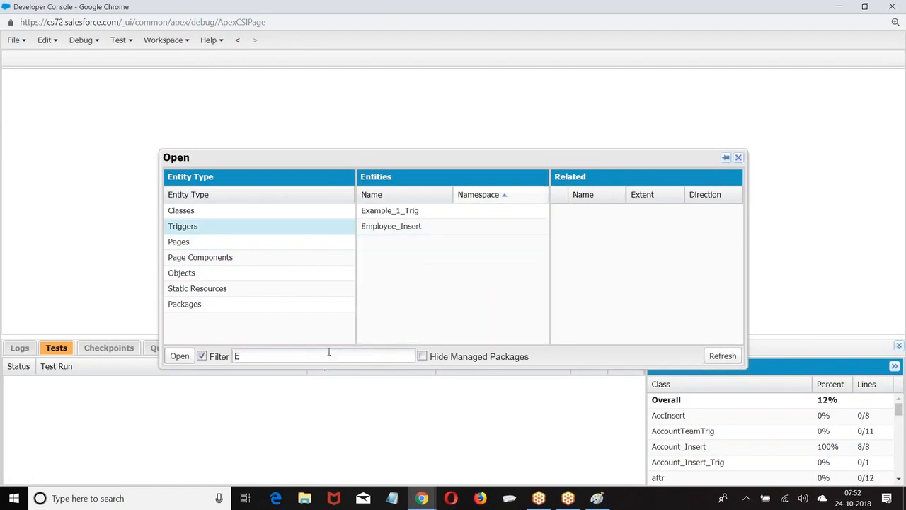
pyautogui.doubleClick(403, 226)
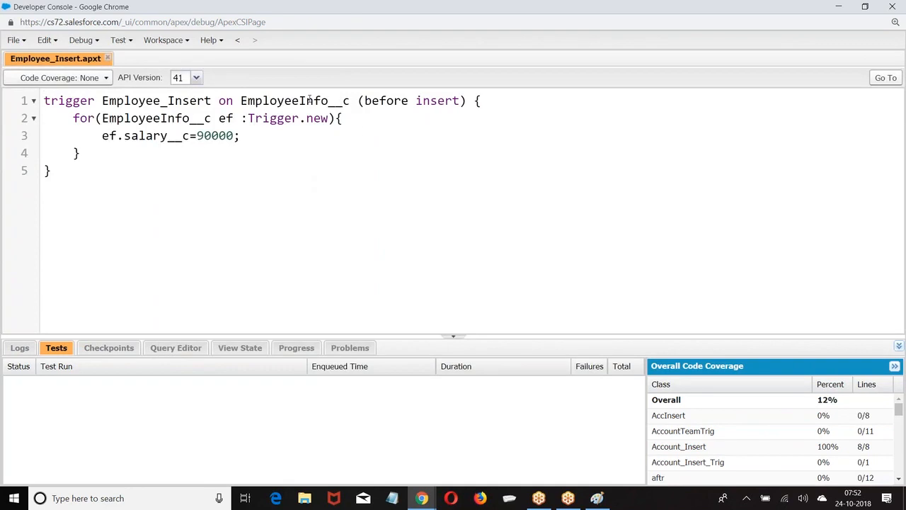
pyautogui.click(107, 58)
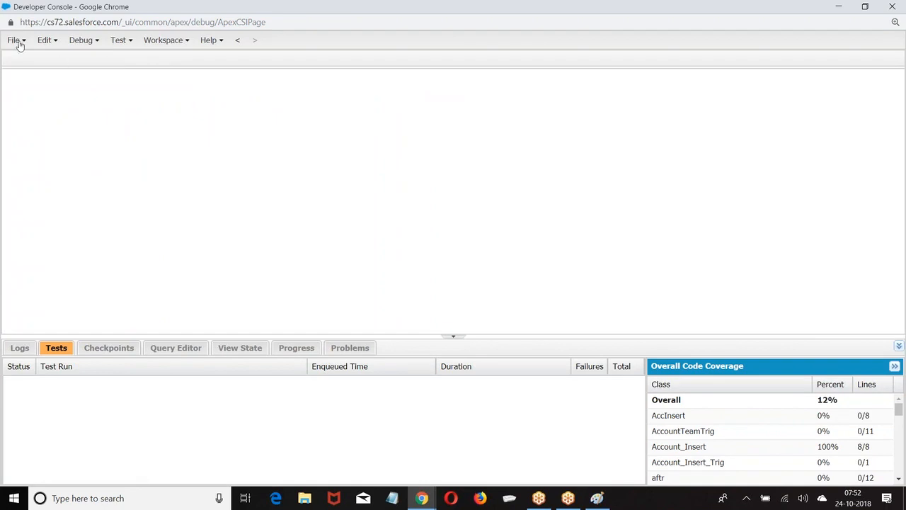
# Create a new Apex trigger named Employee_Trig on Employee__c and place the caret in its body
pyautogui.click(20, 42)
pyautogui.moveTo(42, 60)
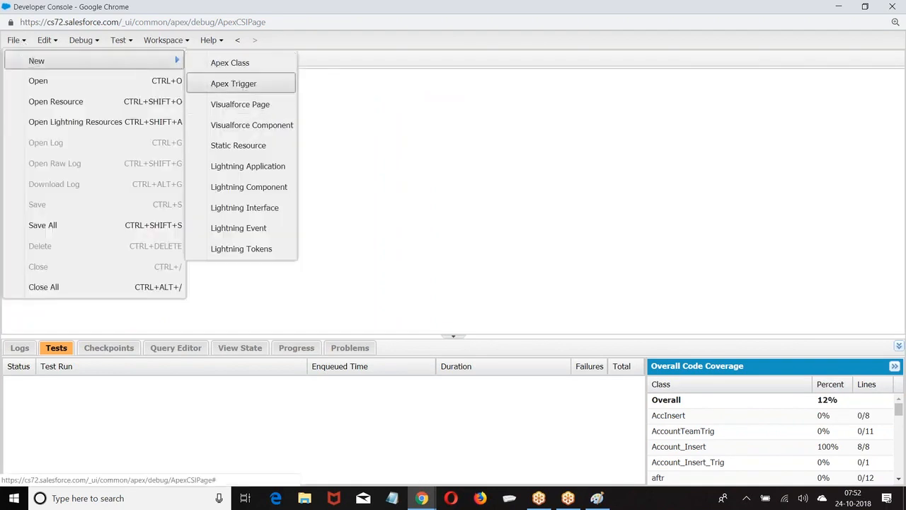
pyautogui.click(238, 83)
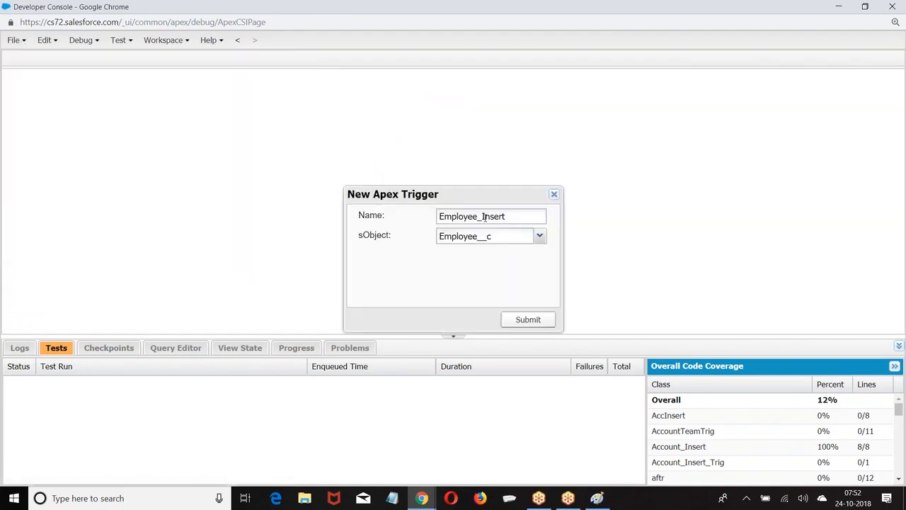
pyautogui.moveTo(482, 217); pyautogui.dragTo(520, 212)
pyautogui.press('BackSpace')
pyautogui.click(528, 319)
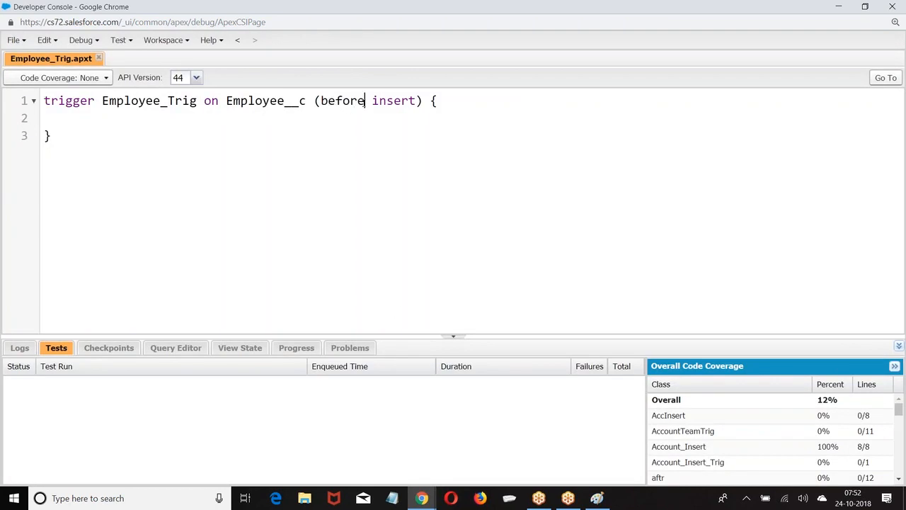
pyautogui.click(83, 113)
# Write the for(Employee__c e :Trigger.new) loop with an if(e.exp__c >5) check, then switch to the Employee setup page
pyautogui.press('Tab')
pyautogui.write('for(Employee__c e ')
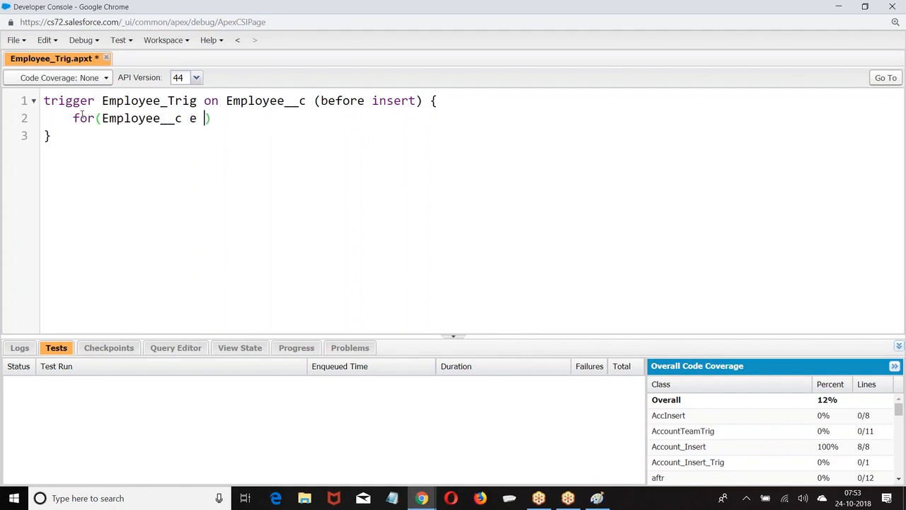
pyautogui.write(':Trigger.new)')
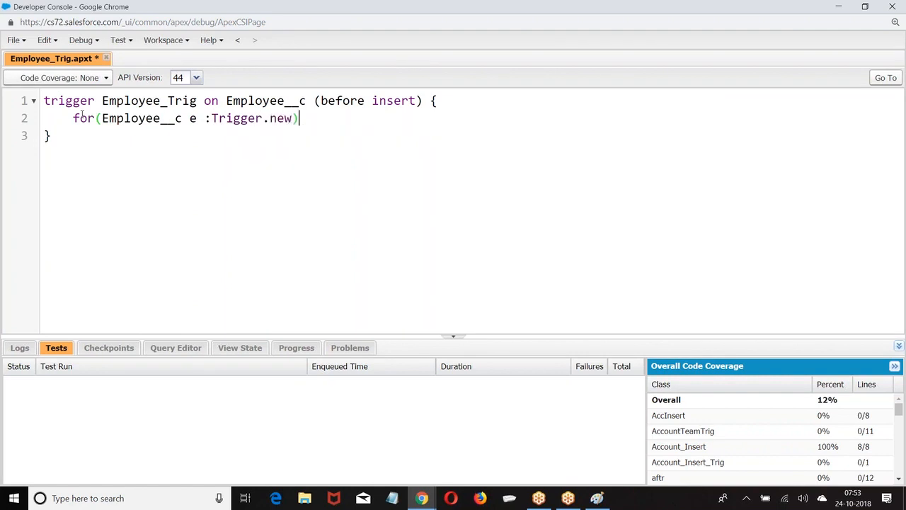
pyautogui.write('{}')
pyautogui.press('Return')
pyautogui.write('if(e.ex')
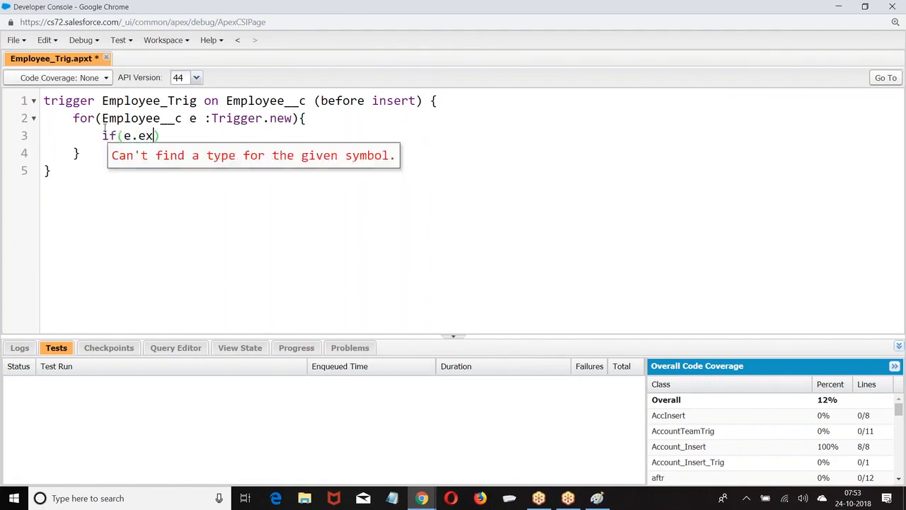
pyautogui.write('p__c >5')
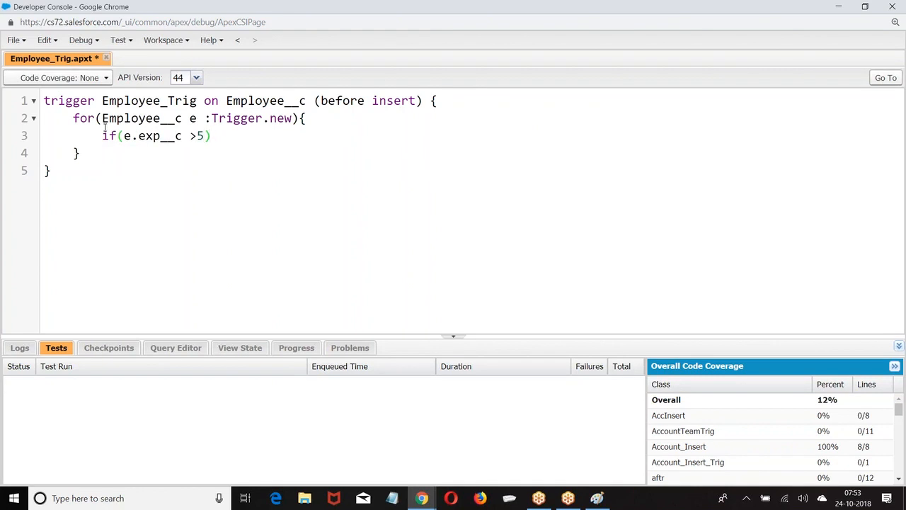
pyautogui.moveTo(421, 498)
pyautogui.click(380, 460)
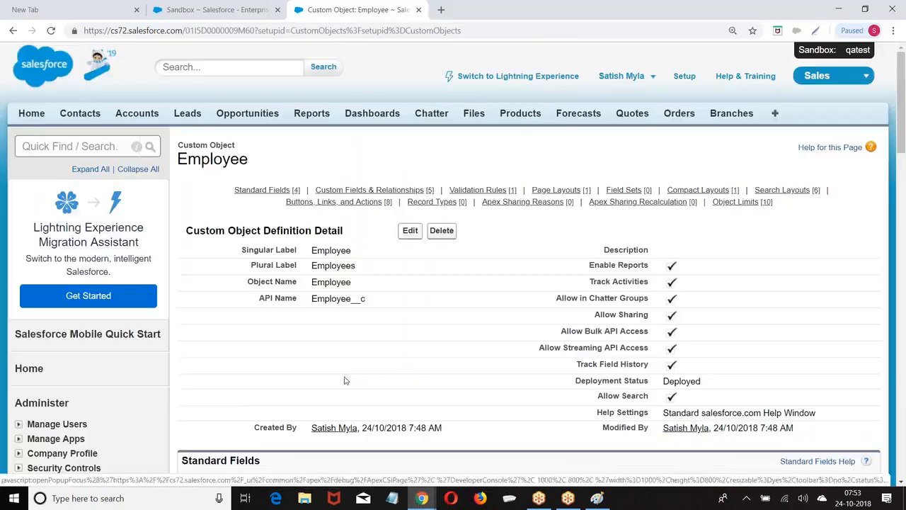
# Add a Currency custom field labelled Bonus to the Employee object
pyautogui.scroll(-5, 340, 321)
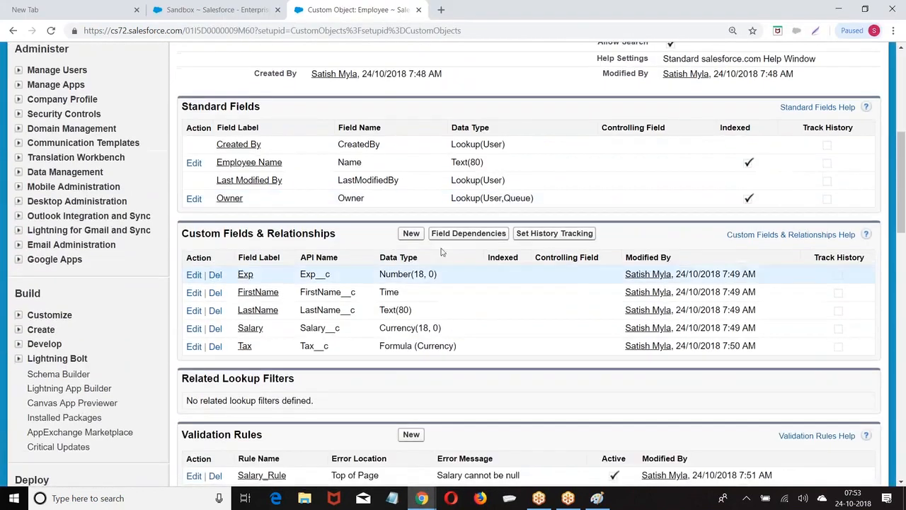
pyautogui.click(410, 233)
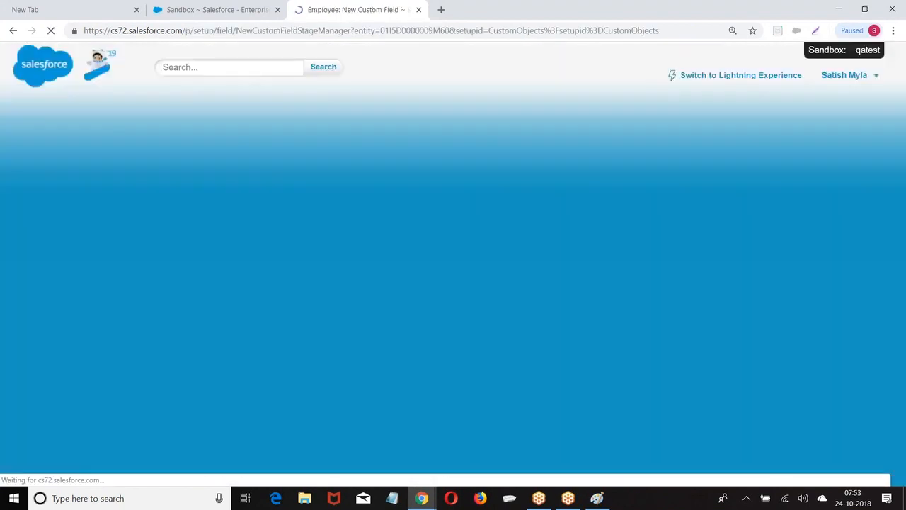
pyautogui.scroll(-6, 340, 253)
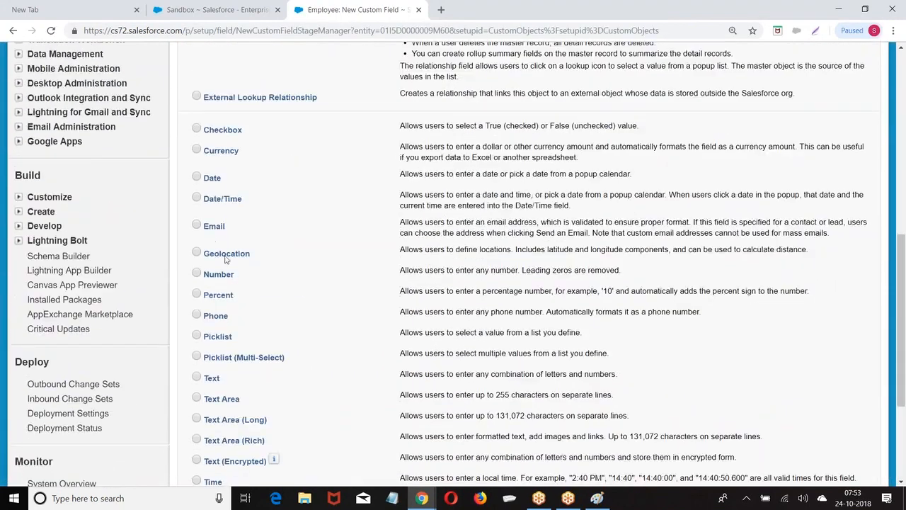
pyautogui.scroll(-2, 226, 259)
pyautogui.scroll(1, 205, 99)
pyautogui.click(196, 91)
pyautogui.scroll(-1, 226, 106)
pyautogui.scroll(-1, 833, 366)
pyautogui.click(828, 362)
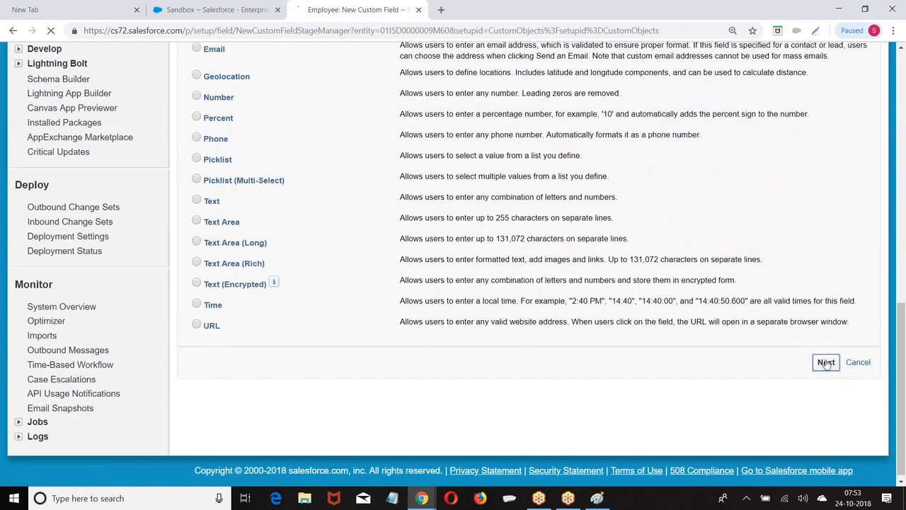
pyautogui.click(340, 258)
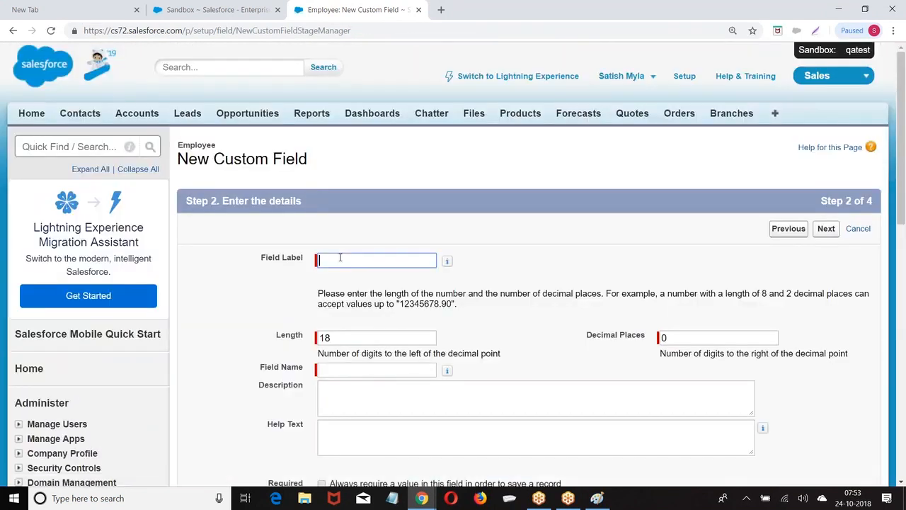
pyautogui.write('Bonus')
pyautogui.click(568, 346)
pyautogui.click(825, 228)
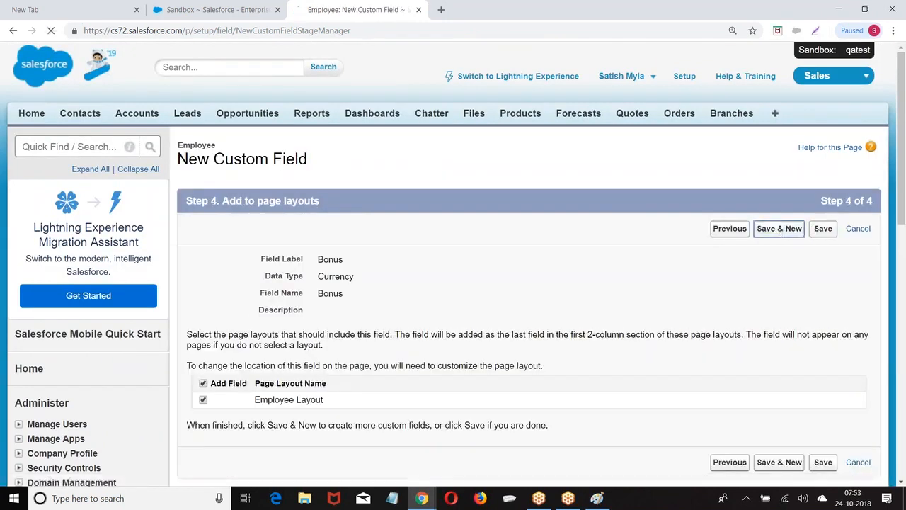
pyautogui.scroll(-5, 260, 226)
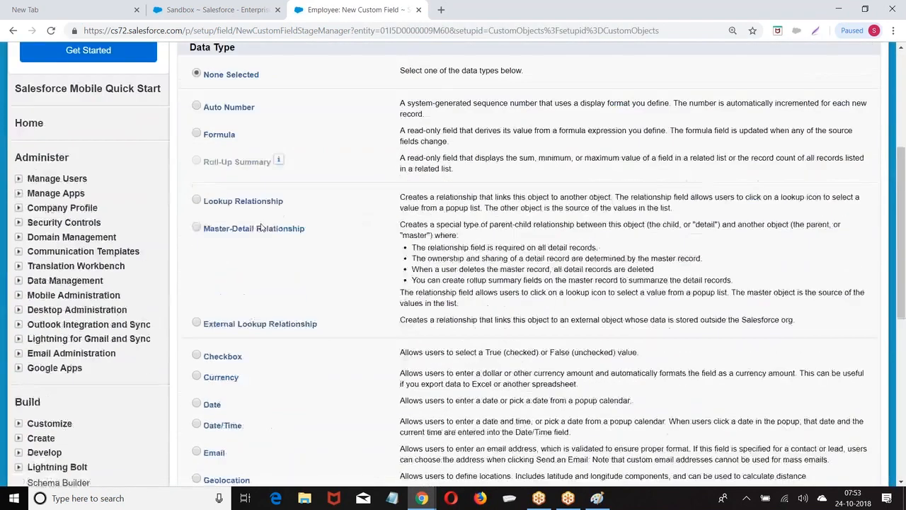
pyautogui.scroll(-3, 250, 258)
pyautogui.scroll(-3, 679, 321)
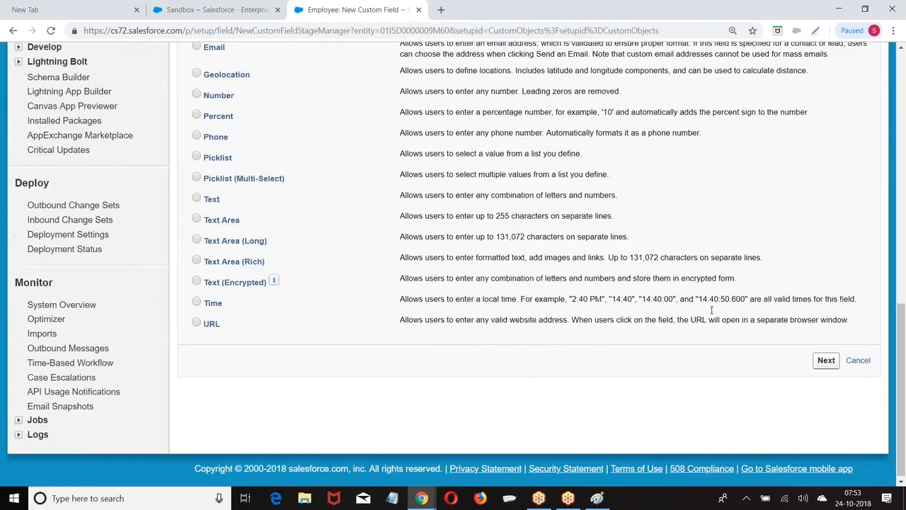
# Add a second Currency custom field labelled ServiceTax and save it
pyautogui.click(832, 359)
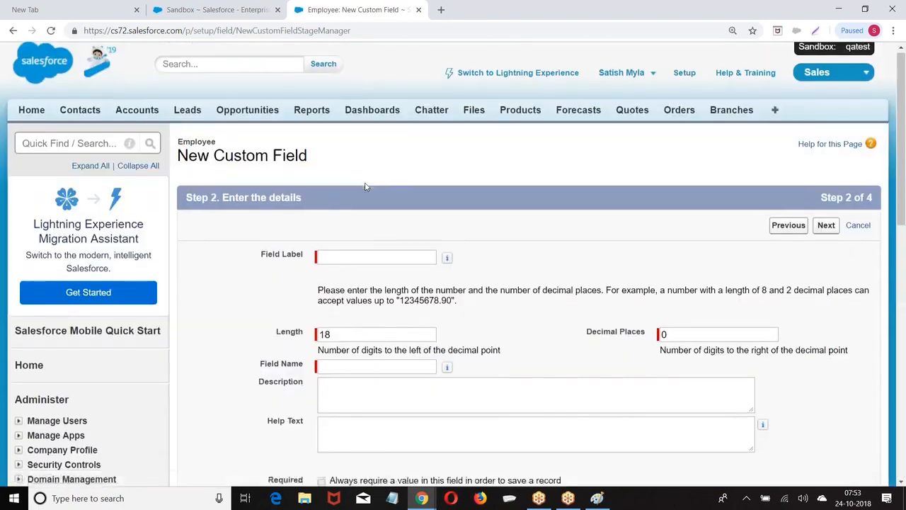
pyautogui.scroll(-2, 362, 159)
pyautogui.click(346, 146)
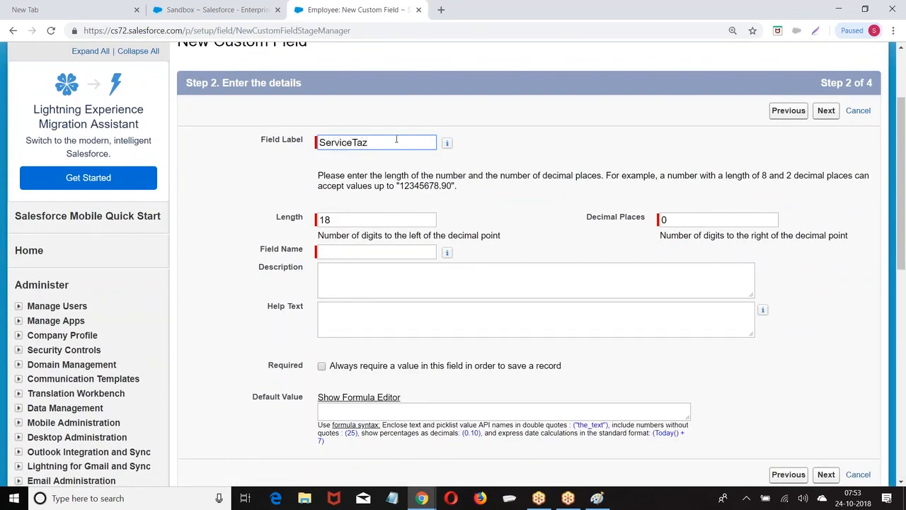
pyautogui.click(561, 118)
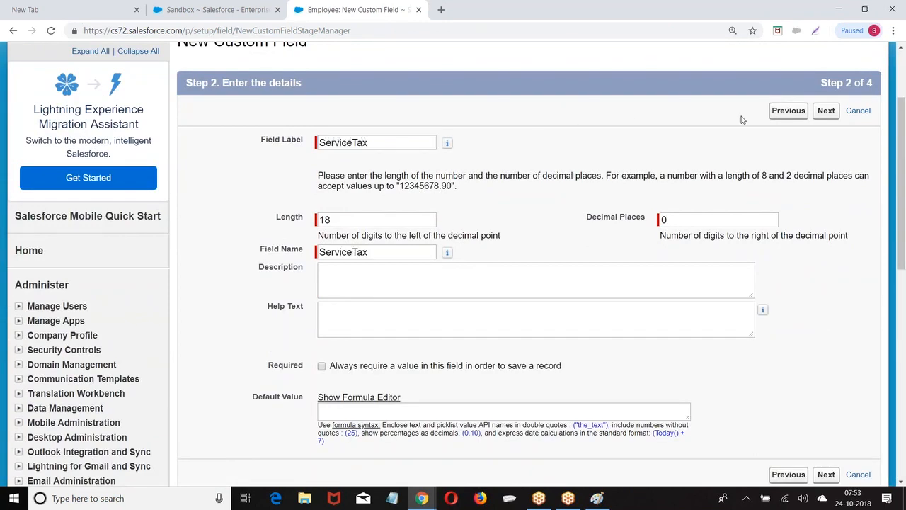
pyautogui.click(826, 110)
pyautogui.click(826, 229)
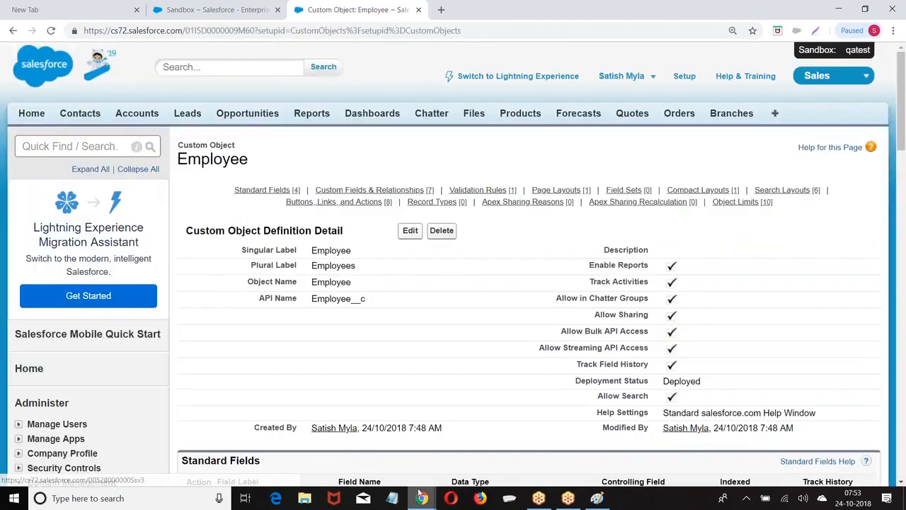
# In Employee_Trig, set Bonus to 5000 inside the if, else 3000, and save
pyautogui.click(420, 497)
pyautogui.click(488, 442)
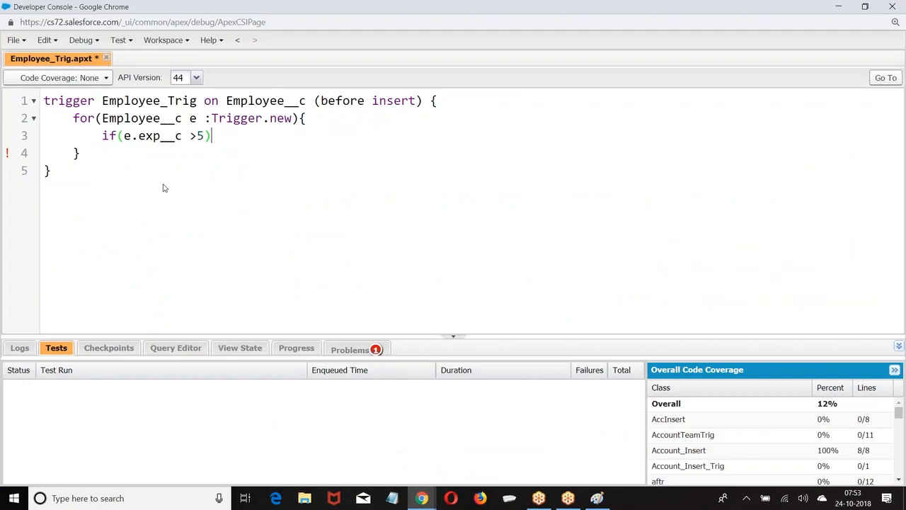
pyautogui.write('{')
pyautogui.press('Return')
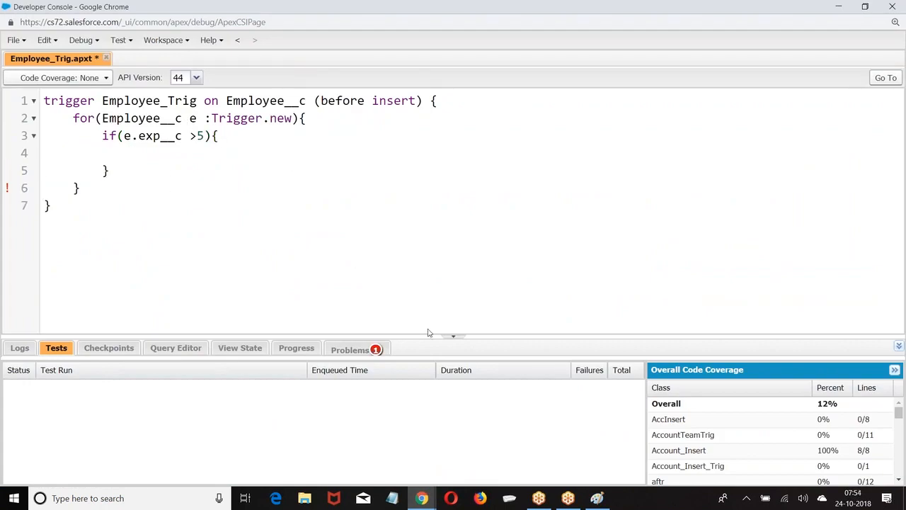
pyautogui.click(334, 348)
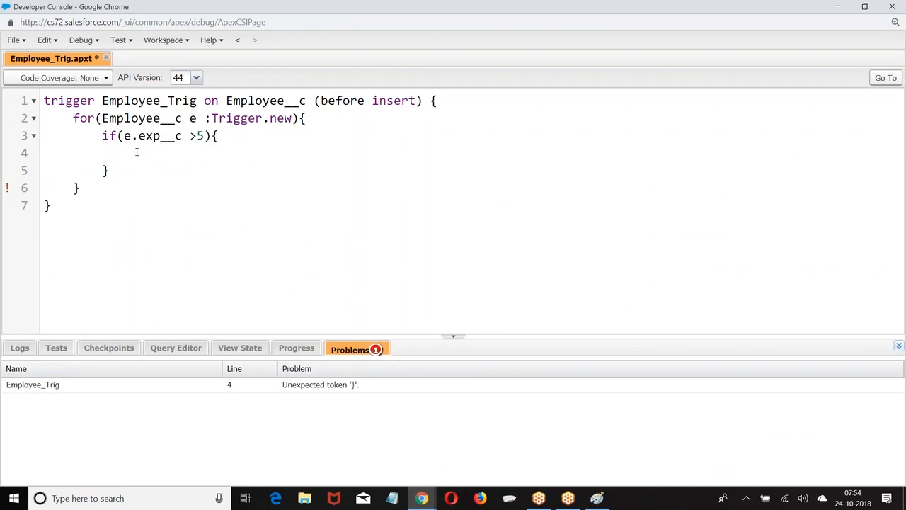
pyautogui.write('Bonus=5')
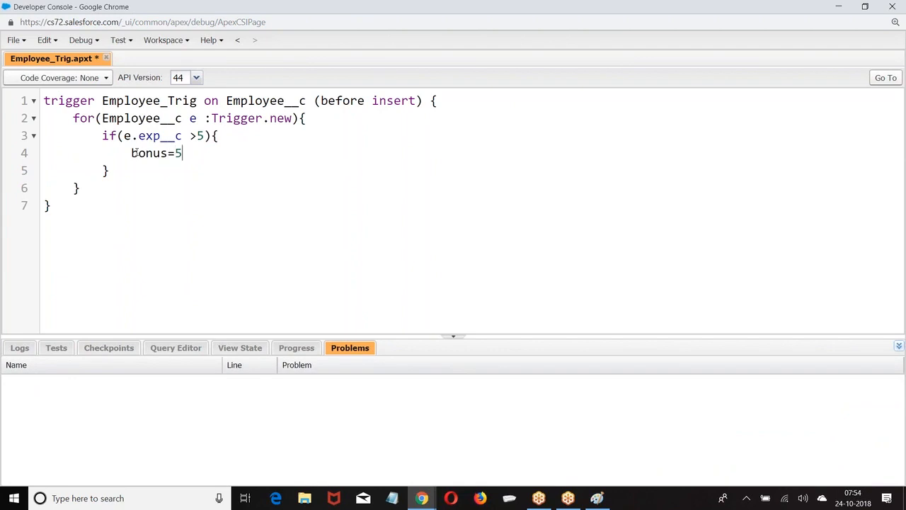
pyautogui.write('000')
pyautogui.write('else{')
pyautogui.press('Return')
pyautogui.write('bonus')
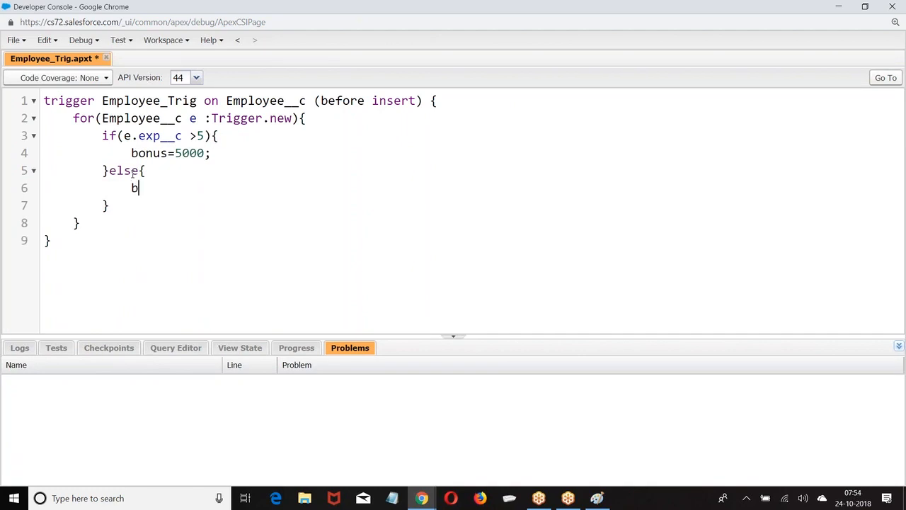
pyautogui.write('=3000;')
pyautogui.hotkey('ctrl', 's')
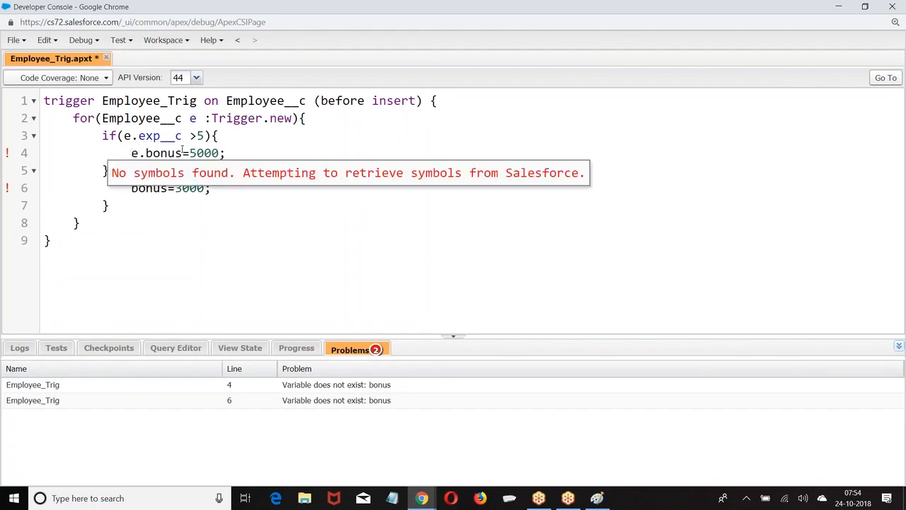
# Correct both bonus references to e.bonus__c and save the trigger again
pyautogui.click(184, 153)
pyautogui.write('__')
pyautogui.write('c')
pyautogui.write('e.')
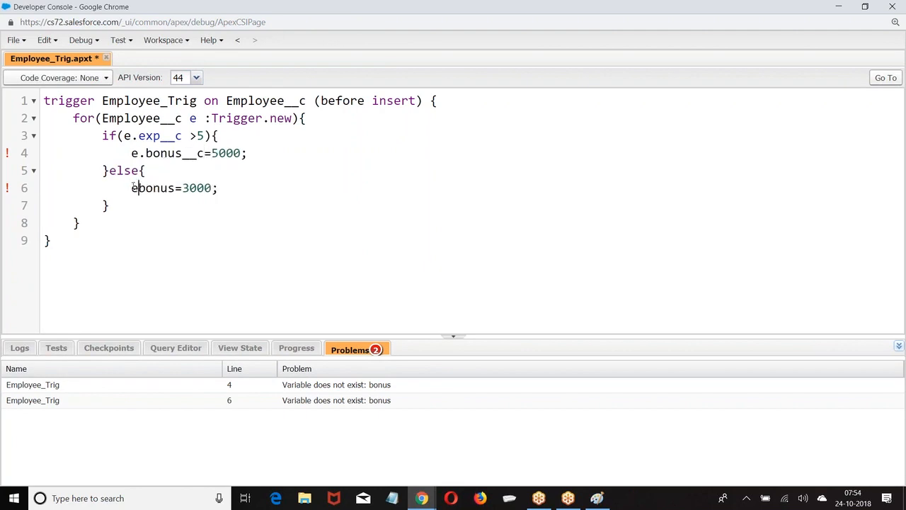
pyautogui.click(182, 188)
pyautogui.write('__c')
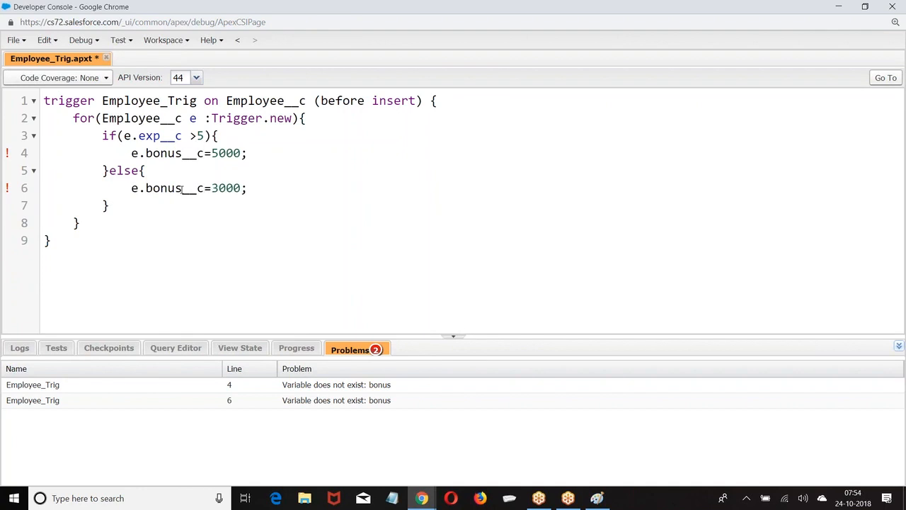
pyautogui.hotkey('ctrl', 's')
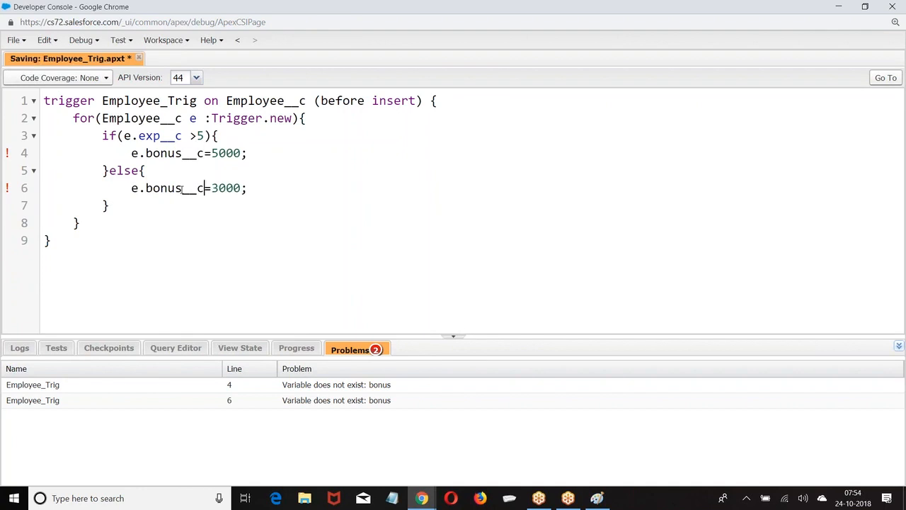
# Create a new Apex class named Employee_Trig_Test
pyautogui.click(23, 40)
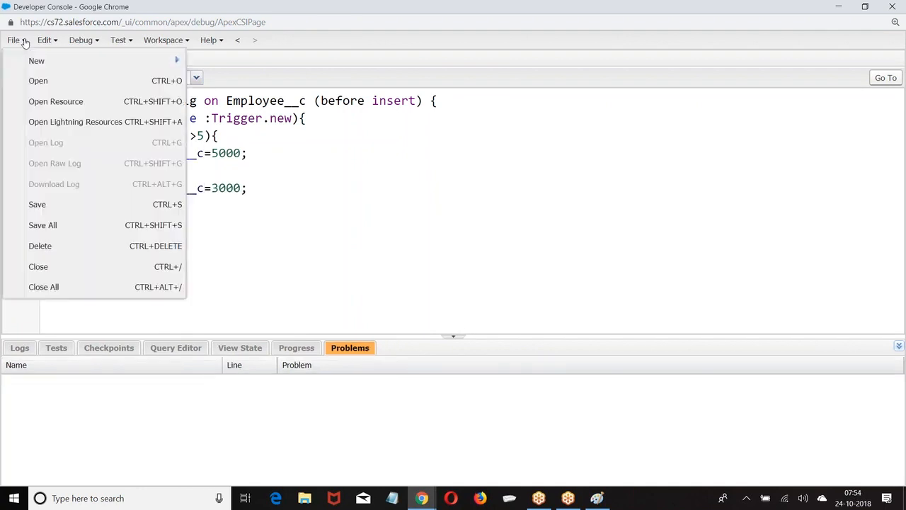
pyautogui.moveTo(162, 63)
pyautogui.click(244, 65)
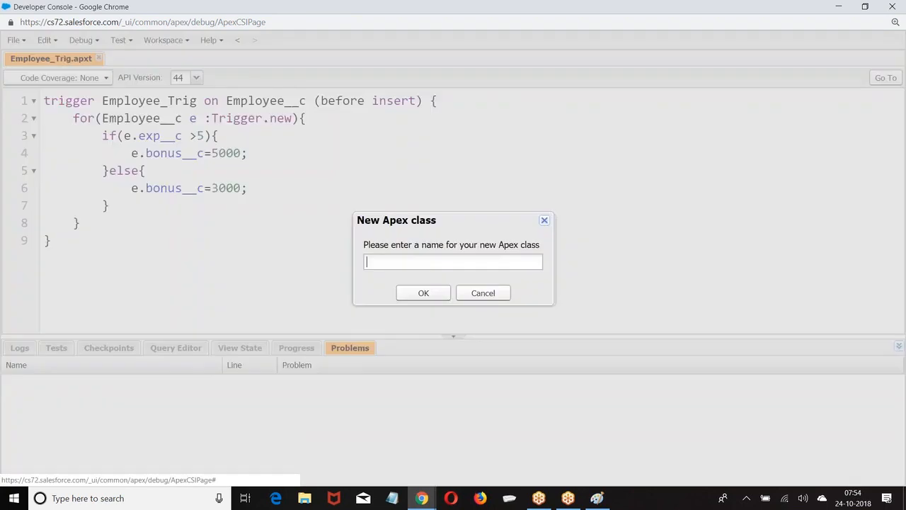
pyautogui.write('Employee_')
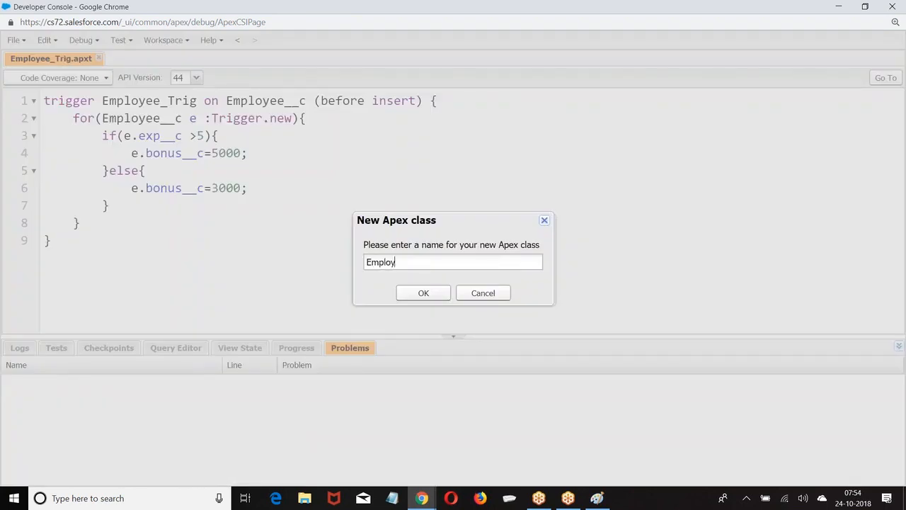
pyautogui.write('t')
pyautogui.press('BackSpace')
pyautogui.write('Trig_Test')
pyautogui.press('Return')
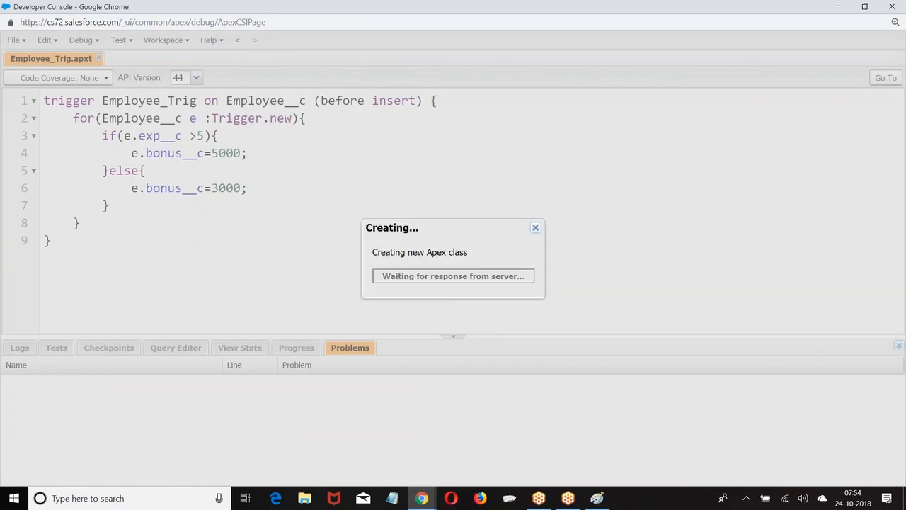
pyautogui.press('Return')
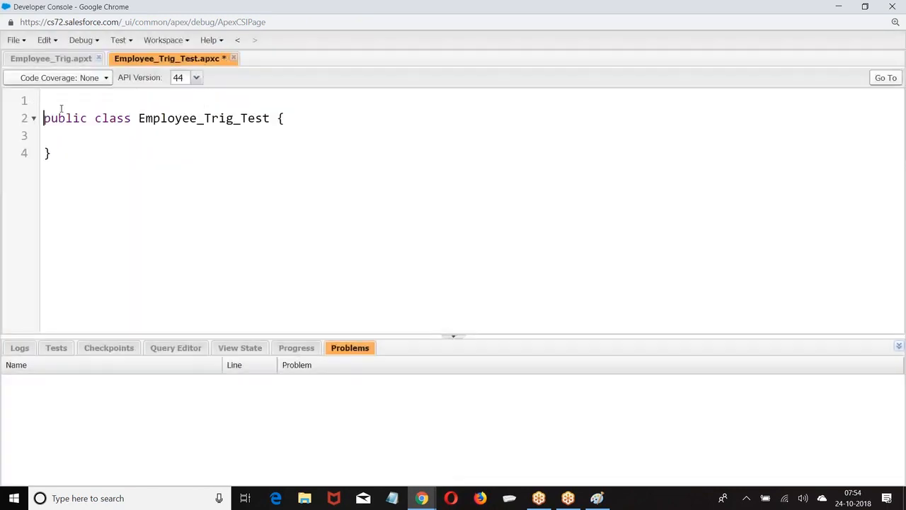
pyautogui.press('Up')
pyautogui.write('@isTest')
pyautogui.press('Down')
pyautogui.press('End')
pyautogui.press('Tab')
pyautogui.write('@isTest')
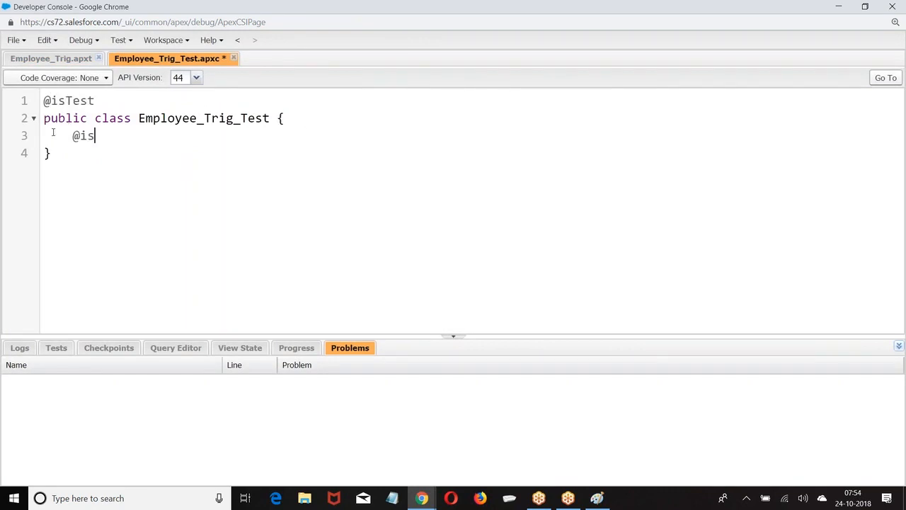
pyautogui.press('Return')
pyautogui.write('public s')
pyautogui.press('BackSpace')
pyautogui.press('BackSpace')
pyautogui.press('BackSpace')
pyautogui.press('BackSpace')
pyautogui.press('BackSpace')
pyautogui.press('BackSpace')
pyautogui.press('BackSpace')
pyautogui.press('BackSpace')
pyautogui.write('static void testMe(){')
pyautogui.press('Return')
# In testMe, create an Employee__c record emp and set emp.LastName__c='K'
pyautogui.write('Employee__c emp=new Employee__')
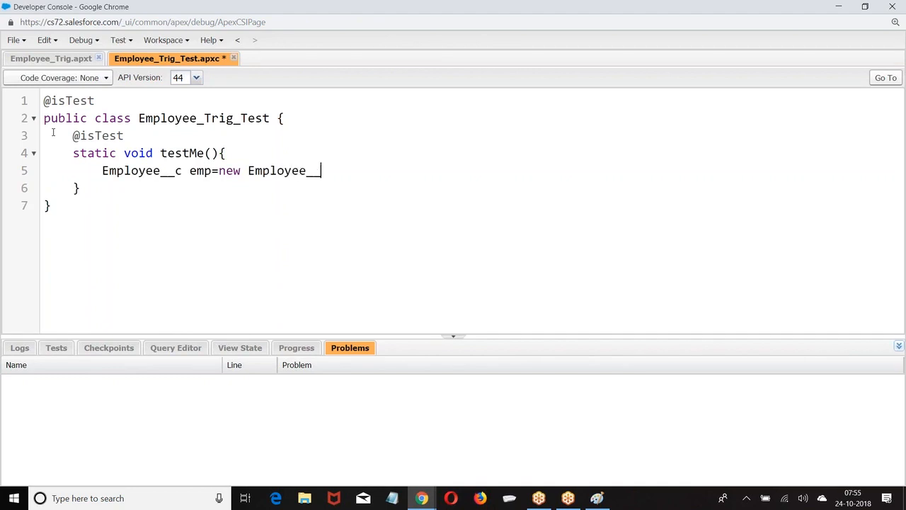
pyautogui.write('c();')
pyautogui.press('Return')
pyautogui.write('emp,.')
pyautogui.press('BackSpace')
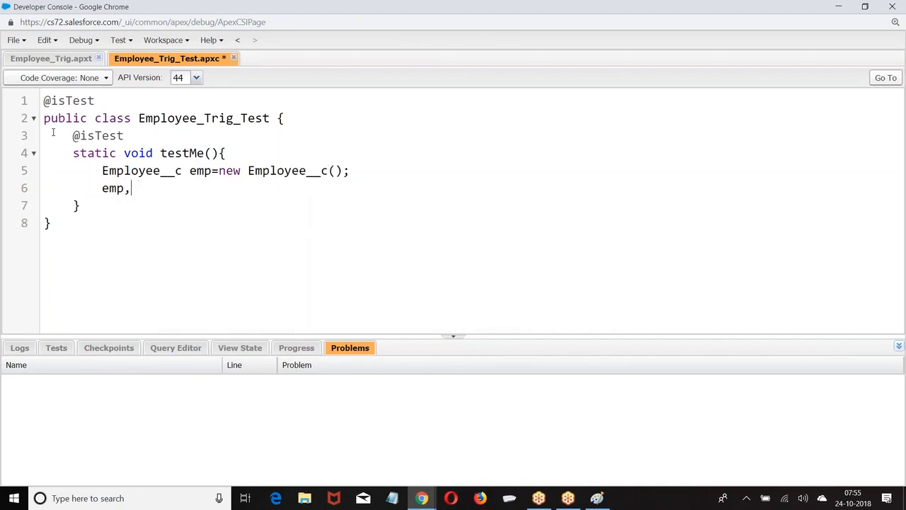
pyautogui.press('BackSpace')
pyautogui.write('.L')
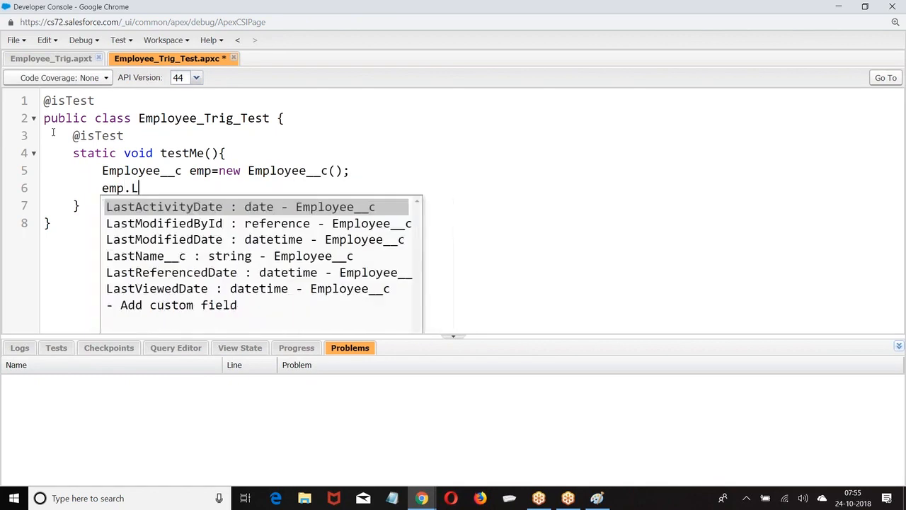
pyautogui.write('astName__c')
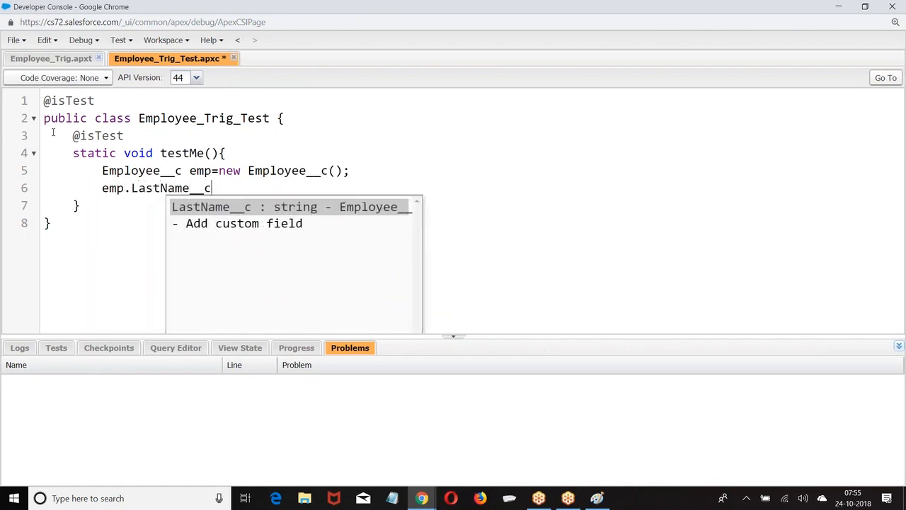
pyautogui.write("='K';")
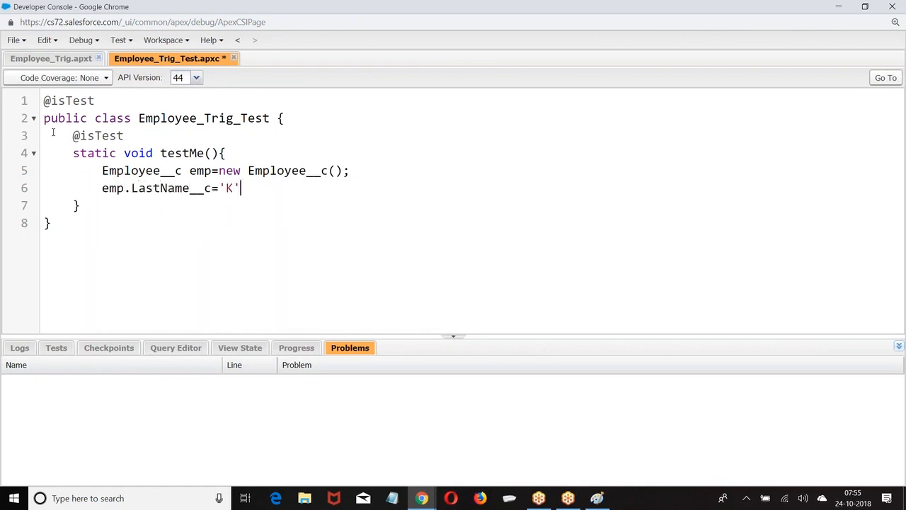
pyautogui.press('Return')
pyautogui.write('emp.Fi')
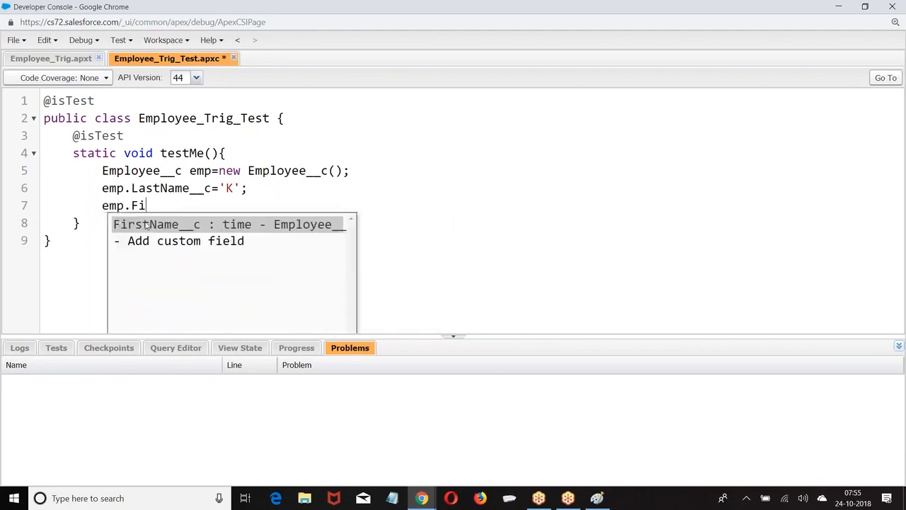
# Set emp.FirstName__c to a first name and emp.Exp__c to 7
pyautogui.press('Return')
pyautogui.write("='Satish';")
pyautogui.press('Return')
pyautogui.write('emp.')
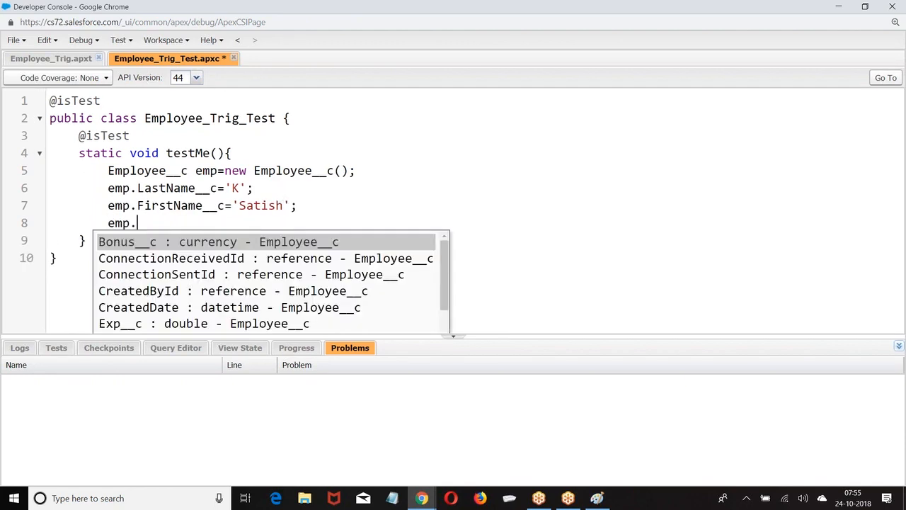
pyautogui.write('Exop')
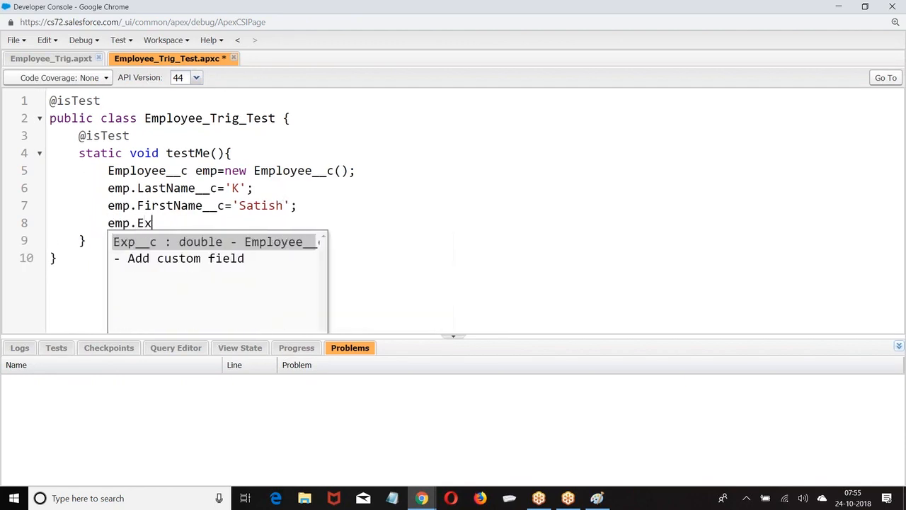
pyautogui.press('BackSpace')
pyautogui.press('BackSpace')
pyautogui.write('p++c')
pyautogui.press('BackSpace')
pyautogui.press('BackSpace')
pyautogui.press('BackSpace')
pyautogui.write('__c')
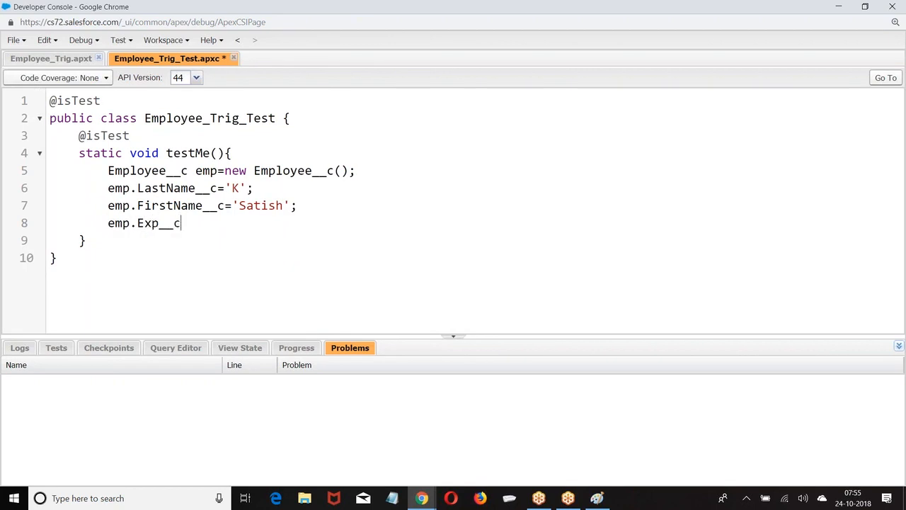
pyautogui.write('=7;')
# Add emp.Salary__c=10000, then bring up the browser window previews
pyautogui.press('Return')
pyautogui.write('emp.Salar')
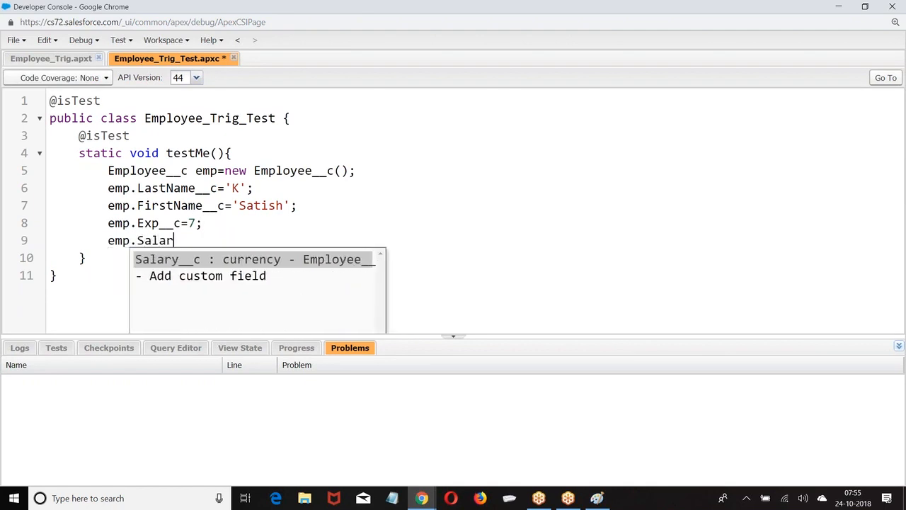
pyautogui.write('y__c=100-0')
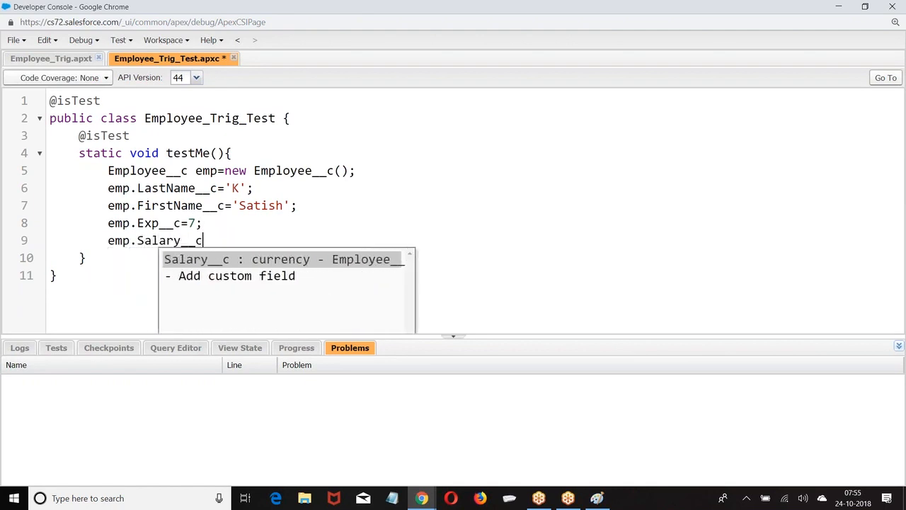
pyautogui.press('BackSpace')
pyautogui.press('BackSpace')
pyautogui.write('00;')
pyautogui.press('Return')
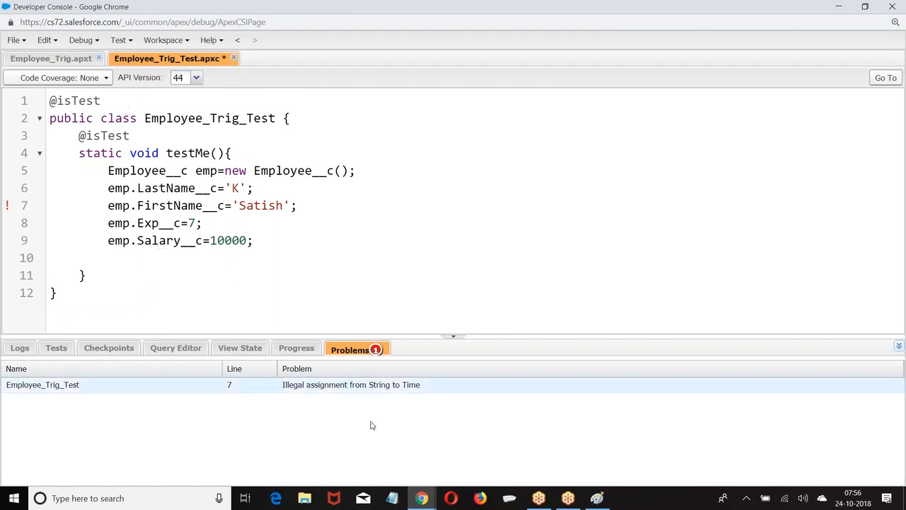
pyautogui.click(421, 497)
# Change the Employee FirstName field from Time to Text with length 80, then return to Developer Console
pyautogui.click(373, 462)
pyautogui.scroll(-5, 373, 353)
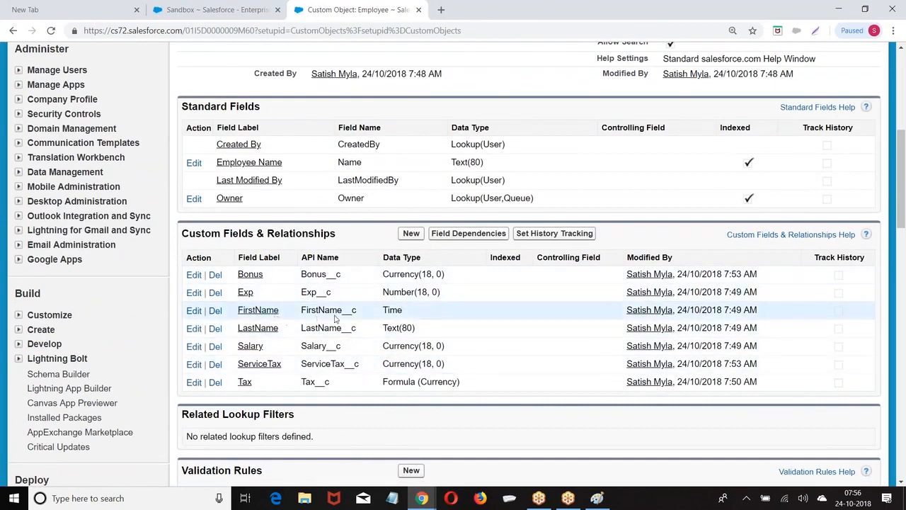
pyautogui.click(193, 311)
pyautogui.click(427, 194)
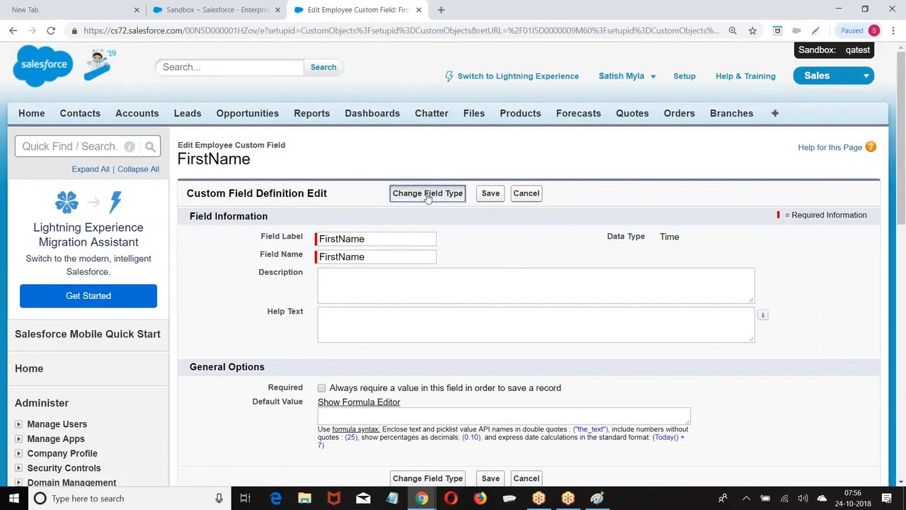
pyautogui.scroll(-3, 368, 243)
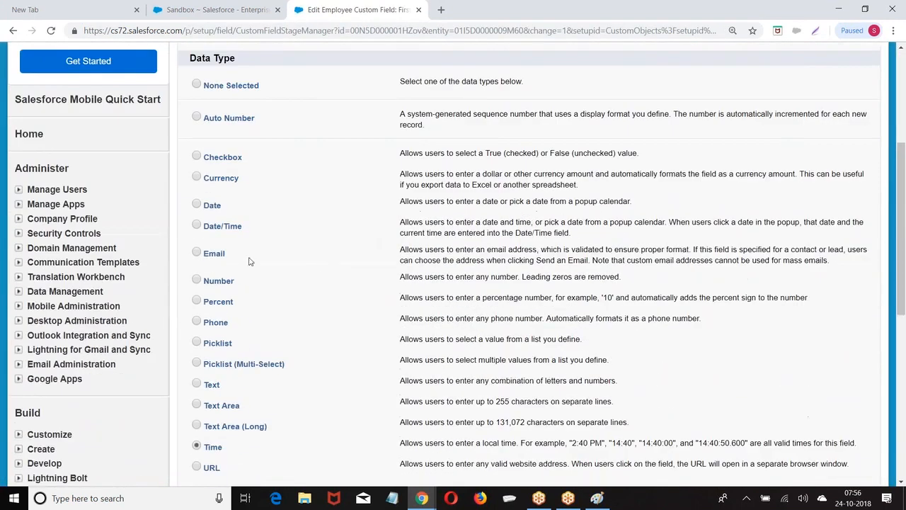
pyautogui.click(197, 382)
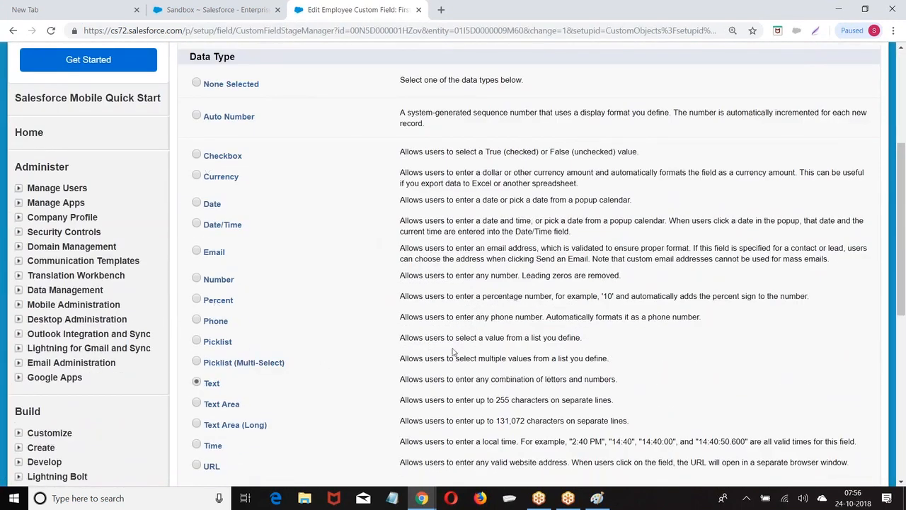
pyautogui.scroll(-3, 637, 333)
pyautogui.click(825, 326)
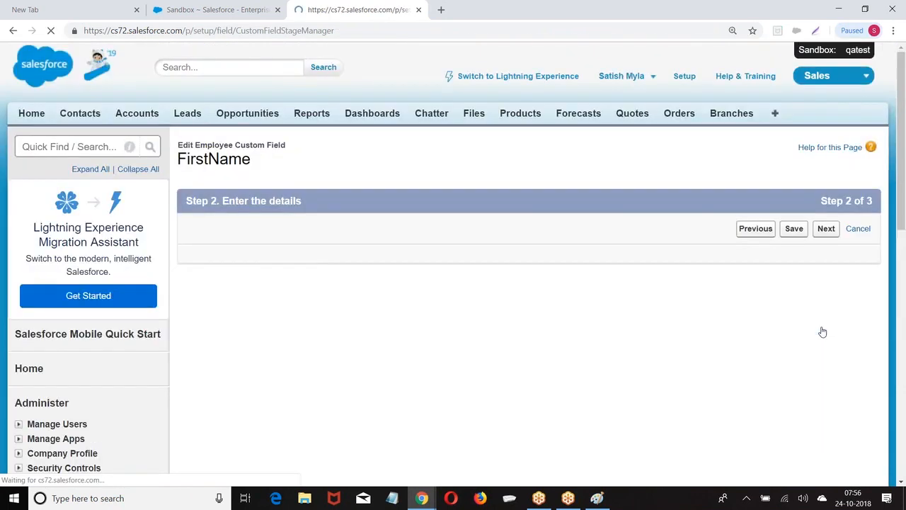
pyautogui.click(803, 233)
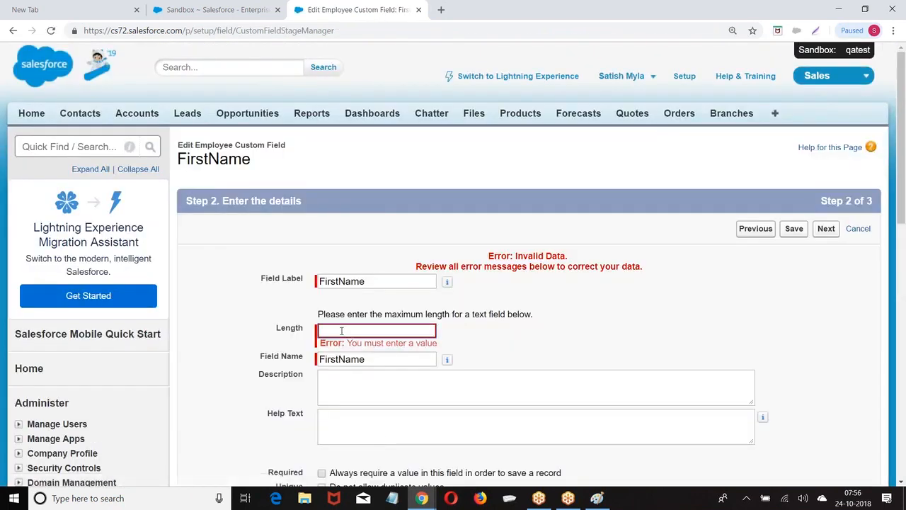
pyautogui.write('80')
pyautogui.click(794, 230)
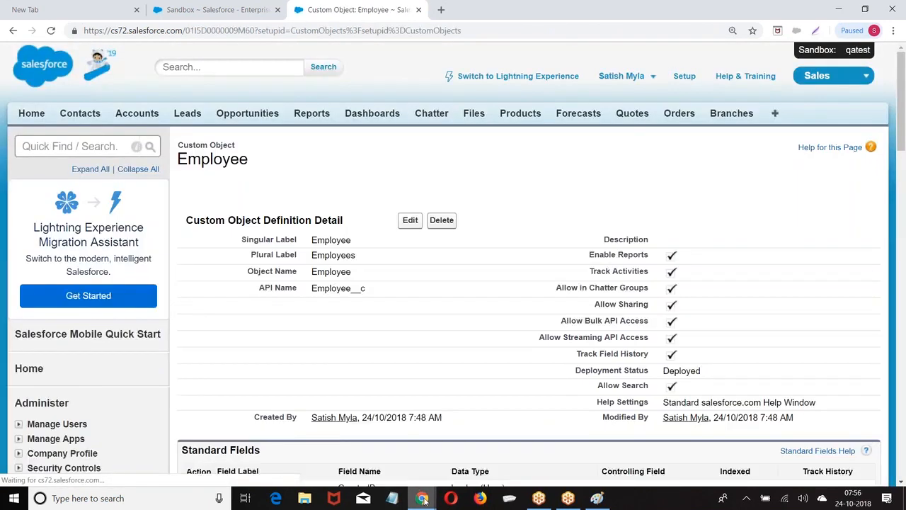
pyautogui.moveTo(421, 498)
pyautogui.click(479, 448)
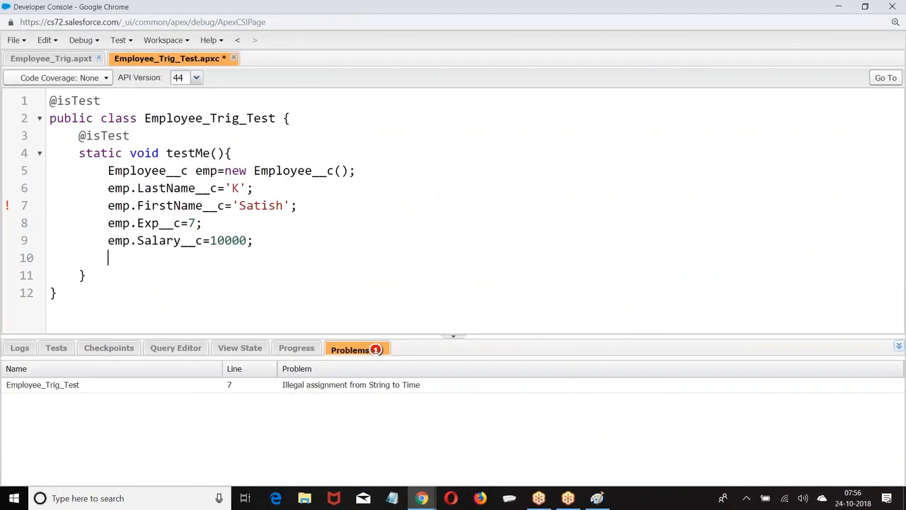
# Add an insert emp; statement to testMe and collapse the problems panel
pyautogui.write('insert emp;')
pyautogui.press('Return')
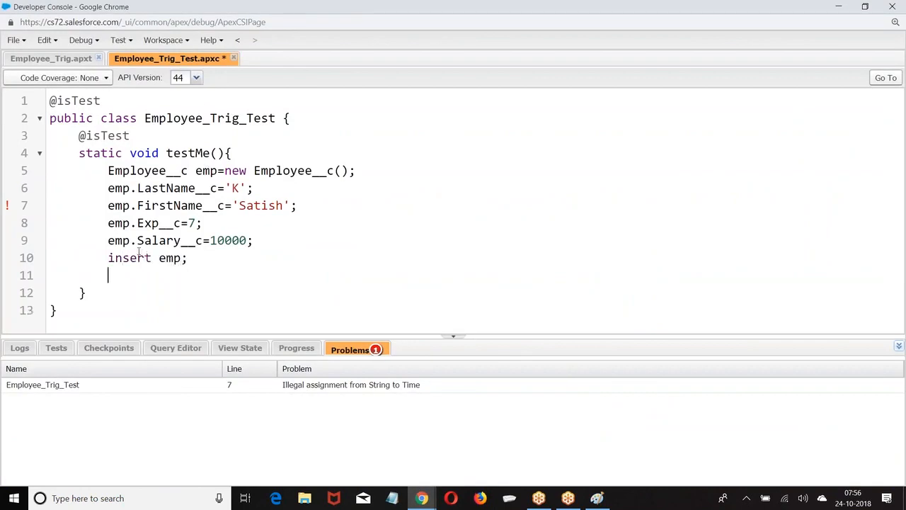
pyautogui.click(453, 337)
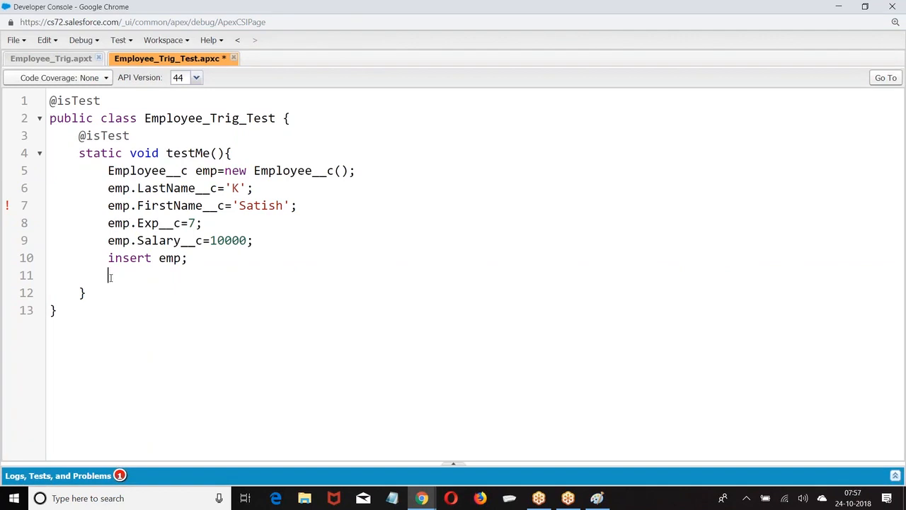
# Query the employee back: Employee__c e=[select Bonus__c from Employee__c where Id=:emp.Id];
pyautogui.write('Employee')
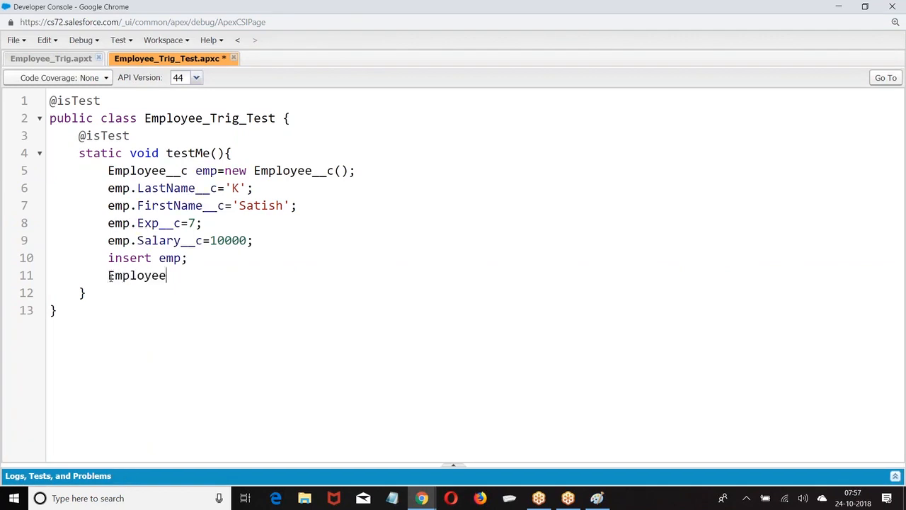
pyautogui.write('__c e=[sele')
pyautogui.press('BackSpace')
pyautogui.write('lect Bonus__c f')
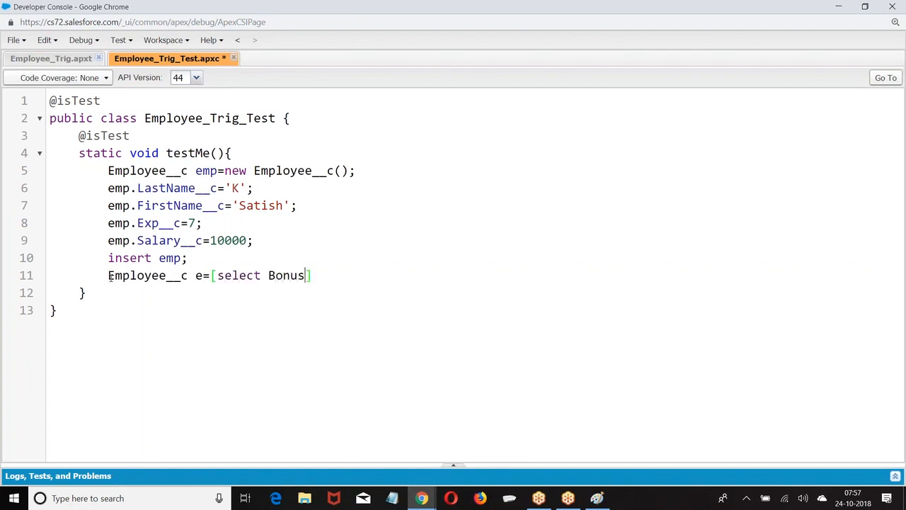
pyautogui.write('rom Emplly')
pyautogui.press('BackSpace')
pyautogui.press('BackSpace')
pyautogui.press('BackSpace')
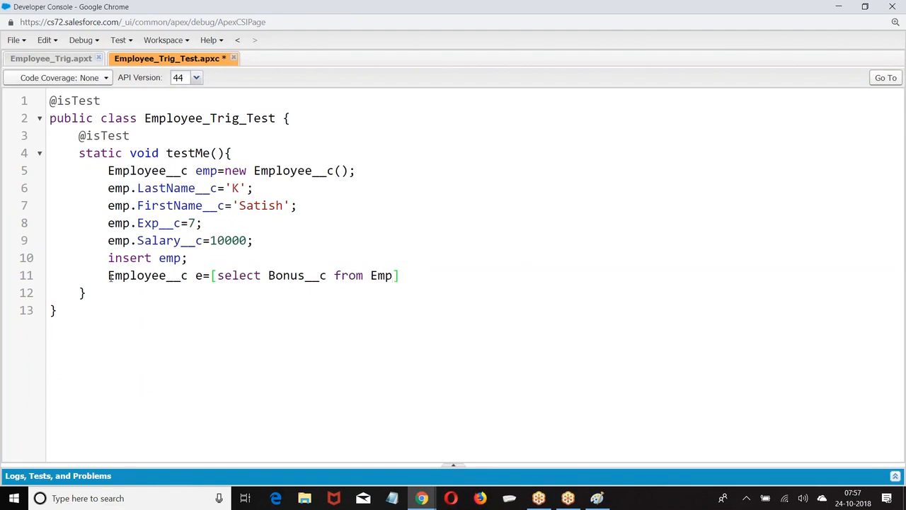
pyautogui.write('loyee__c where ')
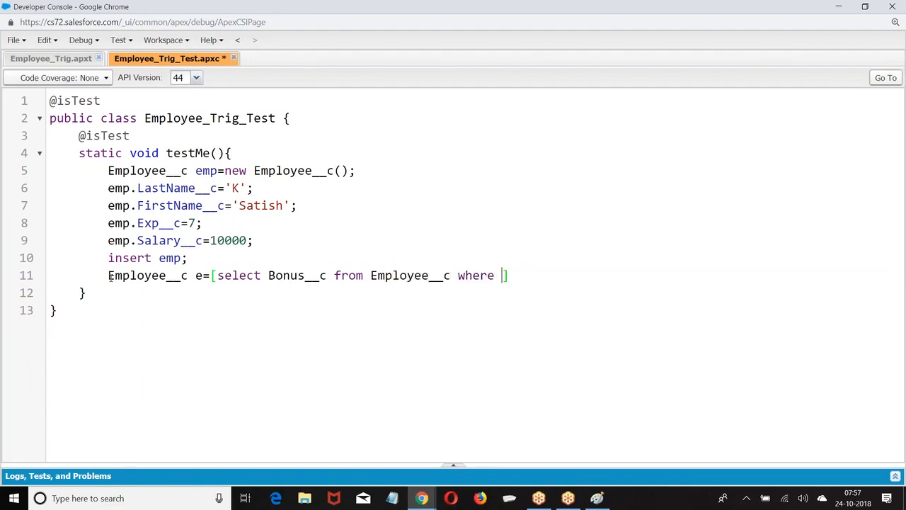
pyautogui.write('exo')
pyautogui.press('BackSpace')
pyautogui.write('p_')
pyautogui.press('BackSpace')
pyautogui.press('BackSpace')
pyautogui.press('BackSpace')
pyautogui.write('mp')
pyautogui.press('BackSpace')
pyautogui.press('BackSpace')
pyautogui.press('BackSpace')
pyautogui.write('Id=:emp.Id')
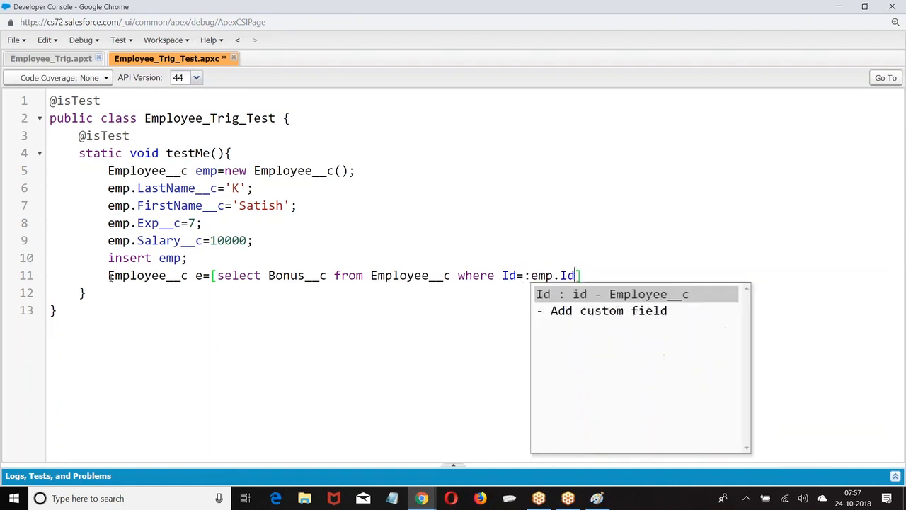
pyautogui.press('Right')
pyautogui.write(';')
pyautogui.press('Return')
# Assert the bonus with System.assertEquals(5000,e.bonus__c);
pyautogui.write('System.')
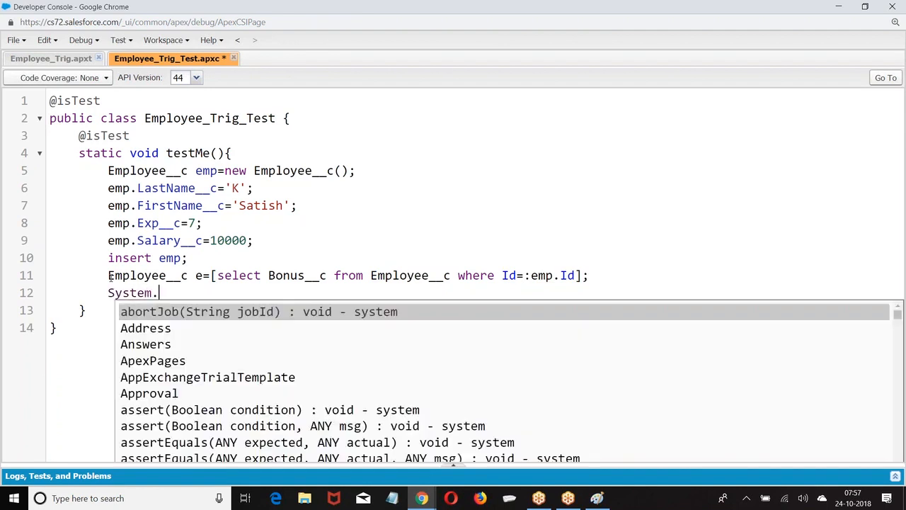
pyautogui.write('assert')
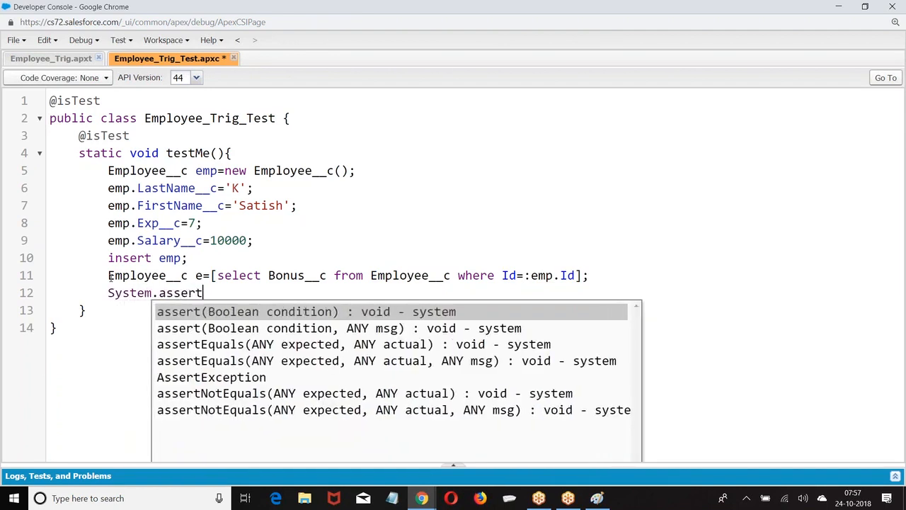
pyautogui.write('Equals(')
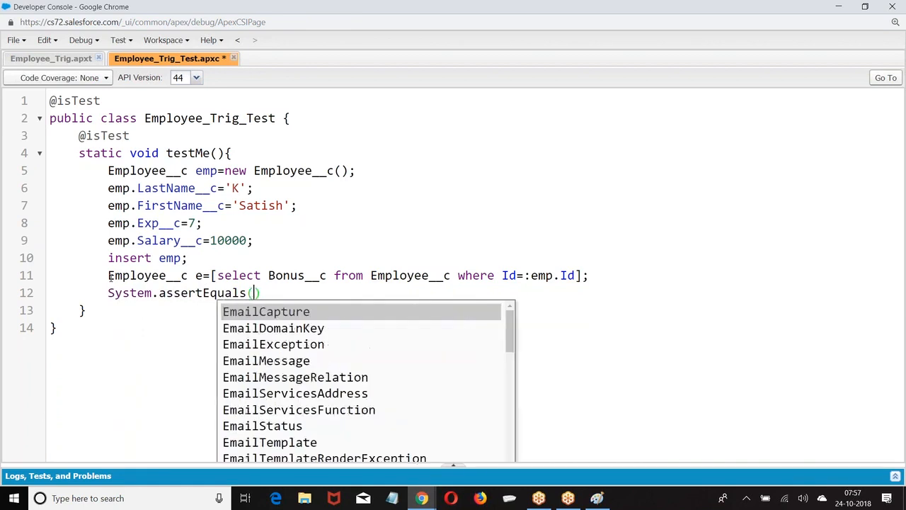
pyautogui.write('5000,e.')
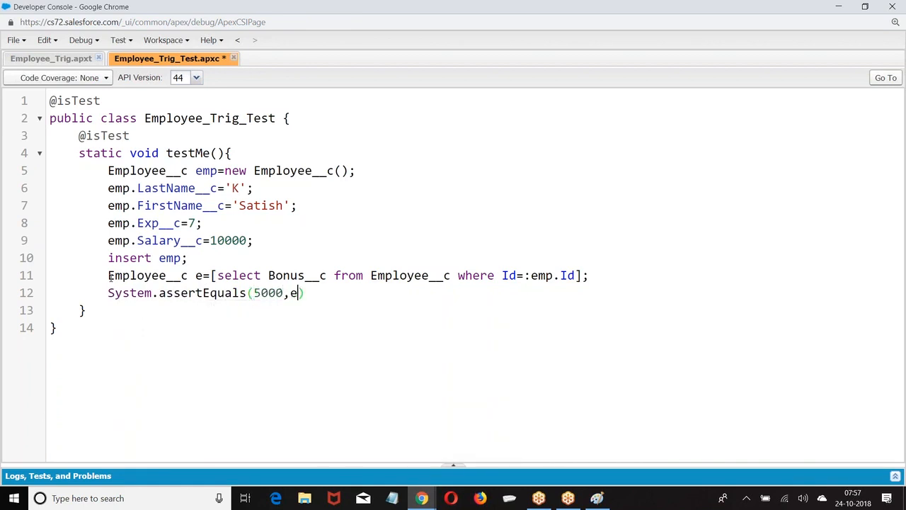
pyautogui.write('bonus__')
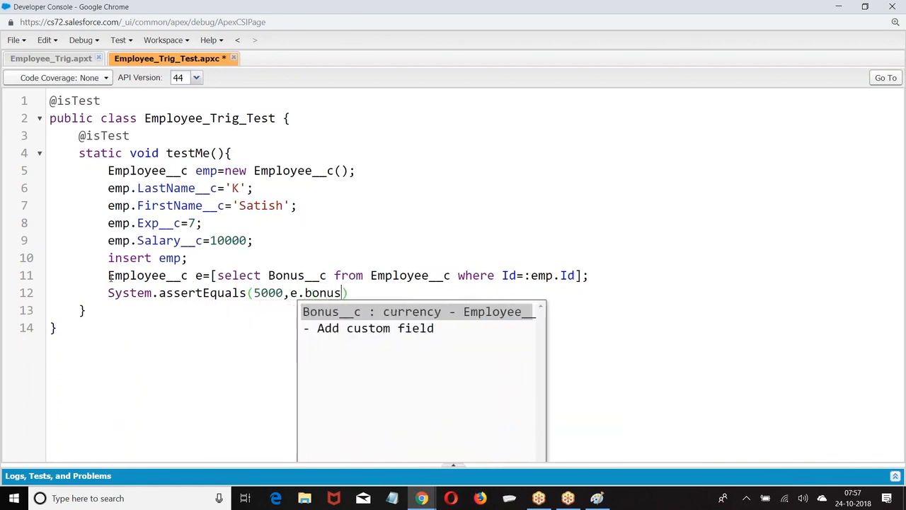
pyautogui.write('c);')
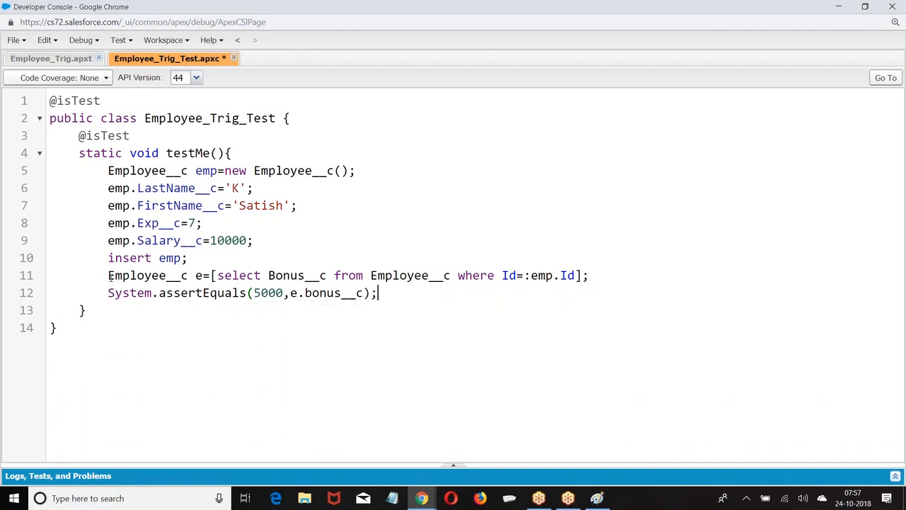
# Check the trigger code, then duplicate the employee setup lines as emp1
pyautogui.click(57, 59)
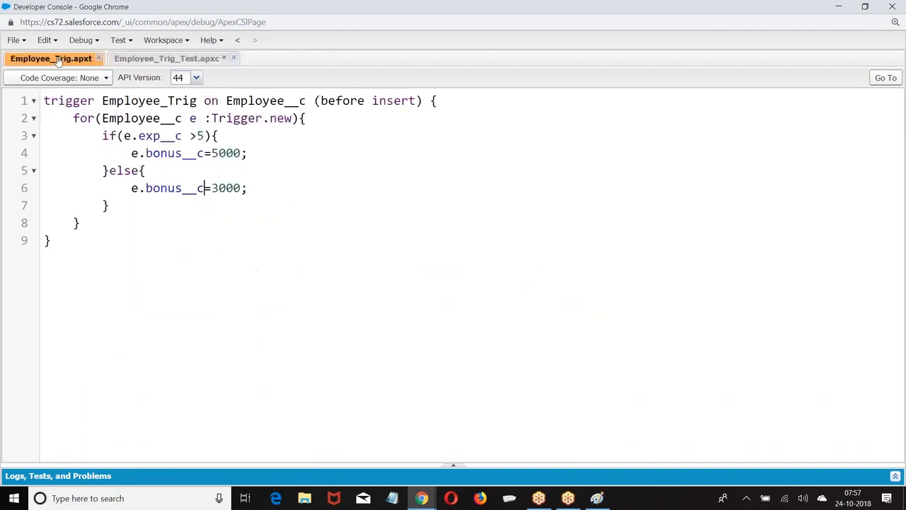
pyautogui.click(159, 59)
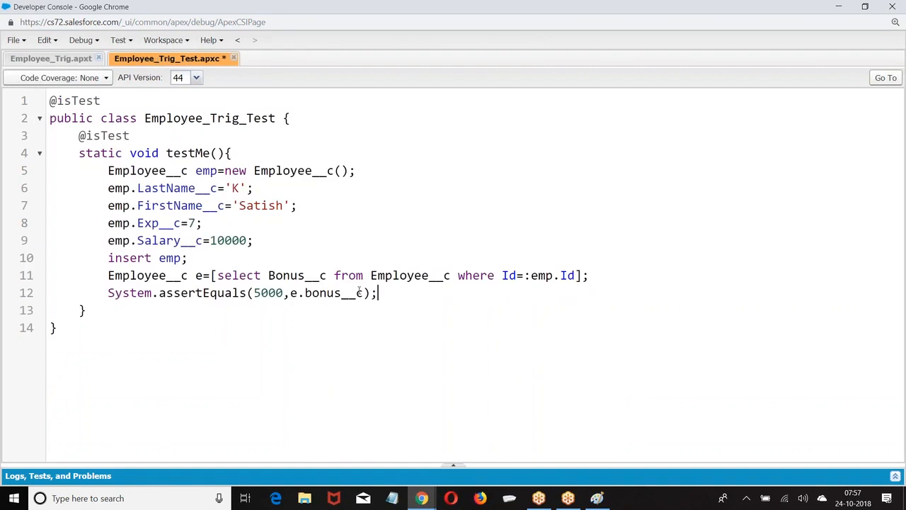
pyautogui.press('Return')
pyautogui.moveTo(107, 169); pyautogui.dragTo(248, 248)
pyautogui.hotkey('ctrl', 'c')
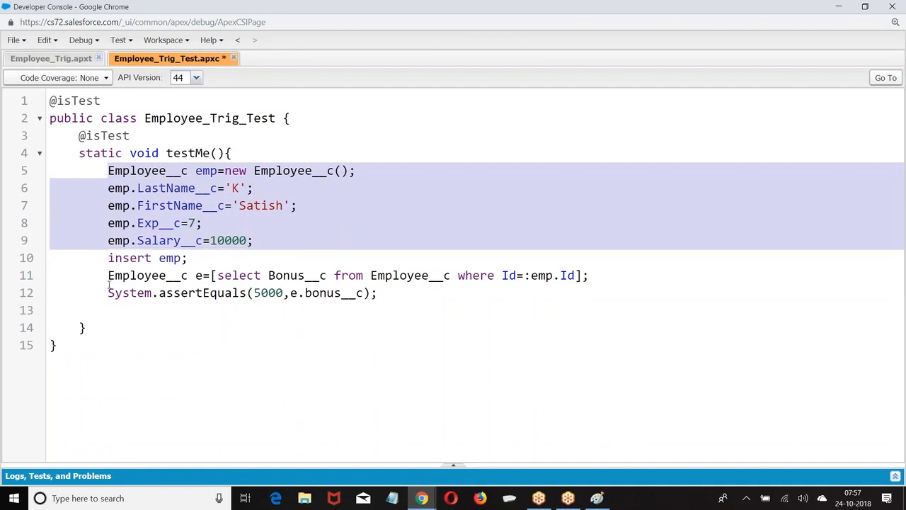
pyautogui.click(113, 309)
pyautogui.hotkey('ctrl', 'v')
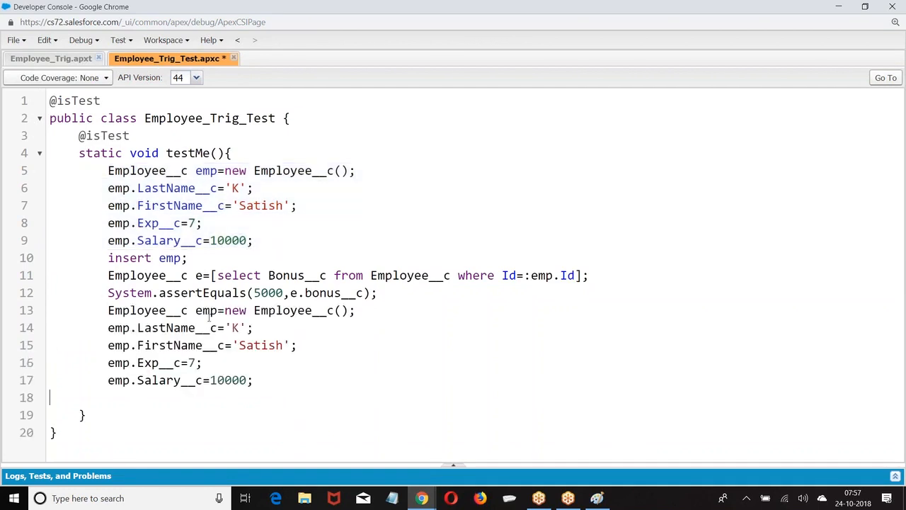
pyautogui.click(217, 310)
pyautogui.write('1')
pyautogui.click(132, 328)
pyautogui.write('1')
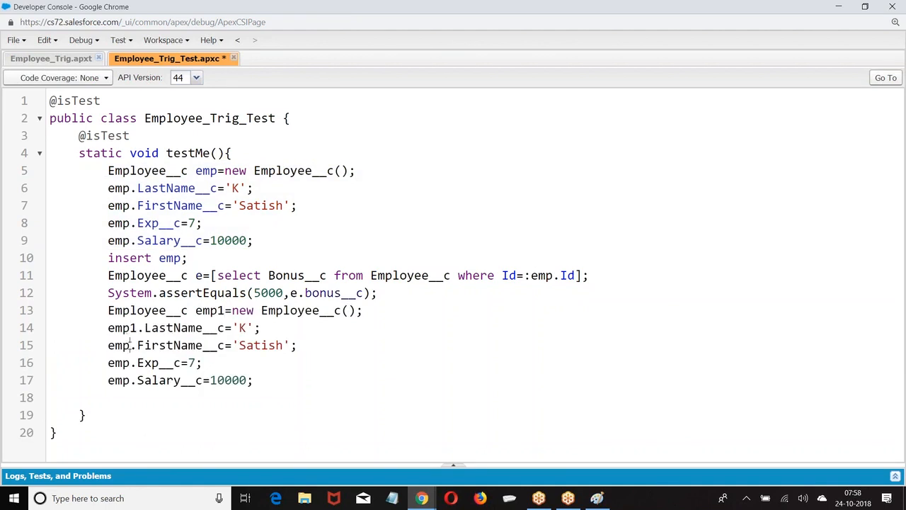
pyautogui.click(132, 344)
pyautogui.write('1')
pyautogui.click(132, 363)
pyautogui.write('1')
pyautogui.click(132, 380)
pyautogui.write('1')
# Add insert emp1; and a copy of the Bonus__c query as e1 filtered by emp1.Id
pyautogui.click(263, 383)
pyautogui.press('Return')
pyautogui.write('in')
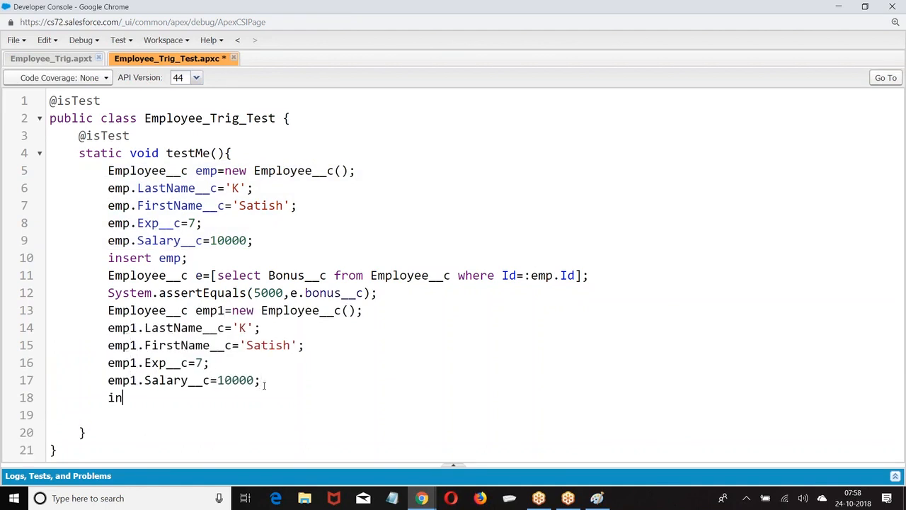
pyautogui.write('sert emp1;')
pyautogui.press('BackSpace')
pyautogui.write(';')
pyautogui.moveTo(106, 275); pyautogui.dragTo(588, 277)
pyautogui.hotkey('ctrl', 'c')
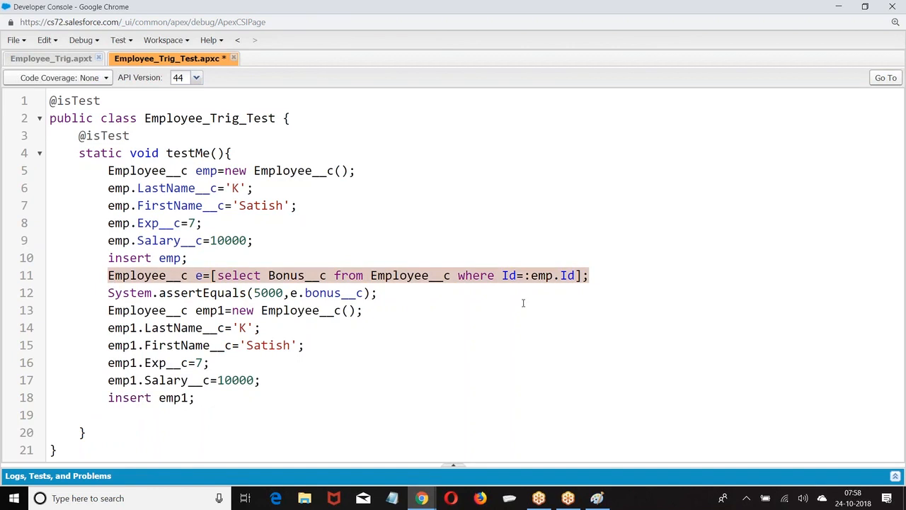
pyautogui.click(107, 413)
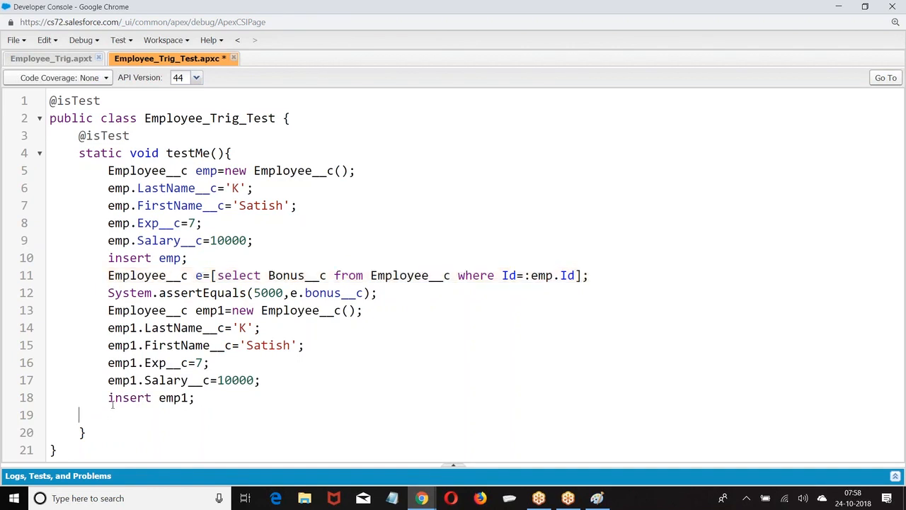
pyautogui.press('Tab')
pyautogui.hotkey('ctrl', 'v')
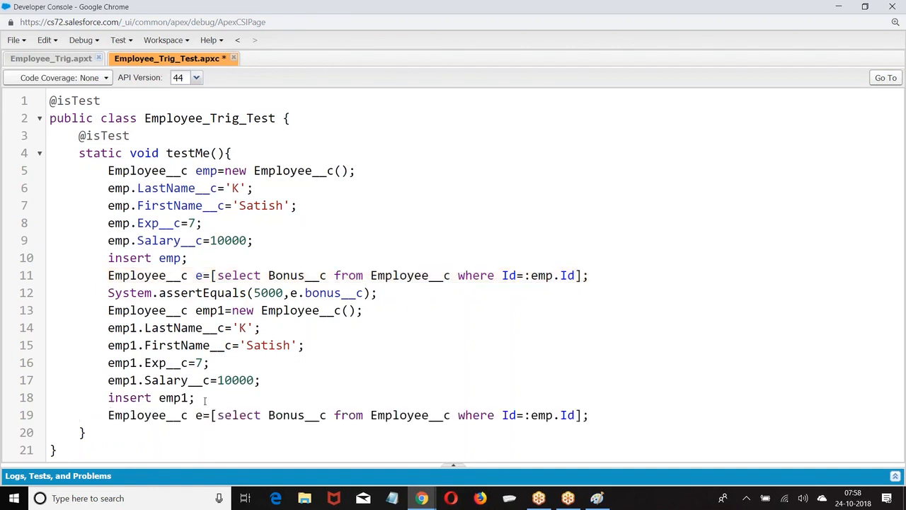
pyautogui.click(204, 414)
pyautogui.write('1')
pyautogui.click(555, 415)
pyautogui.write('1')
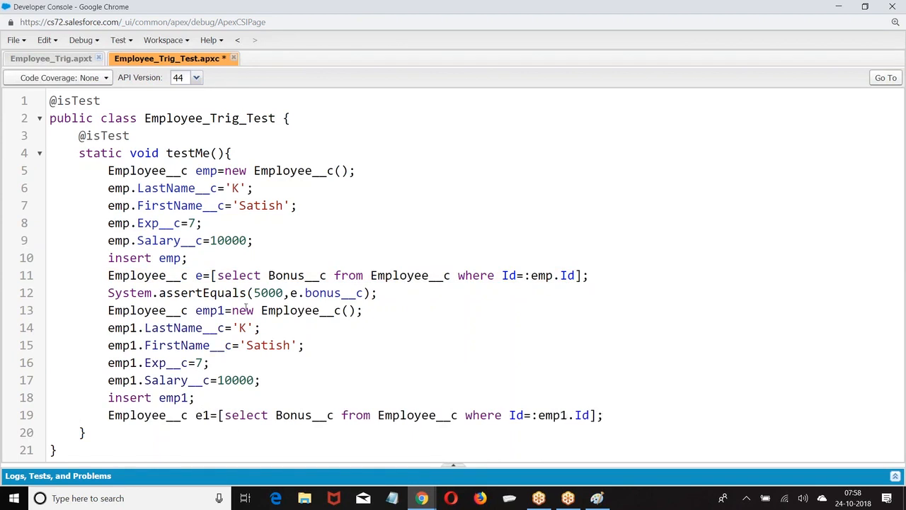
# Change emp1's Exp__c value from 7 to 3
pyautogui.click(201, 364)
pyautogui.press('BackSpace')
pyautogui.write('3')
pyautogui.click(67, 441)
pyautogui.press('Return')
pyautogui.press('Return')
pyautogui.press('Return')
pyautogui.press('Return')
# Add System.assertEquals(3000,e1.Bonus__c); and save the test class
pyautogui.click(606, 346)
pyautogui.press('Return')
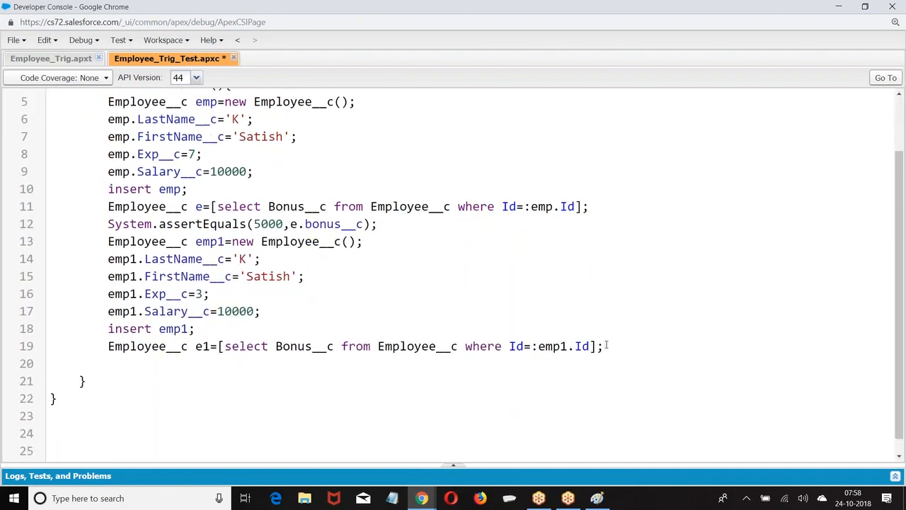
pyautogui.write('System.assert')
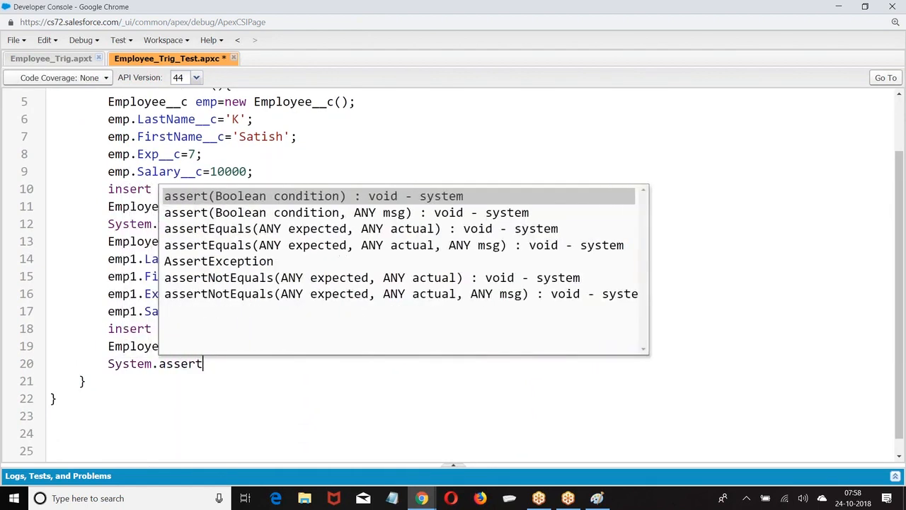
pyautogui.write('Equals(')
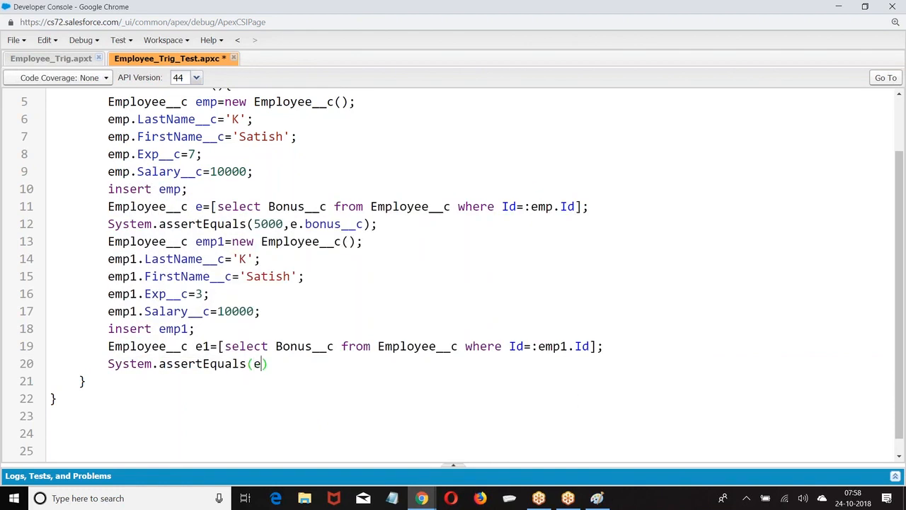
pyautogui.write('3000,e1.')
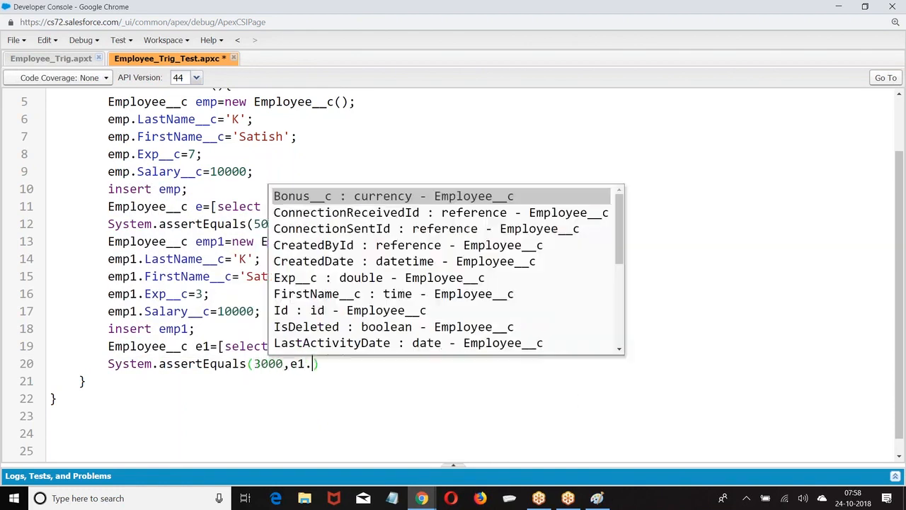
pyautogui.write('Bonus__c')
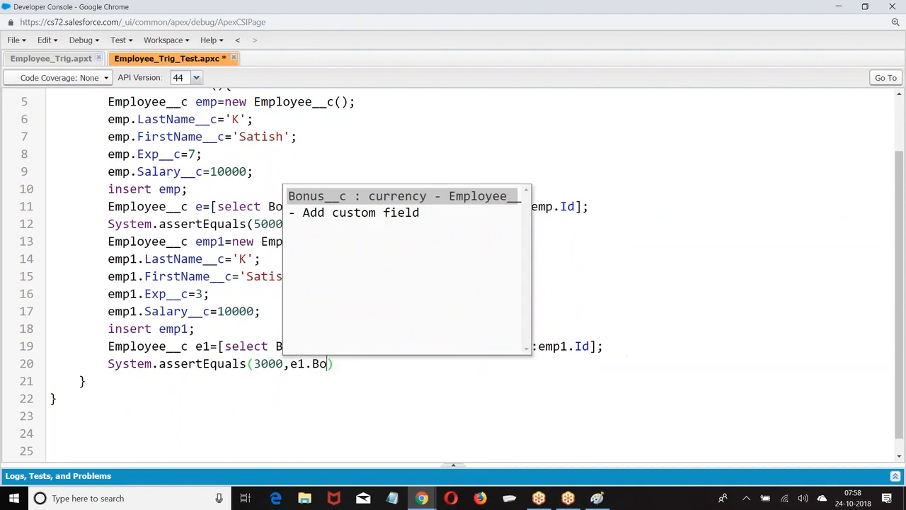
pyautogui.press('End')
pyautogui.write(';')
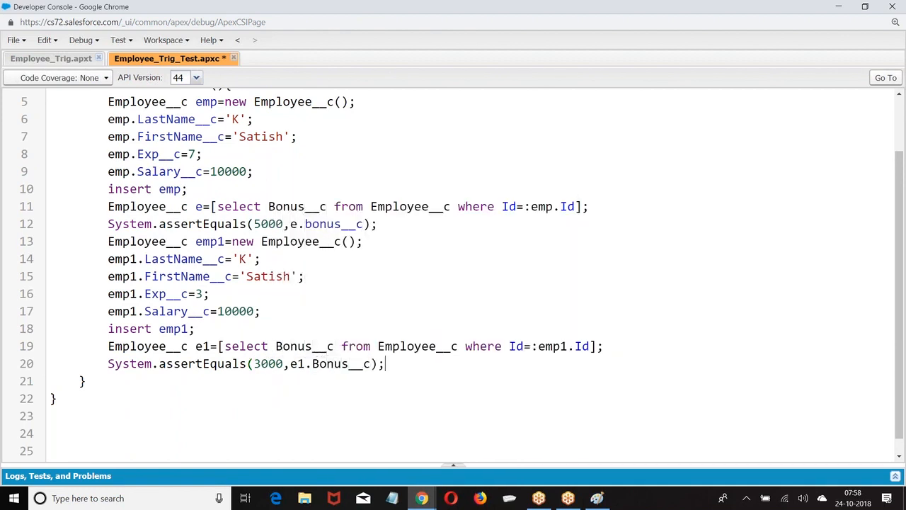
pyautogui.hotkey('ctrl', 's')
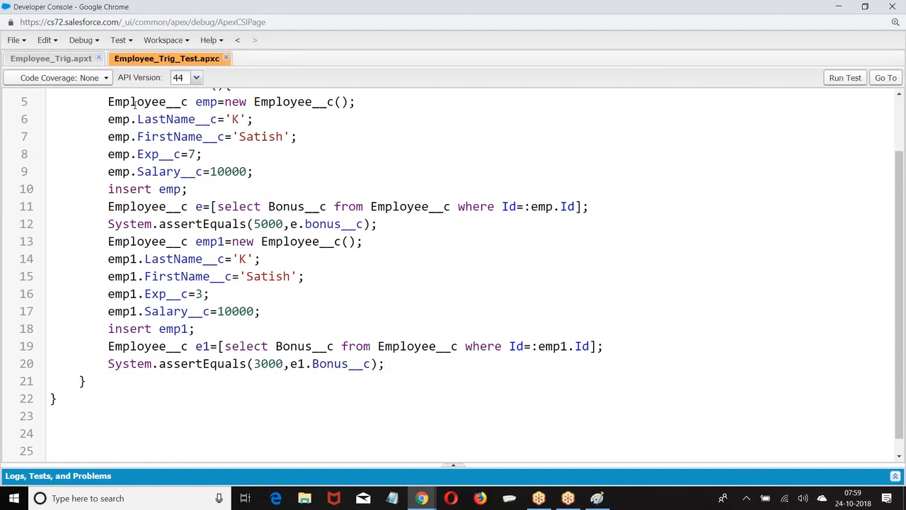
# Run Employee_Trig_Test and confirm Employee_Trig shows 100% code coverage
pyautogui.click(845, 78)
pyautogui.click(44, 60)
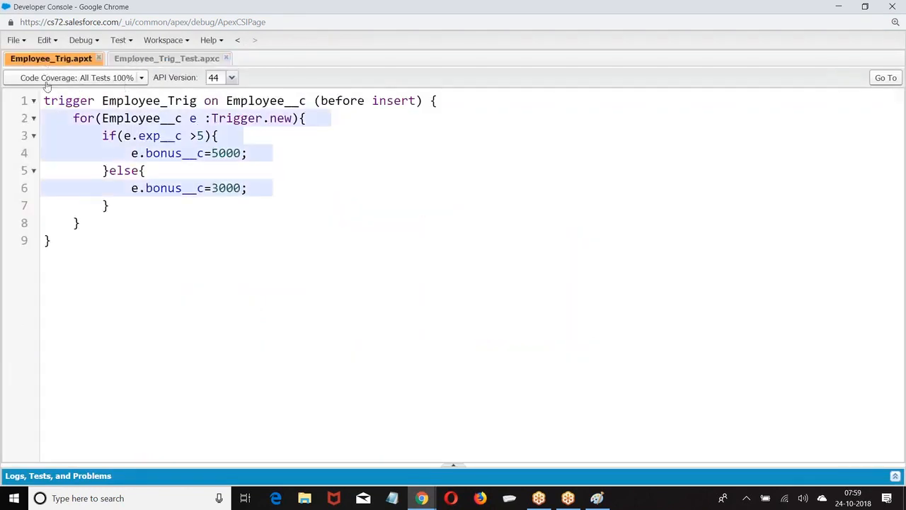
pyautogui.click(14, 40)
# Create a new Apex class named Batch_312_Example
pyautogui.moveTo(31, 64)
pyautogui.click(233, 63)
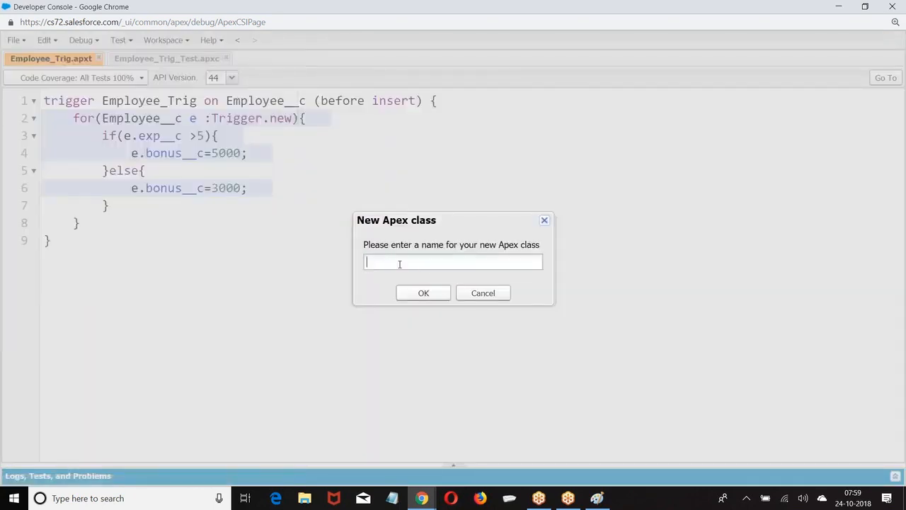
pyautogui.write('Batch_312_Example')
pyautogui.press('Return')
# Declare public String fields name and industry in the class
pyautogui.click(101, 118)
pyautogui.press('Tab')
pyautogui.write('pu')
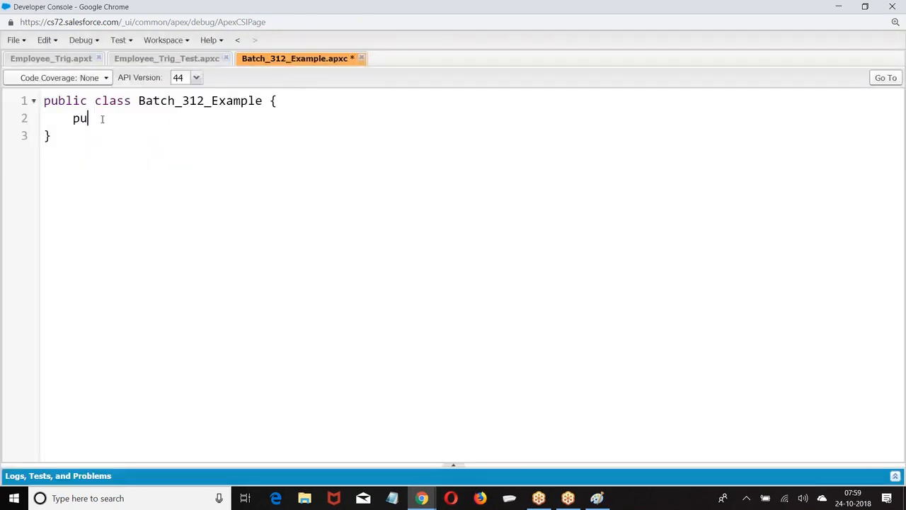
pyautogui.write('blic String name;')
pyautogui.press('Return')
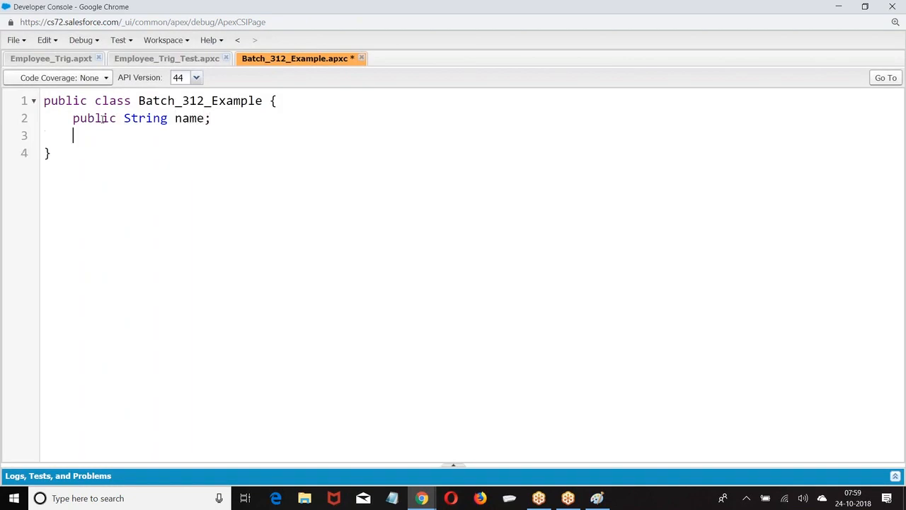
pyautogui.write('public String industry;')
pyautogui.press('Return')
# Add an invoke() method setting name='Wipro' and industry='Banking', and save
pyautogui.write('public voi')
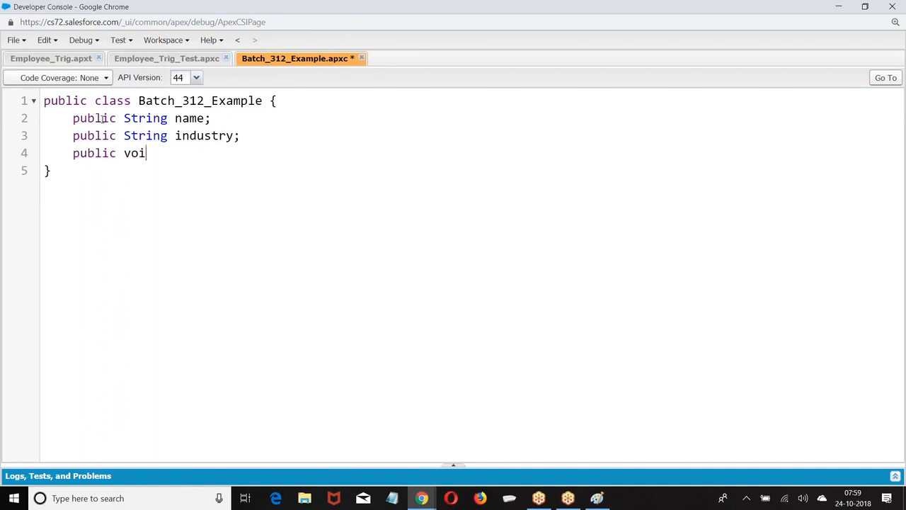
pyautogui.write('d invoke(){}')
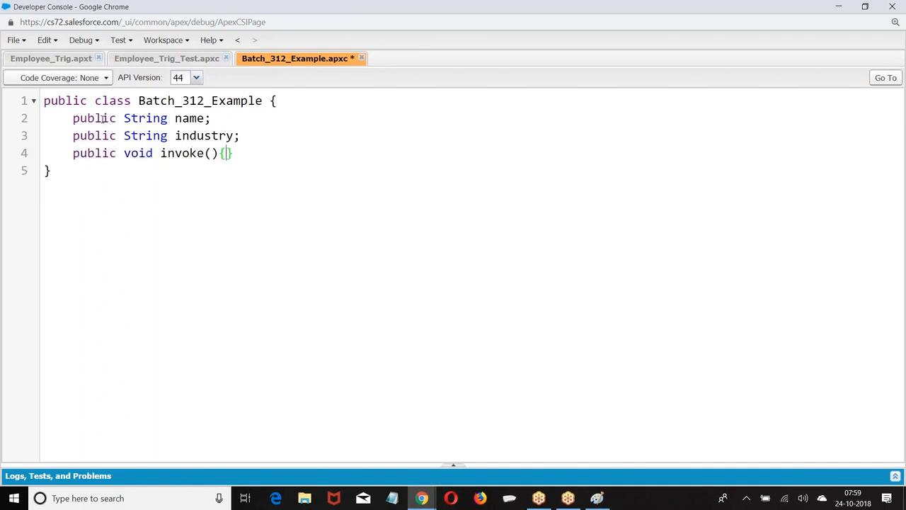
pyautogui.press('Left')
pyautogui.press('Return')
pyautogui.write('name')
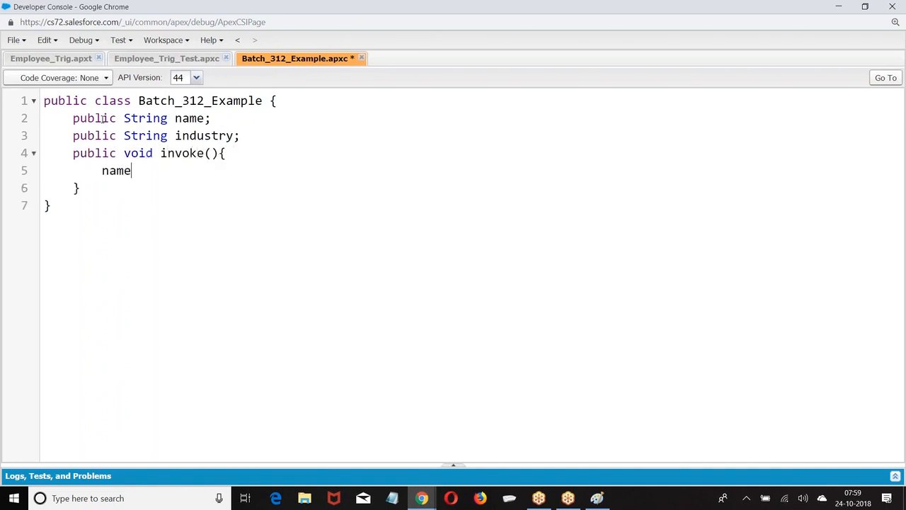
pyautogui.write("='Wipro';")
pyautogui.press('Return')
pyautogui.write("industry='")
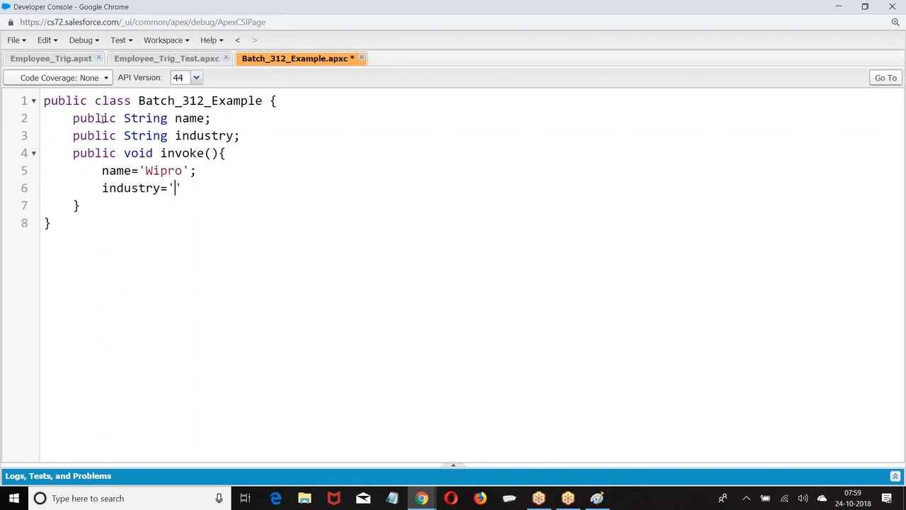
pyautogui.write("Banking';")
pyautogui.hotkey('ctrl', 's')
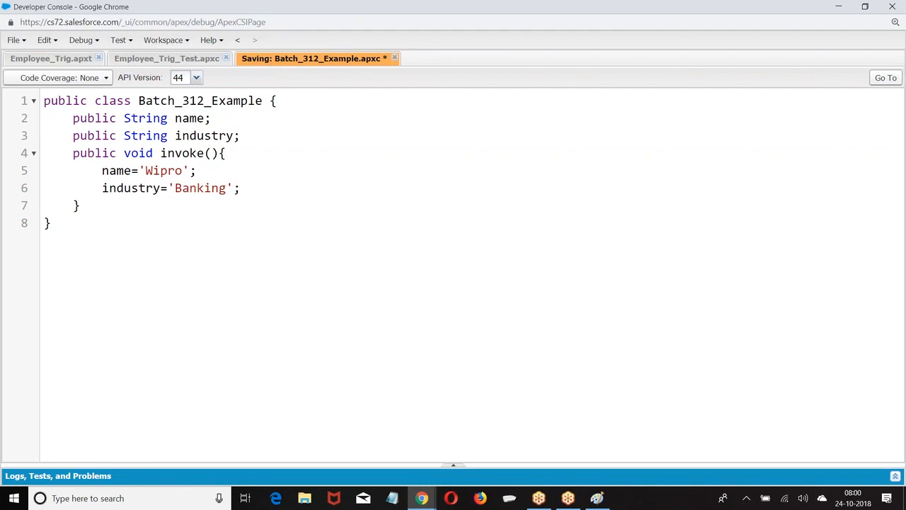
pyautogui.click(20, 41)
# Create a new Apex class named Batch_312_Test
pyautogui.moveTo(175, 60)
pyautogui.click(256, 68)
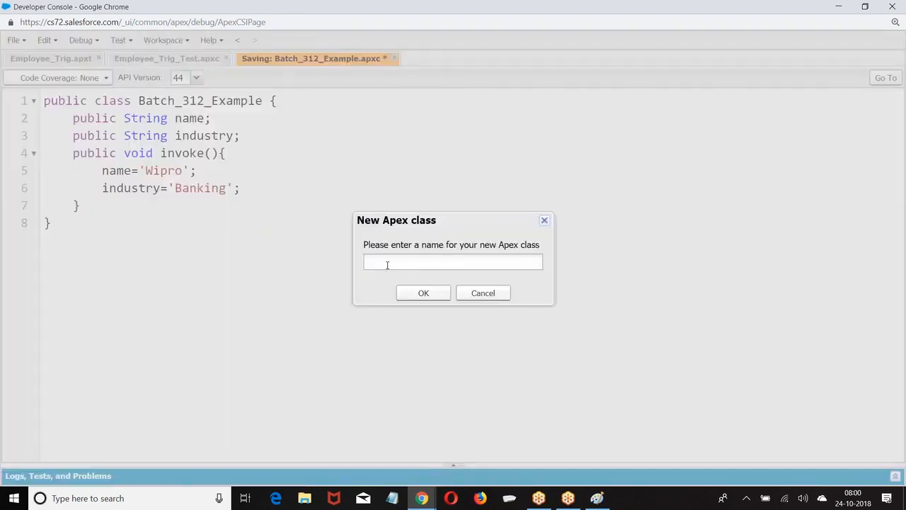
pyautogui.write('Batch_312_Te')
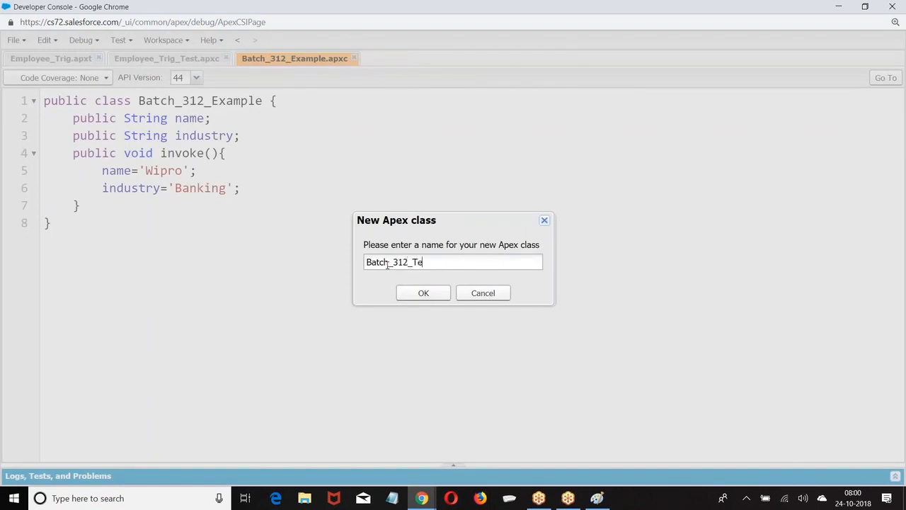
pyautogui.write('st')
pyautogui.press('Return')
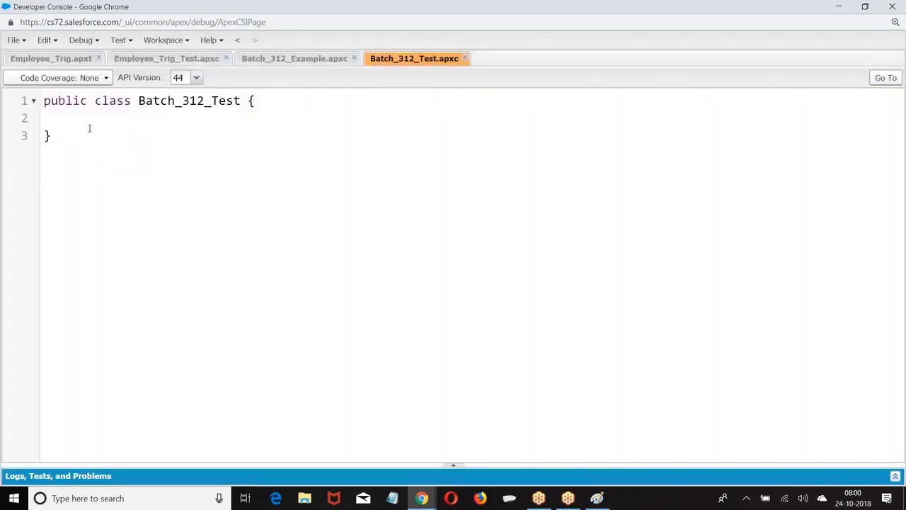
pyautogui.press('Return')
pyautogui.write('@isTest')
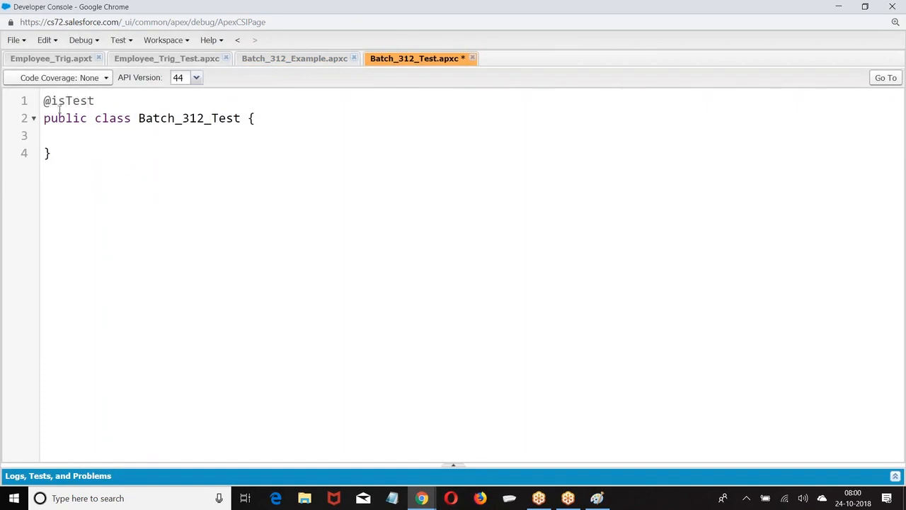
pyautogui.write('@isTest')
pyautogui.press('Return')
pyautogui.write('p')
pyautogui.press('BackSpace')
pyautogui.write('static void ')
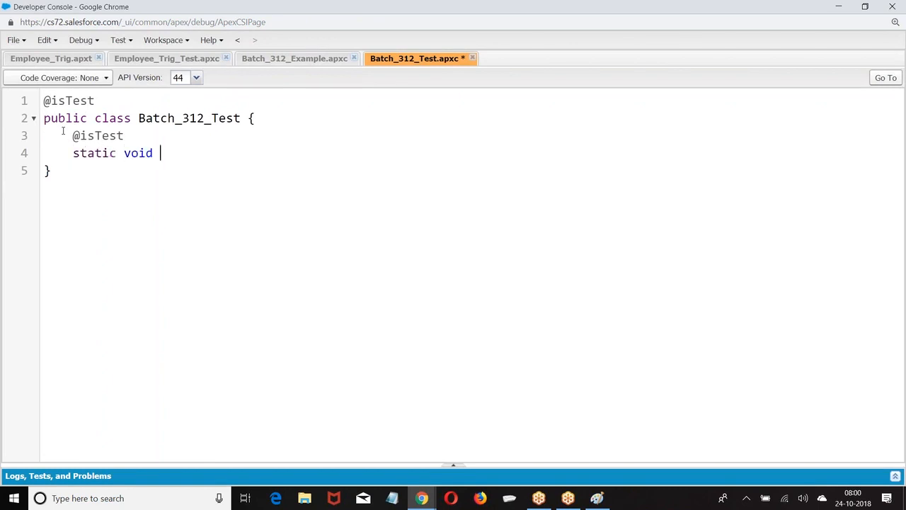
pyautogui.write('testMe(){')
pyautogui.press('Return')
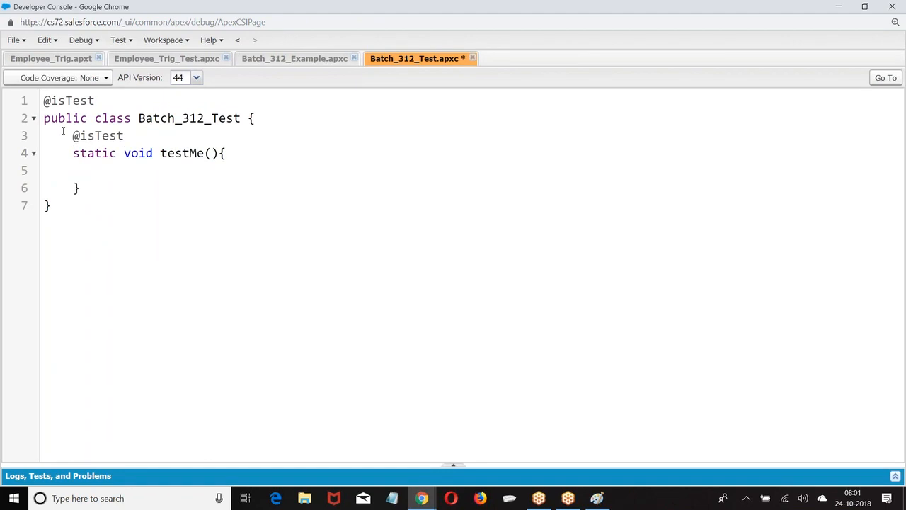
# Instantiate Batch_312_Example as be inside testMe()
pyautogui.write('Batch_312_Exam')
pyautogui.write('e e')
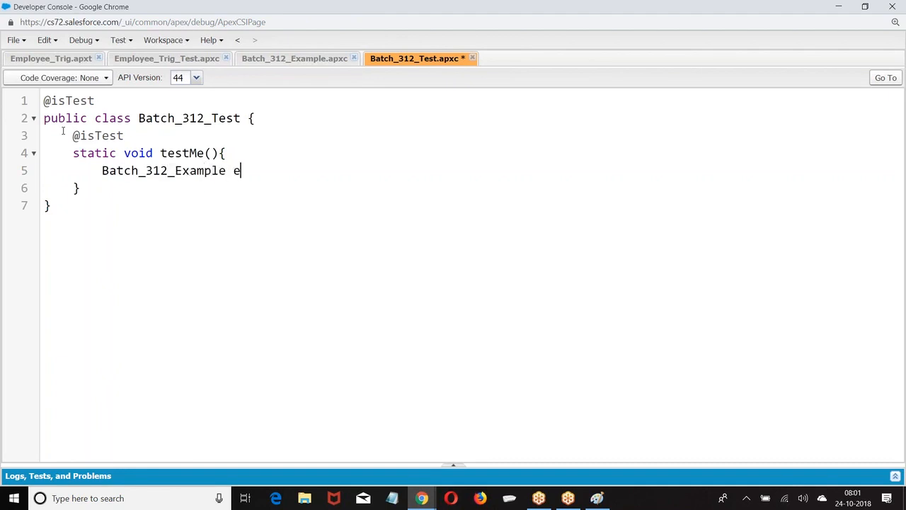
pyautogui.press('BackSpace')
pyautogui.write('be =new batc')
pyautogui.press('BackSpace')
pyautogui.press('BackSpace')
pyautogui.press('BackSpace')
pyautogui.press('BackSpace')
pyautogui.write('Batch_312_E')
pyautogui.press('BackSpace')
pyautogui.write('312_E')
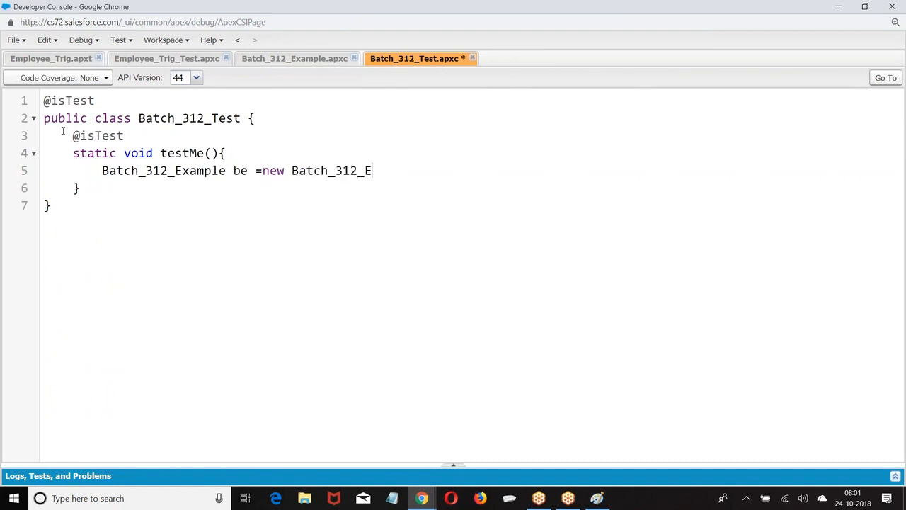
pyautogui.write('xample();')
pyautogui.press('Return')
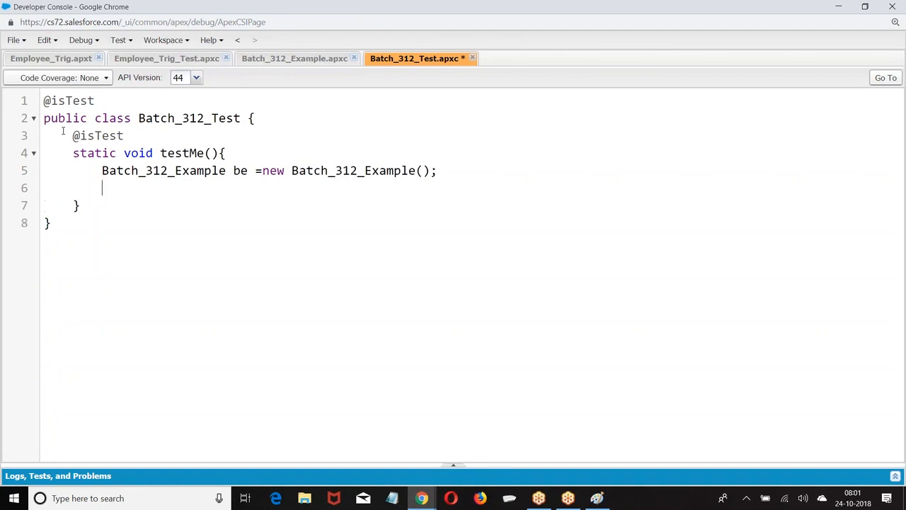
# Call be.invoke(); in testMe()
pyautogui.write('be.invoke')
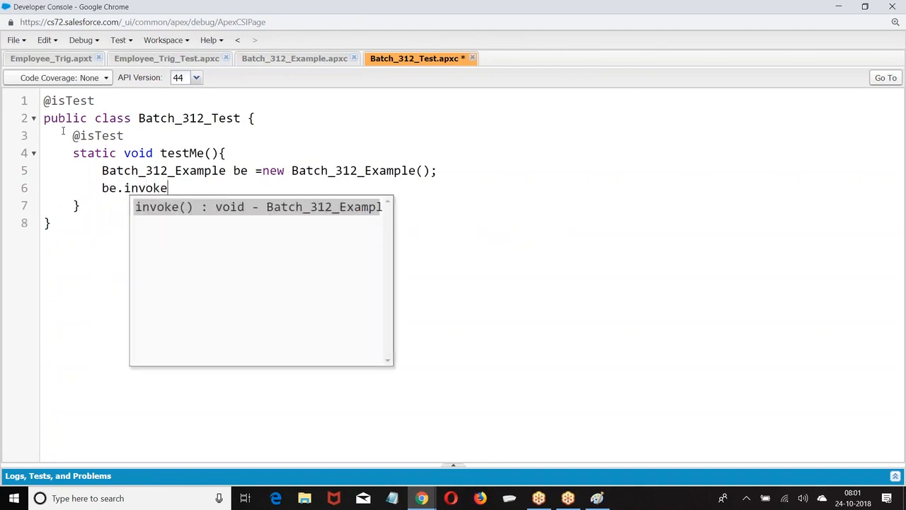
pyautogui.press('Return')
pyautogui.write(';')
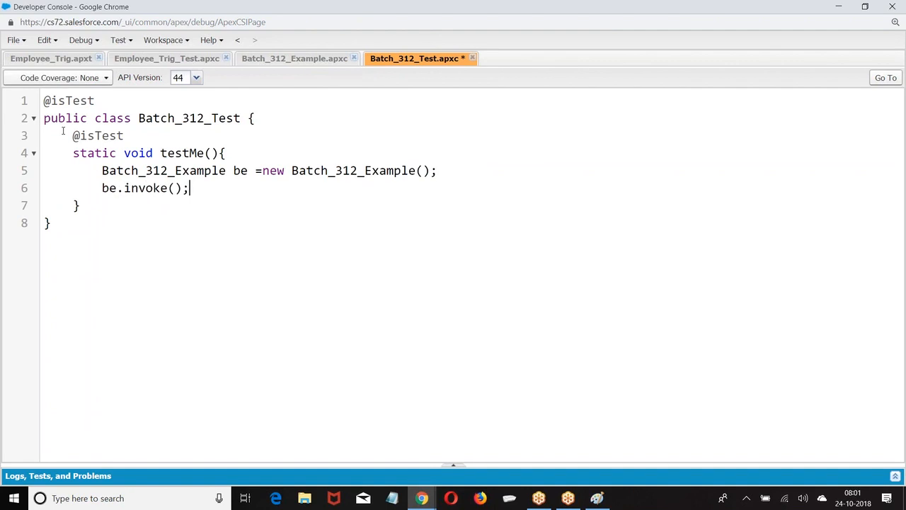
pyautogui.press('Return')
# Assert the name with System.assertEquals('Wipro',be.name);
pyautogui.write('System.assertEquals')
pyautogui.press('BackSpace')
pyautogui.write('ls(be')
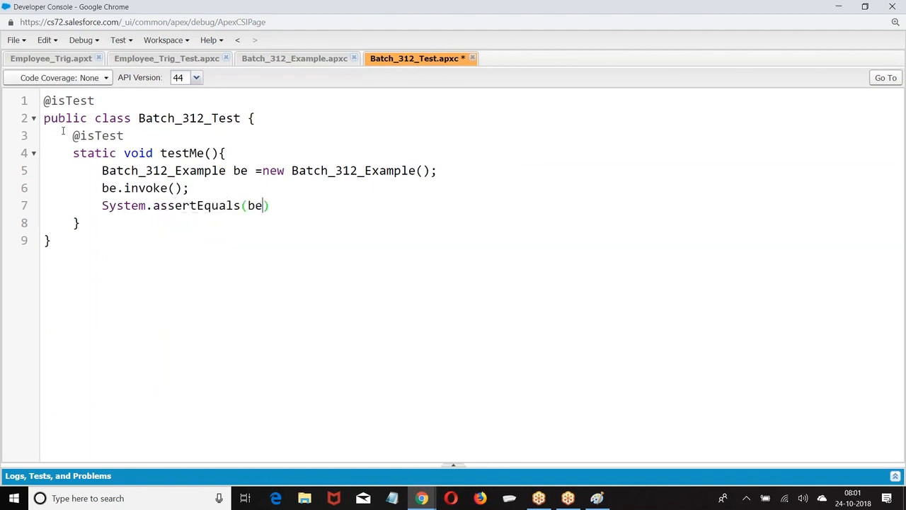
pyautogui.press('BackSpace')
pyautogui.press('BackSpace')
pyautogui.write("'Wipro")
pyautogui.click(291, 62)
pyautogui.click(413, 59)
pyautogui.click(303, 205)
pyautogui.write(',be.')
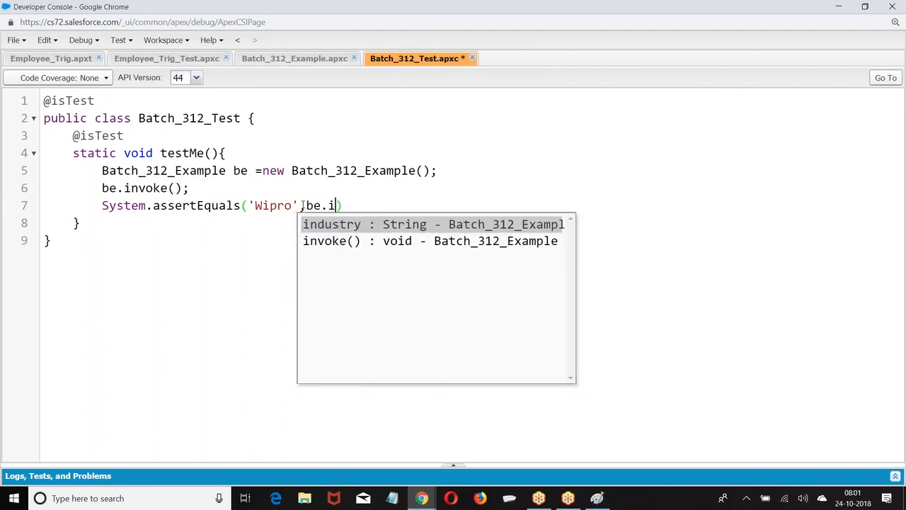
pyautogui.write('name')
pyautogui.press('Right')
pyautogui.write(';')
pyautogui.press('Return')
# Assert System.assertEquals('Banking',be.industry); and save the test class
pyautogui.write('System.assertEquas')
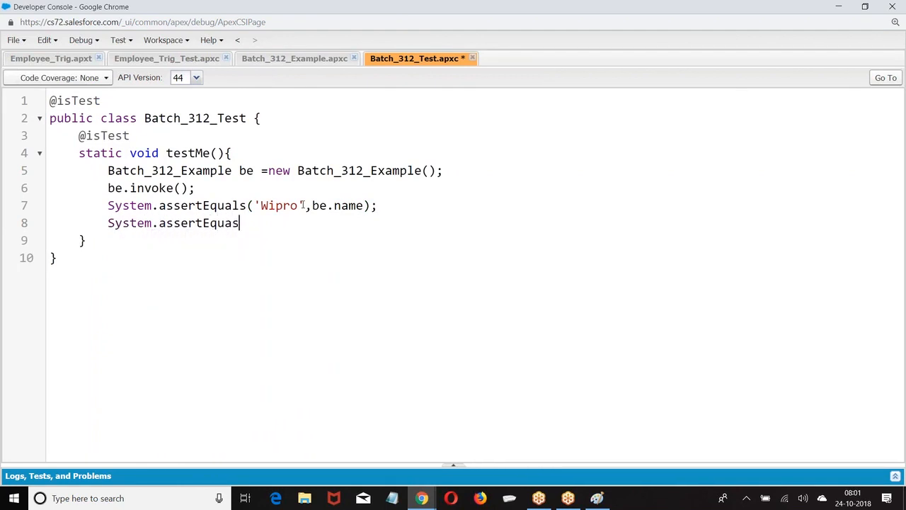
pyautogui.press('BackSpace')
pyautogui.write("ls('B")
pyautogui.write("anking',")
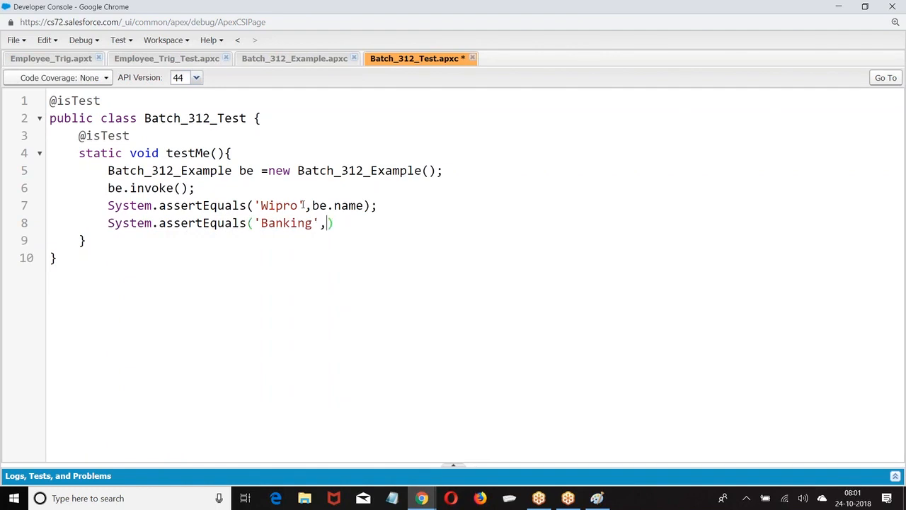
pyautogui.write('be.')
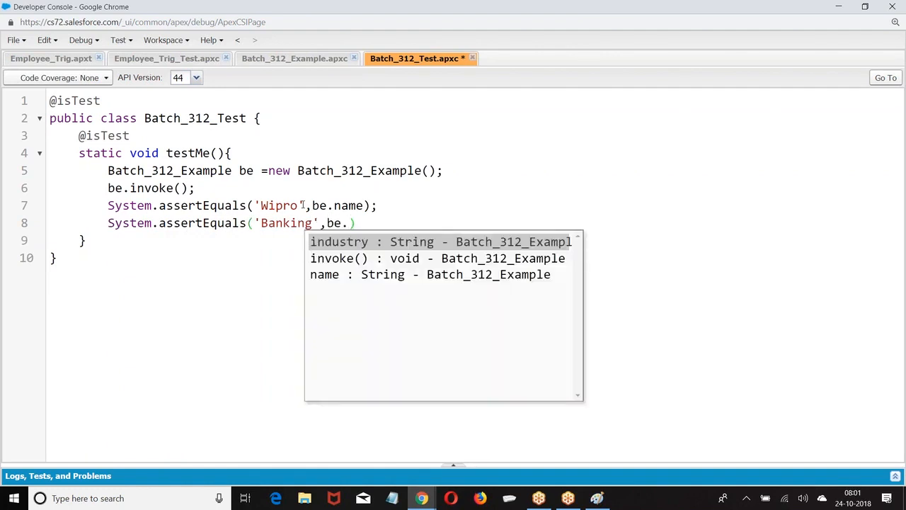
pyautogui.write('industry);')
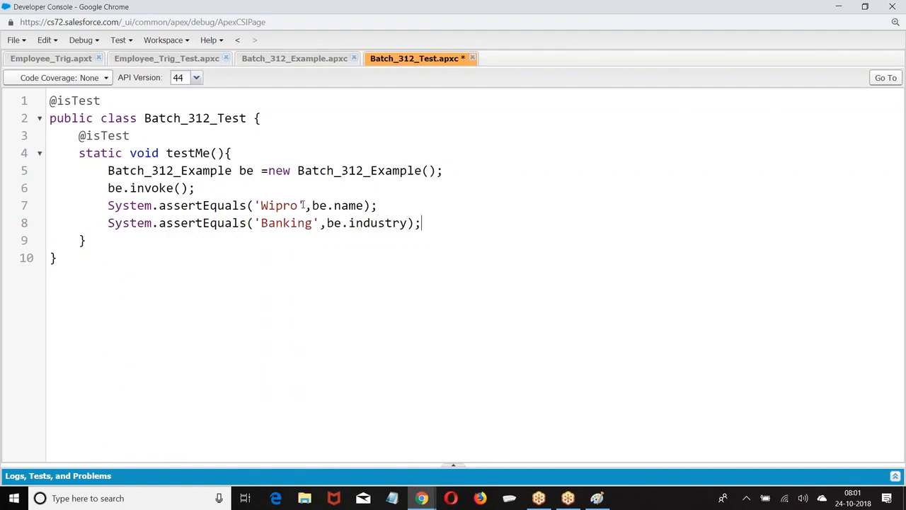
pyautogui.hotkey('ctrl', 's')
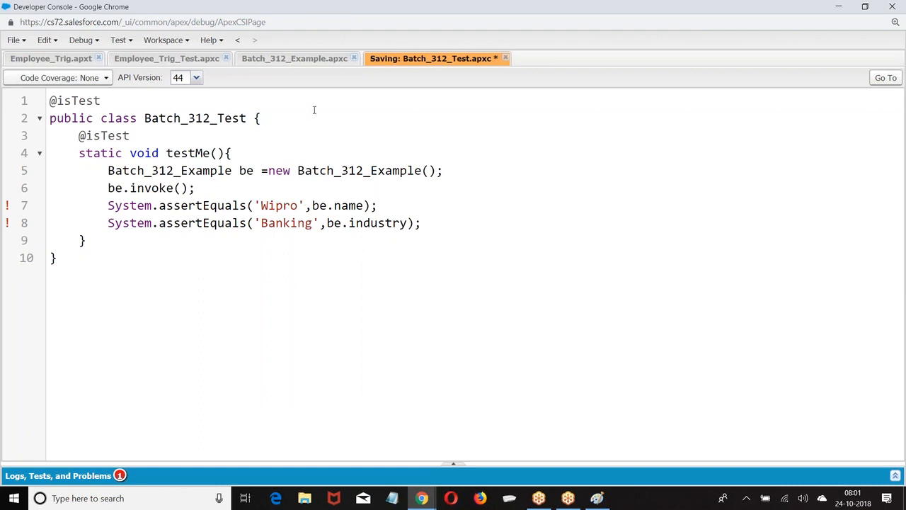
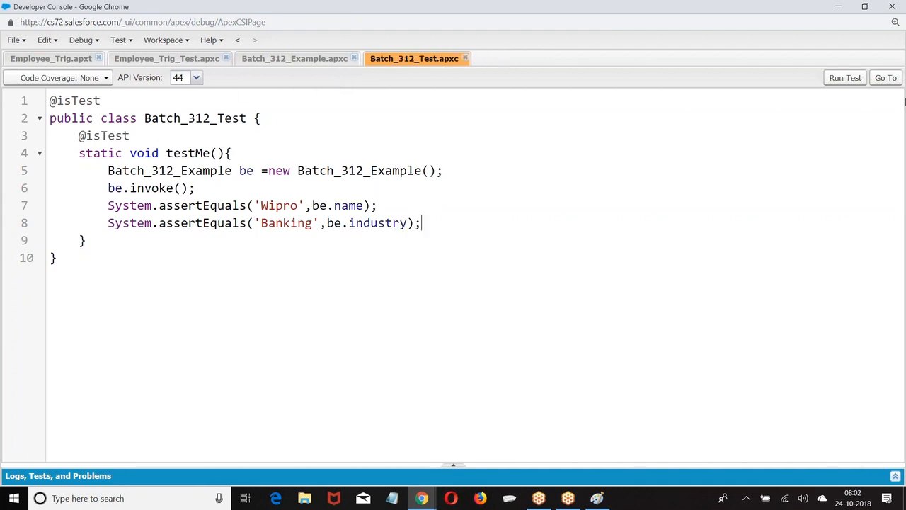
# Run Batch_312_Test, confirm Batch_312_Example has 100% coverage, then return to the Employee object browser window
pyautogui.click(836, 81)
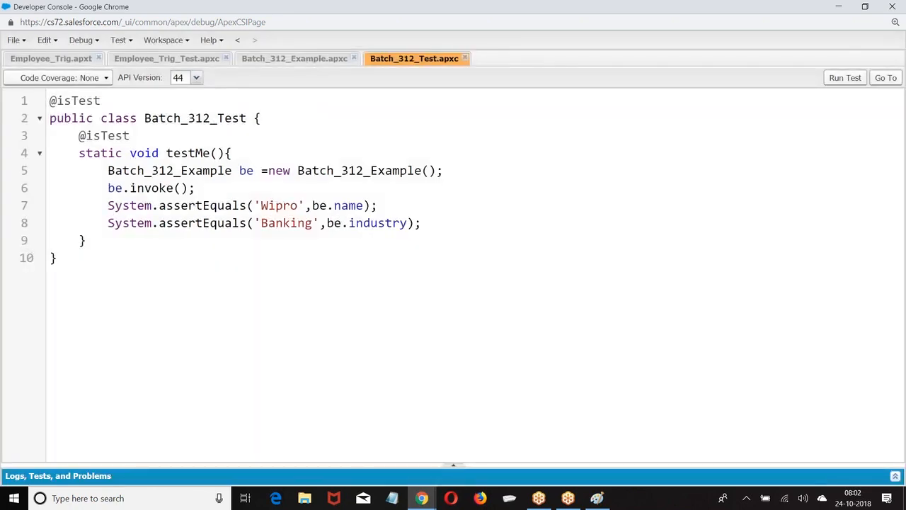
pyautogui.click(303, 59)
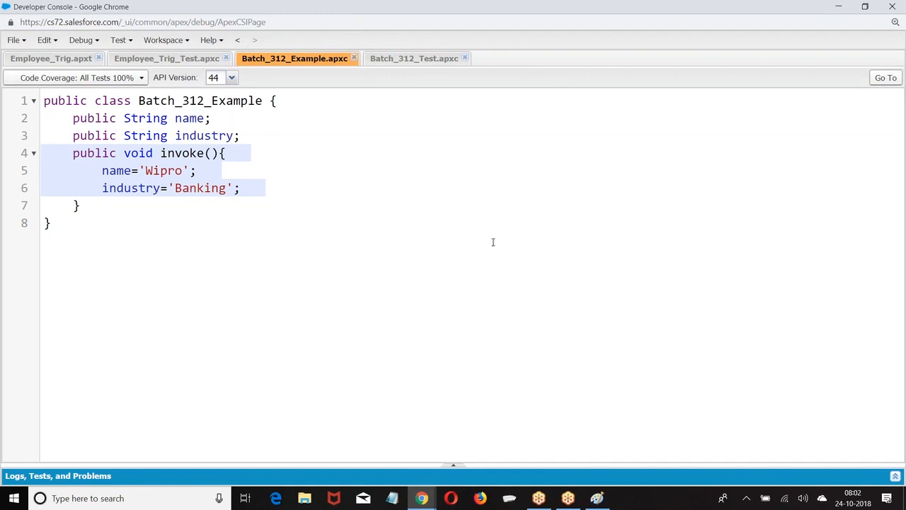
pyautogui.click(421, 498)
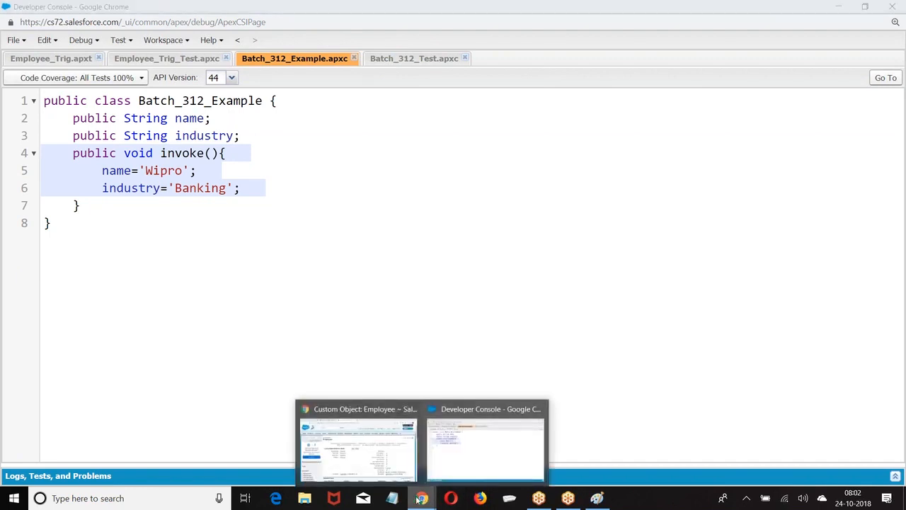
pyautogui.click(377, 467)
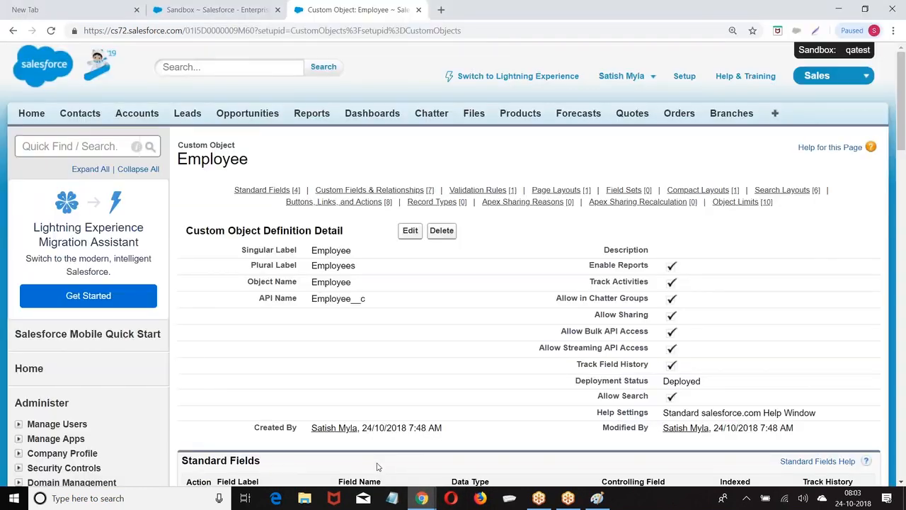
# Go through Setup to Deploy > Outbound Change Sets and begin a new change set
pyautogui.scroll(-4, 380, 205)
pyautogui.scroll(4, 380, 206)
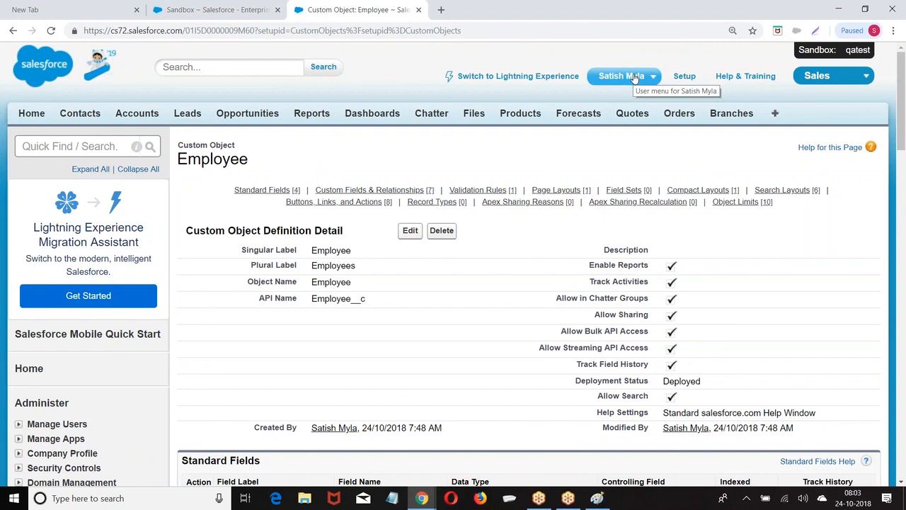
pyautogui.click(683, 76)
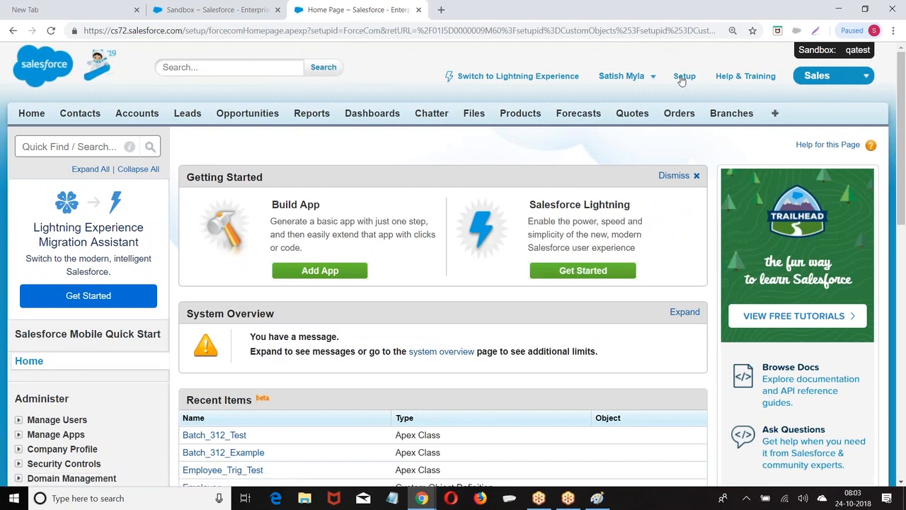
pyautogui.scroll(-6, 122, 230)
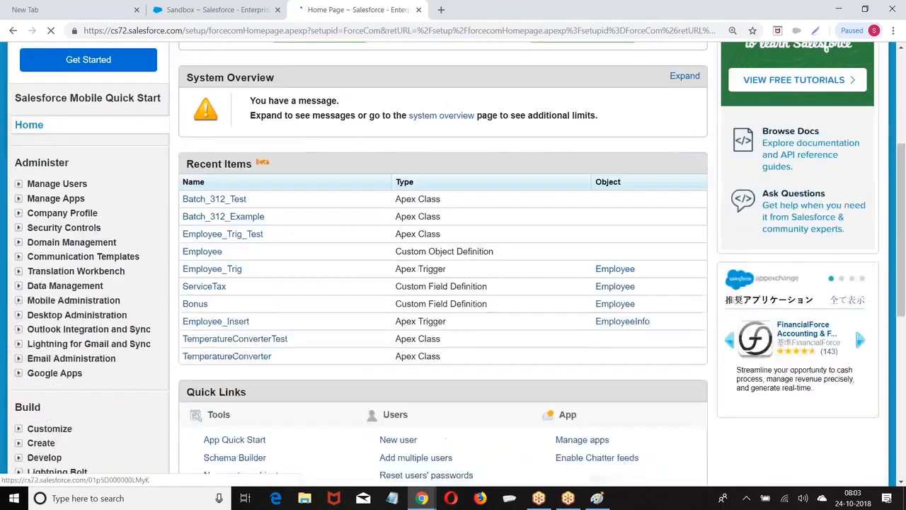
pyautogui.scroll(-4, 122, 230)
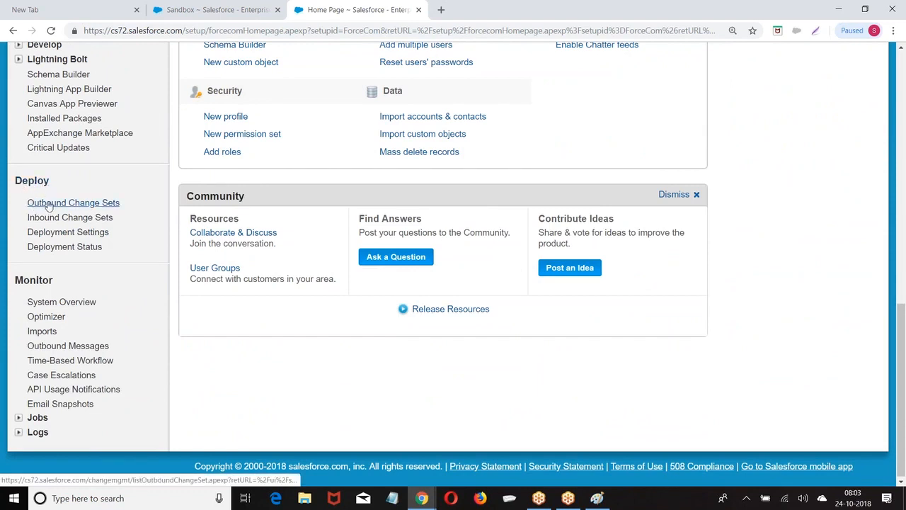
pyautogui.click(81, 204)
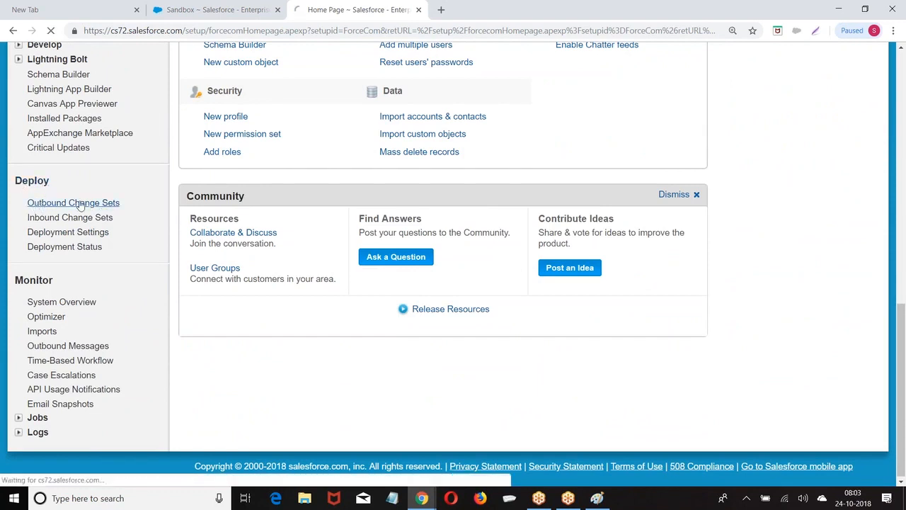
pyautogui.scroll(-3, 358, 235)
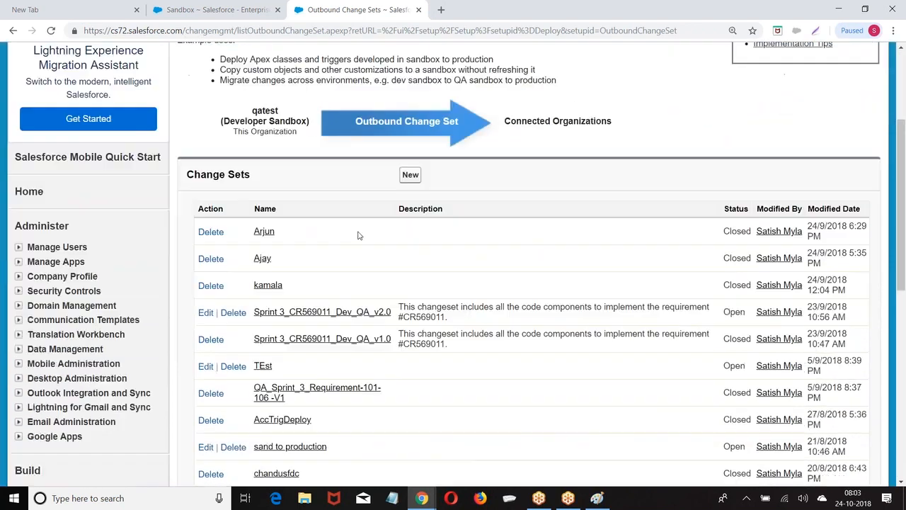
pyautogui.click(410, 175)
# Name the new change set Spring_3_Req1021_1027_Release_V2
pyautogui.scroll(-2, 317, 129)
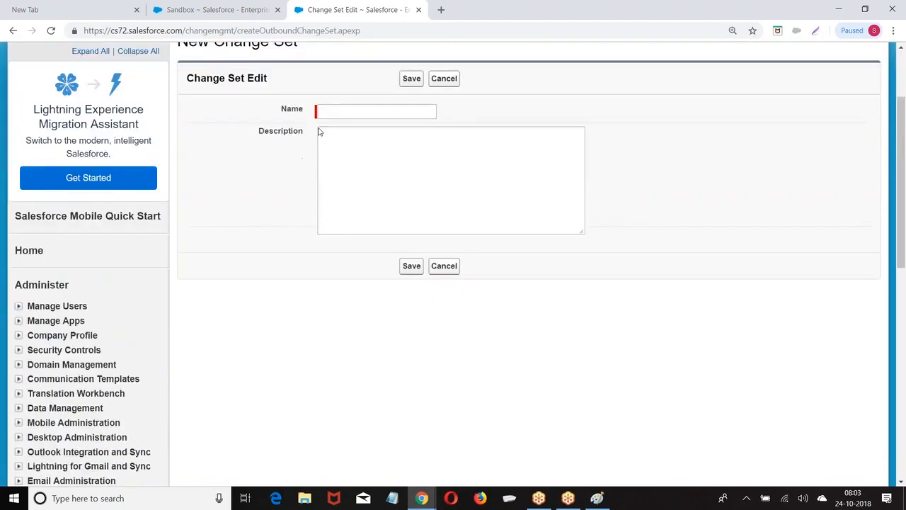
pyautogui.click(332, 111)
pyautogui.write('Spring_')
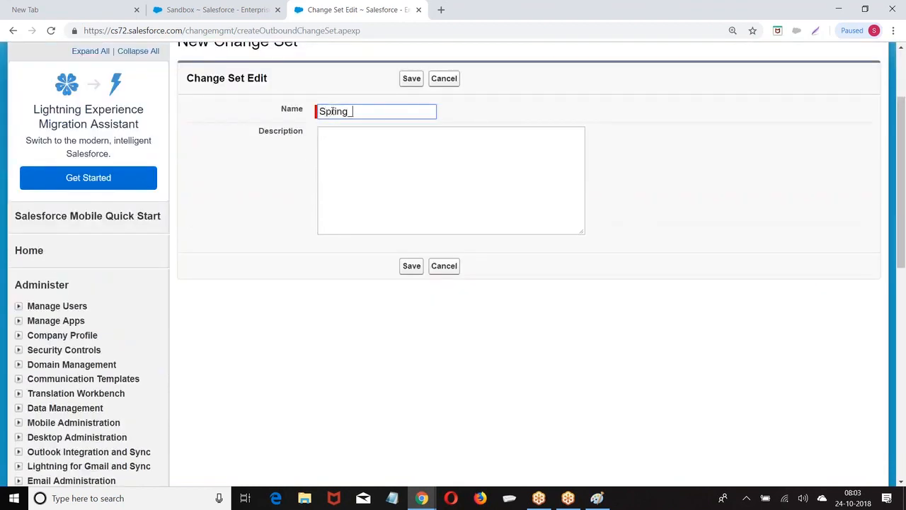
pyautogui.write(' 3')
pyautogui.write('_Req')
pyautogui.write('1021')
pyautogui.write('_10')
pyautogui.write('2')
pyautogui.write('7')
pyautogui.write('_')
pyautogui.write('Release')
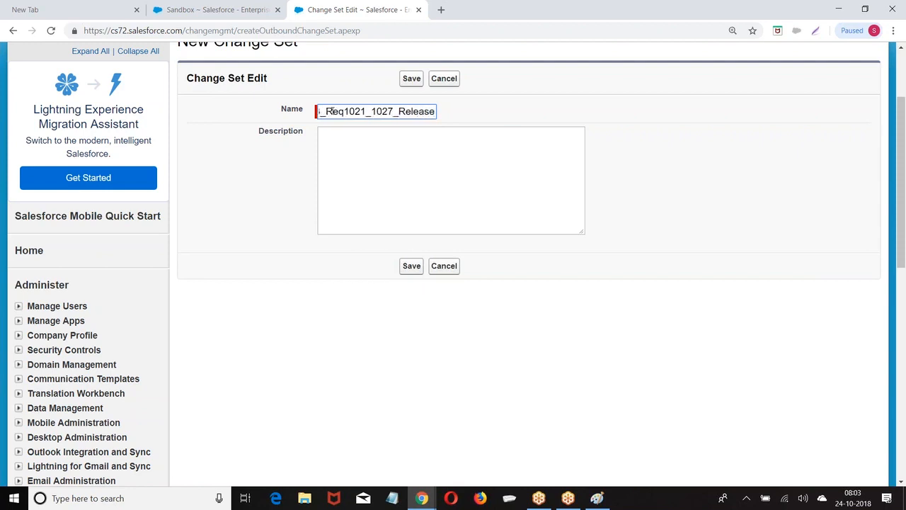
pyautogui.write('_V')
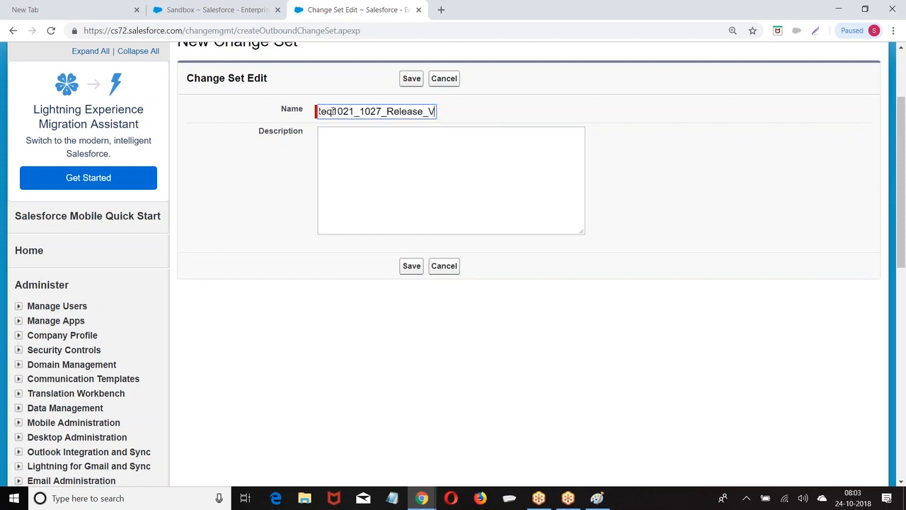
pyautogui.write('2')
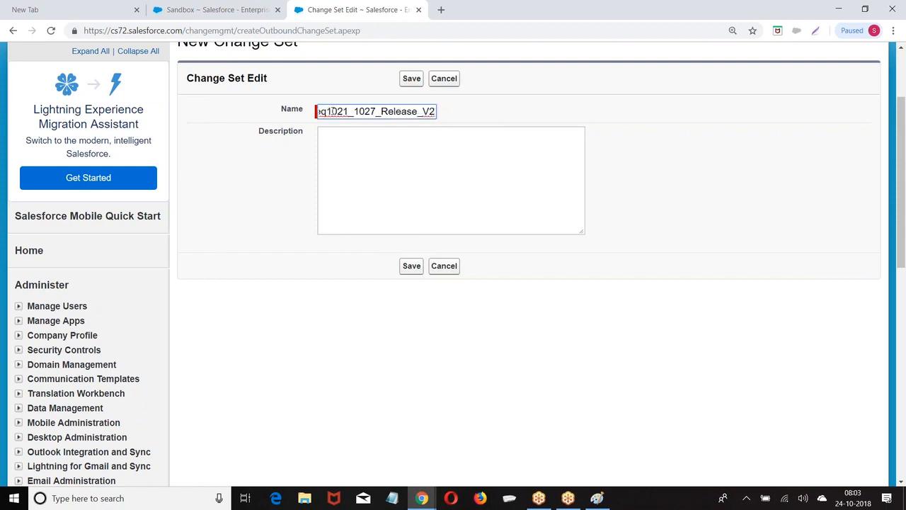
# Describe it as containing the Sprint_3 requirements 1021 to 1027 and save the change set
pyautogui.click(448, 133)
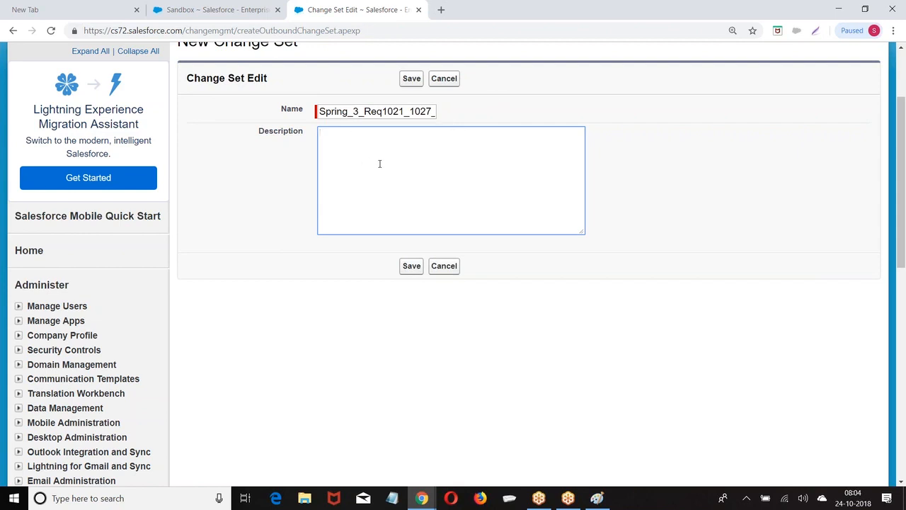
pyautogui.write('These changeset')
pyautogui.press('BackSpace')
pyautogui.press('BackSpace')
pyautogui.press('BackSpace')
pyautogui.press('BackSpace')
pyautogui.write('set cont')
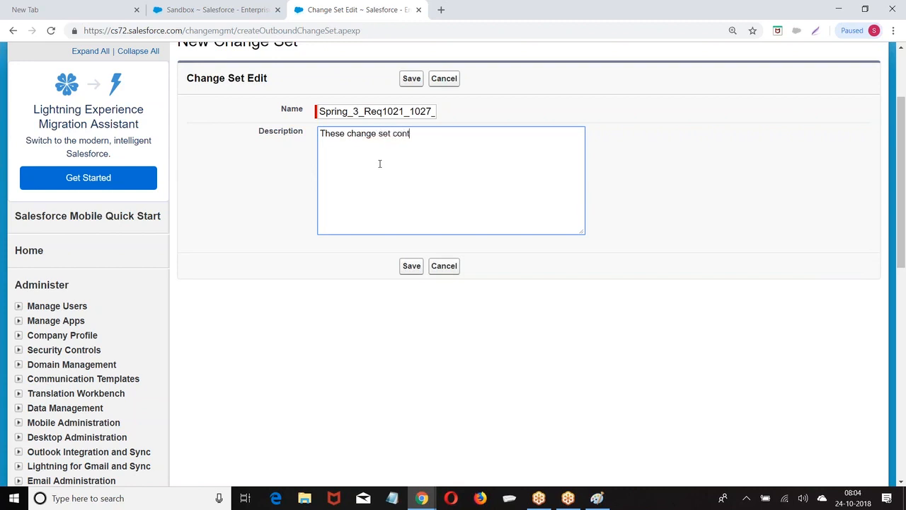
pyautogui.write('ains the re')
pyautogui.write('Springt')
pyautogui.write(' _')
pyautogui.press('BackSpace')
pyautogui.write('3 wi')
pyautogui.press('BackSpace')
pyautogui.press('BackSpace')
pyautogui.press('BackSpace')
pyautogui.press('BackSpace')
pyautogui.press('BackSpace')
pyautogui.press('BackSpace')
pyautogui.write('_+3')
pyautogui.press('BackSpace')
pyautogui.press('BackSpace')
pyautogui.write('3 requirement from 1021 to 1027')
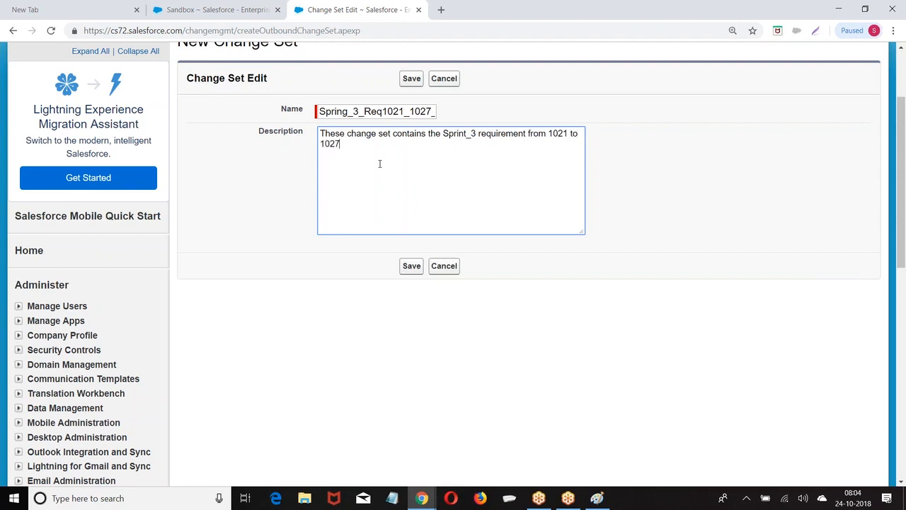
pyautogui.click(411, 265)
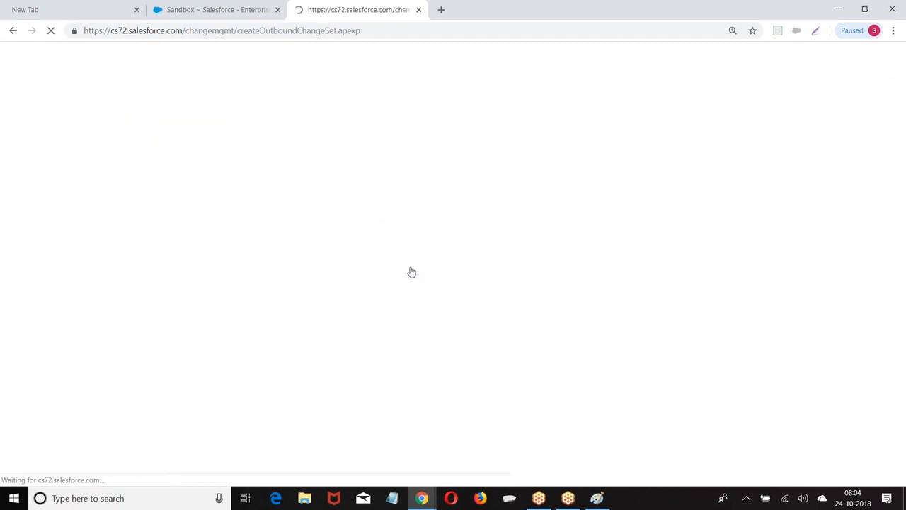
# From the Change Set Components section of Spring_3_Req1021_1027_Release_V2, start adding components
pyautogui.scroll(-2, 453, 283)
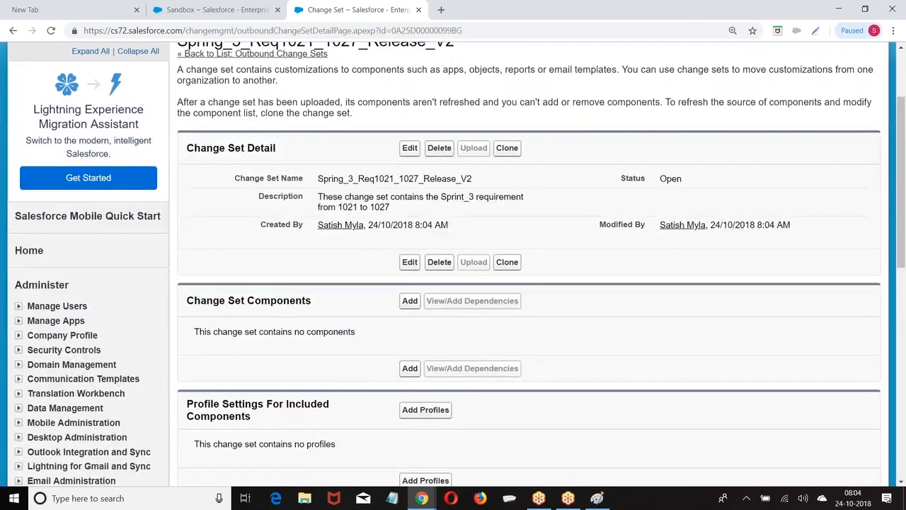
pyautogui.scroll(-2, 453, 283)
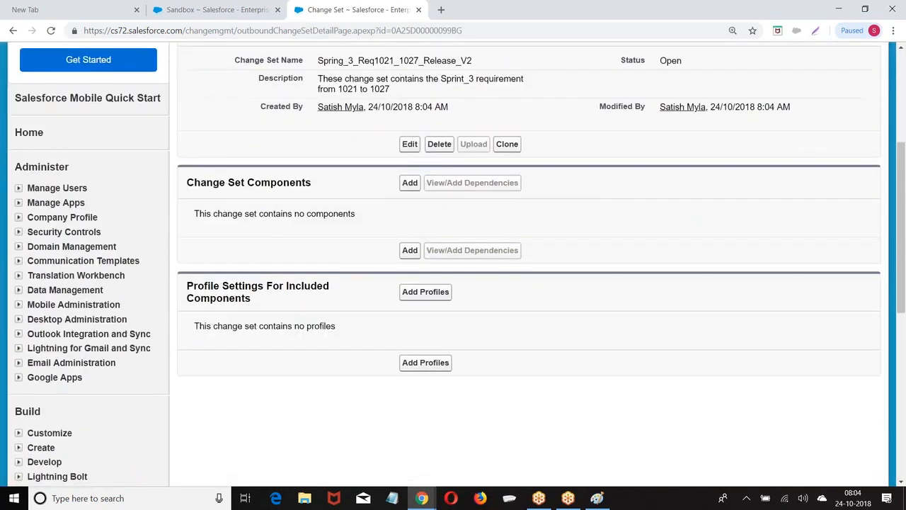
pyautogui.scroll(-1, 113, 124)
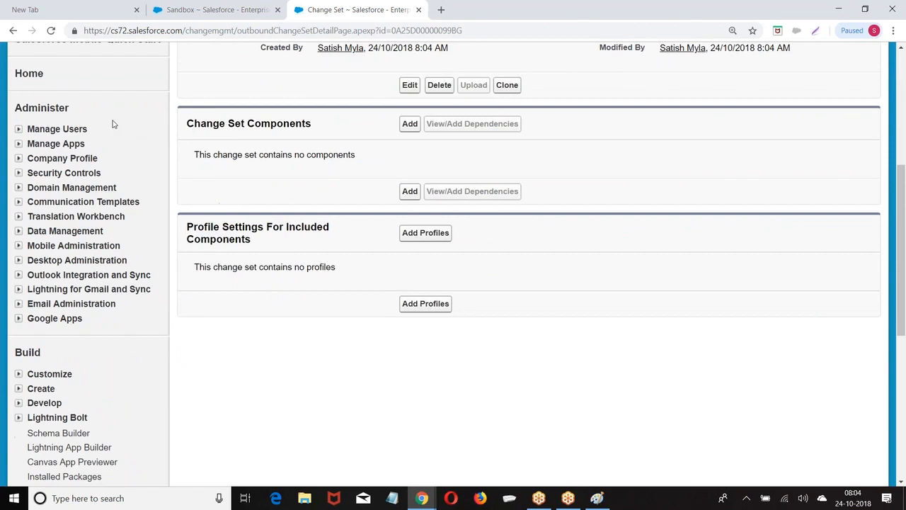
pyautogui.moveTo(188, 124); pyautogui.dragTo(331, 128)
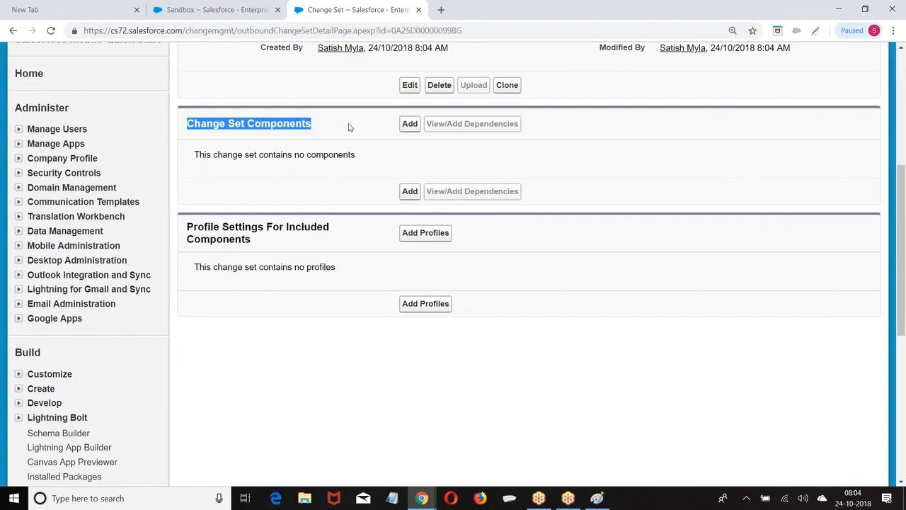
pyautogui.scroll(2, 347, 141)
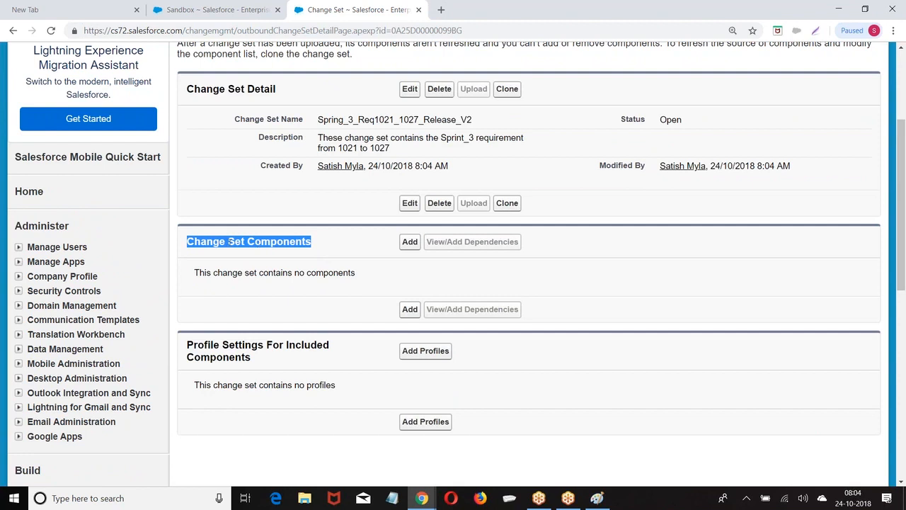
pyautogui.click(304, 253)
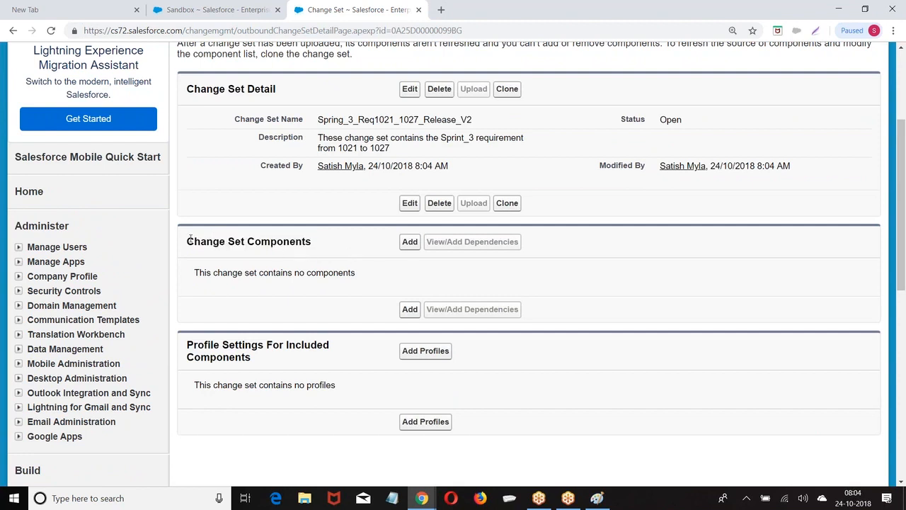
pyautogui.moveTo(189, 238); pyautogui.dragTo(340, 242)
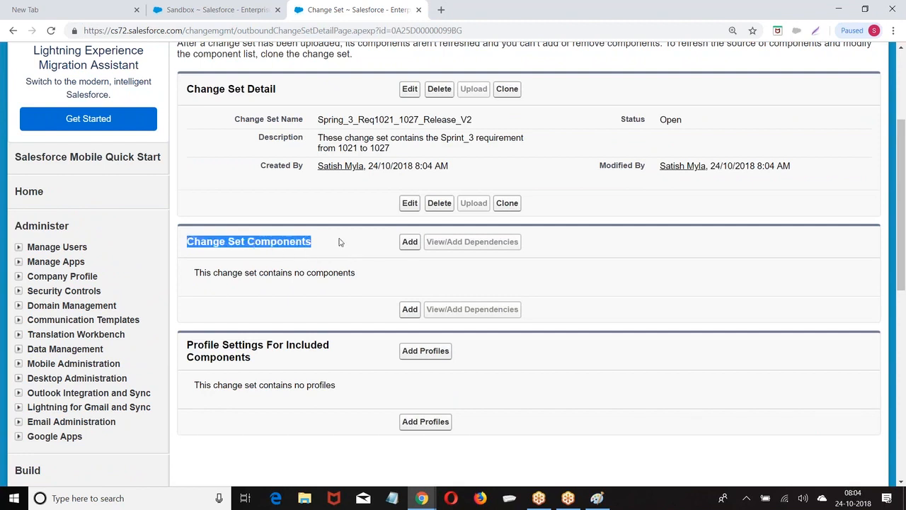
pyautogui.click(409, 242)
pyautogui.scroll(-1, 375, 226)
# Filter components by Apex Class and check Employee_Trig_Test, Batch_312_Example and Batch_312_Test
pyautogui.click(337, 192)
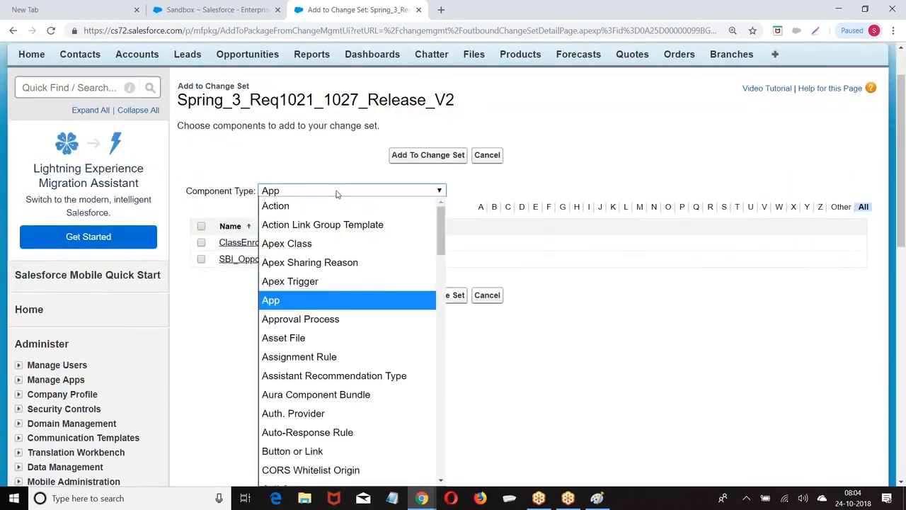
pyautogui.scroll(-2, 319, 325)
pyautogui.scroll(2, 329, 319)
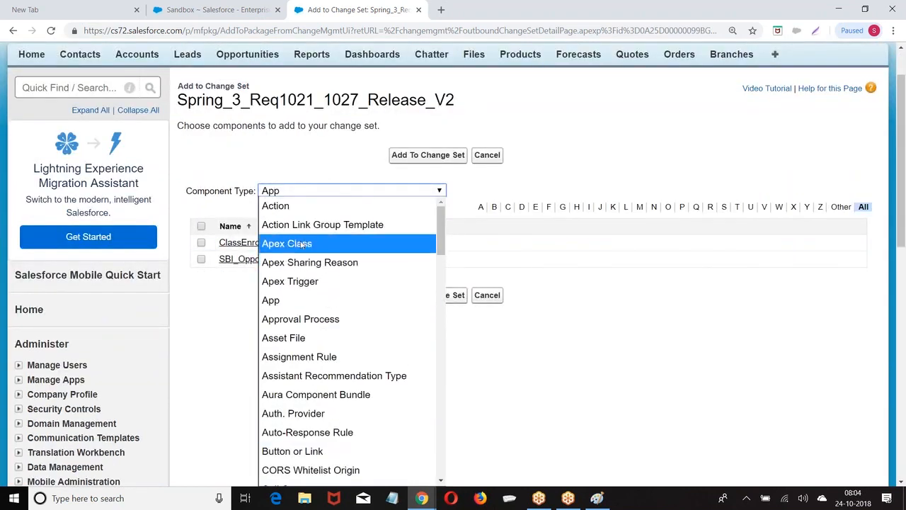
pyautogui.click(298, 243)
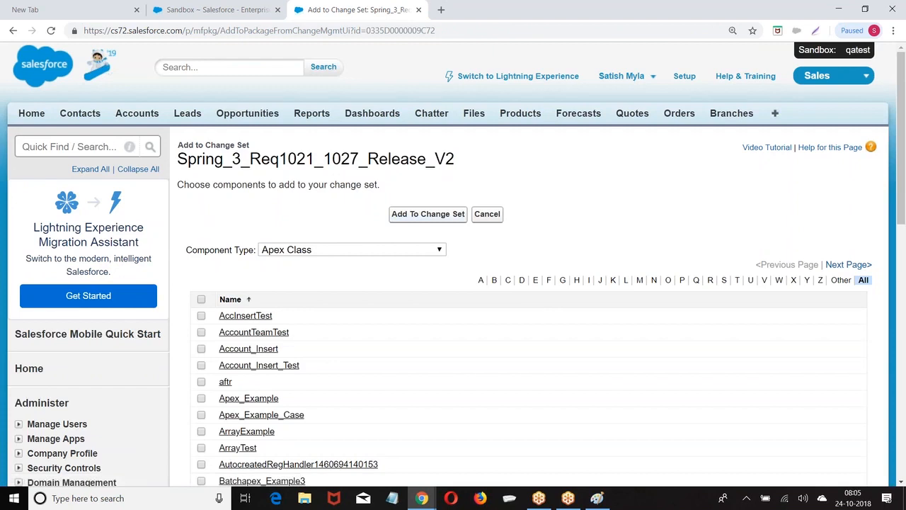
pyautogui.scroll(-4, 340, 225)
pyautogui.scroll(-3, 340, 225)
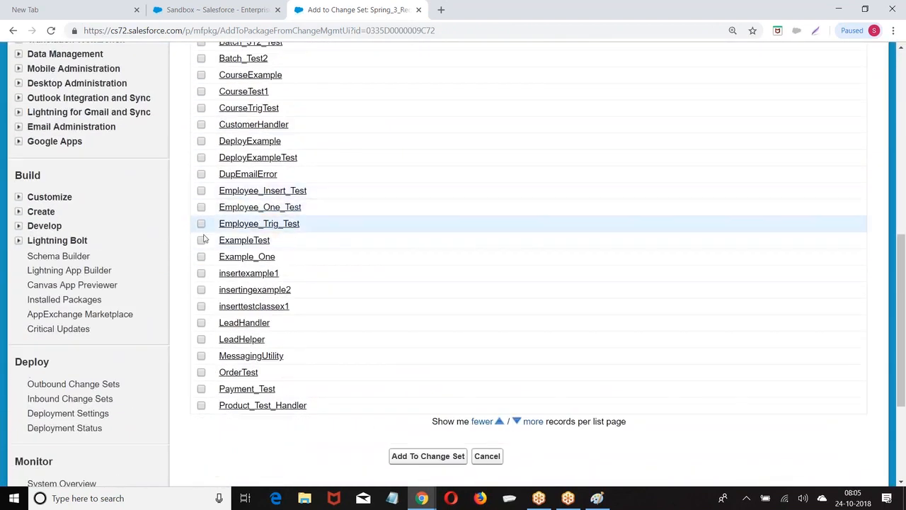
pyautogui.click(201, 224)
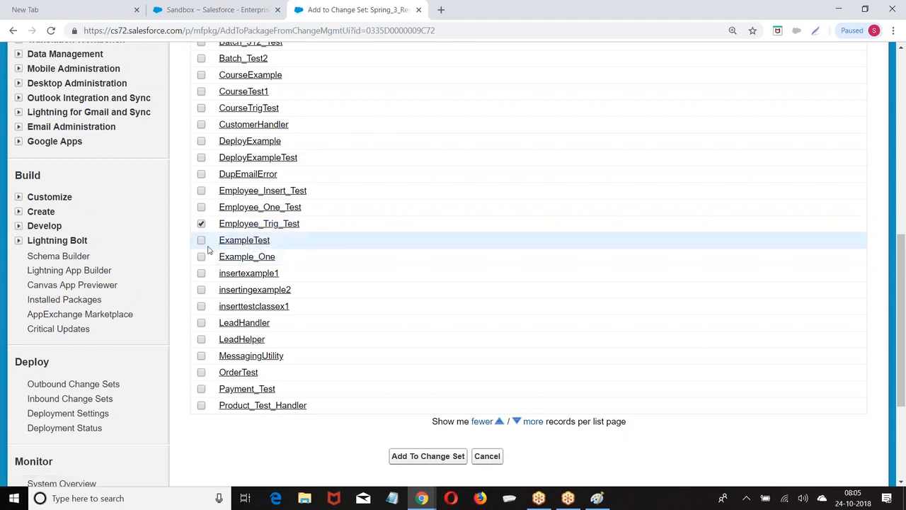
pyautogui.scroll(2, 219, 290)
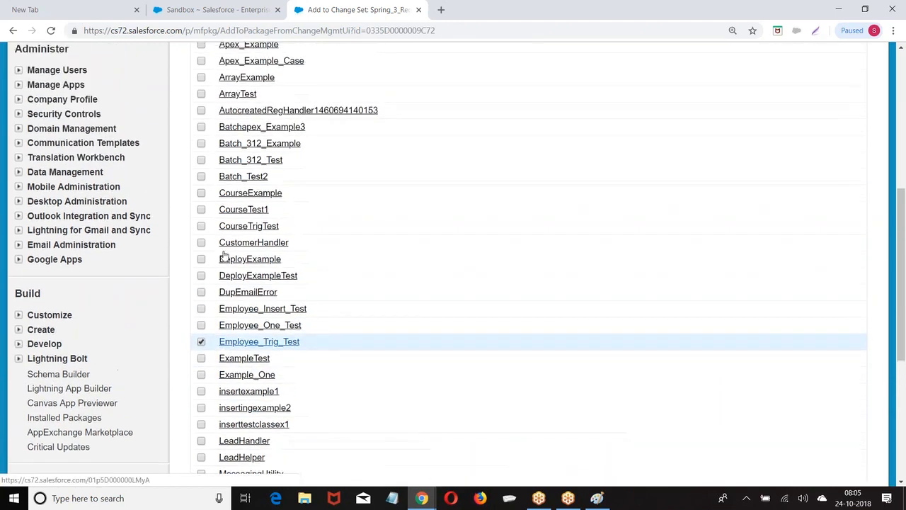
pyautogui.click(201, 143)
pyautogui.click(202, 160)
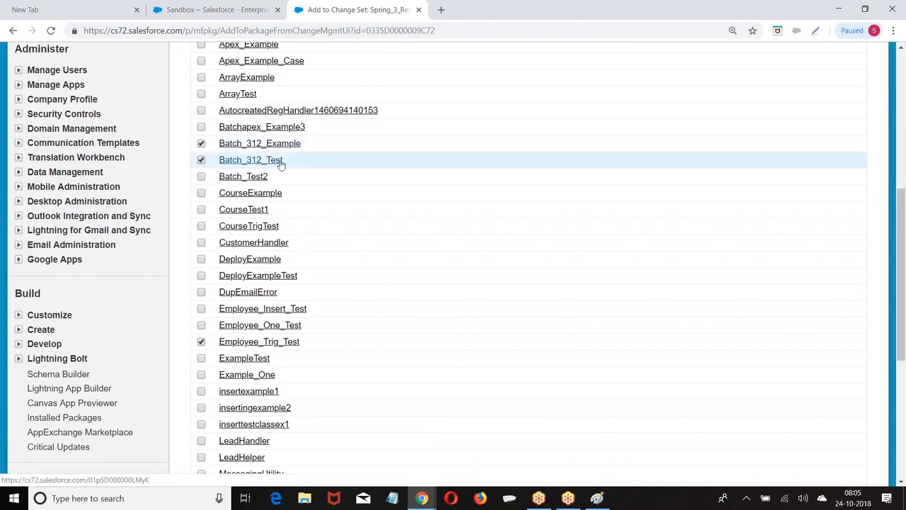
# Add the three checked Apex classes to the change set
pyautogui.moveTo(422, 498)
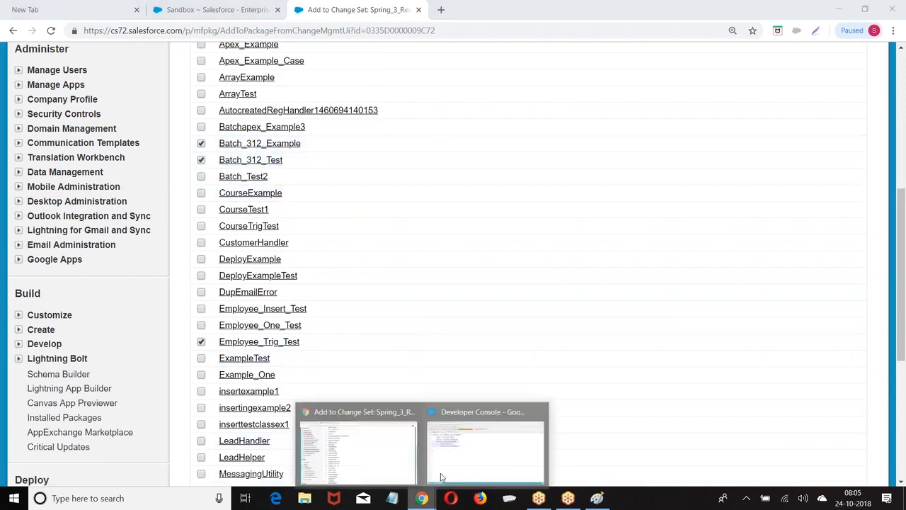
pyautogui.click(440, 477)
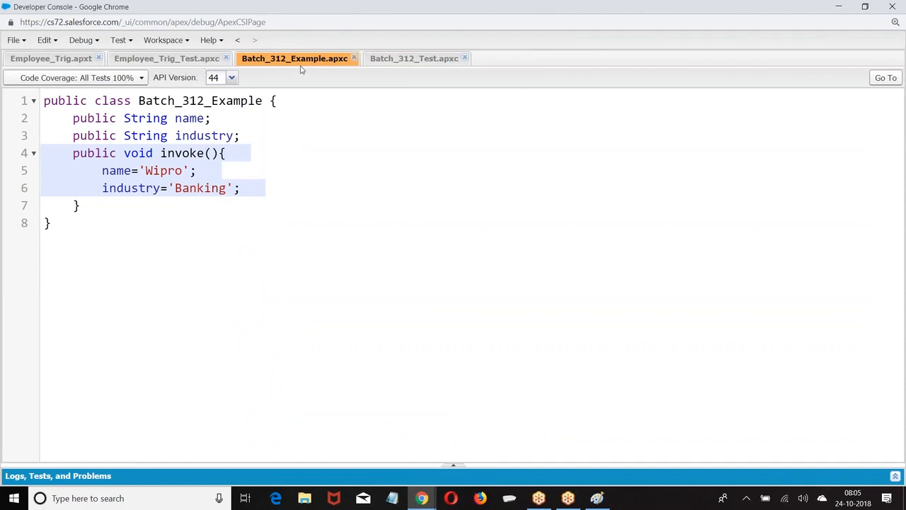
pyautogui.moveTo(421, 498)
pyautogui.click(358, 453)
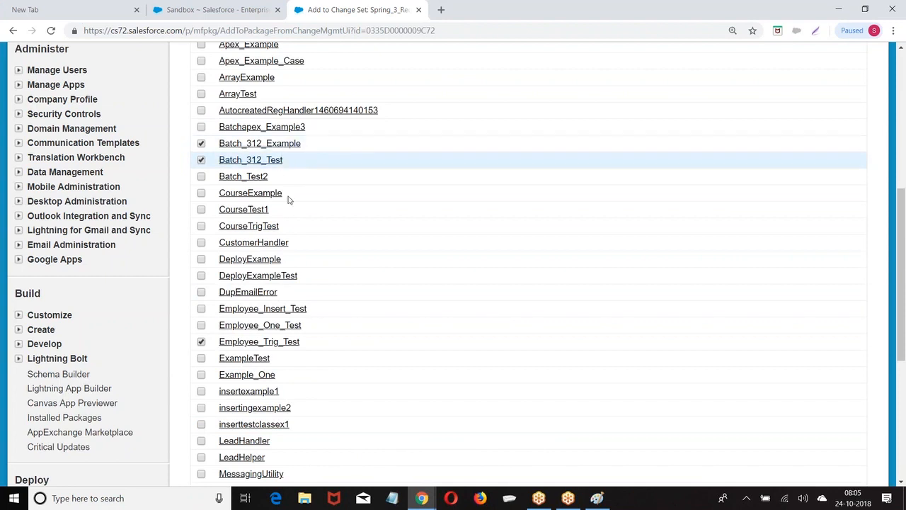
pyautogui.scroll(-1, 309, 261)
pyautogui.scroll(-3, 309, 262)
pyautogui.scroll(-3, 368, 318)
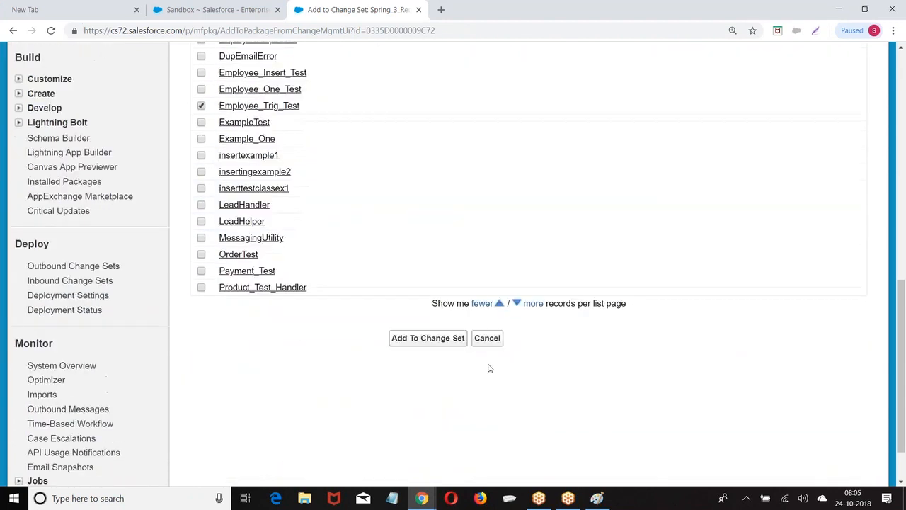
pyautogui.click(425, 339)
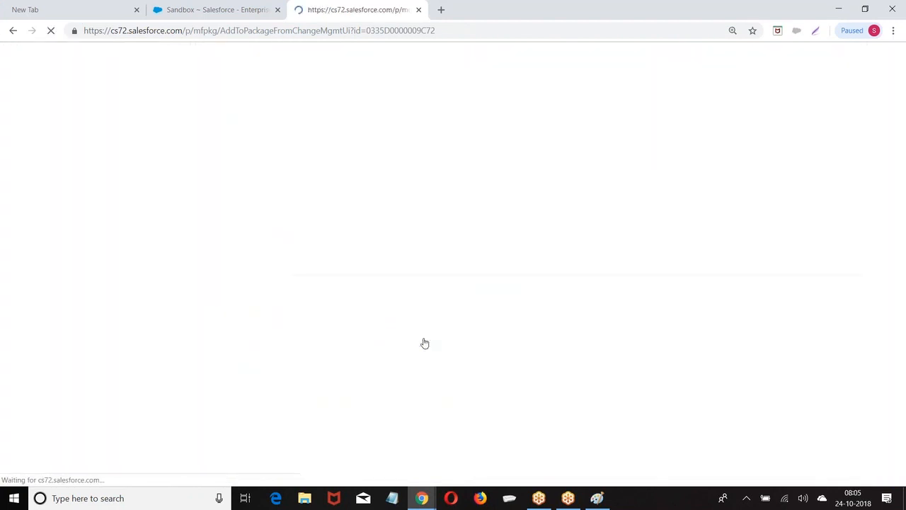
pyautogui.scroll(-5, 368, 255)
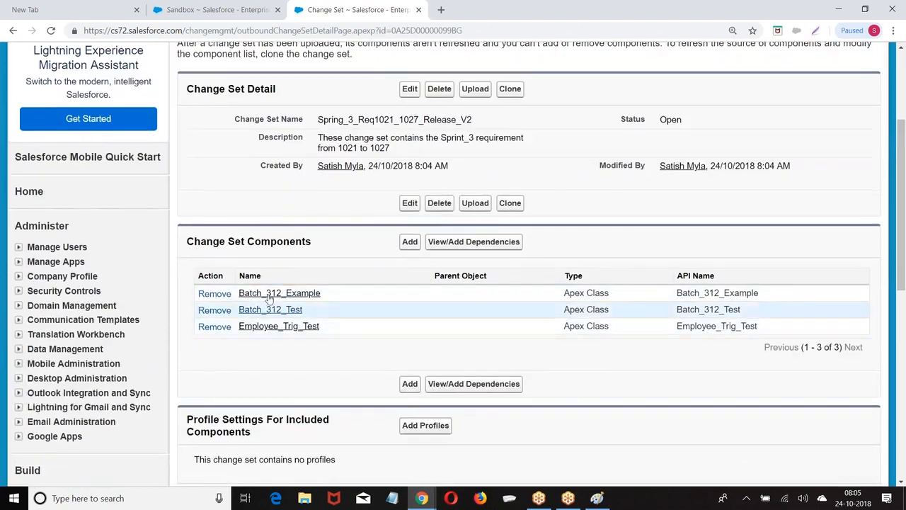
pyautogui.click(409, 245)
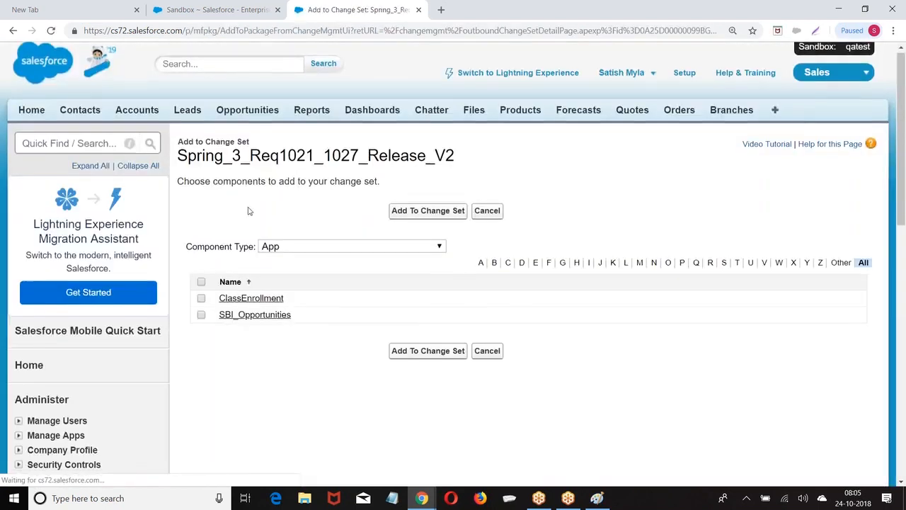
# Add the Employee custom object to the change set as its fourth component
pyautogui.click(320, 249)
pyautogui.click(320, 252)
pyautogui.scroll(-5, 319, 254)
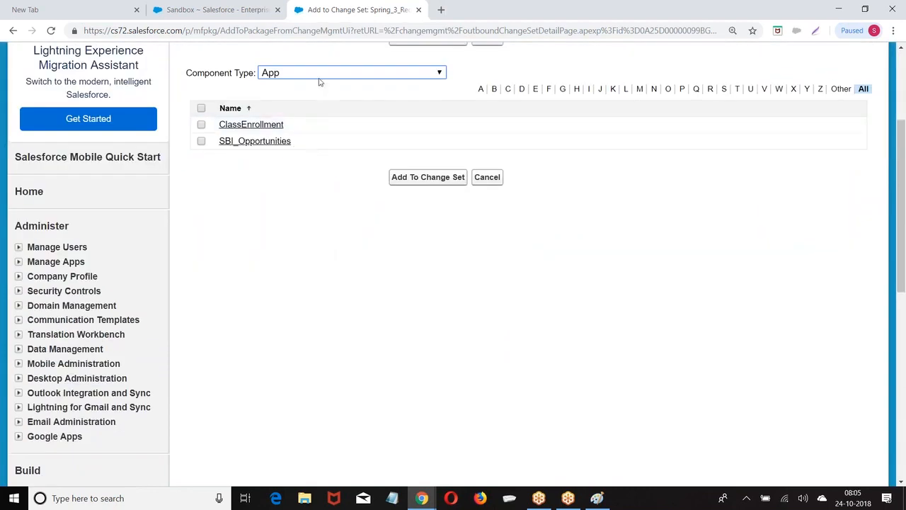
pyautogui.click(318, 78)
pyautogui.scroll(-6, 354, 282)
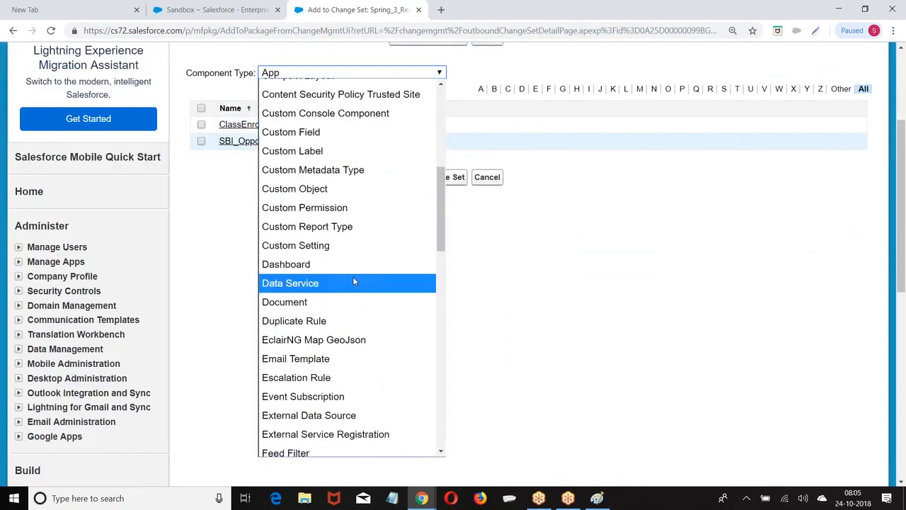
pyautogui.click(297, 189)
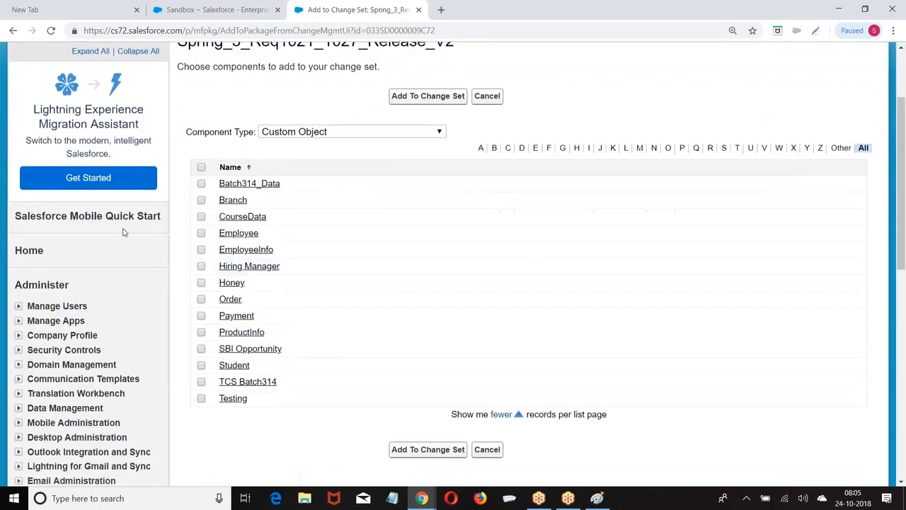
pyautogui.click(201, 233)
pyautogui.click(421, 451)
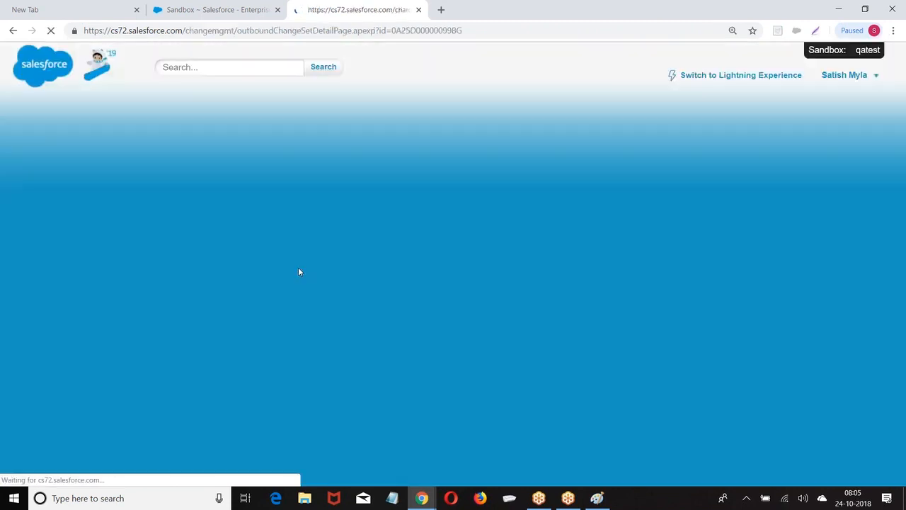
pyautogui.scroll(-3, 501, 216)
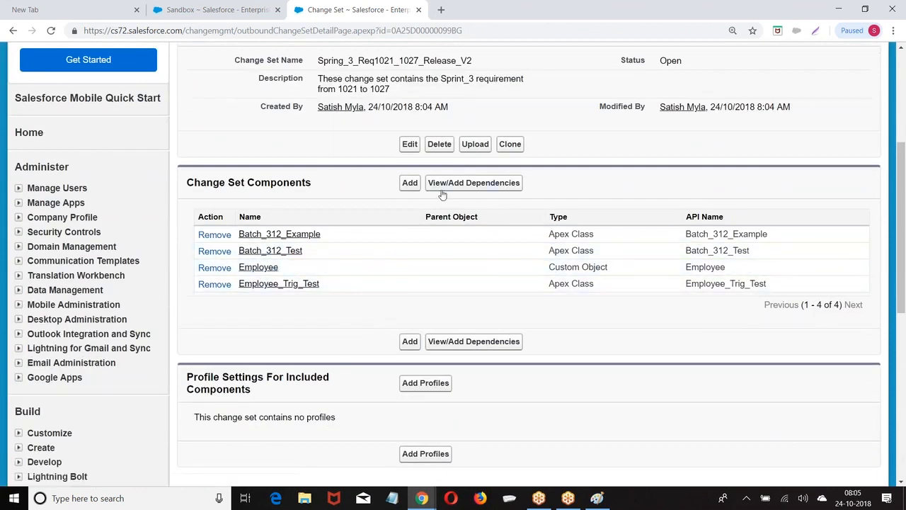
# View the Employee dependencies and select the All list view and Employee_Trig trigger
pyautogui.click(464, 183)
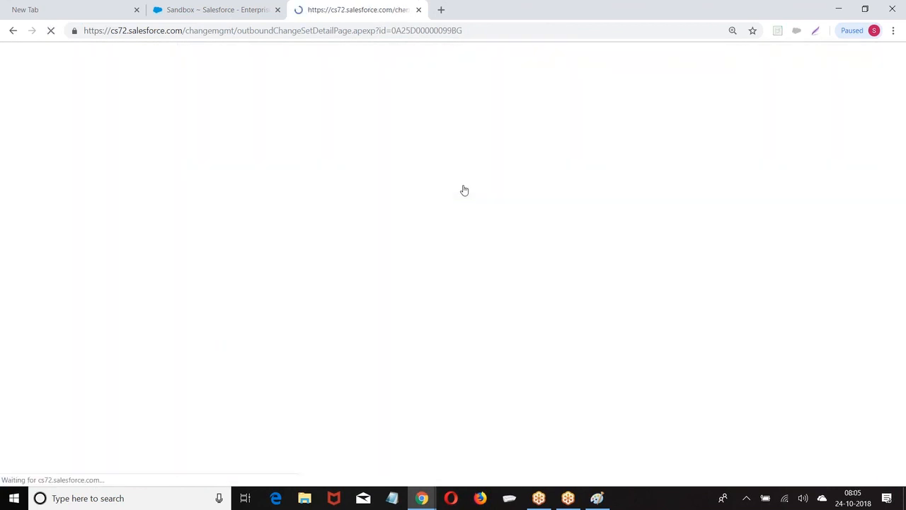
pyautogui.scroll(-2, 313, 200)
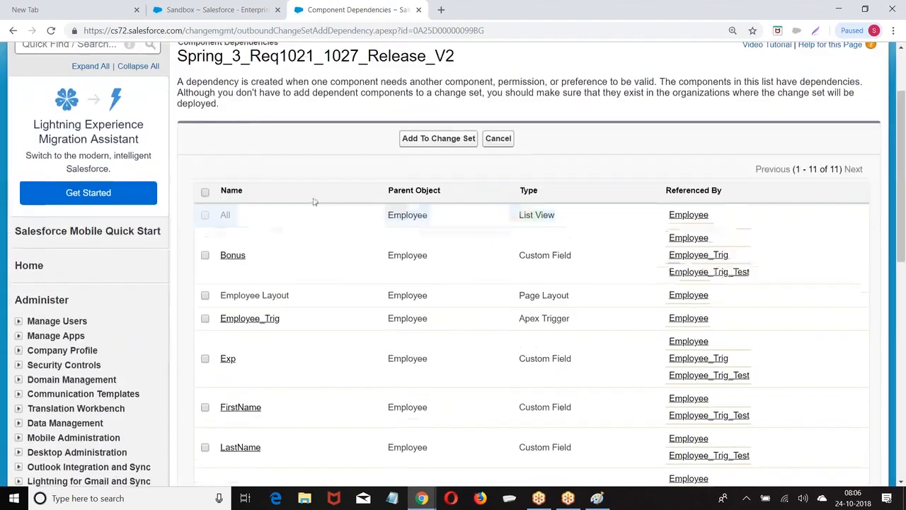
pyautogui.click(204, 202)
pyautogui.scroll(-2, 212, 195)
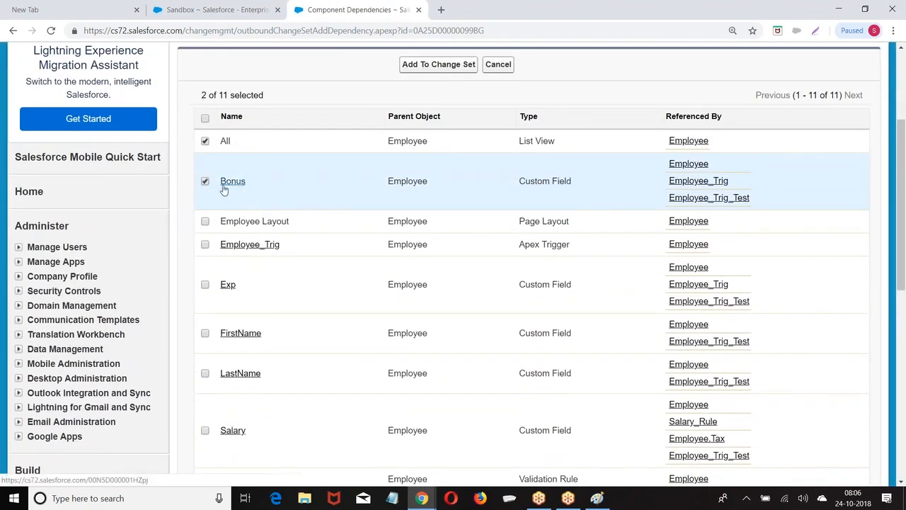
pyautogui.click(205, 244)
pyautogui.scroll(-3, 263, 257)
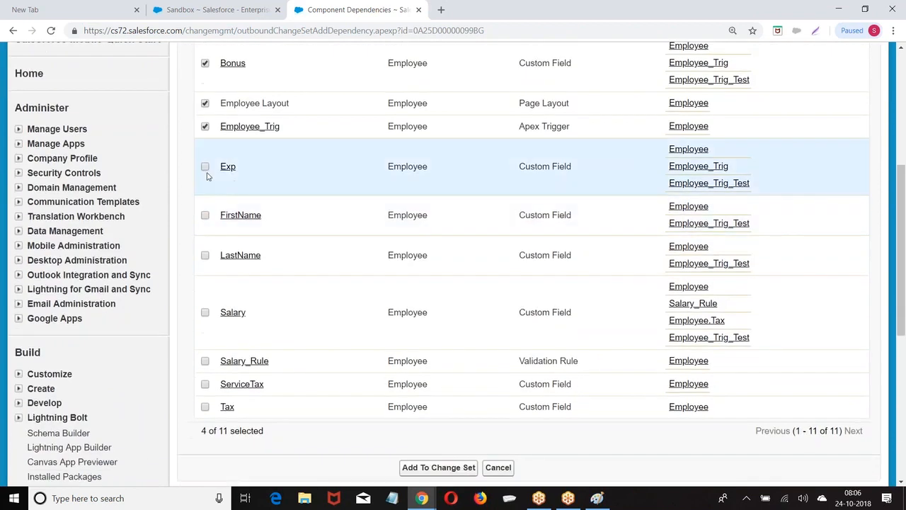
# Select the Exp, FirstName, LastName, Salary, ServiceTax and Tax fields and add all dependencies
pyautogui.click(205, 166)
pyautogui.click(205, 216)
pyautogui.click(204, 255)
pyautogui.click(205, 312)
pyautogui.scroll(-1, 295, 305)
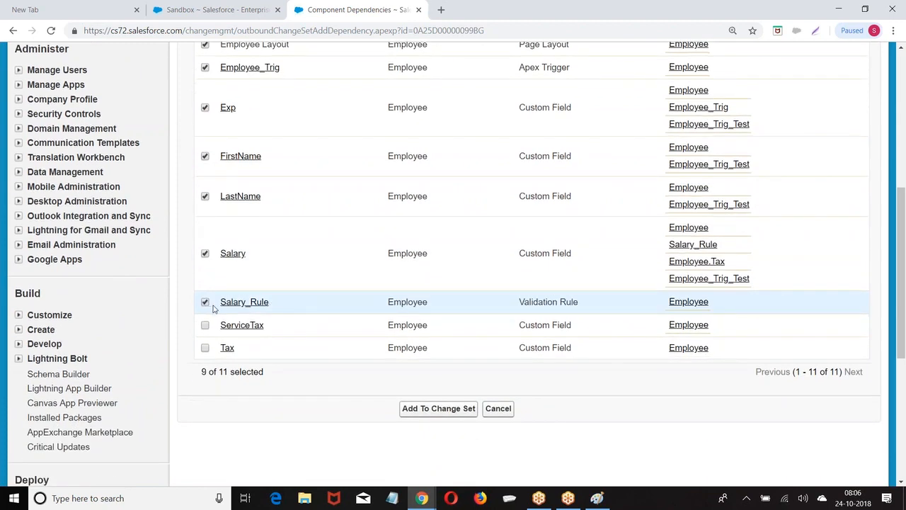
pyautogui.click(205, 325)
pyautogui.click(204, 348)
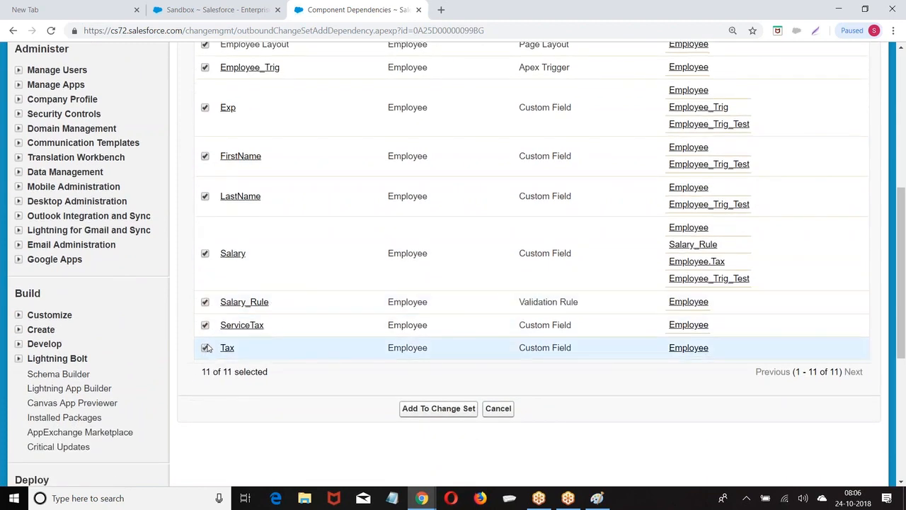
pyautogui.scroll(1, 252, 246)
pyautogui.scroll(2, 303, 153)
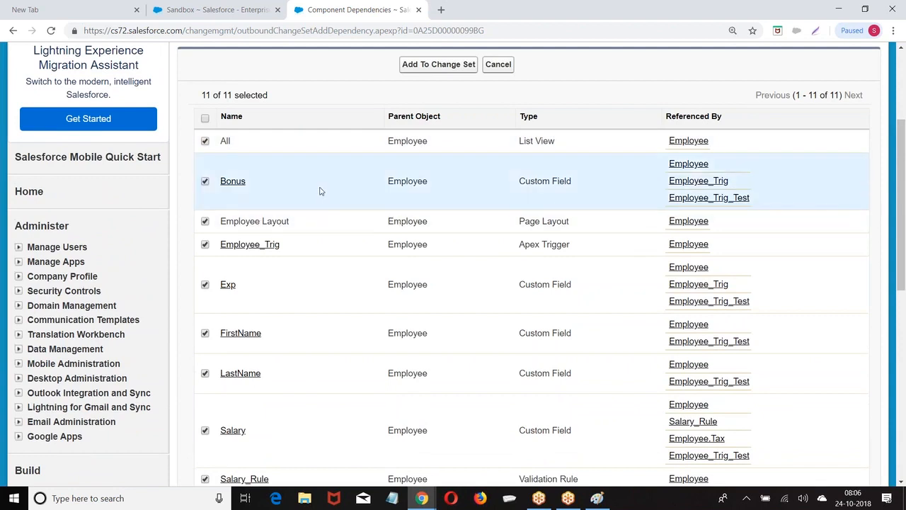
pyautogui.scroll(-3, 376, 259)
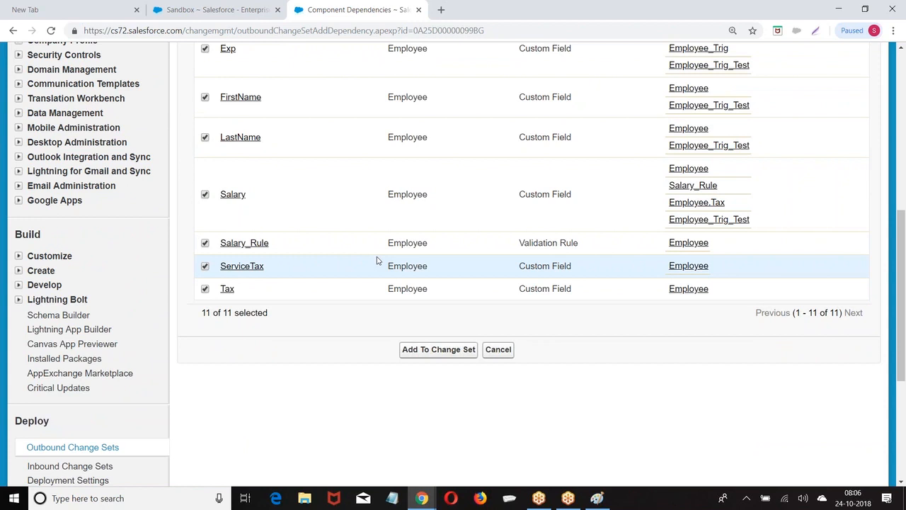
pyautogui.click(433, 351)
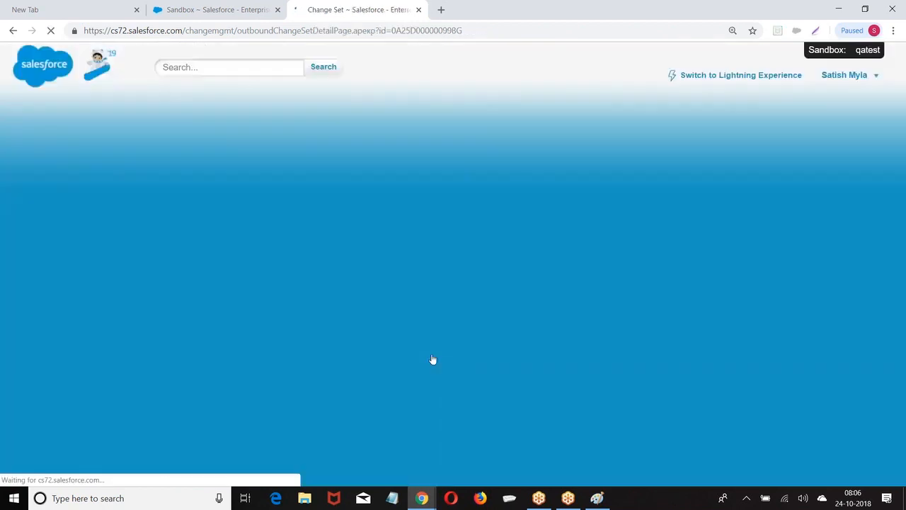
# Review the 15 components of Spring_3_Req1021_1027_Release_V2 and proceed to upload it
pyautogui.scroll(-2, 459, 358)
pyautogui.scroll(-3, 340, 311)
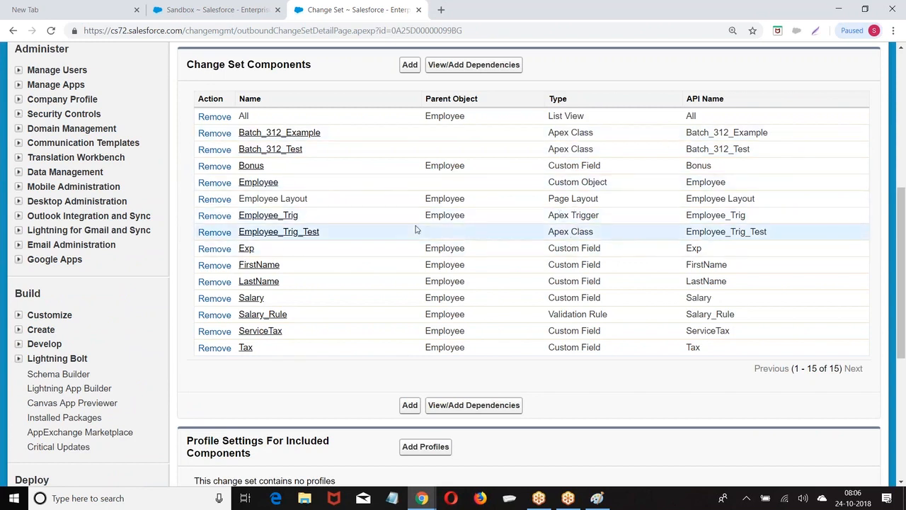
pyautogui.scroll(2, 417, 229)
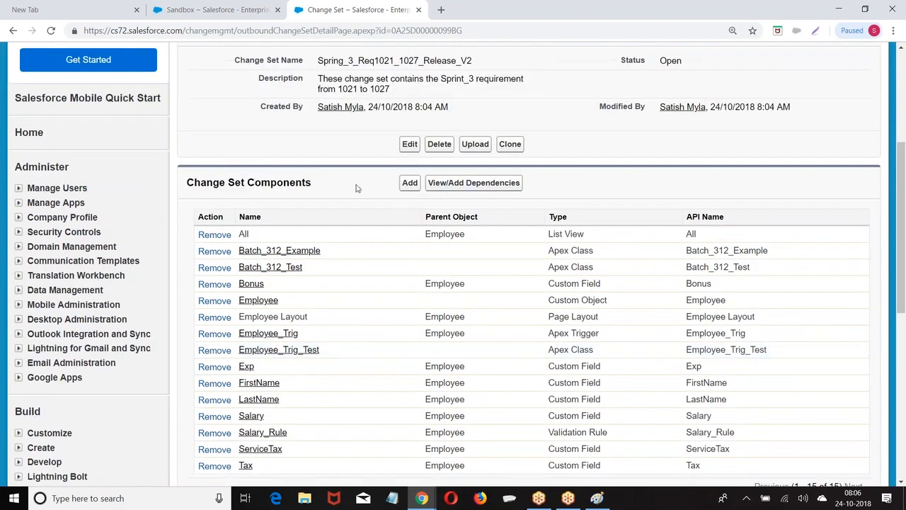
pyautogui.scroll(-2, 319, 276)
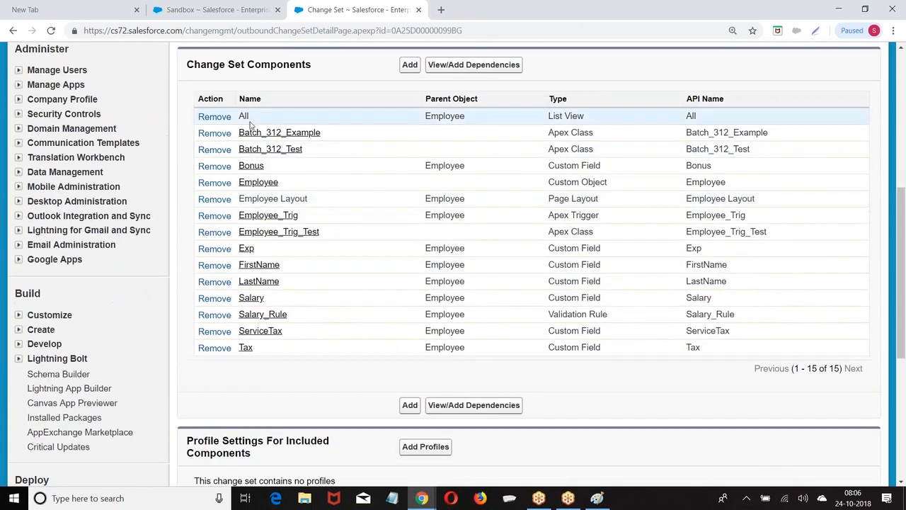
pyautogui.scroll(2, 497, 349)
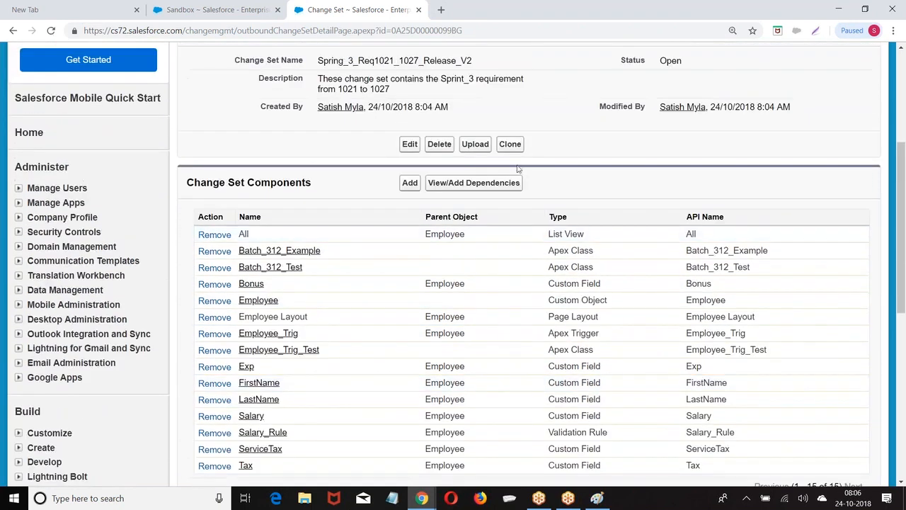
pyautogui.click(473, 145)
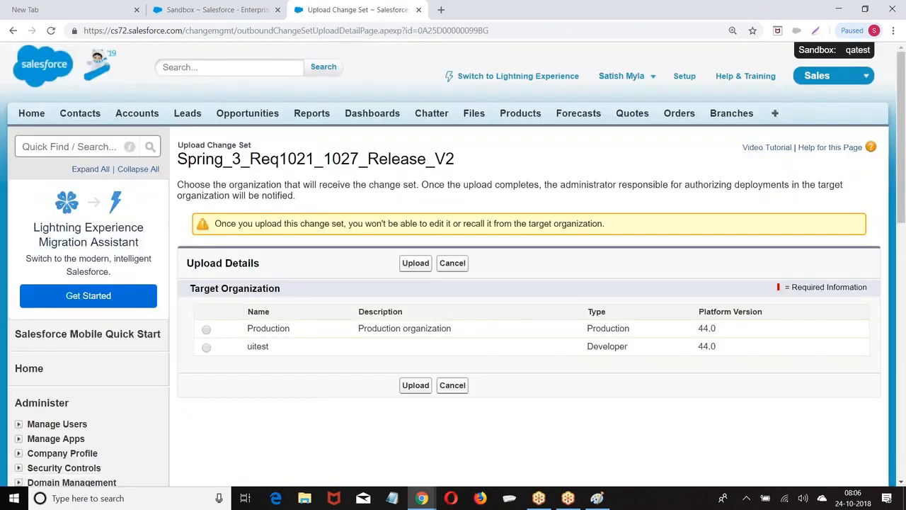
# Upload the change set to the Production target organization
pyautogui.scroll(-1, 276, 296)
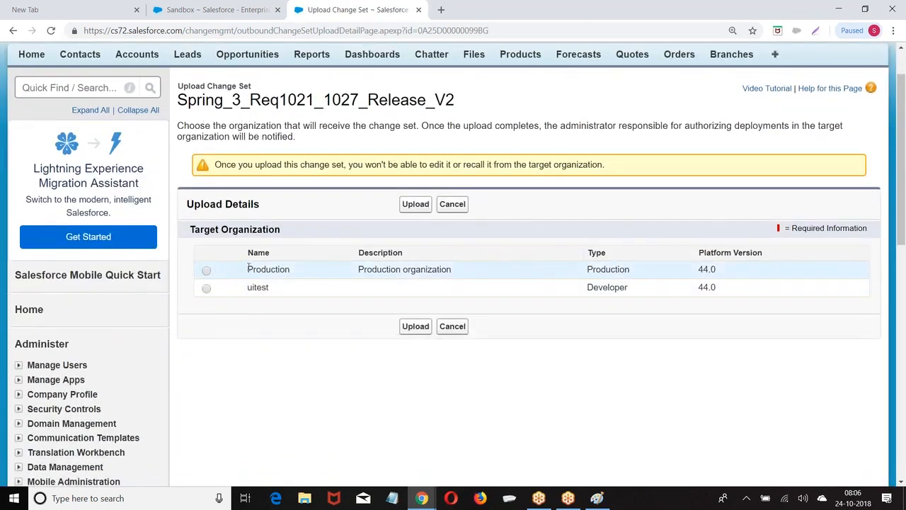
pyautogui.moveTo(247, 269); pyautogui.dragTo(290, 270)
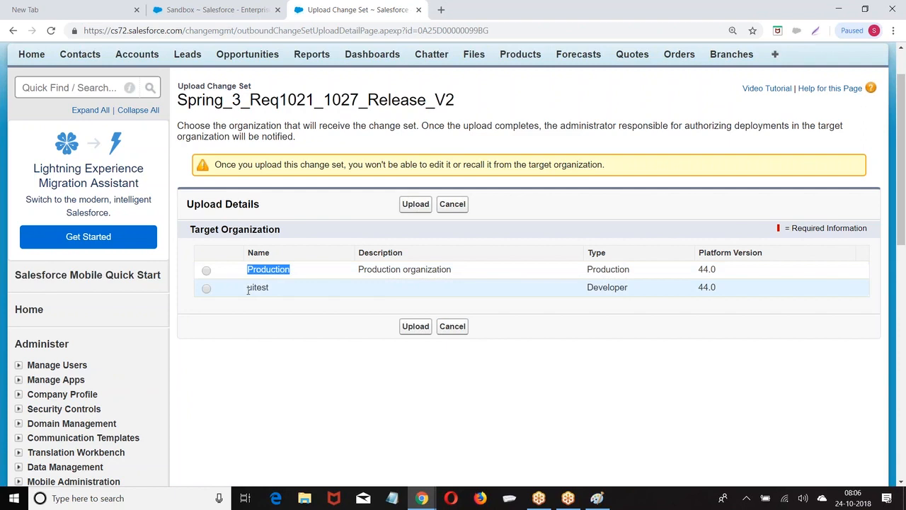
pyautogui.click(416, 327)
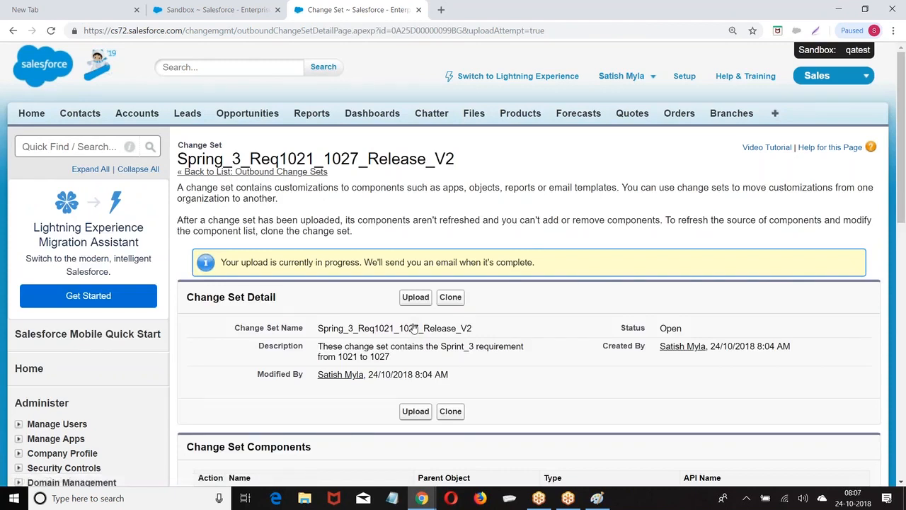
# In the production org tab, open Deploy > Inbound Change Sets and review the 18 awaiting change sets
pyautogui.click(216, 9)
pyautogui.scroll(5, 375, 216)
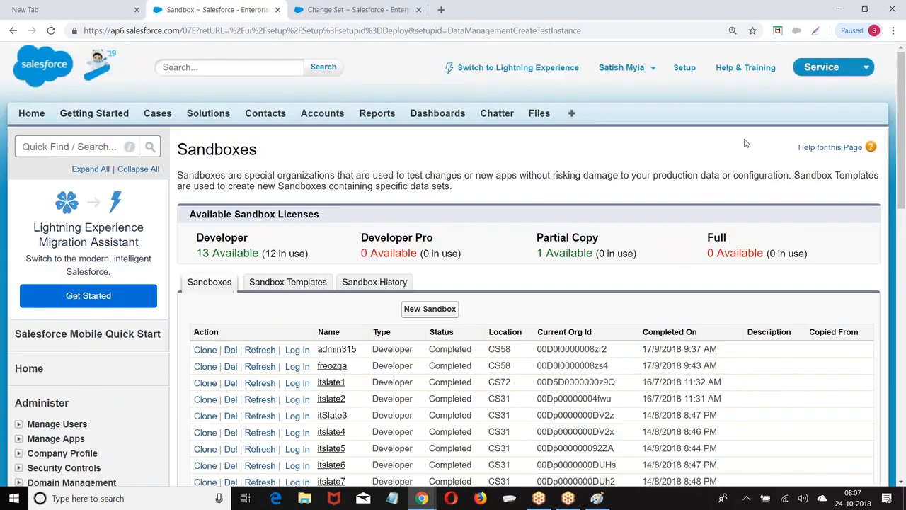
pyautogui.scroll(-7, 603, 132)
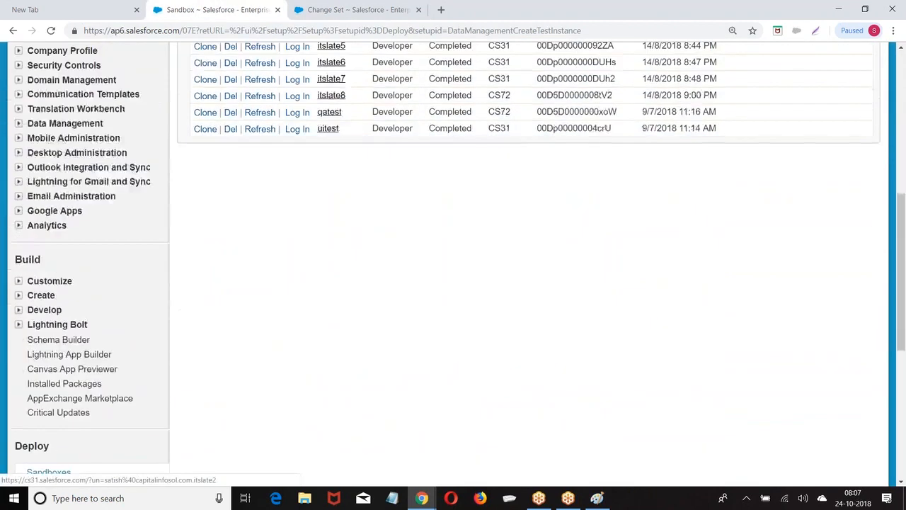
pyautogui.scroll(-2, 206, 184)
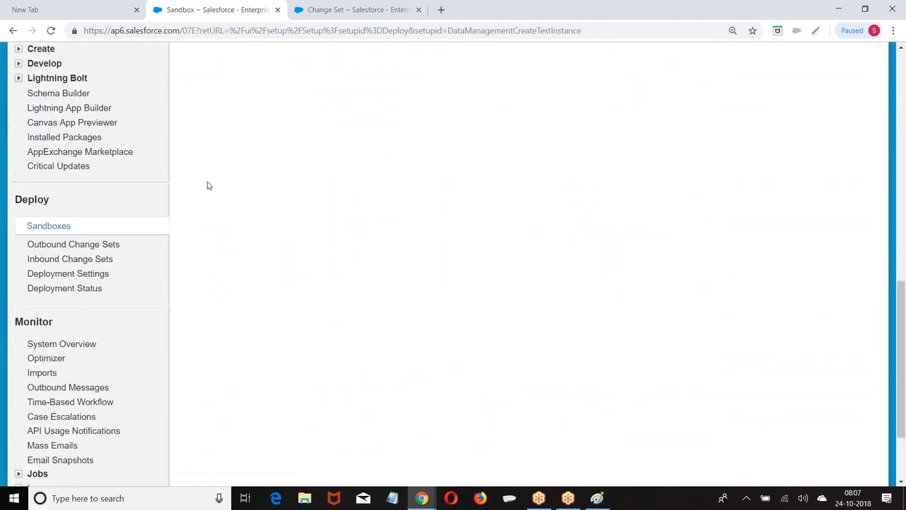
pyautogui.click(62, 261)
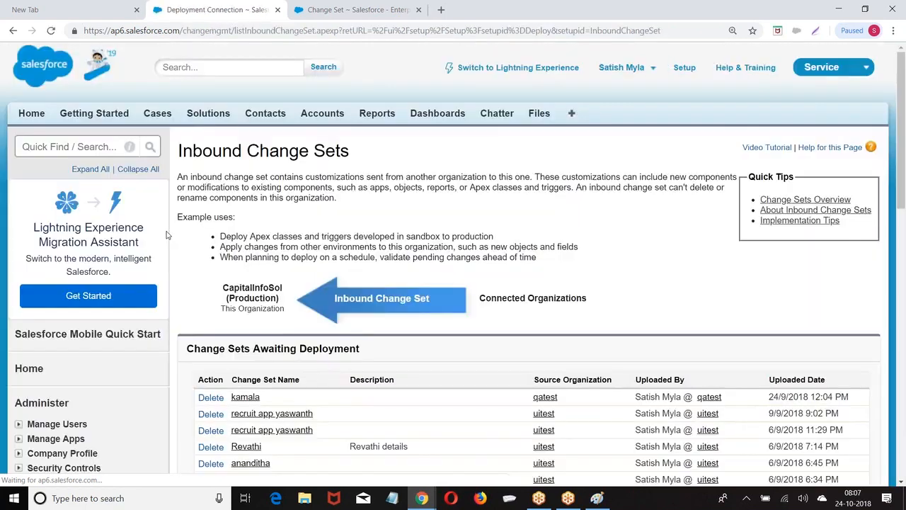
pyautogui.scroll(-4, 275, 246)
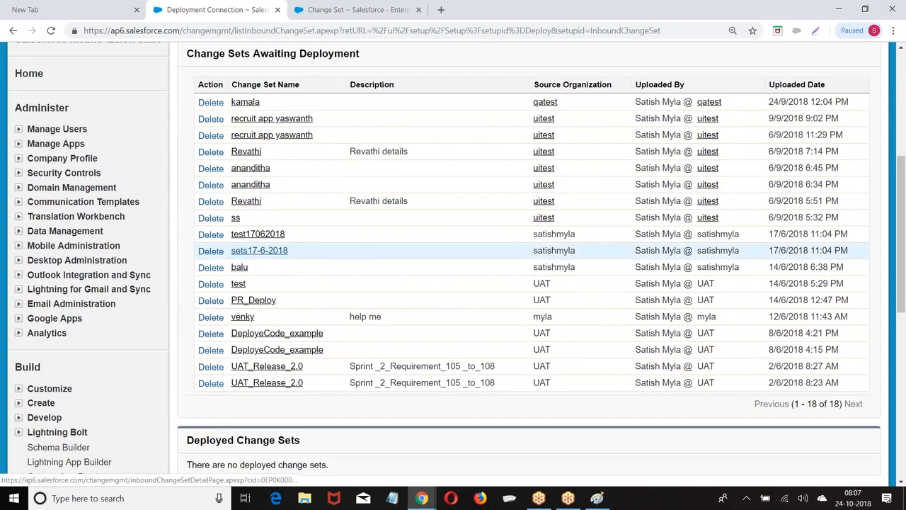
pyautogui.scroll(-1, 184, 226)
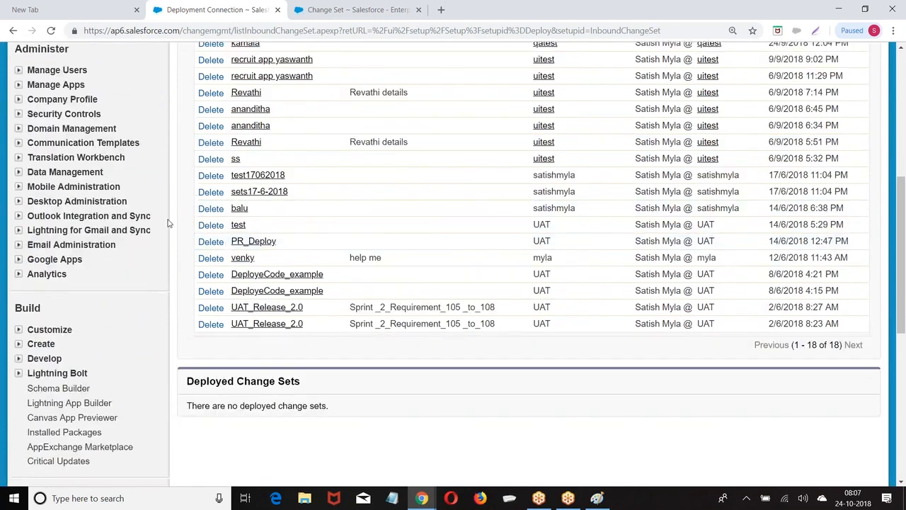
pyautogui.scroll(-1, 168, 223)
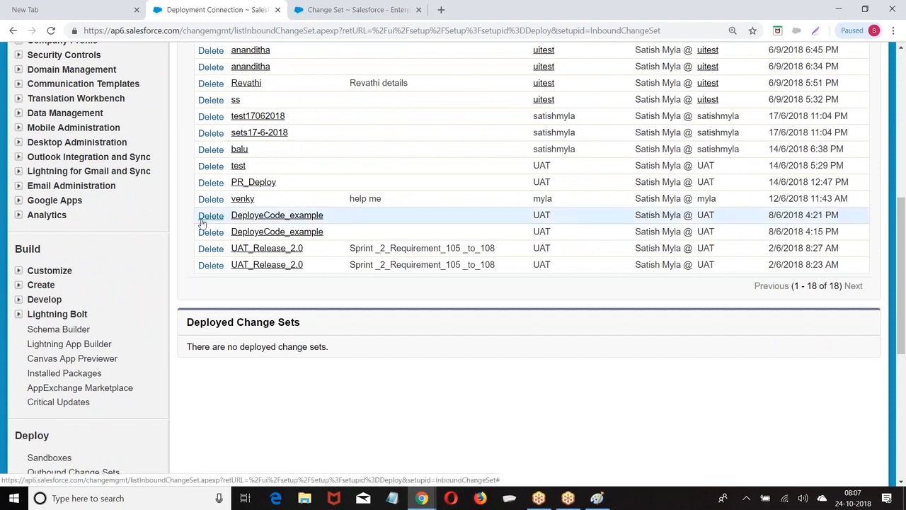
pyautogui.scroll(-1, 152, 280)
pyautogui.scroll(3, 183, 176)
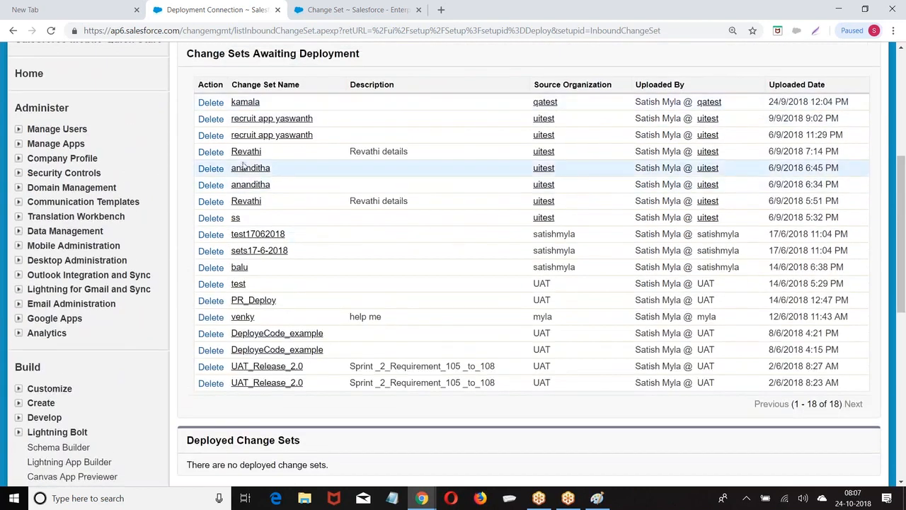
pyautogui.scroll(-5, 111, 303)
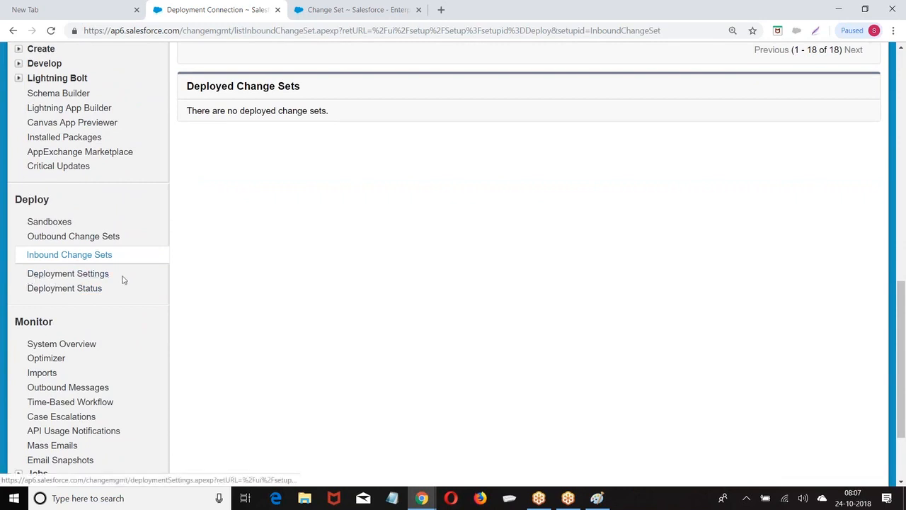
# Open Deployment Settings and review the upload authorization arrows for the itslate1 and itslate2 connections
pyautogui.click(62, 276)
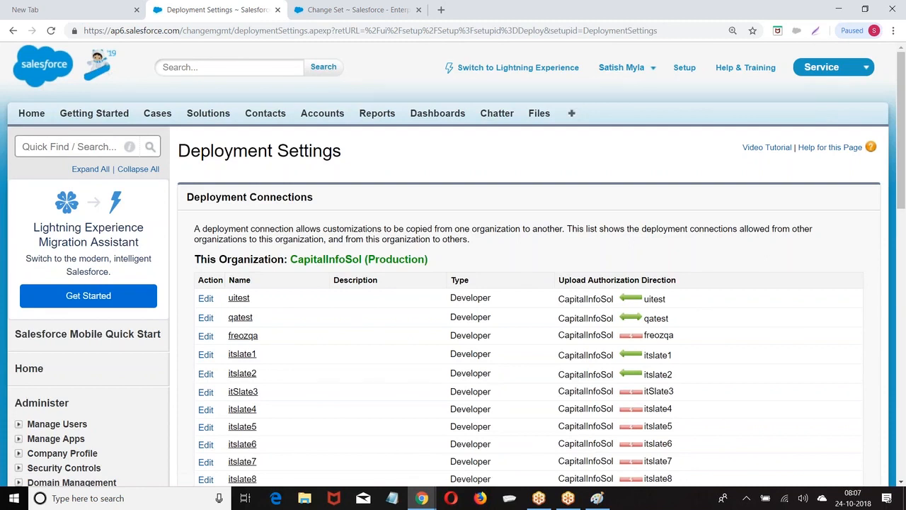
pyautogui.scroll(-2, 486, 208)
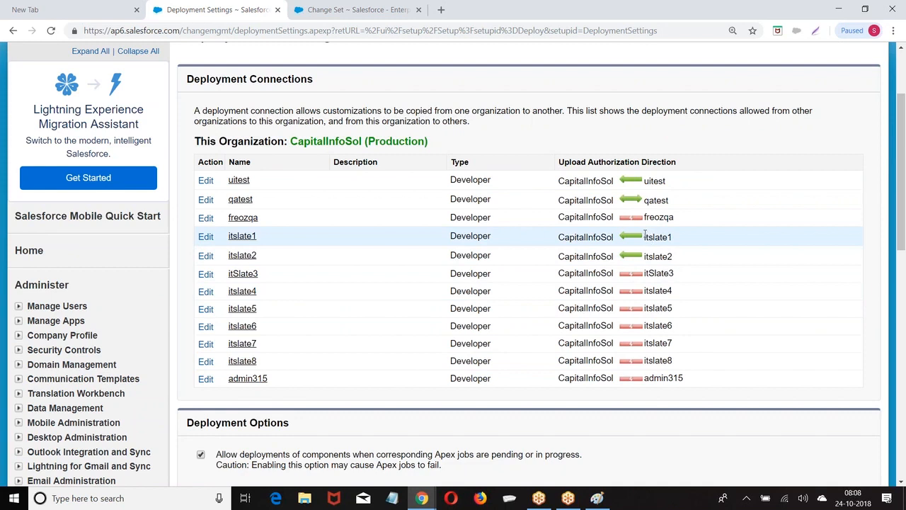
pyautogui.moveTo(645, 236); pyautogui.dragTo(687, 236)
pyautogui.moveTo(645, 256); pyautogui.dragTo(700, 260)
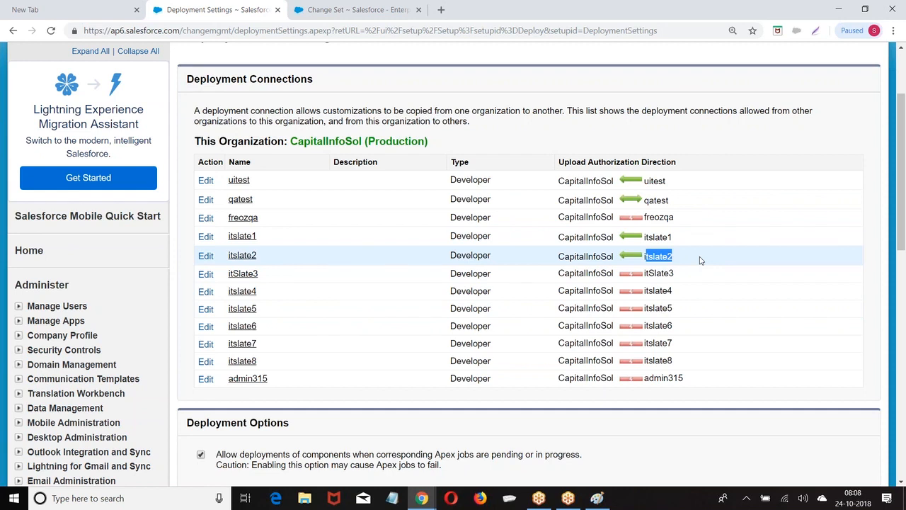
pyautogui.scroll(-1, 700, 260)
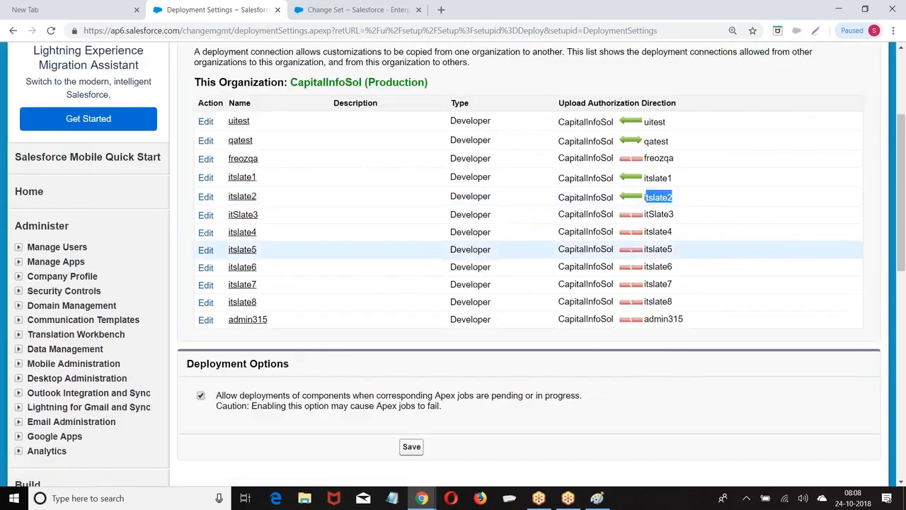
# Open the itslate1 deployment connection for editing
pyautogui.moveTo(640, 124)
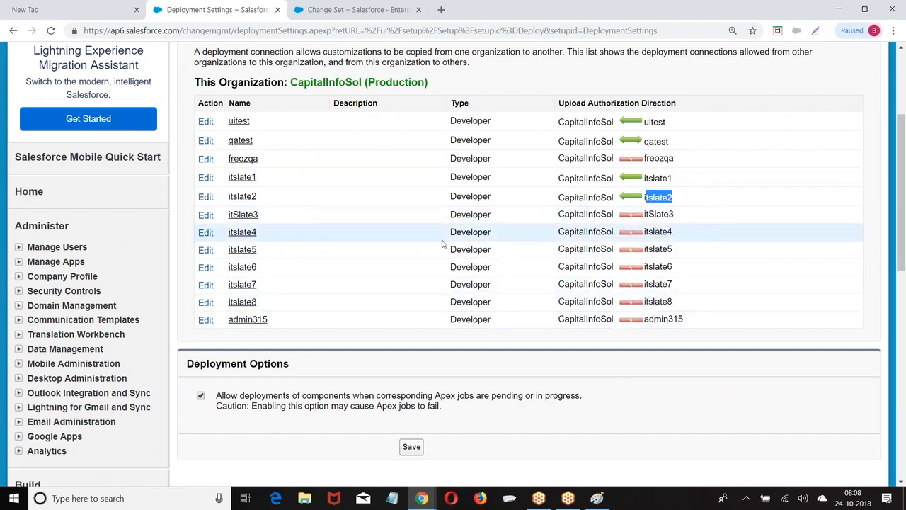
pyautogui.scroll(1, 441, 243)
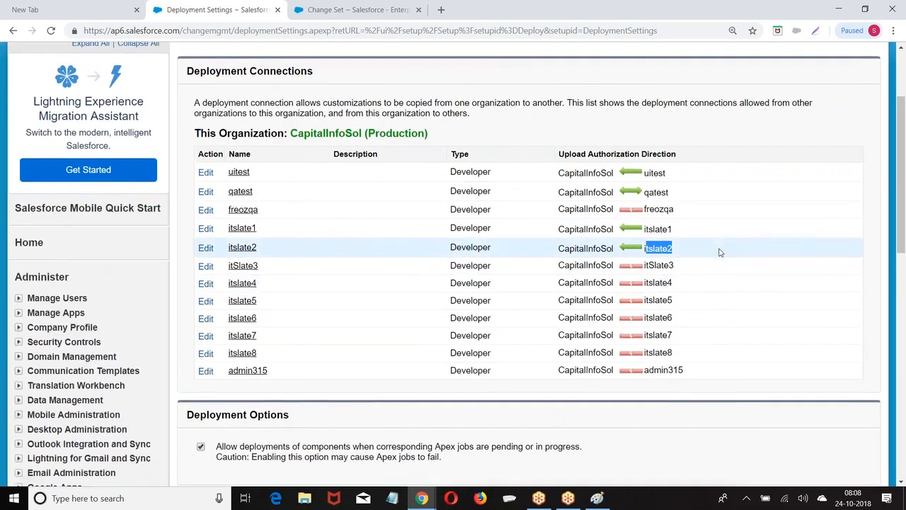
pyautogui.scroll(-1, 720, 252)
pyautogui.click(206, 181)
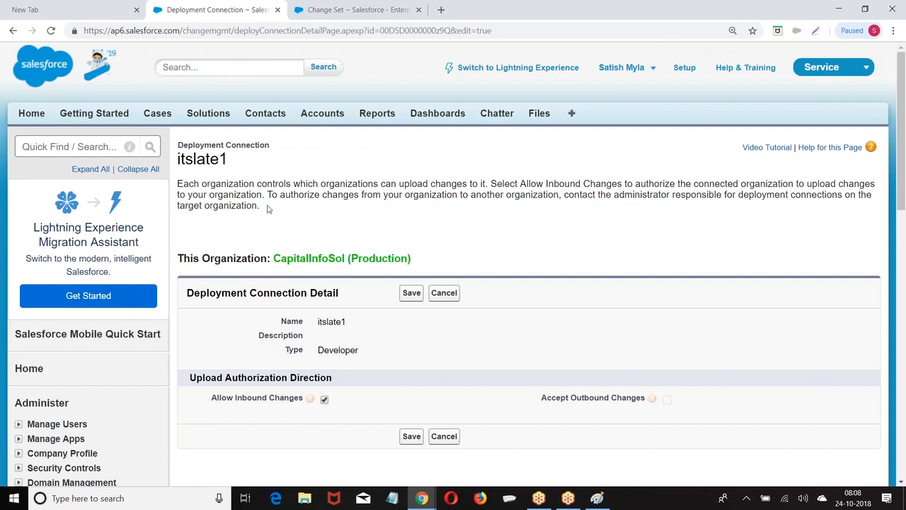
# Save the itslate1 connection with Allow Inbound Changes checked
pyautogui.scroll(-3, 279, 208)
pyautogui.scroll(-1, 296, 161)
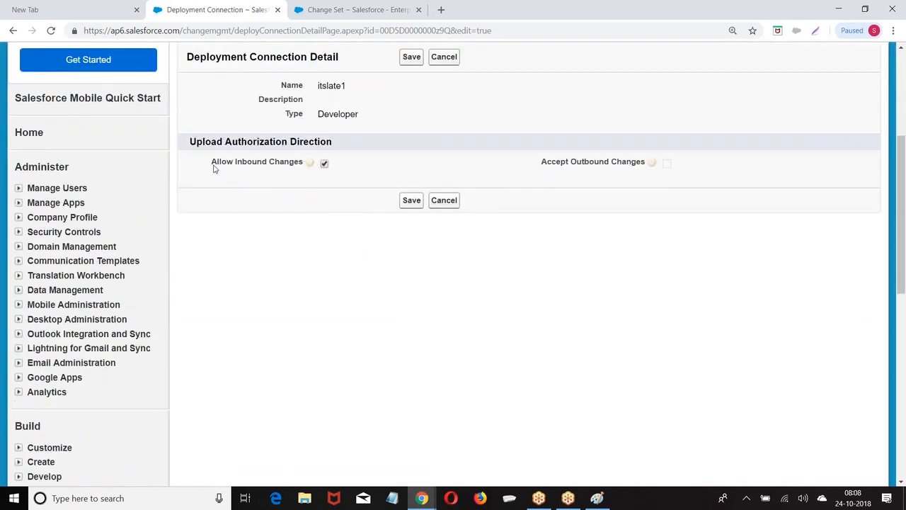
pyautogui.moveTo(212, 163); pyautogui.dragTo(294, 164)
pyautogui.click(414, 205)
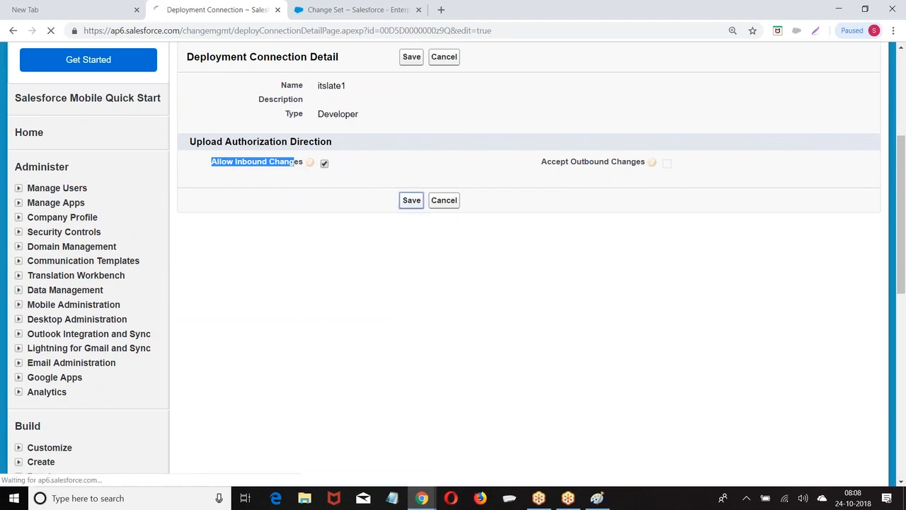
# Go to the Sandboxes page under Deploy
pyautogui.scroll(-10, 305, 263)
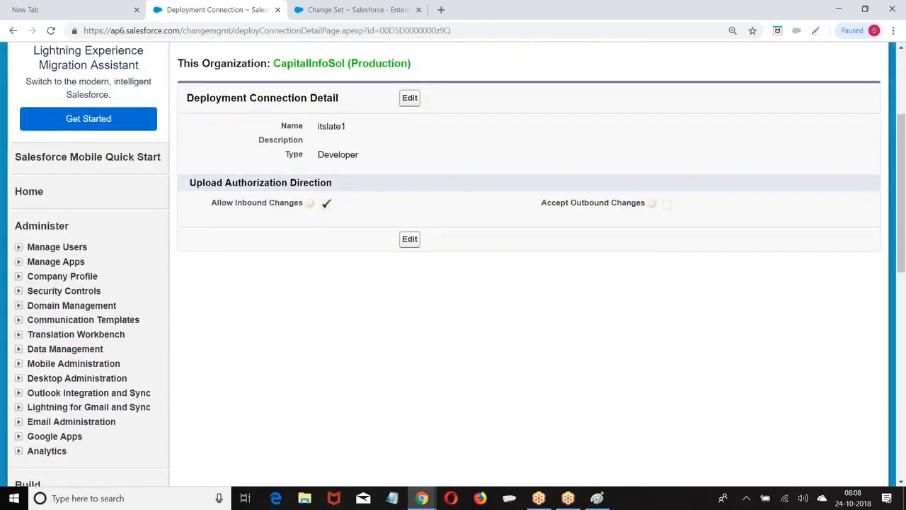
pyautogui.scroll(2, 71, 227)
pyautogui.click(61, 236)
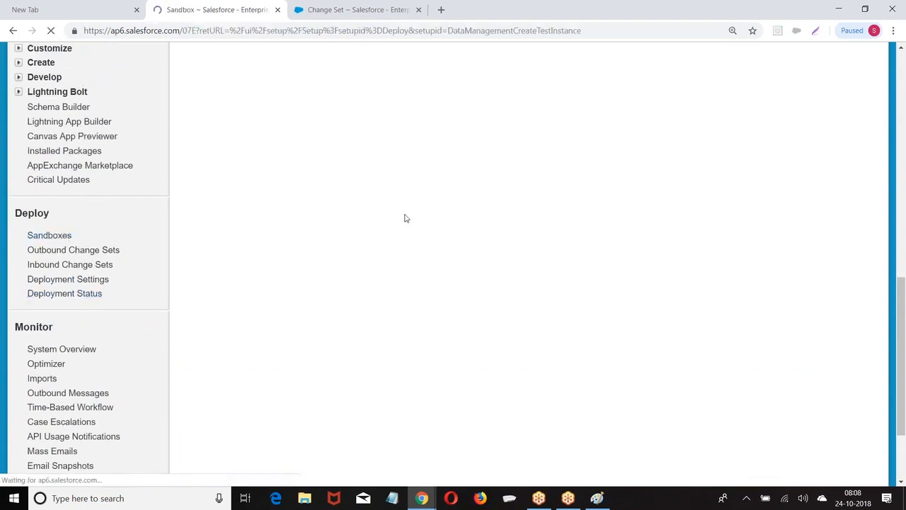
# Return to Deployment Settings to find the itslate8 connection
pyautogui.scroll(-4, 283, 219)
pyautogui.scroll(2, 330, 229)
pyautogui.scroll(-3, 167, 282)
pyautogui.scroll(-5, 167, 282)
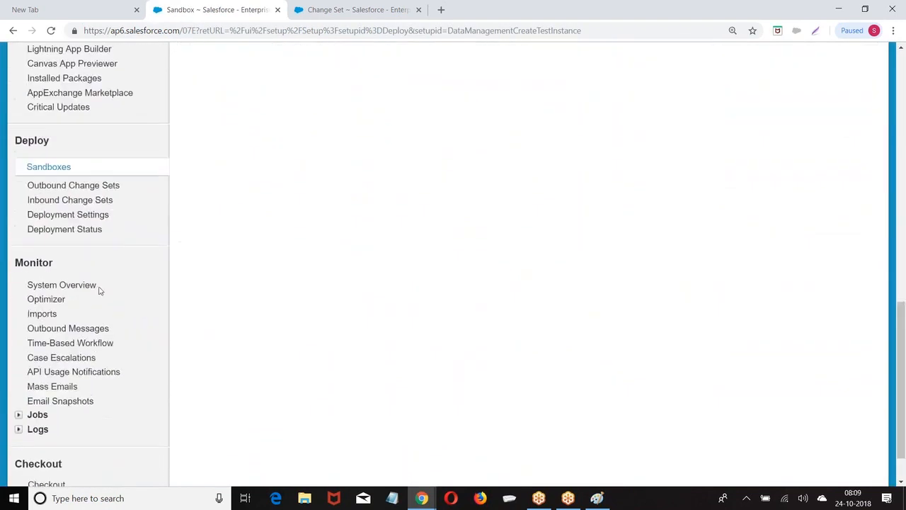
pyautogui.click(68, 214)
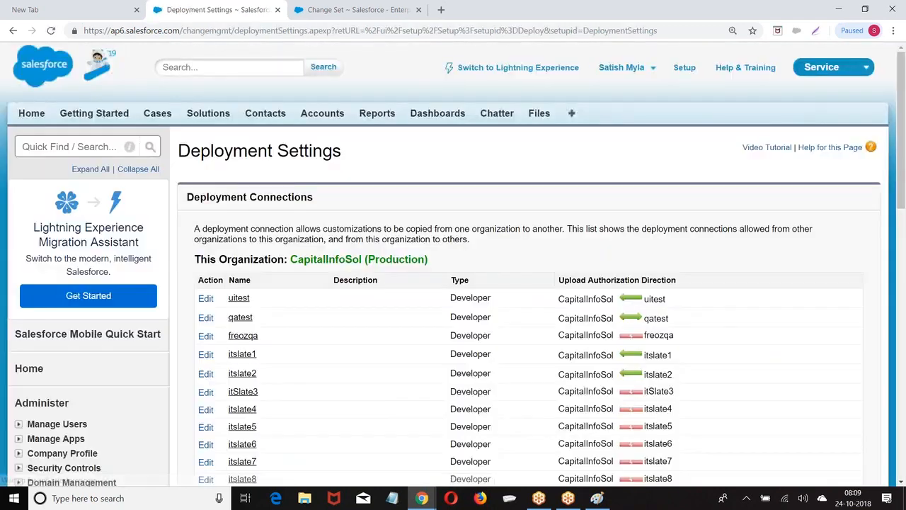
pyautogui.scroll(-3, 390, 222)
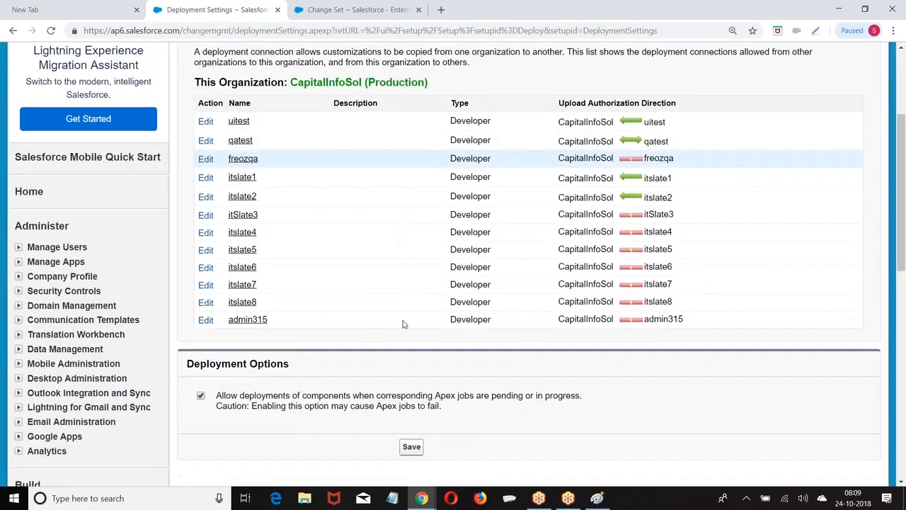
# Enable Allow Inbound Changes on the itslate8 connection and save it
pyautogui.click(205, 302)
pyautogui.scroll(-2, 433, 236)
pyautogui.click(325, 282)
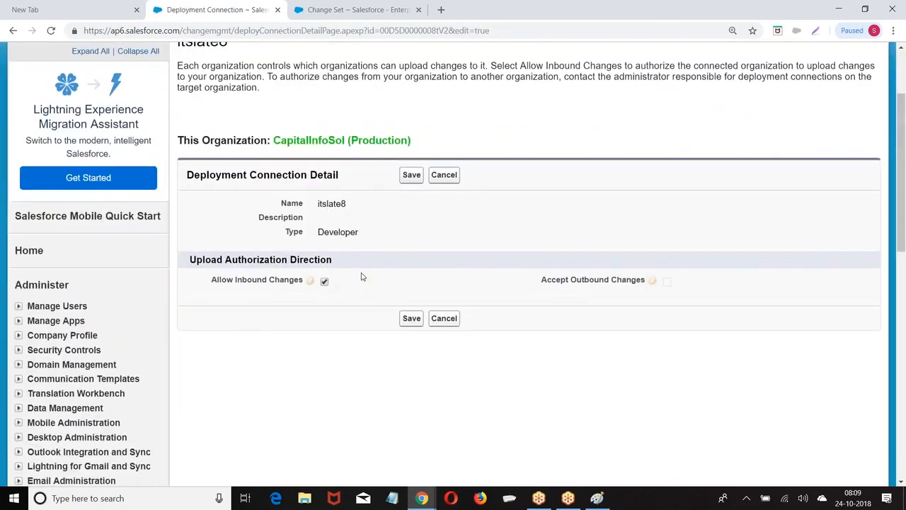
pyautogui.click(412, 175)
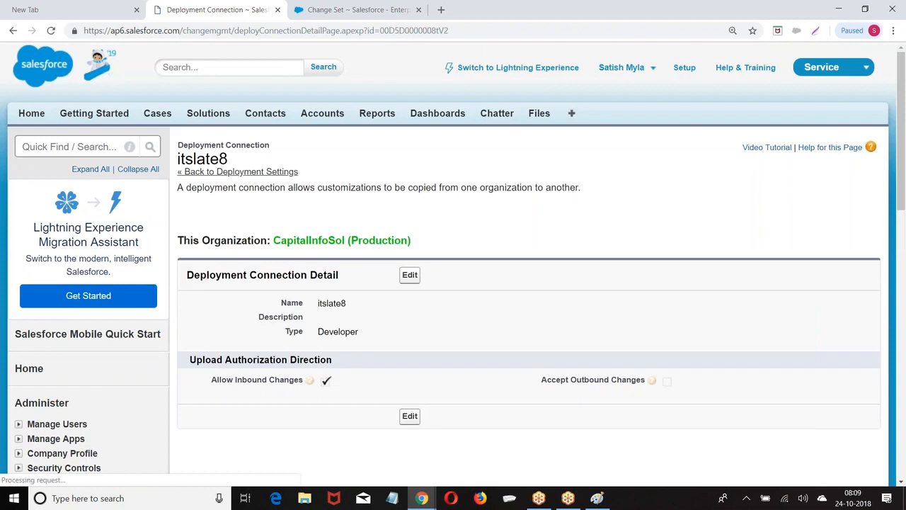
pyautogui.scroll(-2, 257, 307)
pyautogui.scroll(-6, 184, 343)
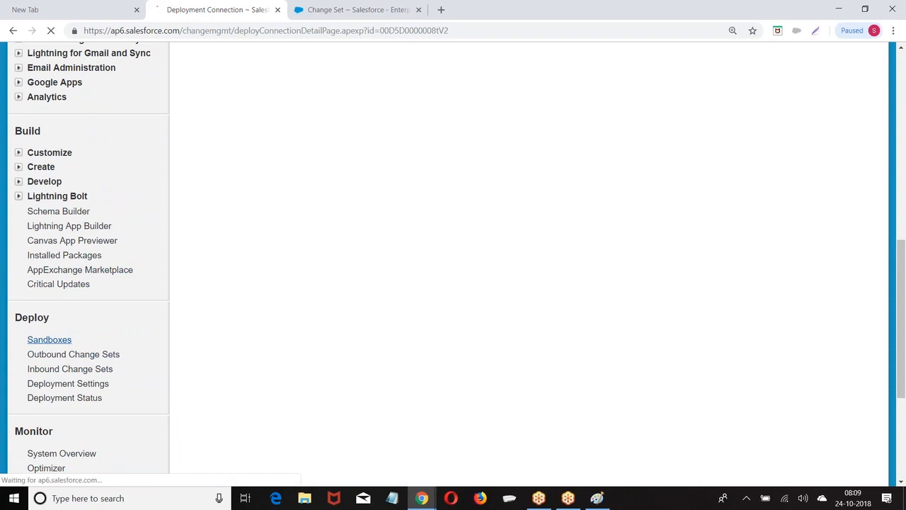
# Check the Sandboxes list, then confirm itslate1, itslate2 and itslate8 show inbound authorization in Deployment Settings
pyautogui.click(69, 339)
pyautogui.scroll(-8, 284, 304)
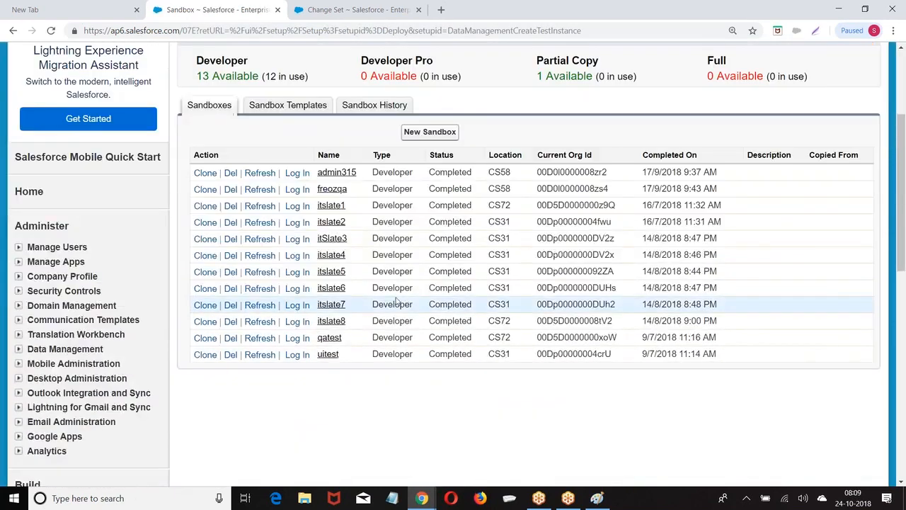
pyautogui.scroll(-2, 149, 322)
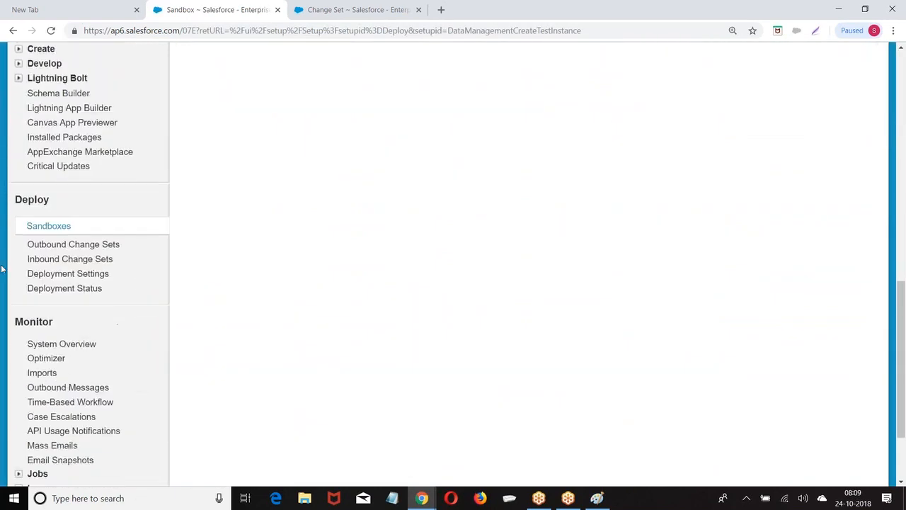
pyautogui.click(55, 276)
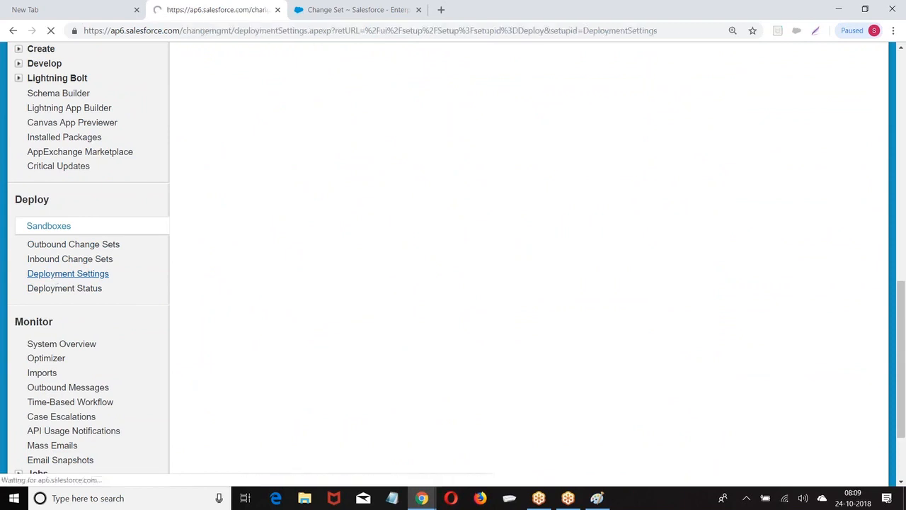
pyautogui.scroll(-3, 481, 348)
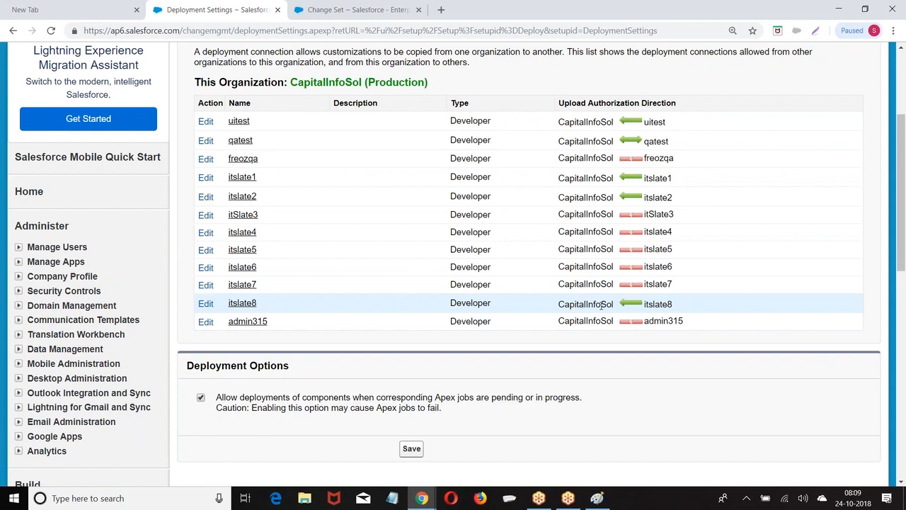
pyautogui.scroll(2, 493, 243)
pyautogui.scroll(-2, 315, 263)
pyautogui.scroll(-8, 315, 264)
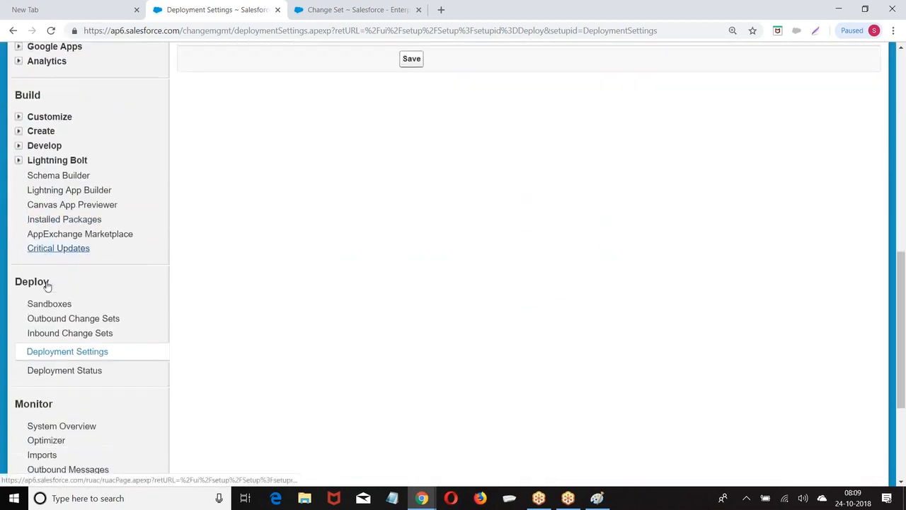
pyautogui.click(63, 195)
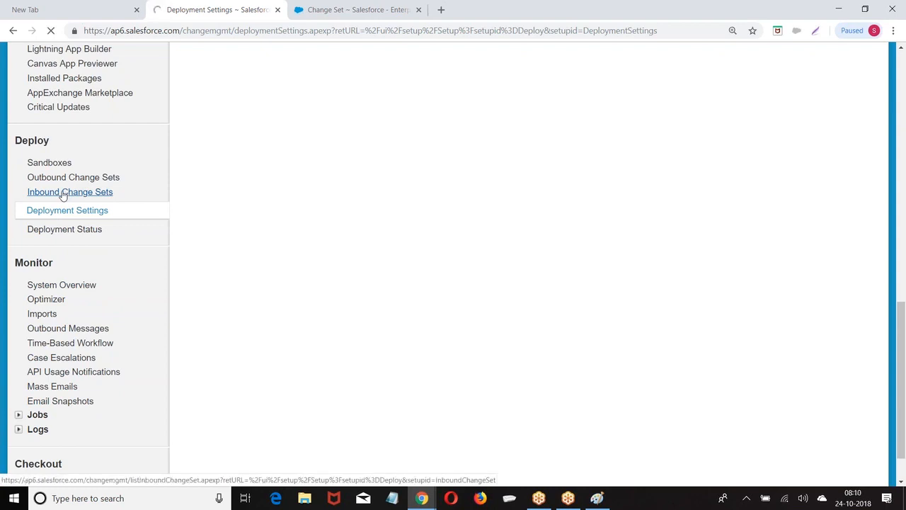
# Scroll through the Change Sets Awaiting Deployment table on Inbound Change Sets
pyautogui.scroll(-1, 350, 214)
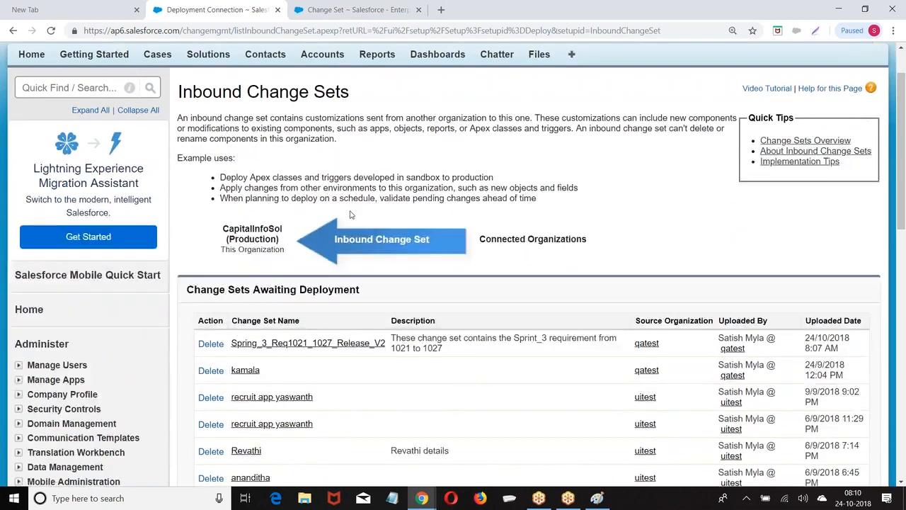
pyautogui.scroll(-3, 350, 215)
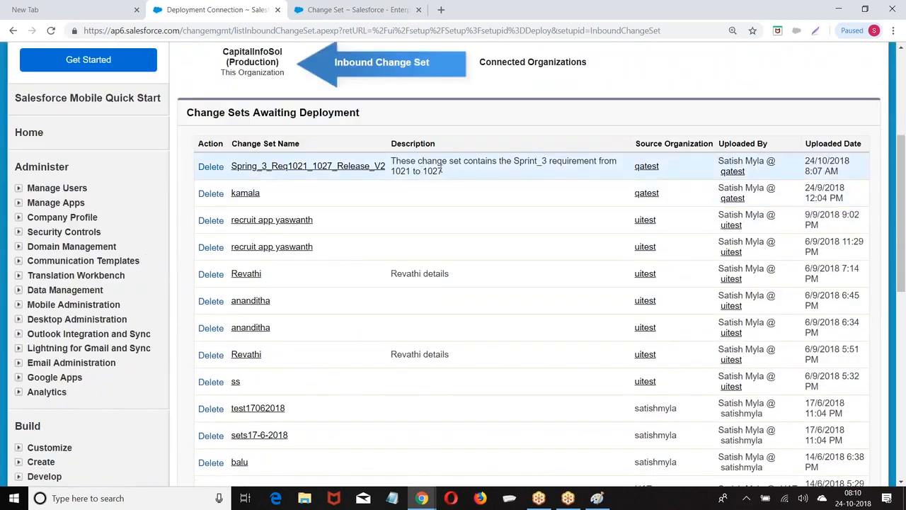
pyautogui.scroll(-1, 441, 170)
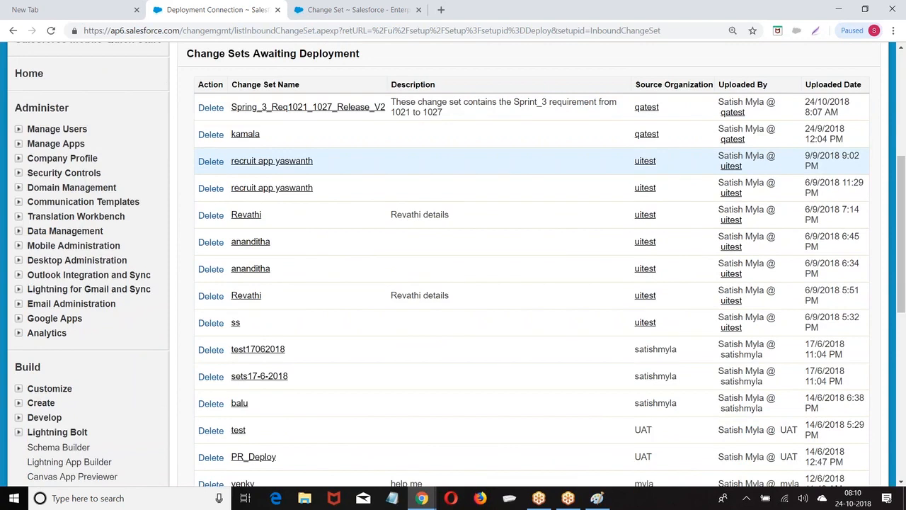
pyautogui.scroll(1, 442, 166)
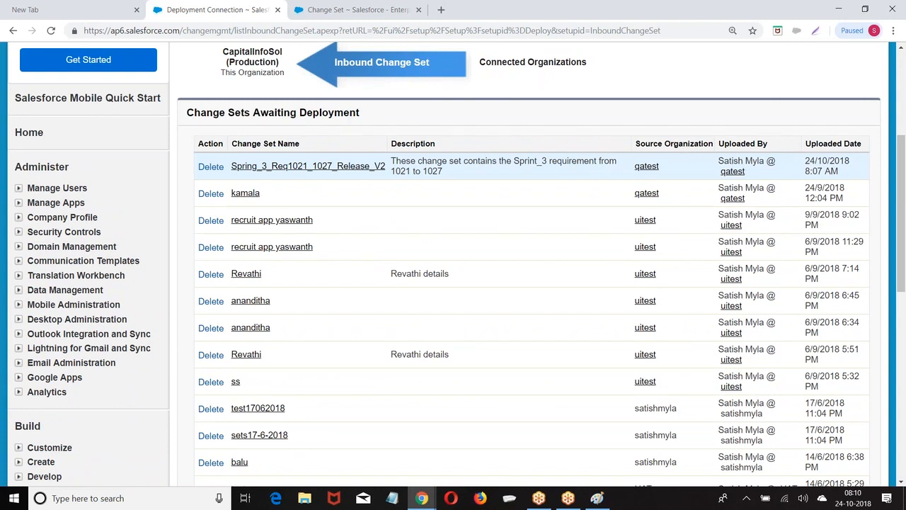
# Highlight the first change set's description, then open Spring_3_Req1021_1027_Release_V2
pyautogui.moveTo(395, 167); pyautogui.dragTo(463, 173)
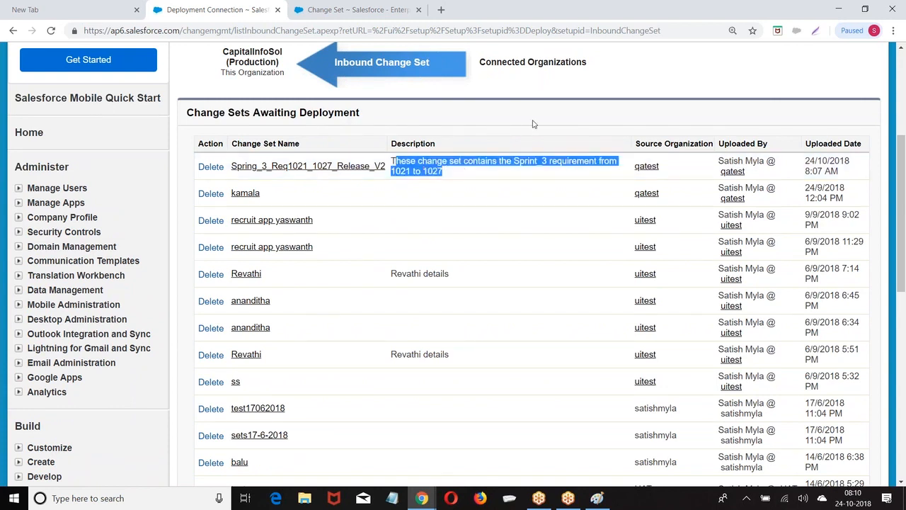
pyautogui.scroll(1, 533, 124)
pyautogui.click(393, 221)
pyautogui.moveTo(393, 221); pyautogui.dragTo(453, 235)
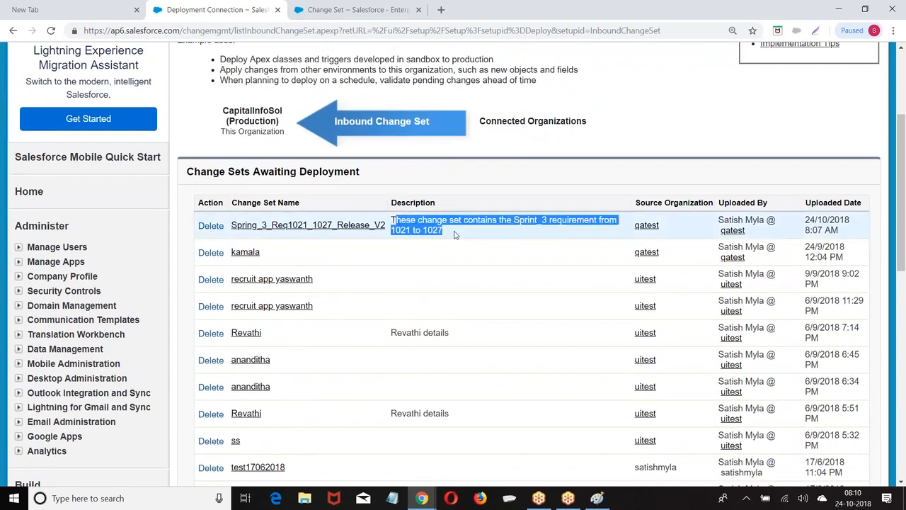
pyautogui.click(507, 172)
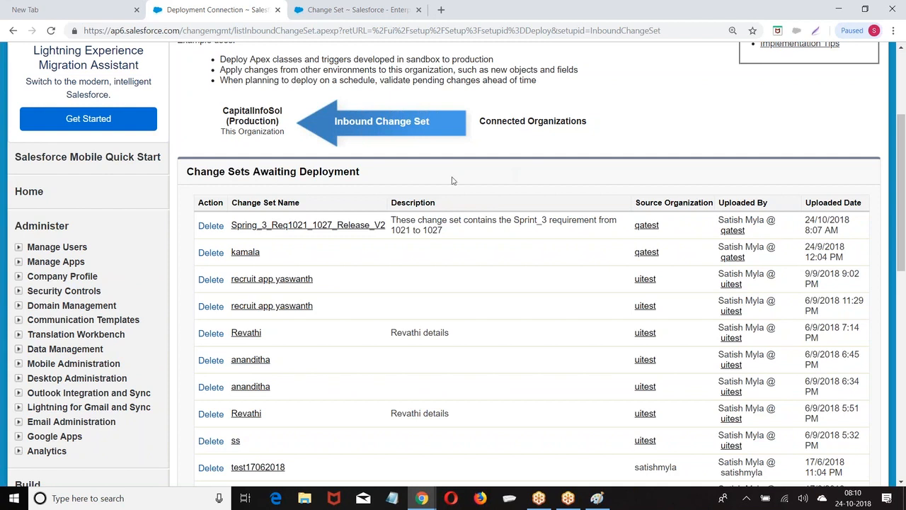
pyautogui.moveTo(395, 220); pyautogui.dragTo(488, 240)
pyautogui.click(563, 161)
pyautogui.scroll(1, 467, 168)
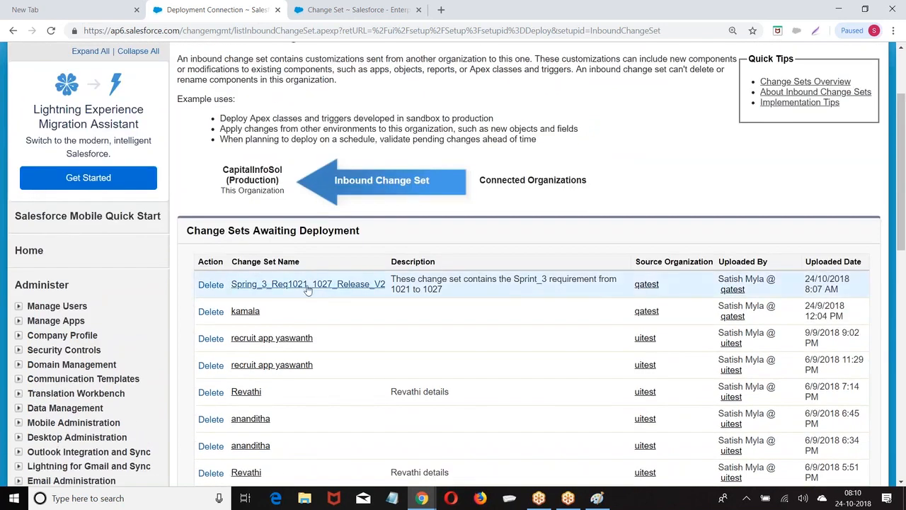
pyautogui.click(306, 286)
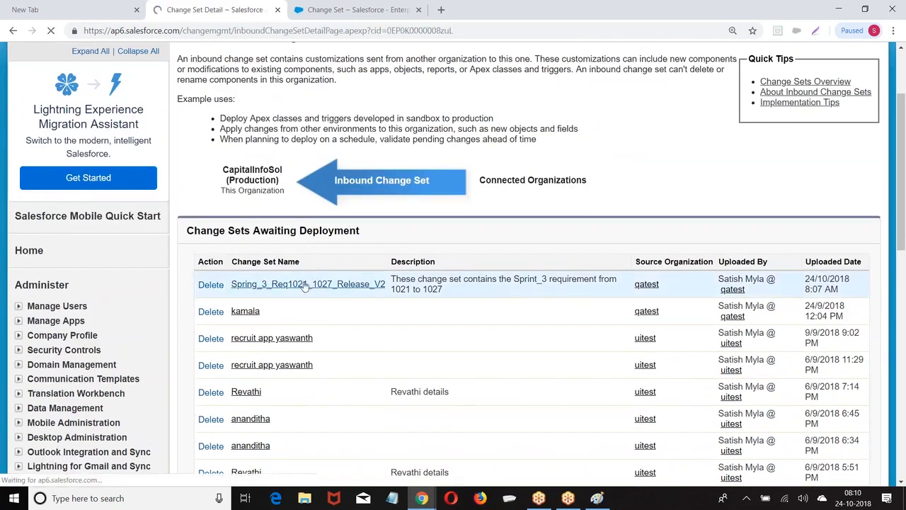
# Review the Spring_3_Req1021_1027_Release_V2 components and empty deployment history, then start validating it
pyautogui.scroll(-2, 280, 229)
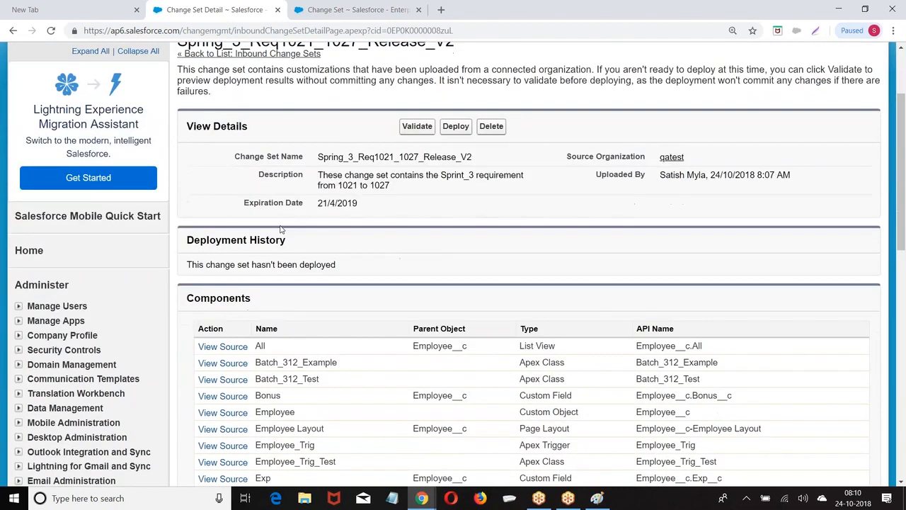
pyautogui.scroll(-1, 280, 229)
pyautogui.scroll(2, 281, 228)
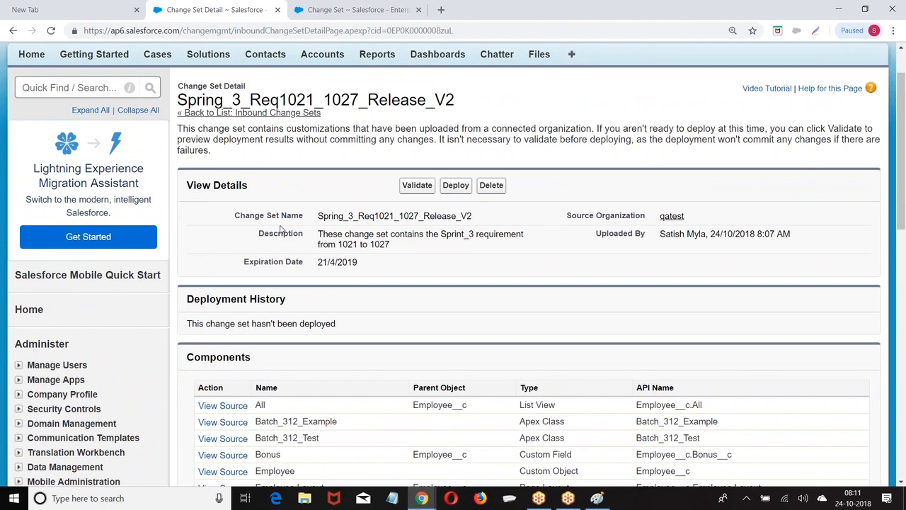
pyautogui.click(416, 186)
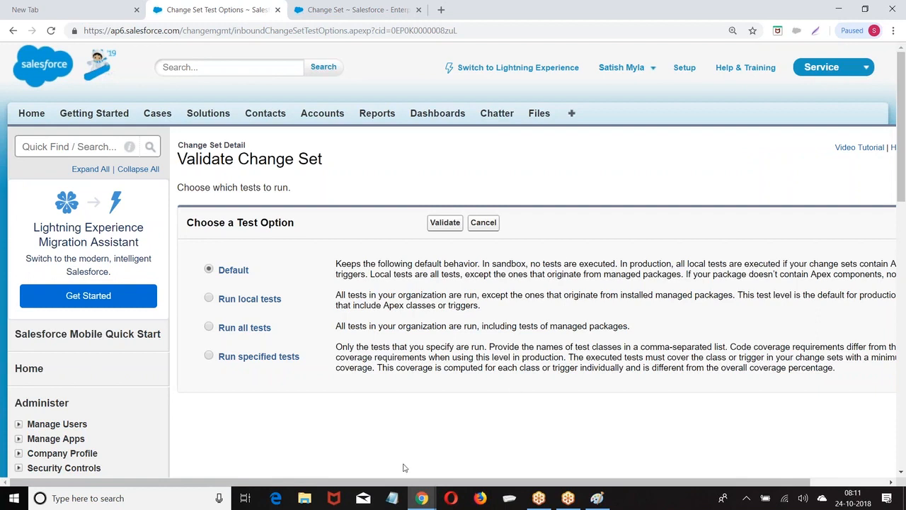
# Open the Validate Change Set help in a new tab and note the sandbox no-tests sentence
pyautogui.moveTo(415, 481); pyautogui.dragTo(542, 487)
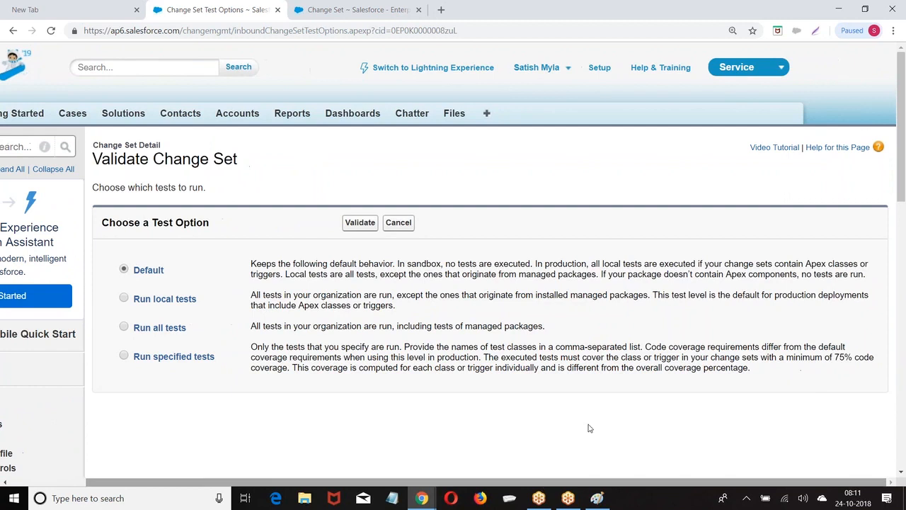
pyautogui.rightClick(832, 150)
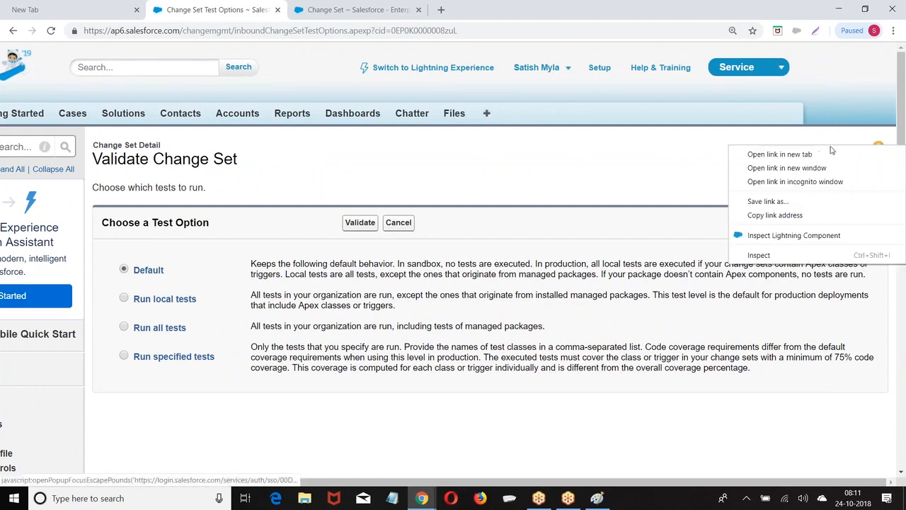
pyautogui.click(799, 154)
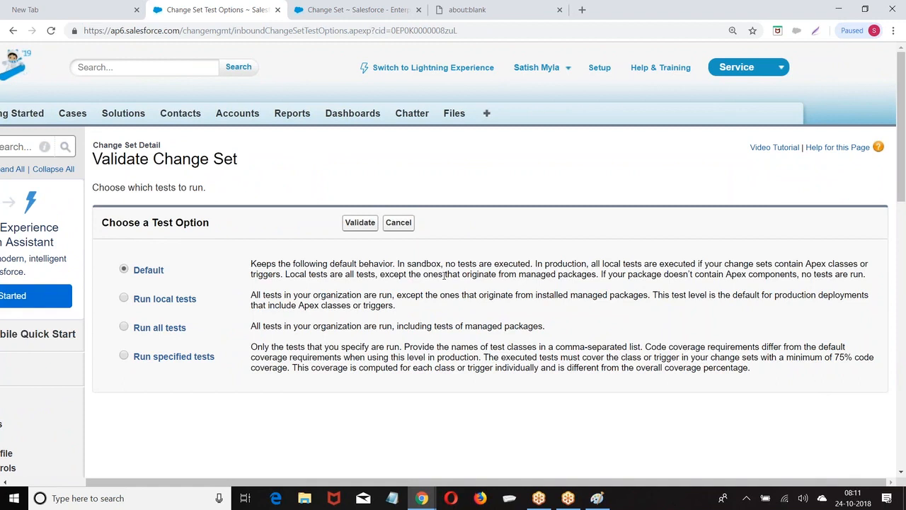
pyautogui.moveTo(395, 263); pyautogui.dragTo(550, 261)
pyautogui.click(559, 258)
pyautogui.scroll(-1, 619, 237)
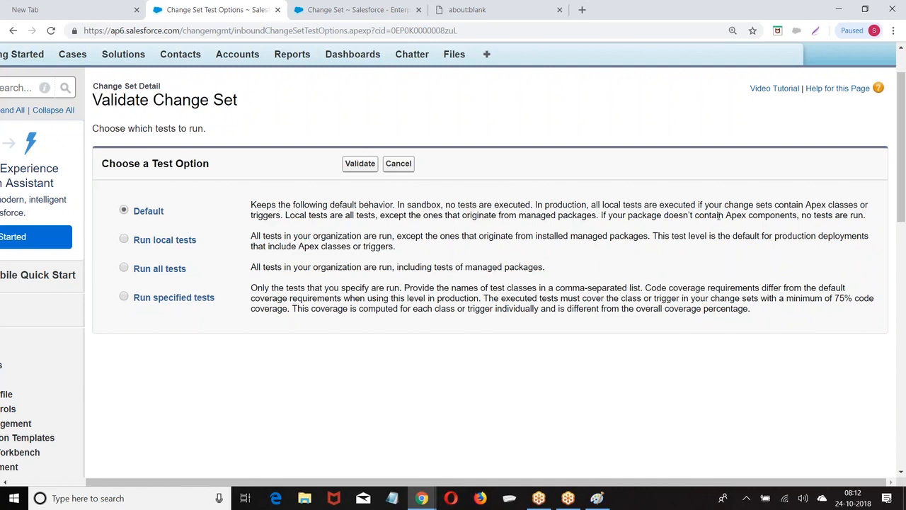
pyautogui.click(124, 239)
pyautogui.click(124, 211)
# Validate Spring_3_Req1021_1027_Release_V2 with the Default test option and confirm the dialog
pyautogui.click(125, 212)
pyautogui.click(361, 165)
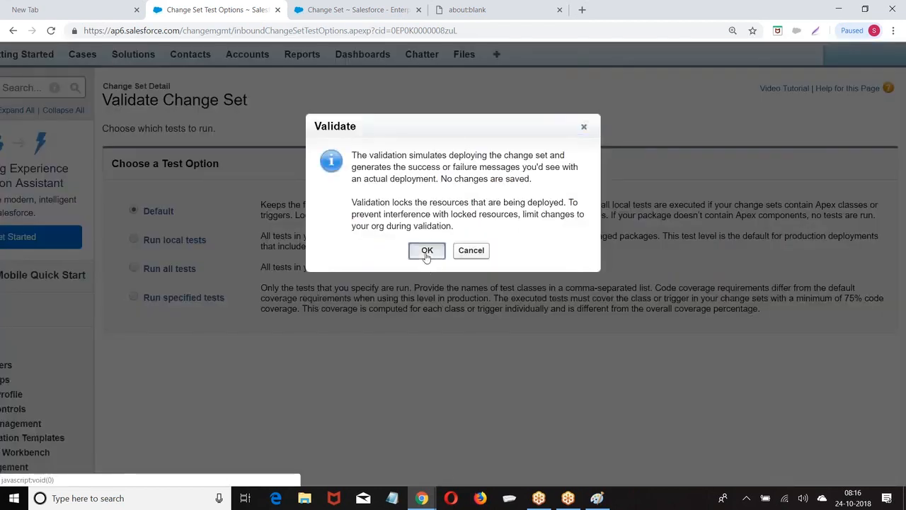
pyautogui.click(426, 251)
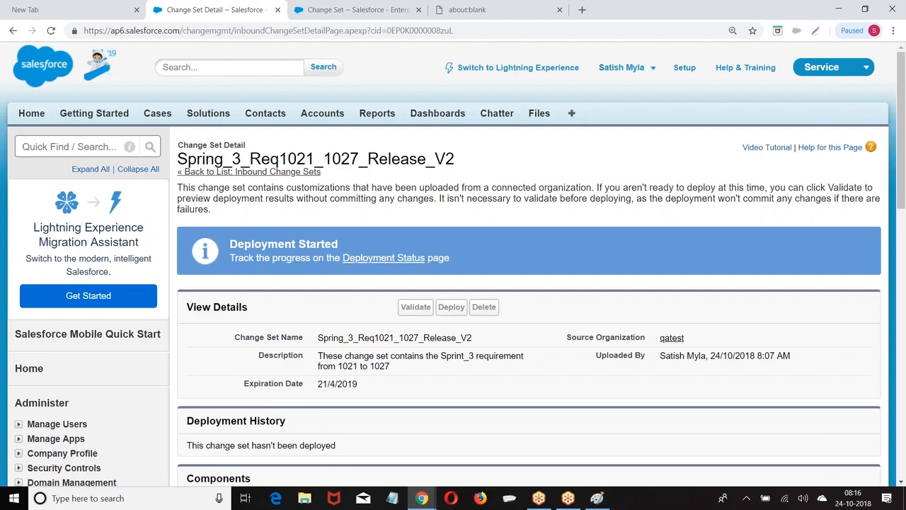
# Reload the change set page and open details of the Validate: Failed Code Coverage Error row
pyautogui.click(477, 31)
pyautogui.press('Return')
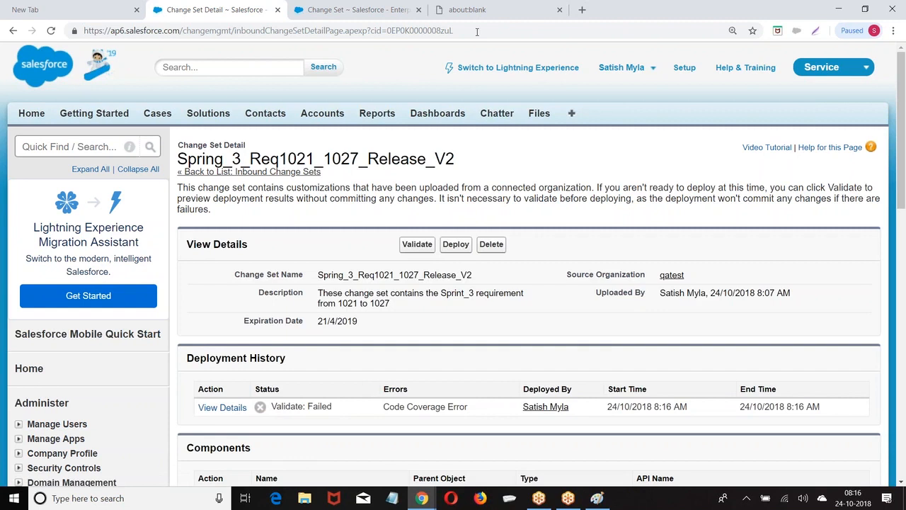
pyautogui.scroll(-2, 311, 288)
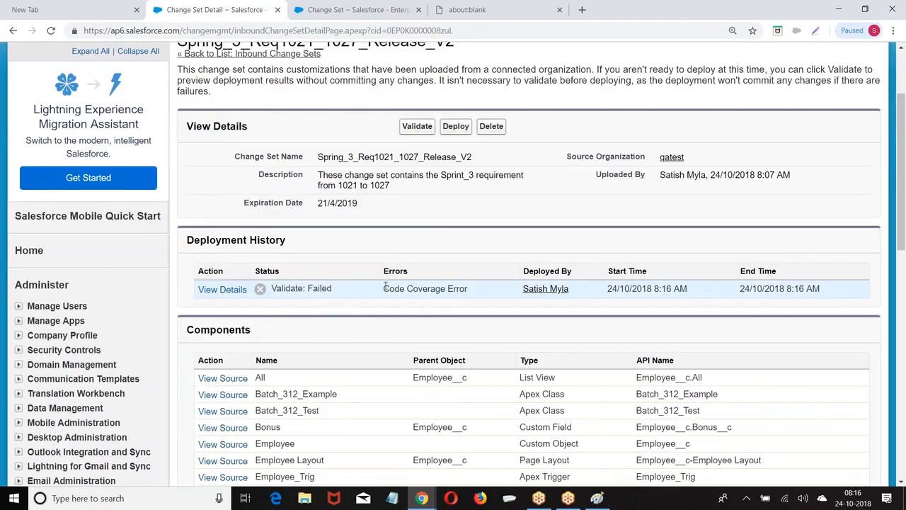
pyautogui.moveTo(383, 288); pyautogui.dragTo(447, 289)
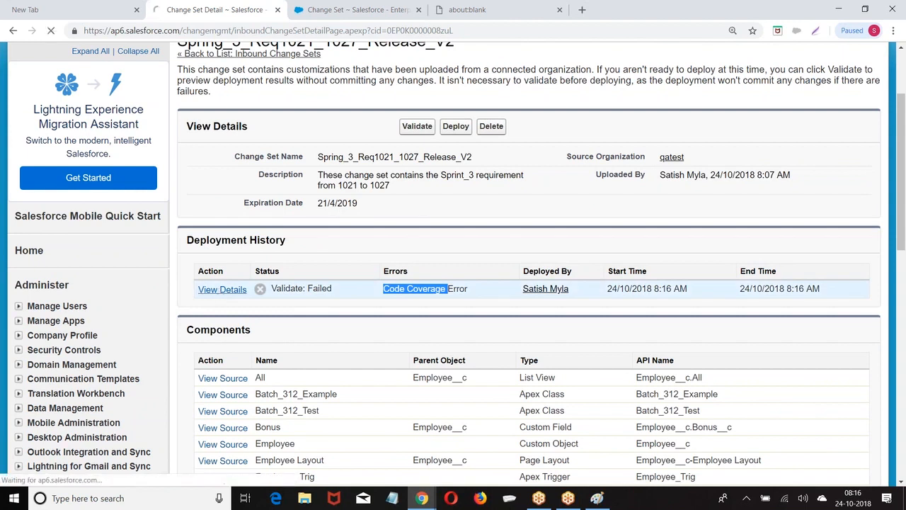
pyautogui.click(244, 291)
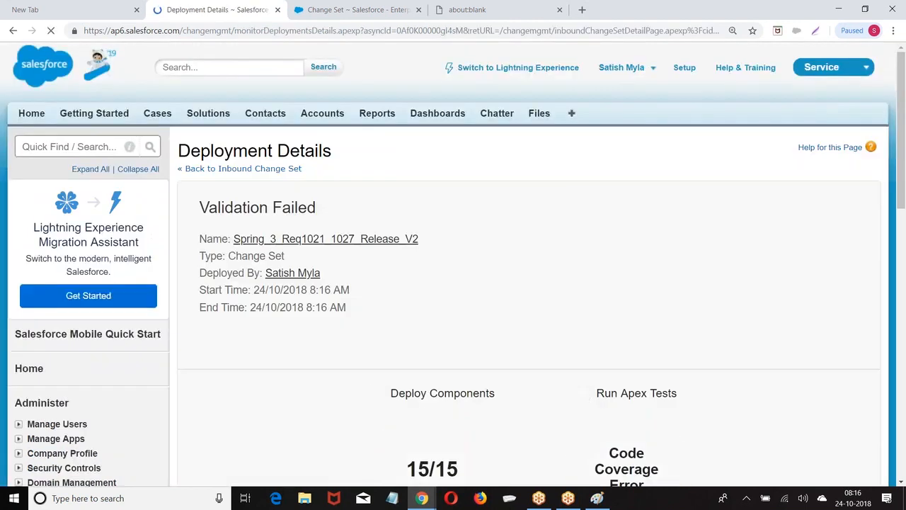
# Highlight the 61% code coverage figure, below the required 75%, on Deployment Details
pyautogui.scroll(-4, 356, 271)
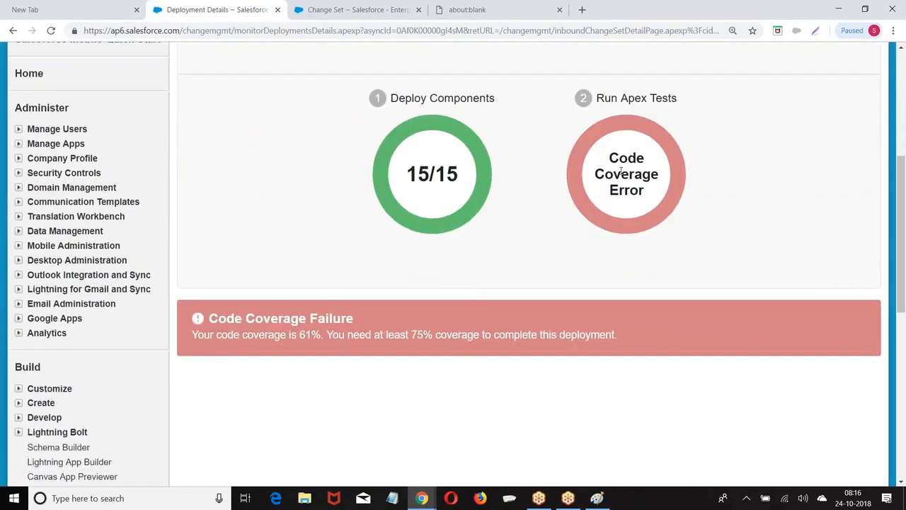
pyautogui.scroll(1, 620, 172)
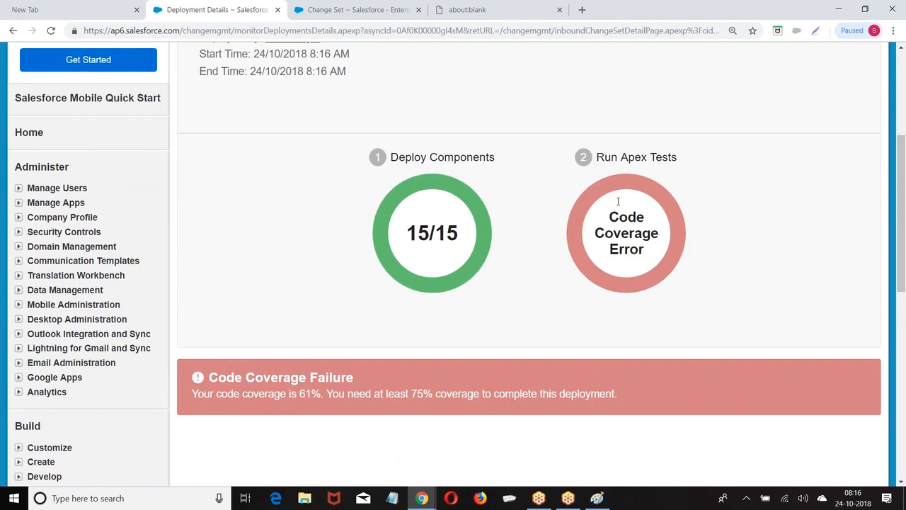
pyautogui.scroll(-2, 588, 313)
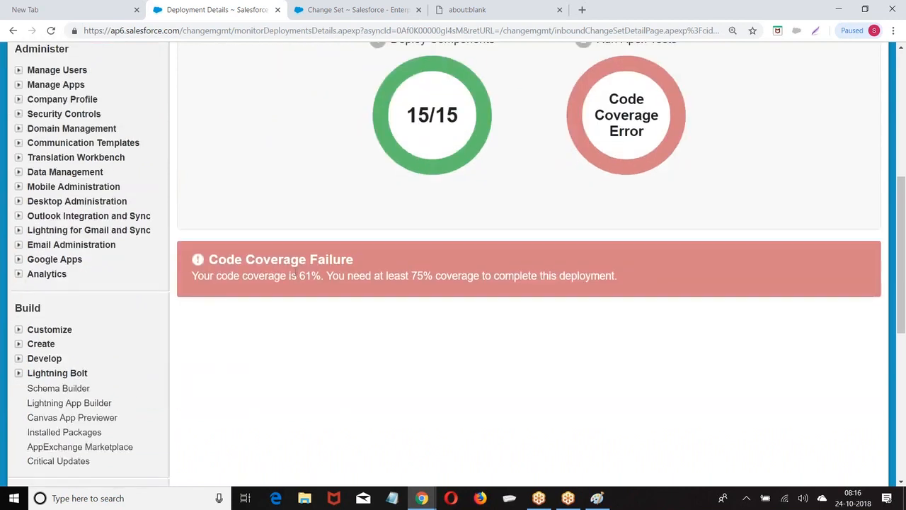
pyautogui.moveTo(300, 275); pyautogui.dragTo(321, 276)
# In the Developer Console, open Batch_312_Test.apxc and select the class name
pyautogui.moveTo(421, 498)
pyautogui.click(485, 446)
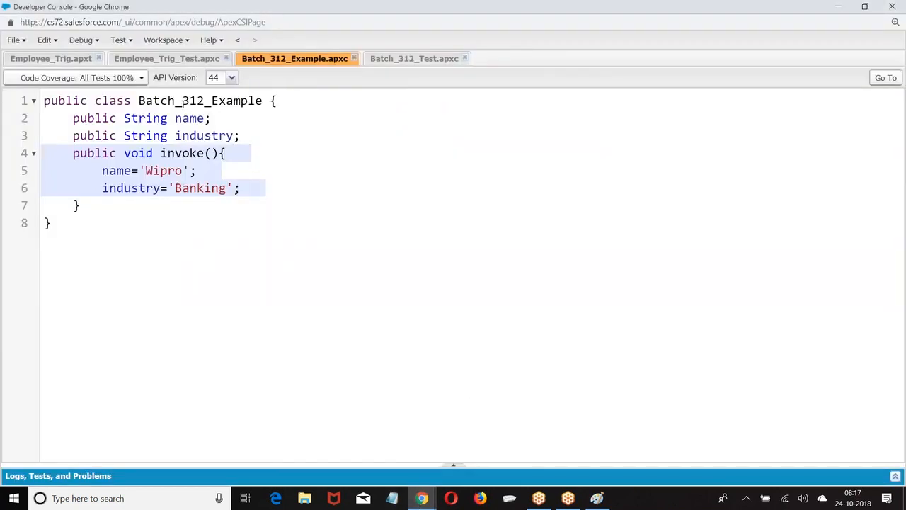
pyautogui.click(429, 62)
pyautogui.doubleClick(175, 117)
pyautogui.hotkey('ctrl', 'c')
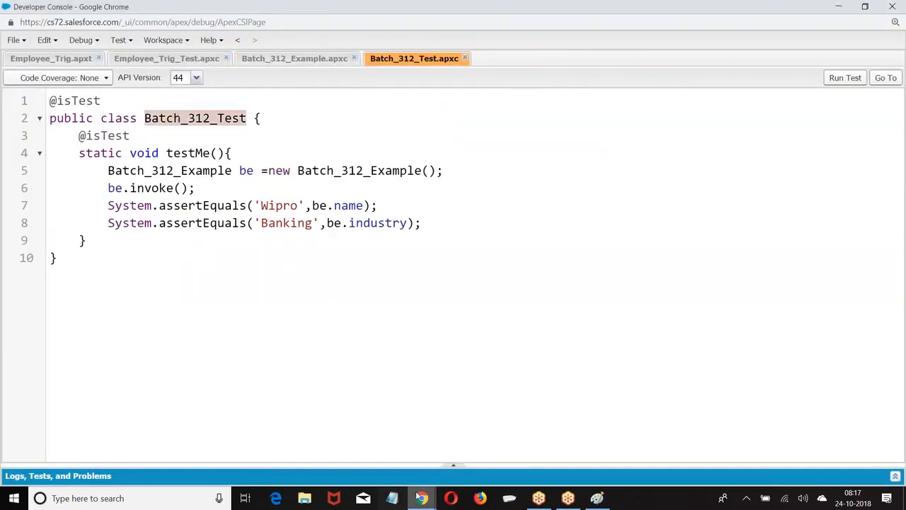
# Return to the browser and go back to the Spring_3_Req1021_1027_Release_V2 inbound change set
pyautogui.moveTo(421, 497)
pyautogui.click(358, 460)
pyautogui.scroll(5, 210, 212)
pyautogui.click(227, 170)
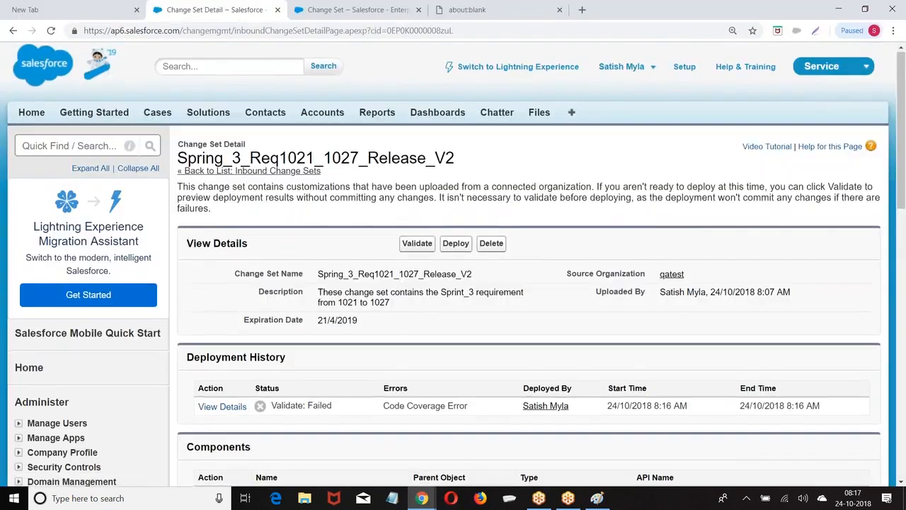
# Start a change set validation with Run specified tests and enter 'Batch_312_Test,' in the test list
pyautogui.scroll(-2, 227, 170)
pyautogui.click(418, 131)
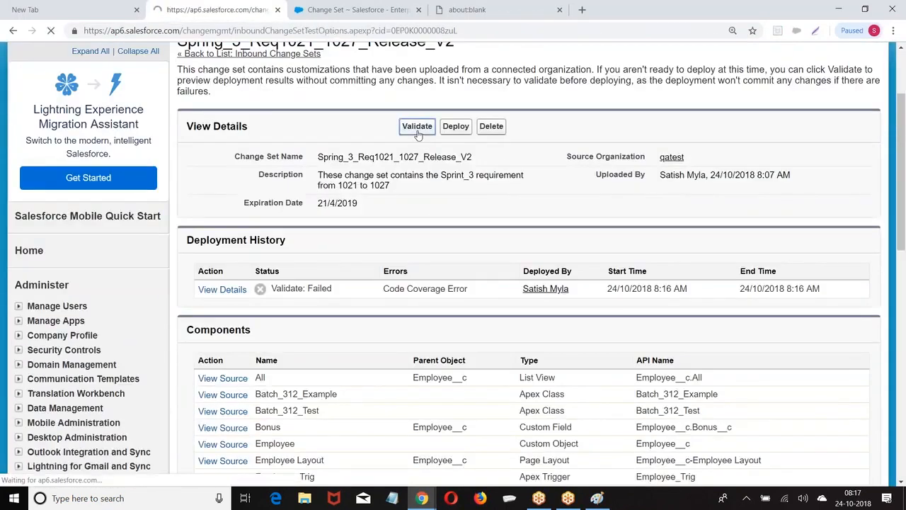
pyautogui.click(209, 356)
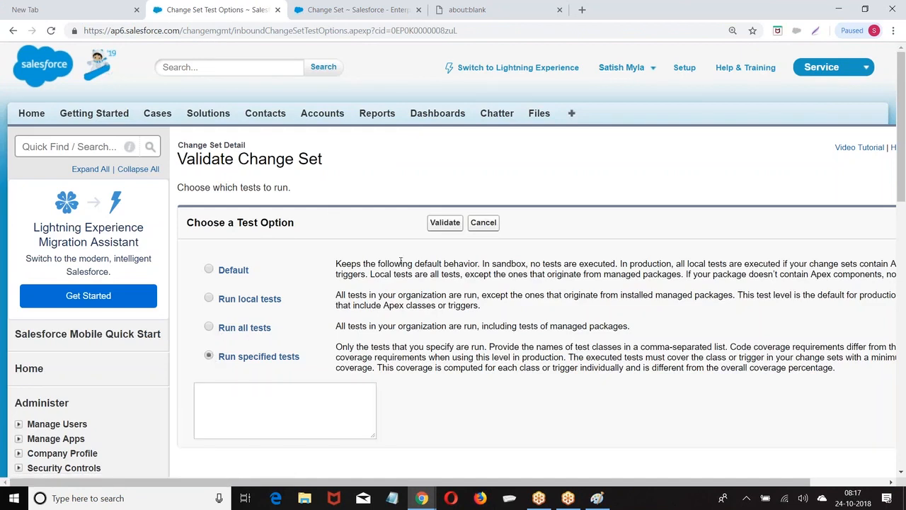
pyautogui.scroll(-3, 241, 283)
pyautogui.click(240, 229)
pyautogui.hotkey('ctrl', 'v')
pyautogui.write(',')
# Copy Employee_Trig_Test from the Developer Console into the test list, then submit and confirm the validation
pyautogui.moveTo(421, 498)
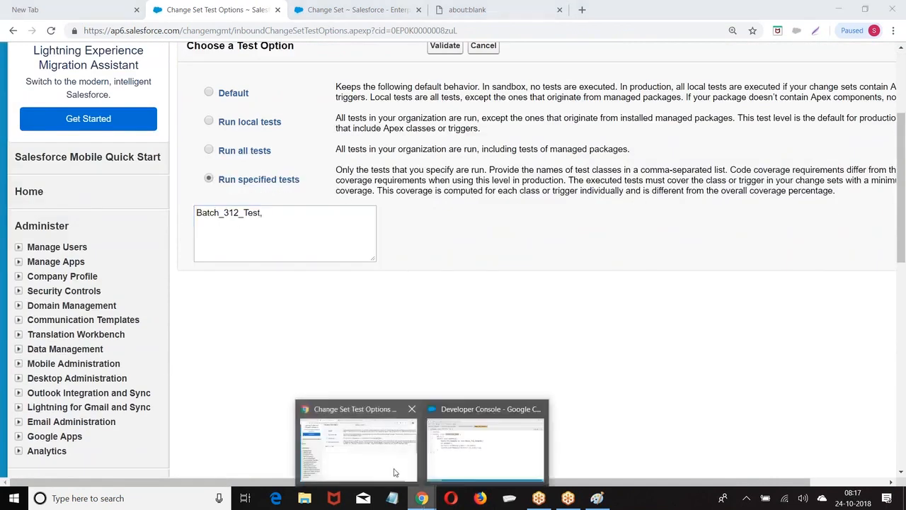
pyautogui.click(465, 446)
pyautogui.click(162, 60)
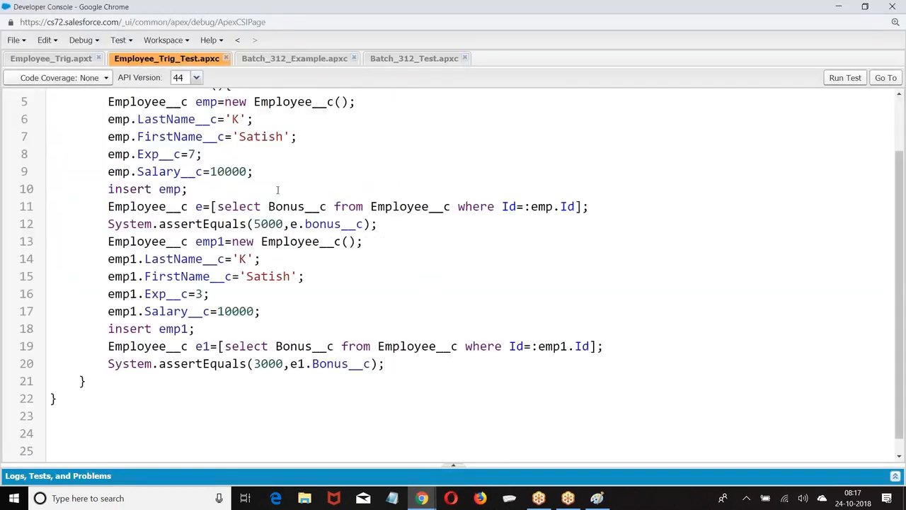
pyautogui.scroll(3, 277, 190)
pyautogui.click(218, 118)
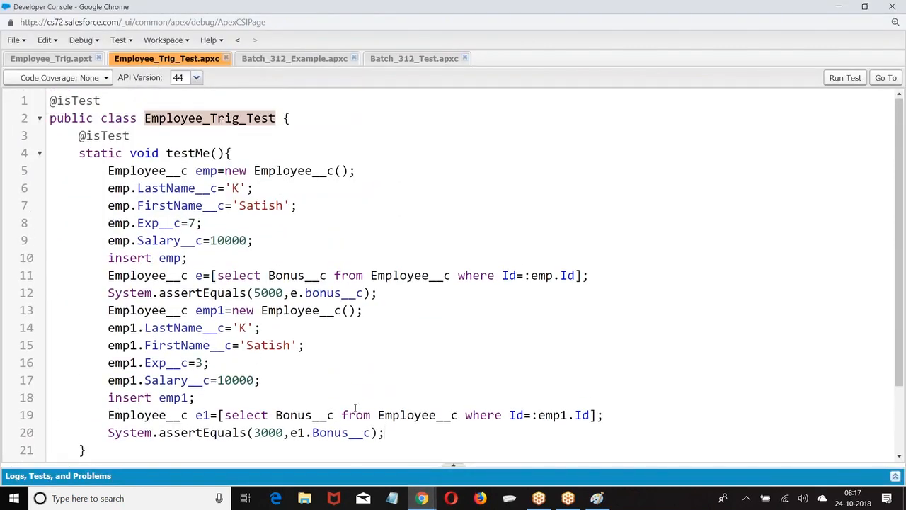
pyautogui.moveTo(421, 497)
pyautogui.click(358, 446)
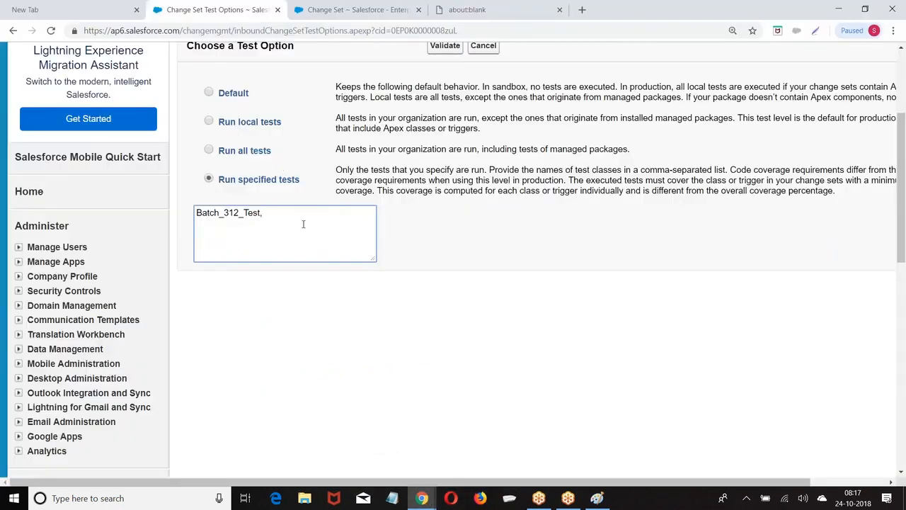
pyautogui.write('Employee_Trig_Test')
pyautogui.click(450, 49)
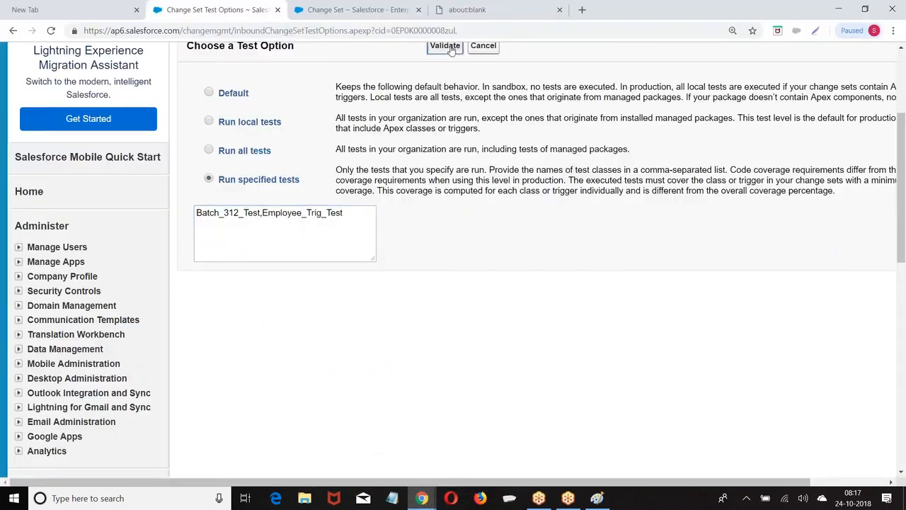
pyautogui.click(427, 251)
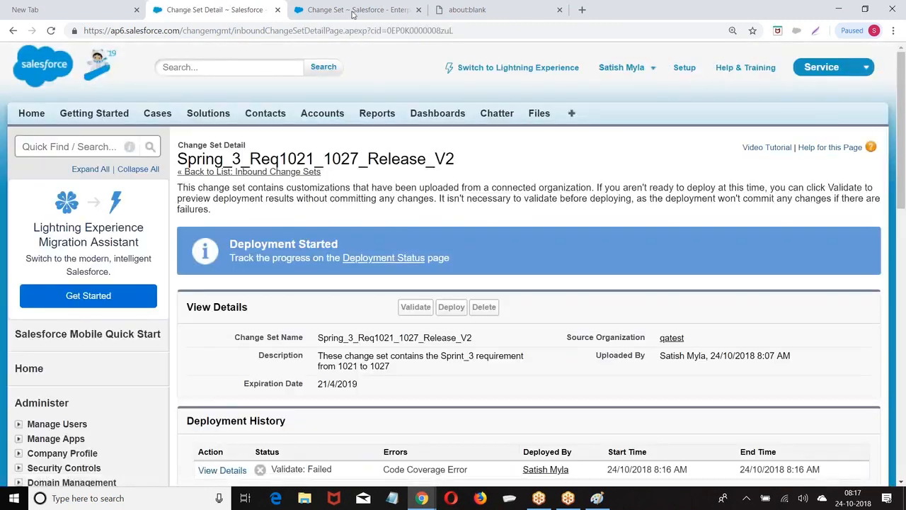
# Reload the change set page and confirm Deployment History shows the new Validate: Succeeded row
pyautogui.press('Return')
pyautogui.scroll(-5, 315, 212)
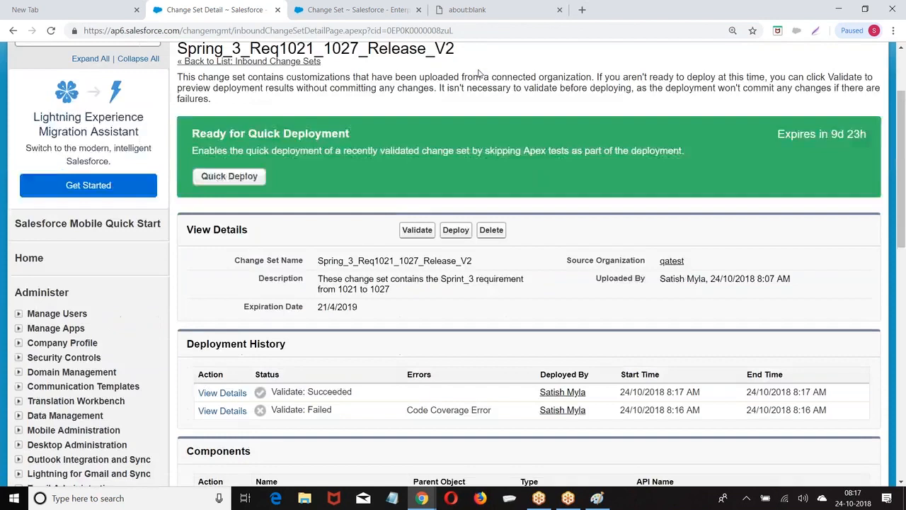
pyautogui.doubleClick(310, 208)
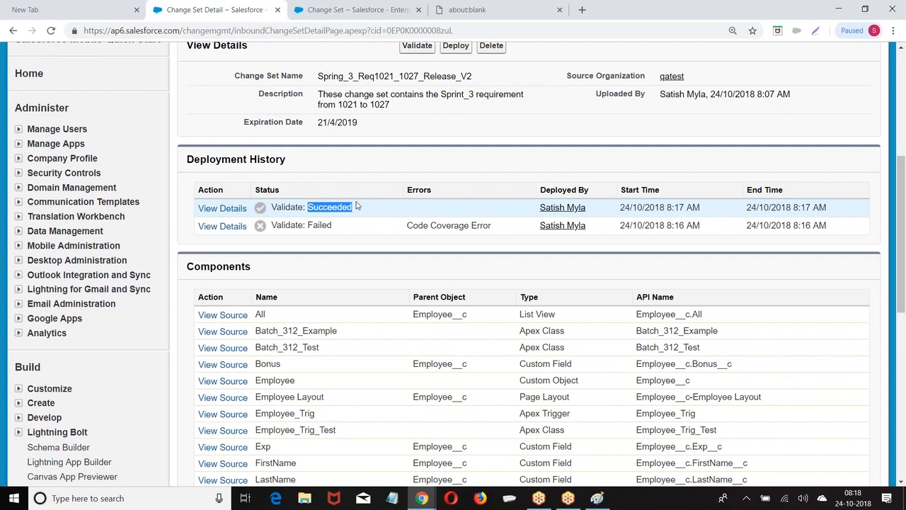
pyautogui.scroll(3, 357, 205)
pyautogui.scroll(-2, 453, 108)
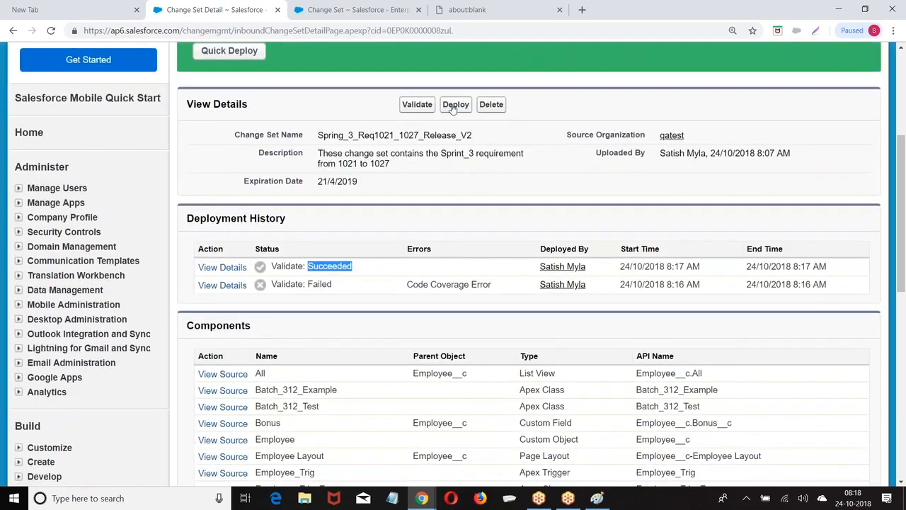
# Begin deploying the validated change set and select Run specified tests
pyautogui.click(455, 105)
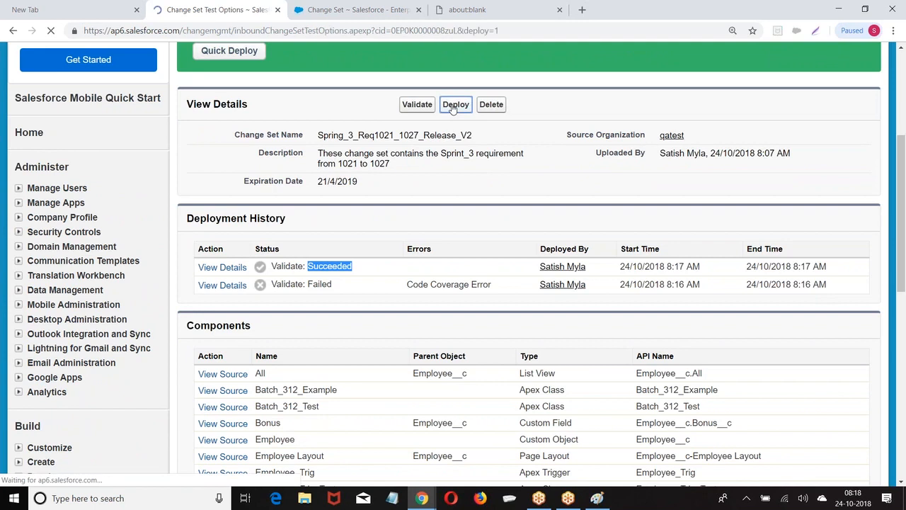
pyautogui.scroll(-1, 453, 108)
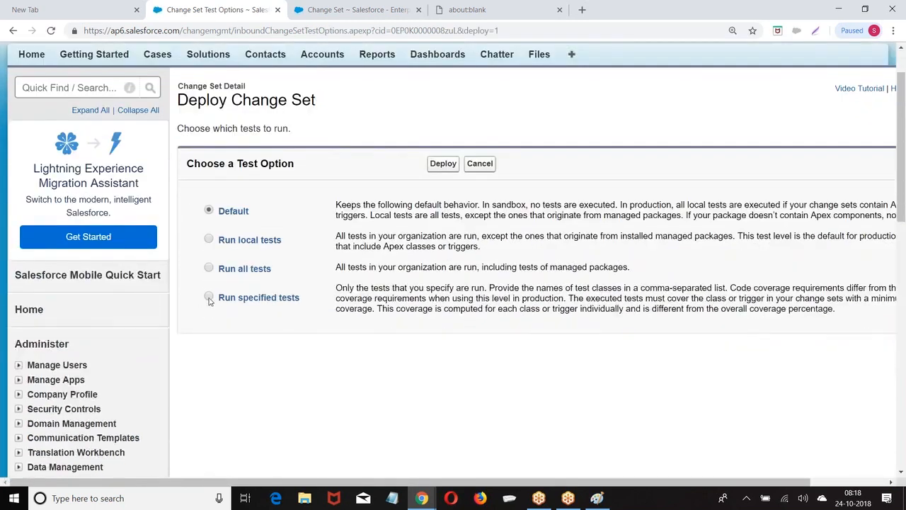
pyautogui.click(209, 298)
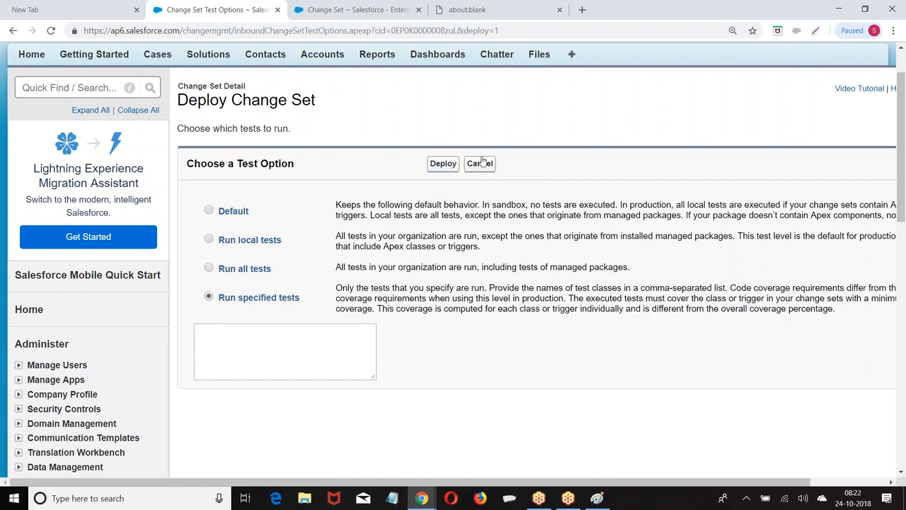
# Cancel the Deploy Change Set page to return to the detail page marked Ready for Quick Deployment
pyautogui.click(480, 164)
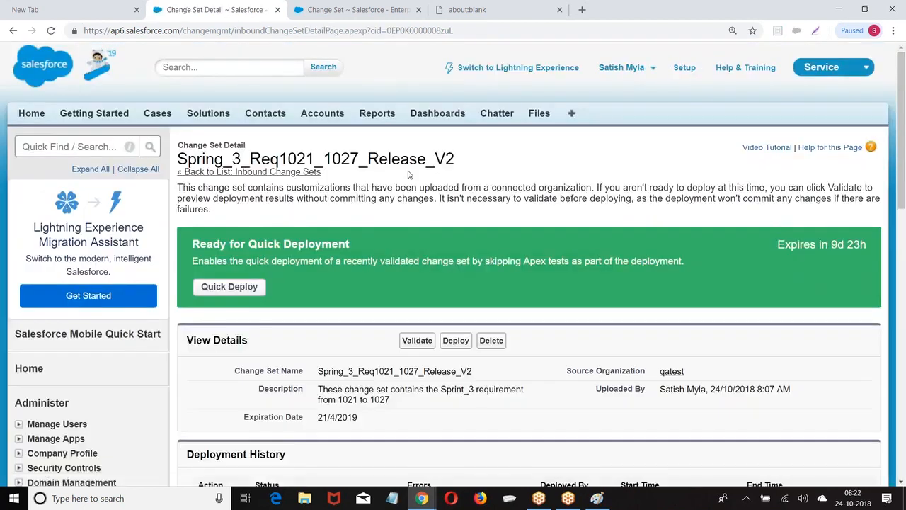
pyautogui.scroll(-2, 508, 207)
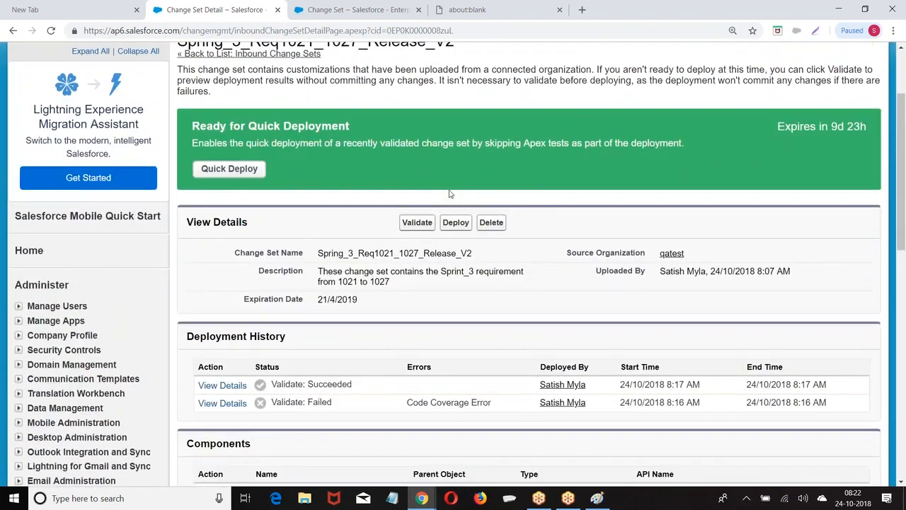
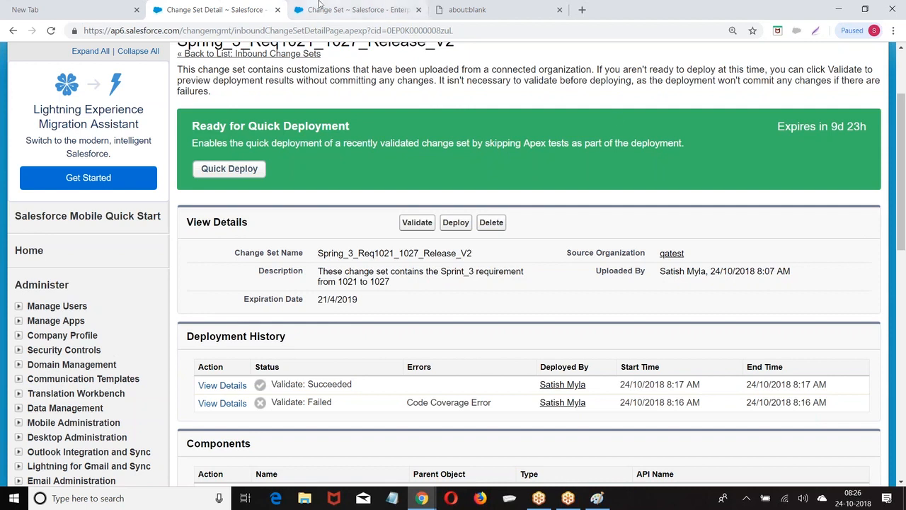
# Look over the outbound and inbound change set pages in the browser
pyautogui.click(357, 10)
pyautogui.scroll(-5, 531, 318)
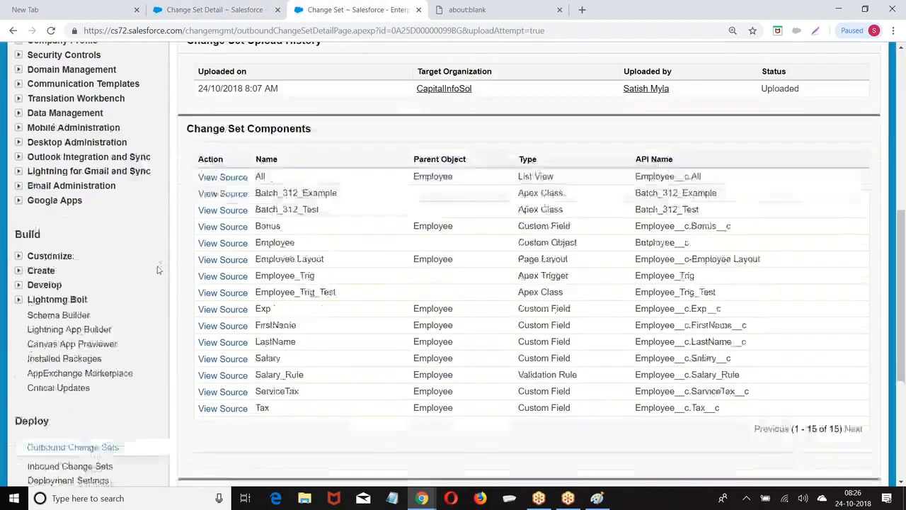
pyautogui.scroll(4, 530, 318)
pyautogui.click(213, 10)
pyautogui.scroll(-6, 126, 219)
pyautogui.scroll(2, 125, 219)
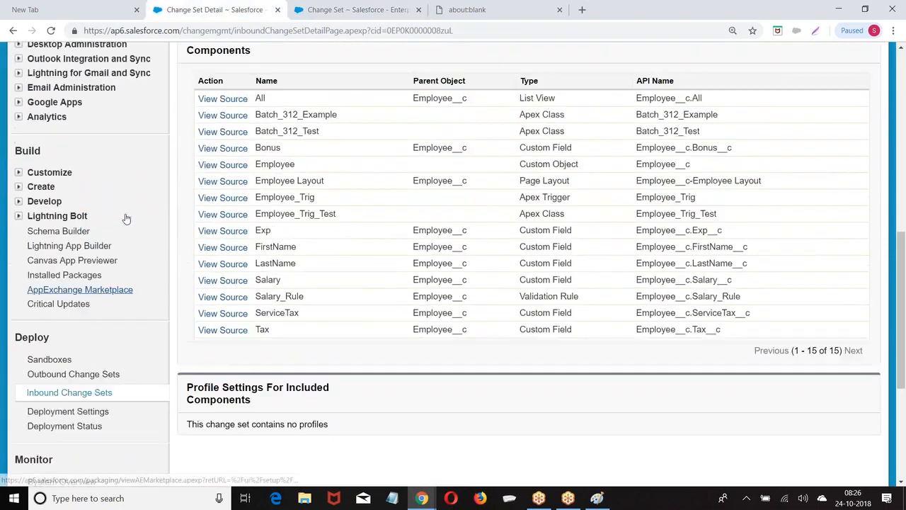
pyautogui.scroll(-3, 69, 242)
# Open the Sandboxes list in Setup and start a blank Notepad note
pyautogui.click(49, 221)
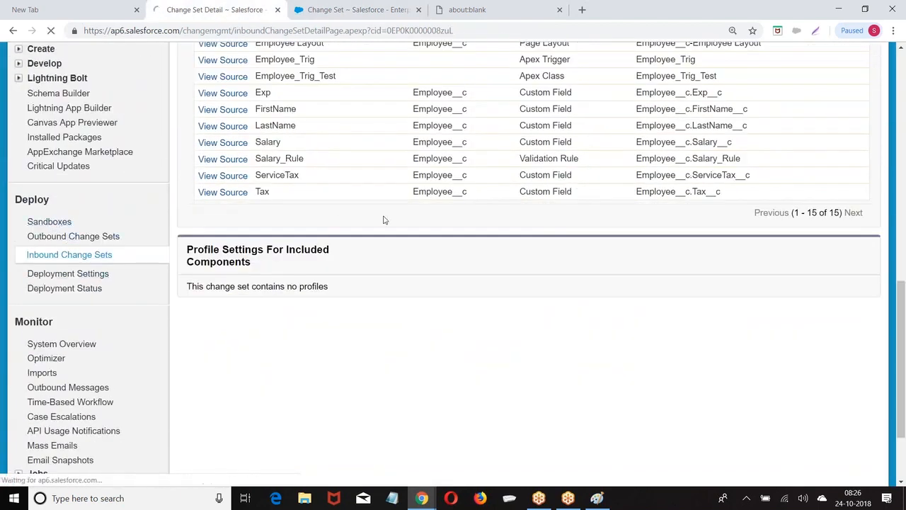
pyautogui.scroll(-3, 317, 189)
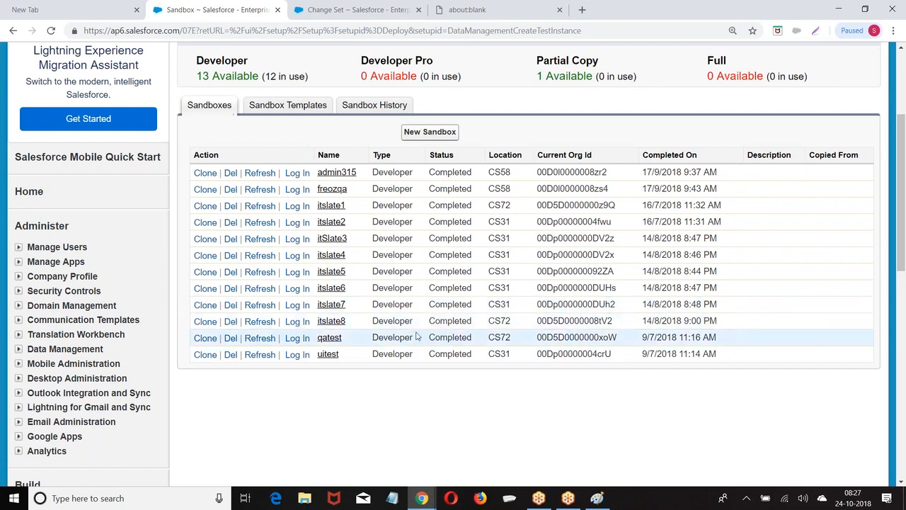
pyautogui.click(391, 497)
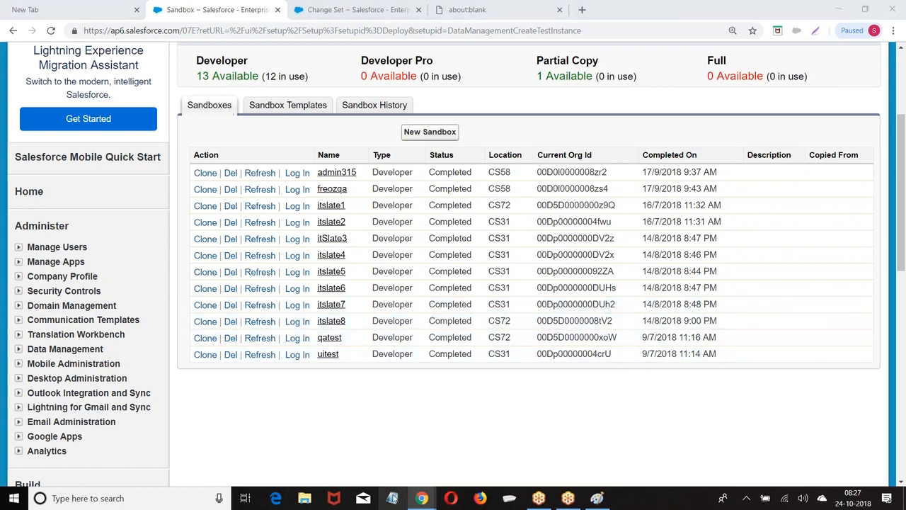
# Write a first note line 'sandbox :' followed by the qatest sandbox login username
pyautogui.moveTo(344, 91); pyautogui.dragTo(591, 113)
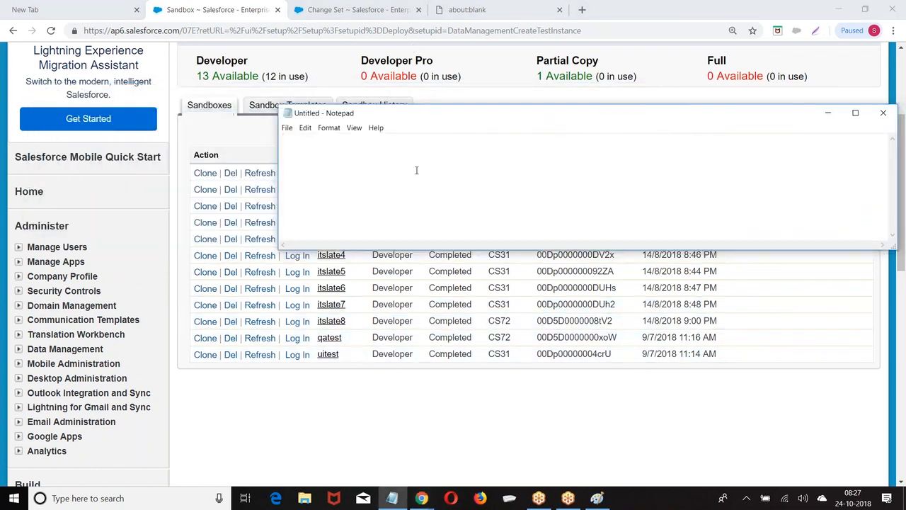
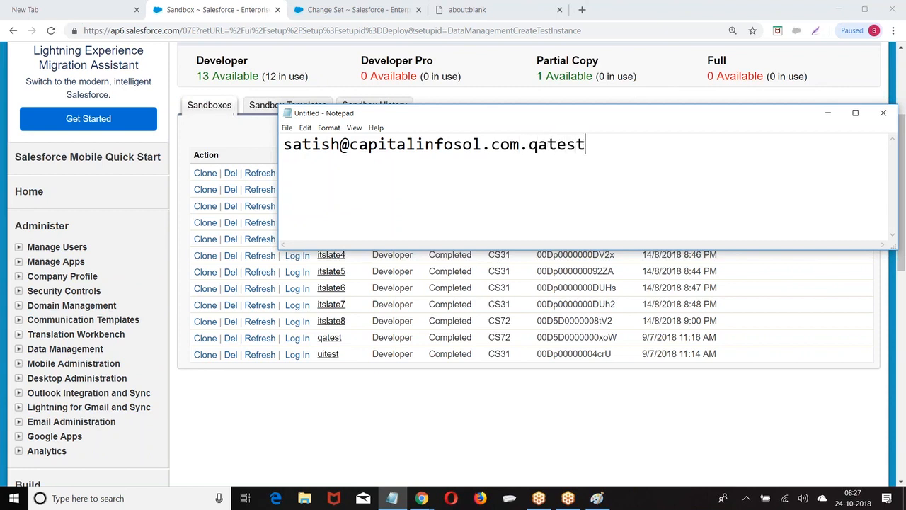
pyautogui.click(283, 144)
pyautogui.write('satn')
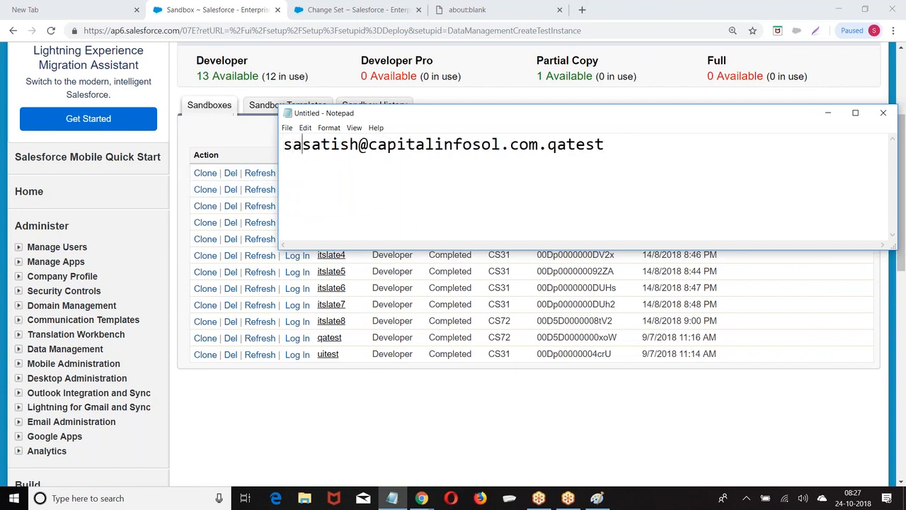
pyautogui.press('BackSpace')
pyautogui.press('BackSpace')
pyautogui.write('ndbox :')
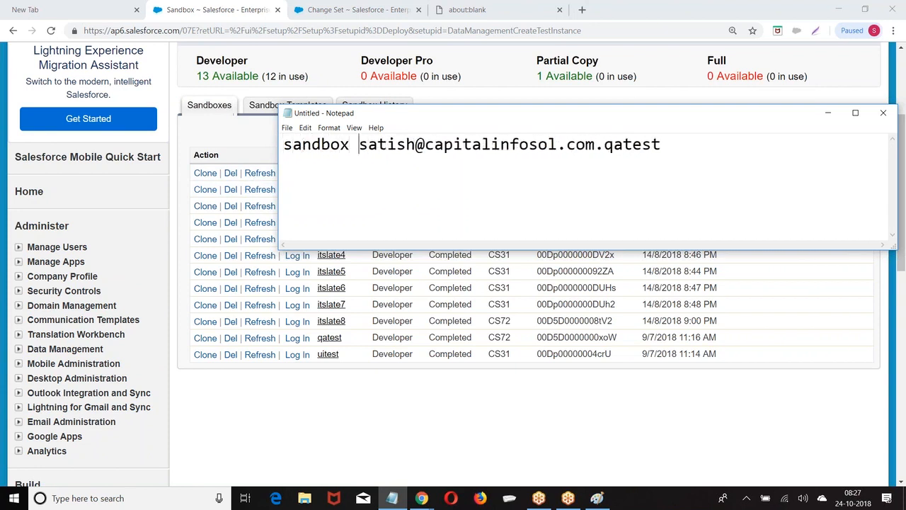
# Add a second 'sandbox :' line with the uitest sandbox login username
pyautogui.click(687, 138)
pyautogui.press('Return')
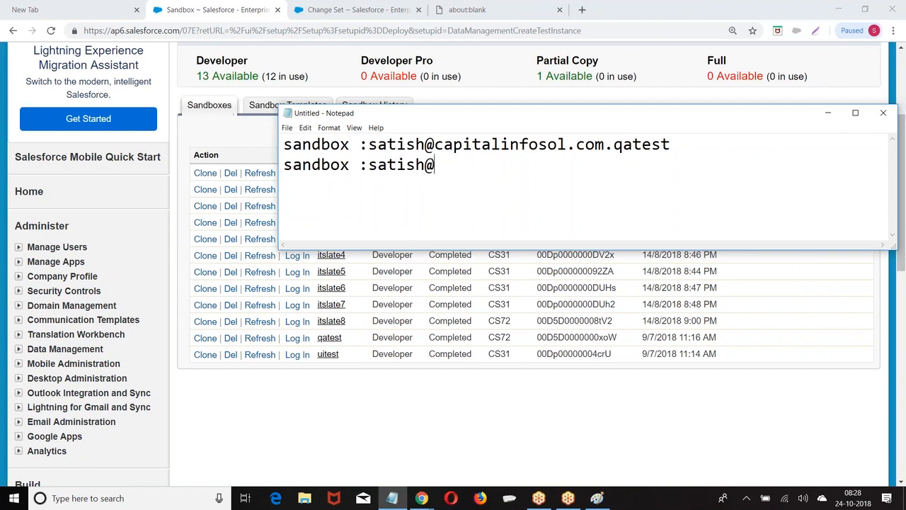
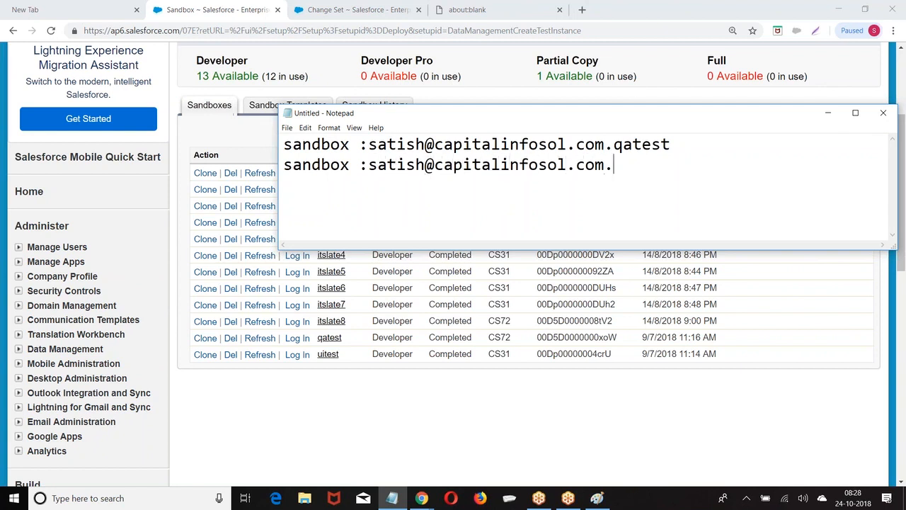
pyautogui.press('Return')
pyautogui.press('Return')
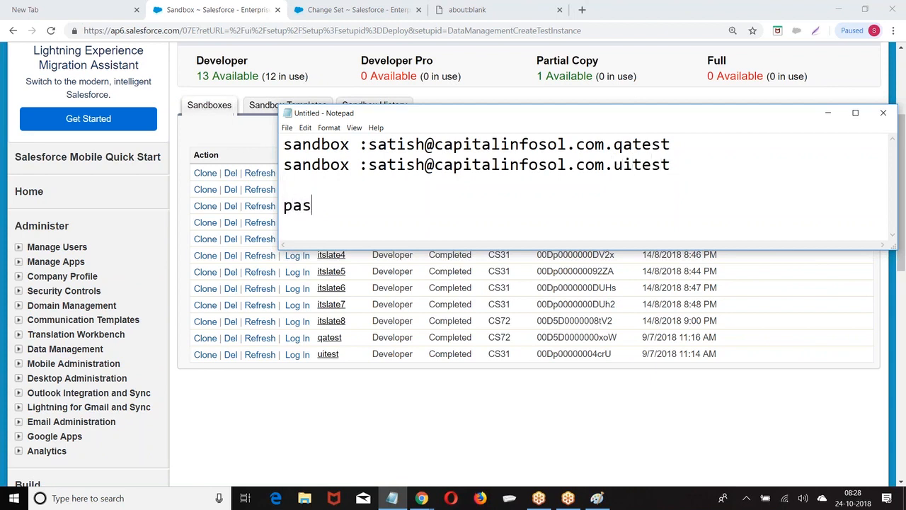
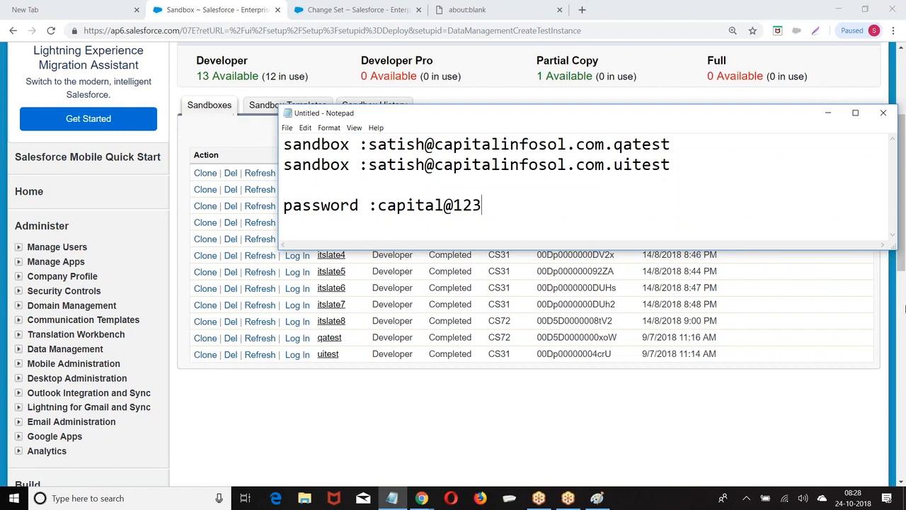
# Add a 'password :' line with the shared sandbox password to the note
pyautogui.click(890, 472)
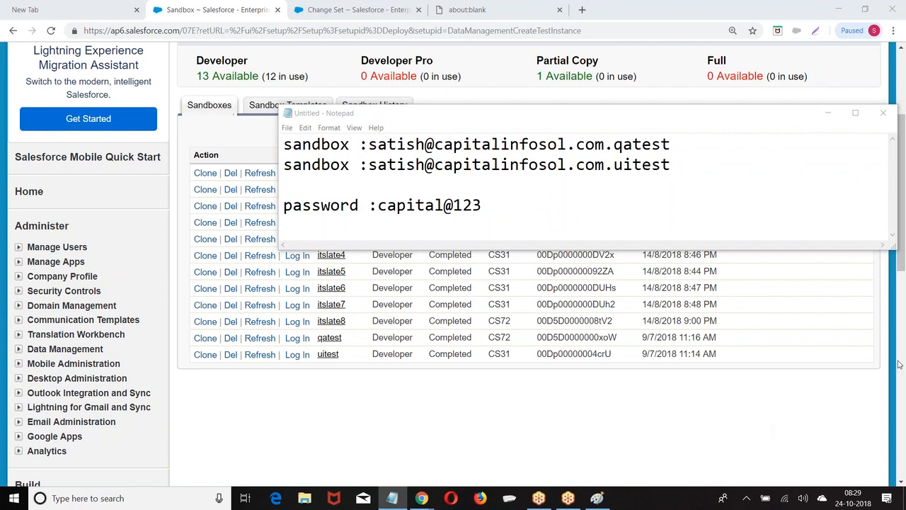
pyautogui.click(842, 111)
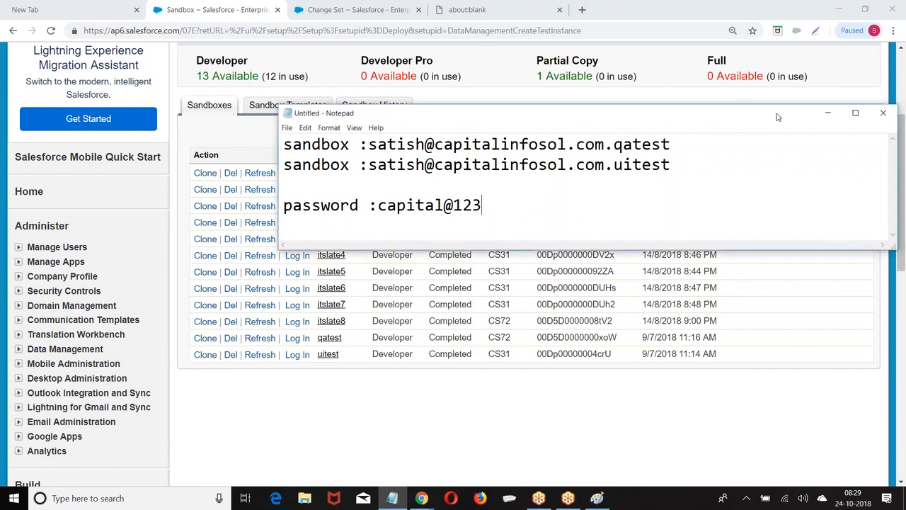
# Hide the note and return to the outbound change set page in the browser
pyautogui.click(827, 113)
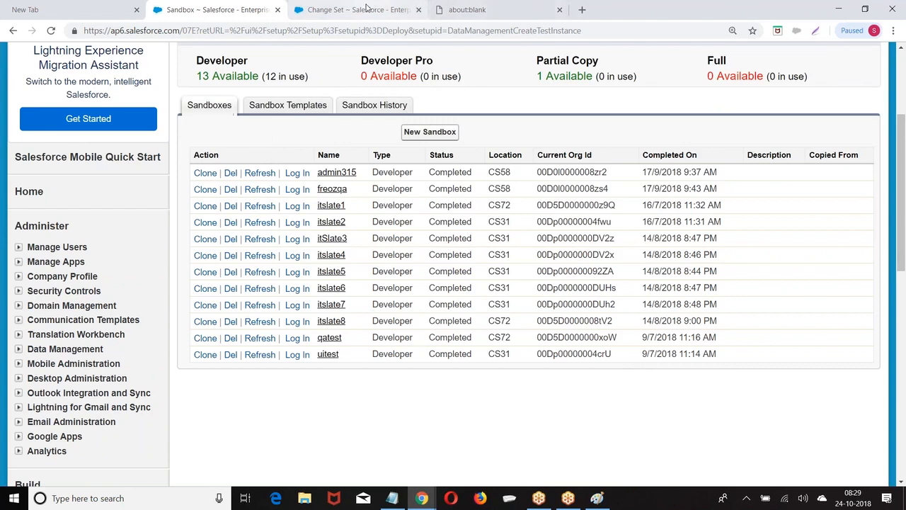
pyautogui.click(366, 9)
pyautogui.scroll(-4, 414, 212)
pyautogui.scroll(4, 418, 201)
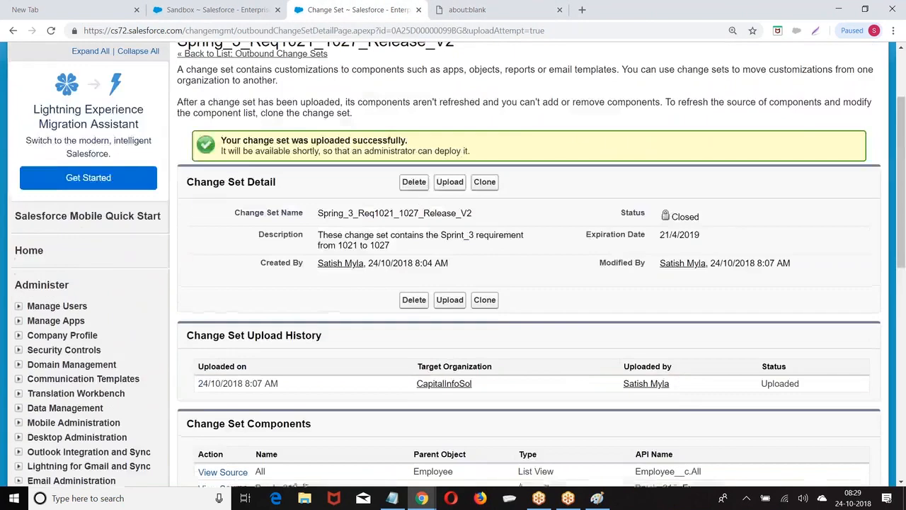
pyautogui.scroll(2, 417, 197)
pyautogui.scroll(-8, 417, 212)
# Create and save a new outbound change set named Test
pyautogui.click(72, 270)
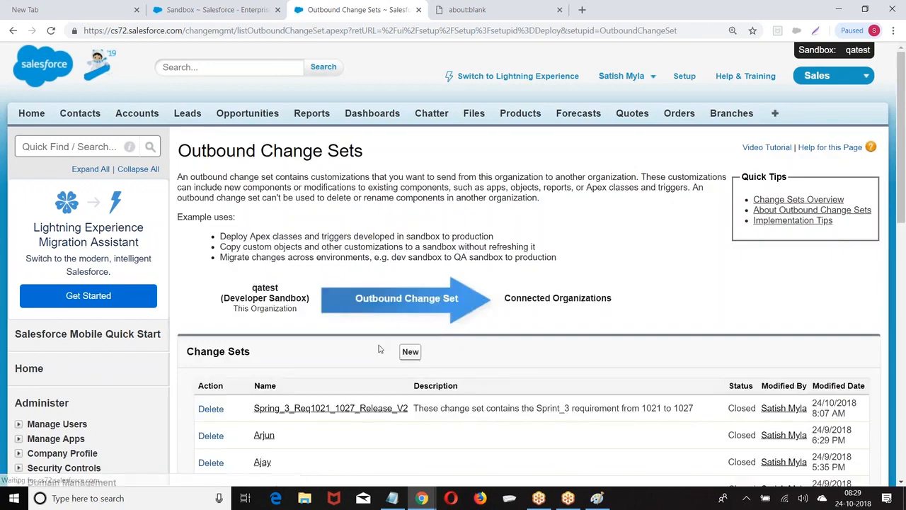
pyautogui.scroll(-2, 382, 350)
pyautogui.click(410, 177)
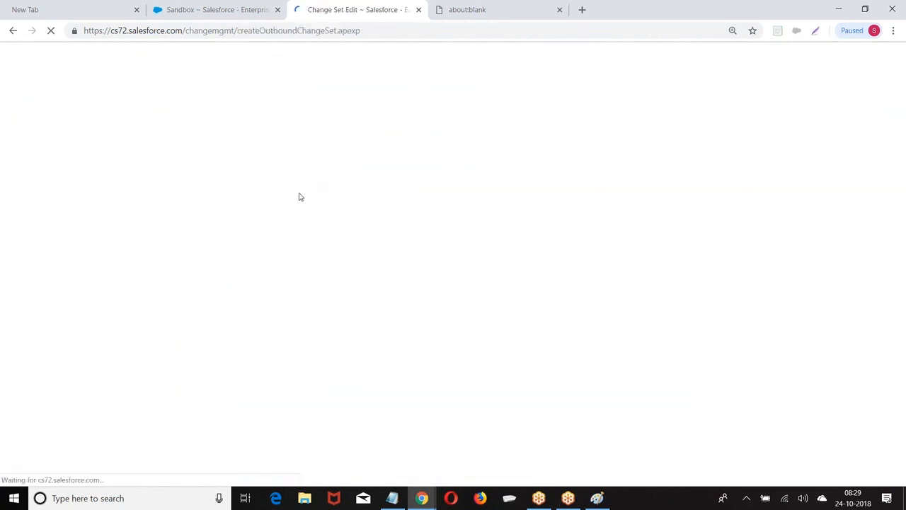
pyautogui.click(330, 227)
pyautogui.write('Test')
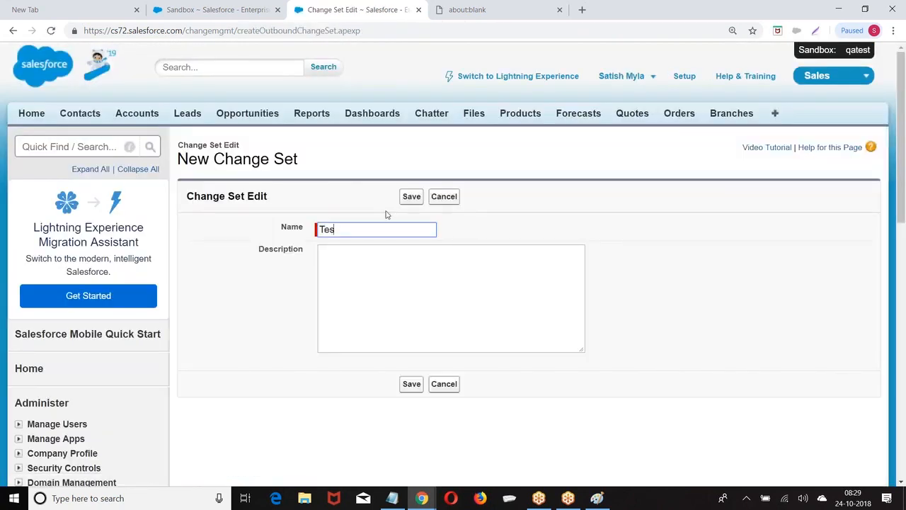
pyautogui.click(412, 196)
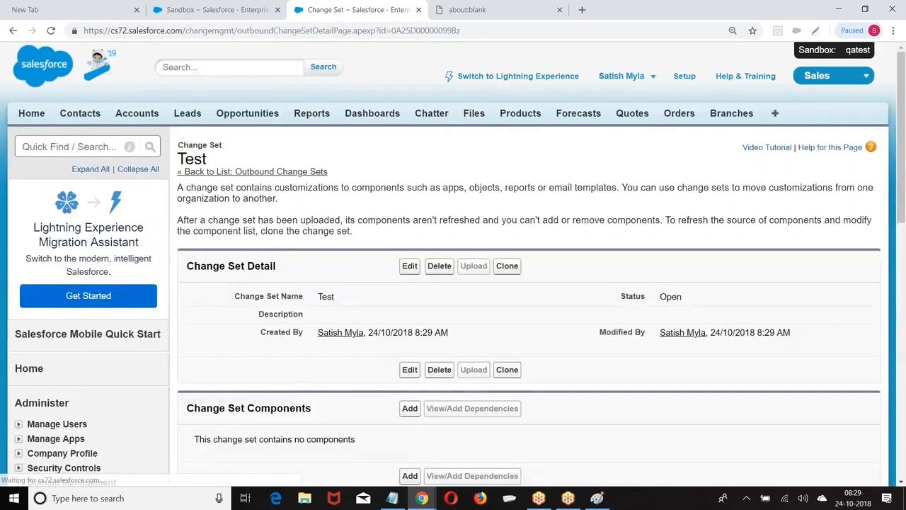
pyautogui.scroll(-3, 425, 283)
# Start adding components to Test and browse the Component Type list, leaving App selected
pyautogui.click(411, 230)
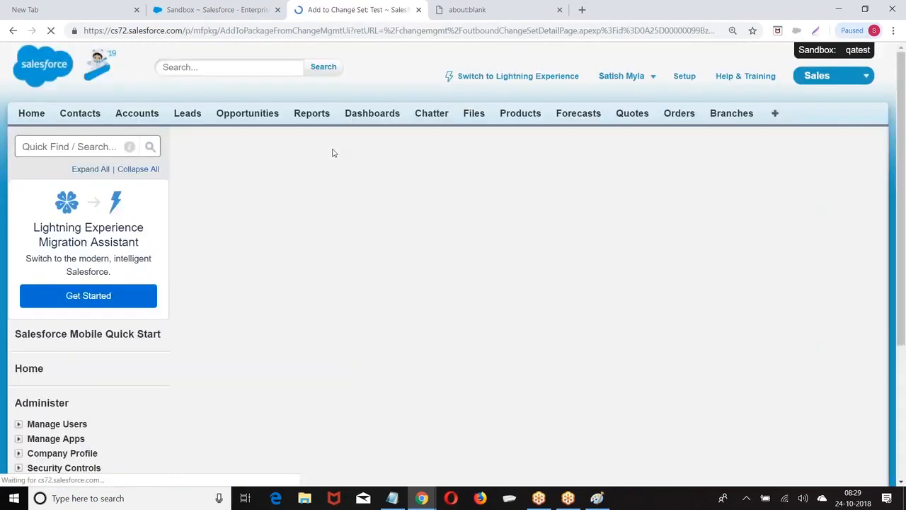
pyautogui.scroll(-2, 284, 205)
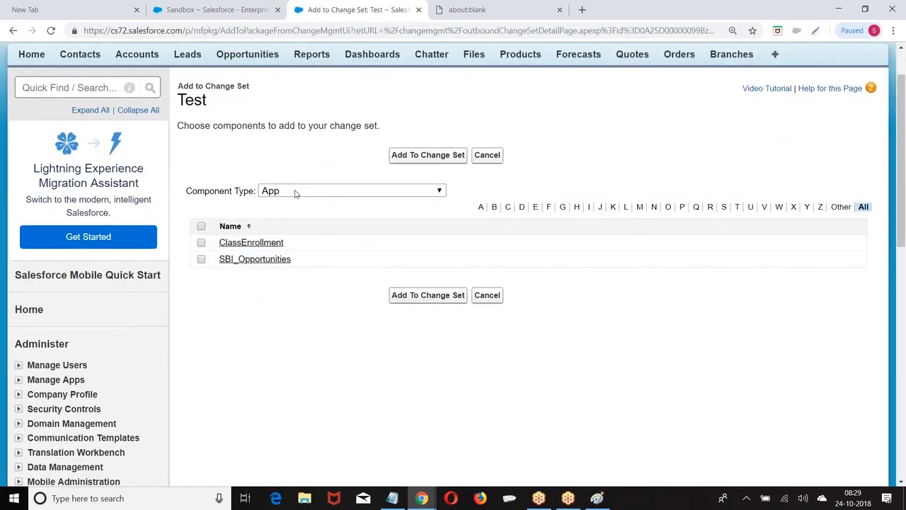
pyautogui.click(286, 192)
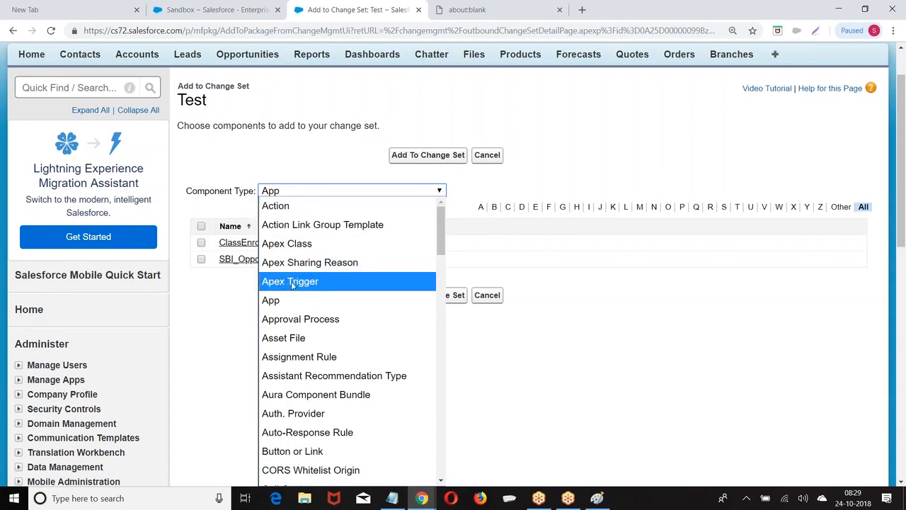
pyautogui.scroll(-2, 292, 283)
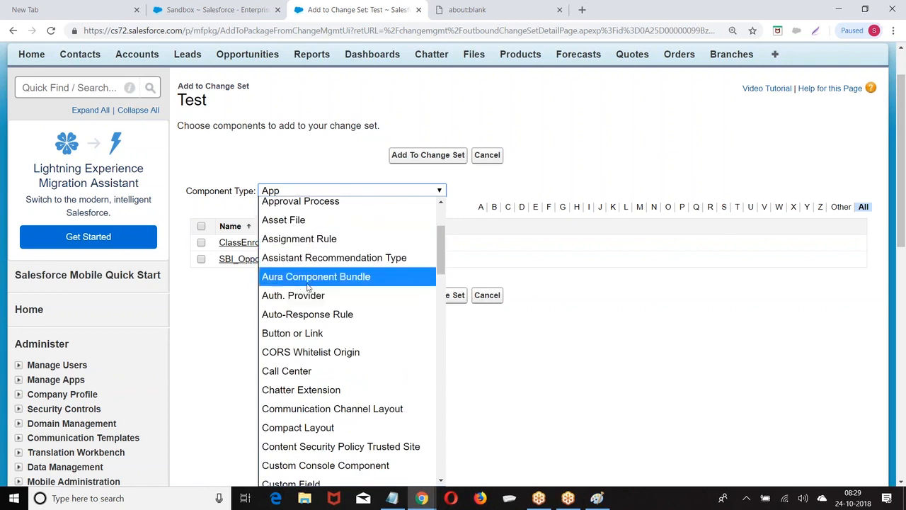
pyautogui.scroll(-2, 278, 259)
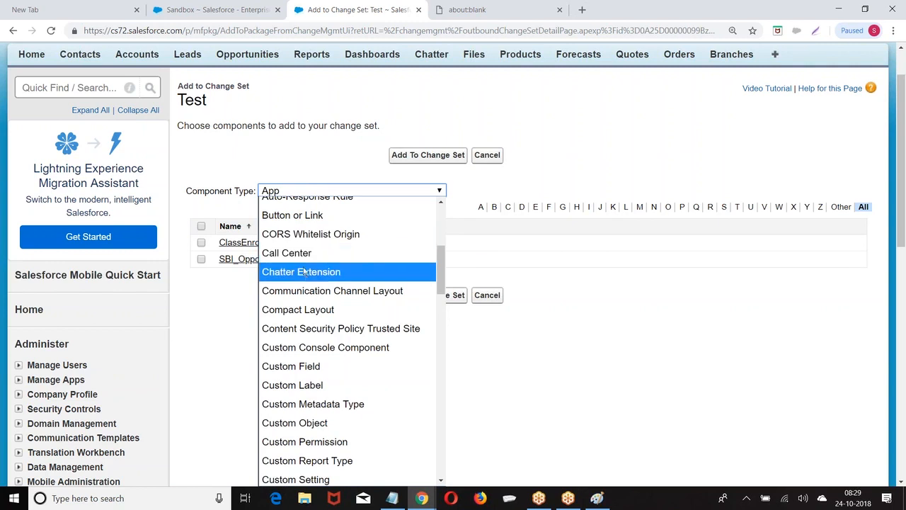
pyautogui.scroll(-2, 306, 280)
pyautogui.scroll(-2, 306, 279)
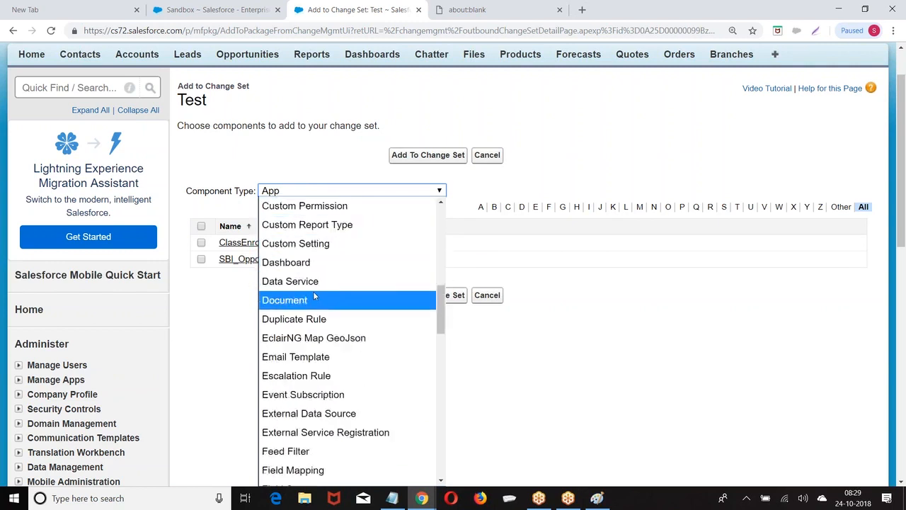
pyautogui.scroll(-2, 315, 296)
pyautogui.scroll(-4, 317, 280)
pyautogui.scroll(-8, 316, 284)
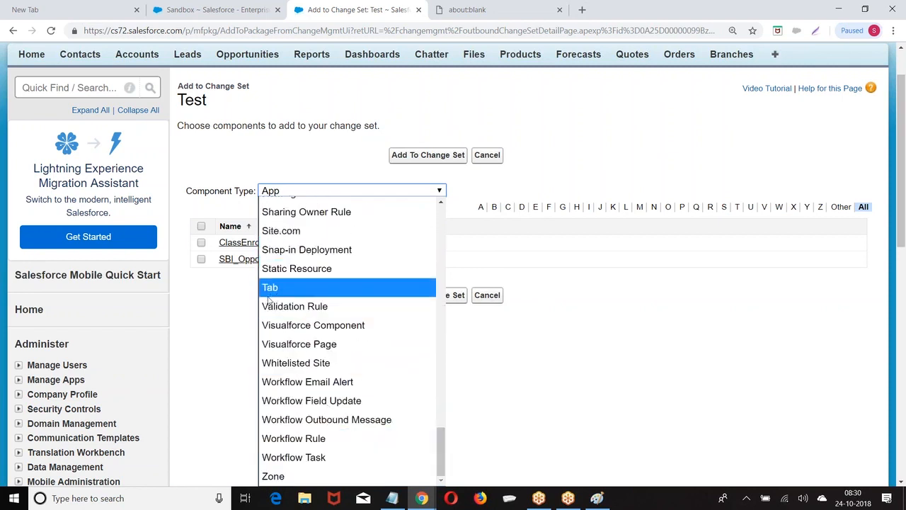
pyautogui.moveTo(444, 433); pyautogui.dragTo(450, 370)
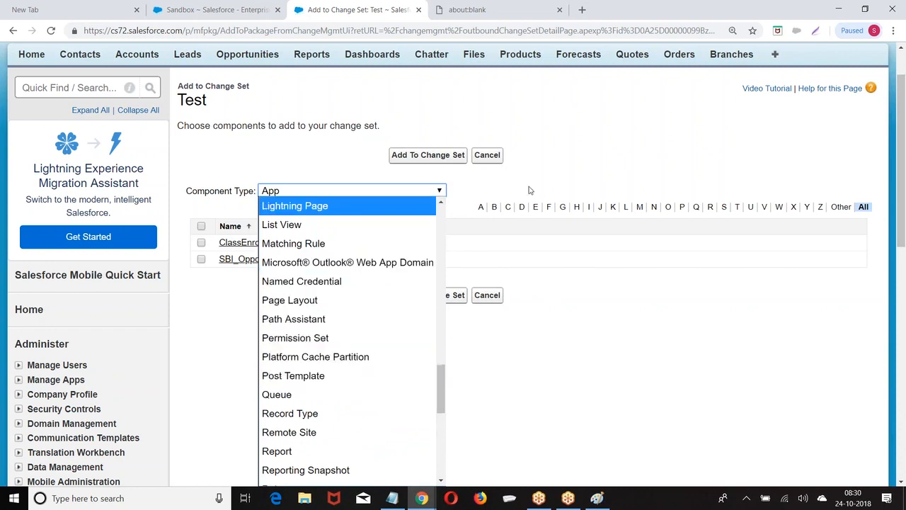
pyautogui.click(562, 186)
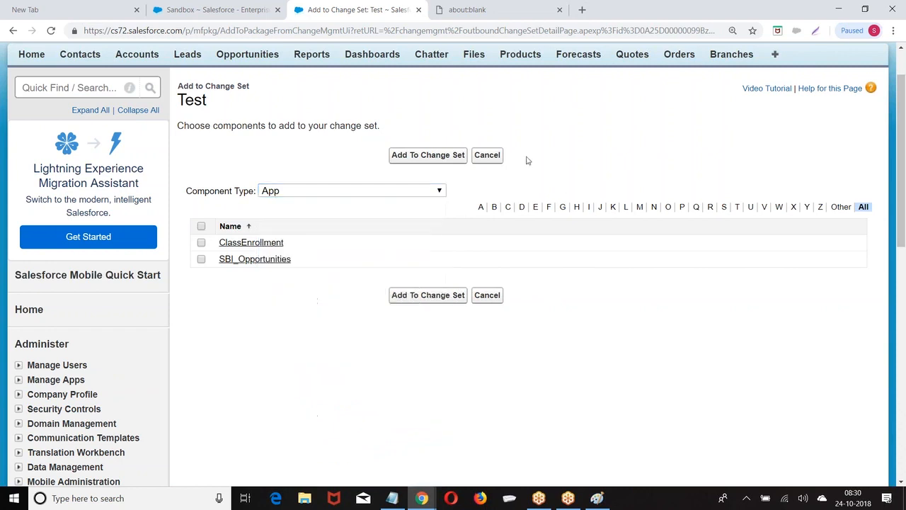
# Cancel the component picker and delete the Test change set, confirming the deletion
pyautogui.click(487, 155)
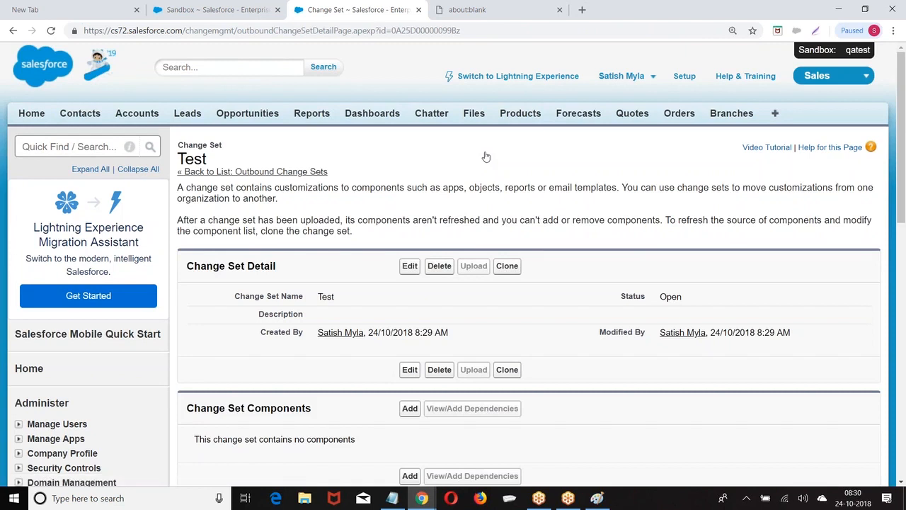
pyautogui.click(439, 265)
pyautogui.click(427, 207)
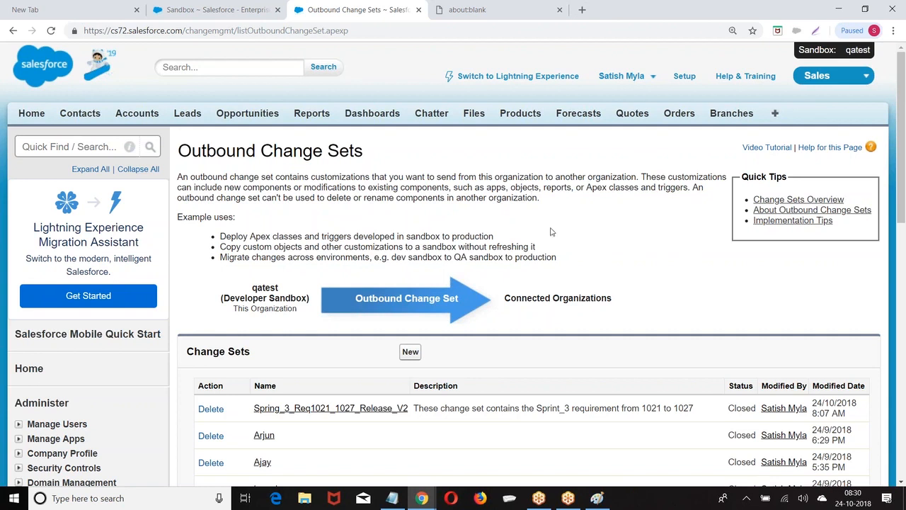
# Open the About Outbound Change Sets help article from Quick Tips
pyautogui.scroll(-2, 588, 244)
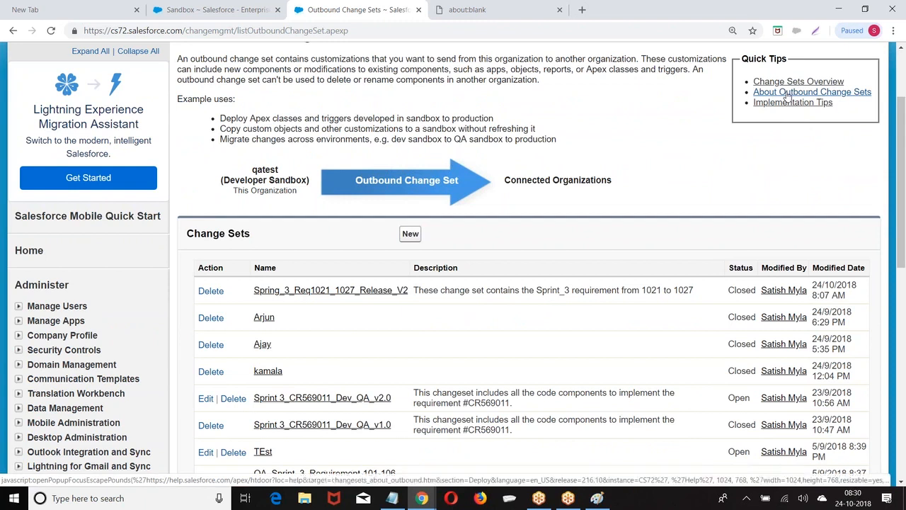
pyautogui.click(787, 96)
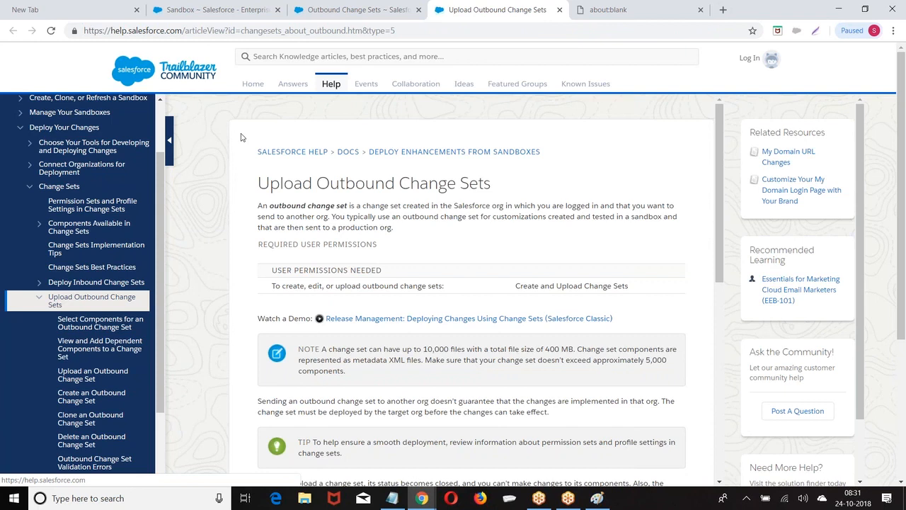
# Open the Delete an Outbound Change Set article in a new tab and in place
pyautogui.scroll(-1, 218, 125)
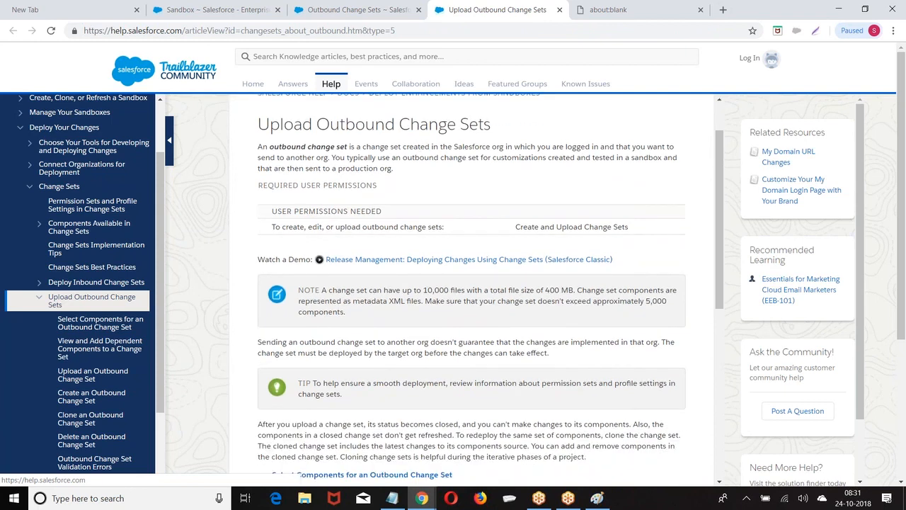
pyautogui.scroll(-5, 472, 290)
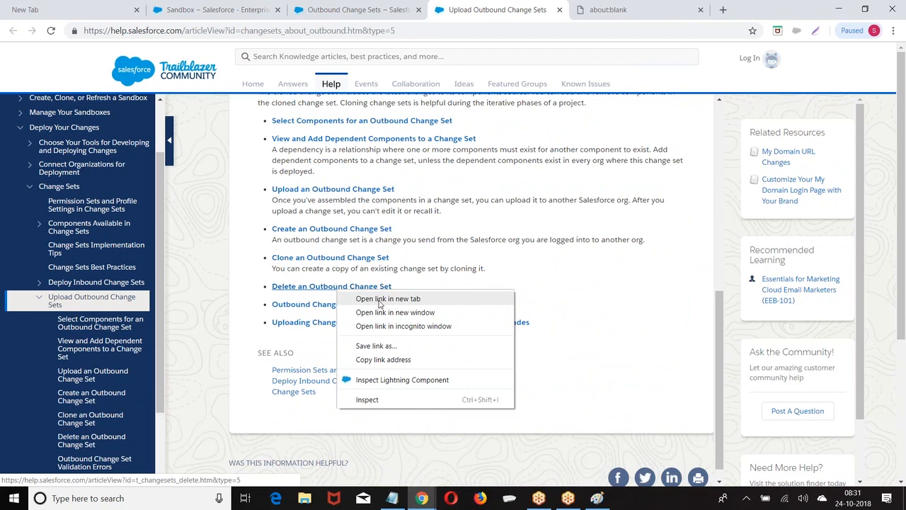
pyautogui.click(379, 303)
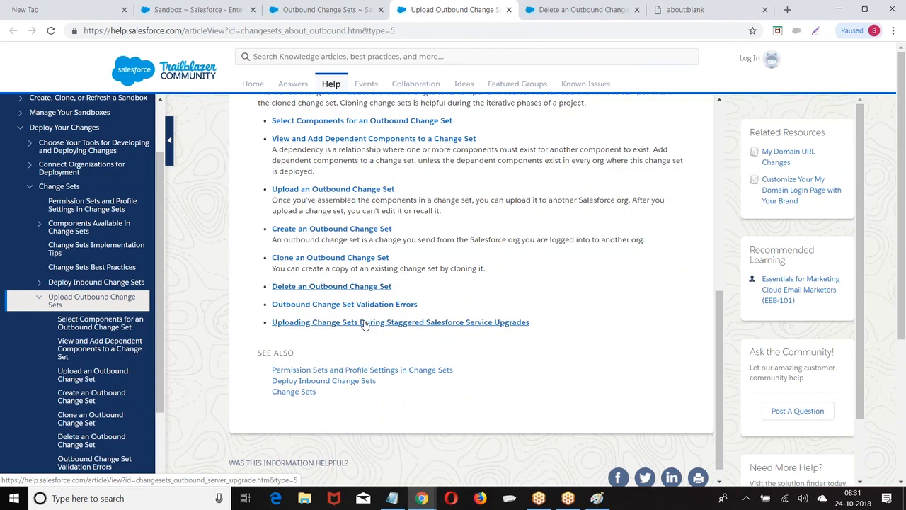
pyautogui.click(325, 287)
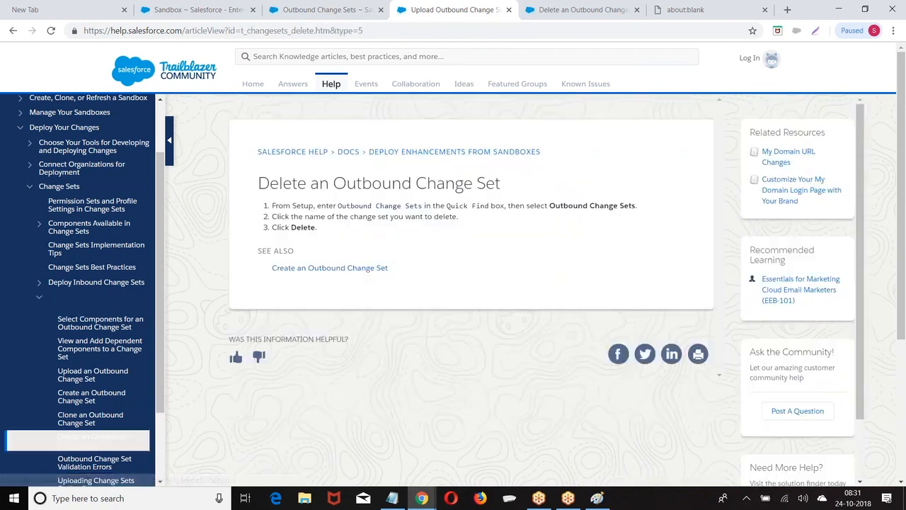
# Read the delete instructions, then go to Monitor Deployments in the help navigation
pyautogui.scroll(-2, 380, 233)
pyautogui.scroll(2, 381, 234)
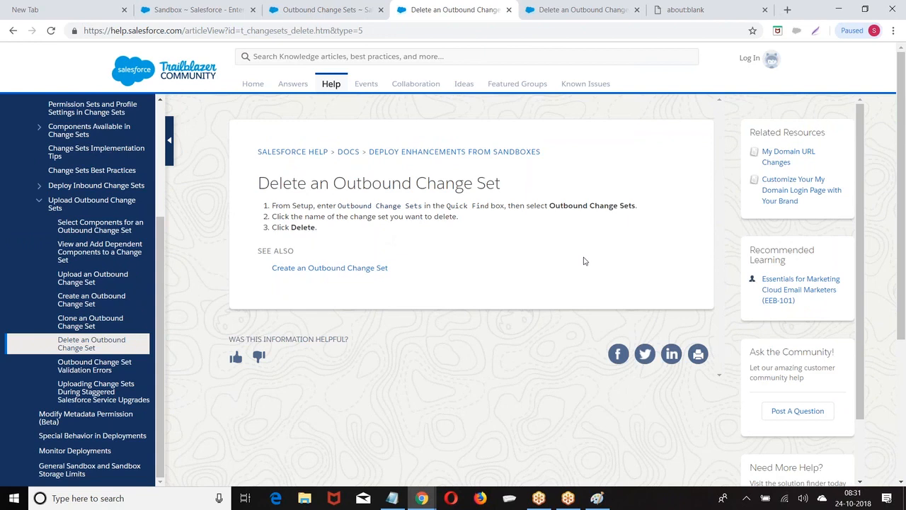
pyautogui.scroll(-1, 212, 311)
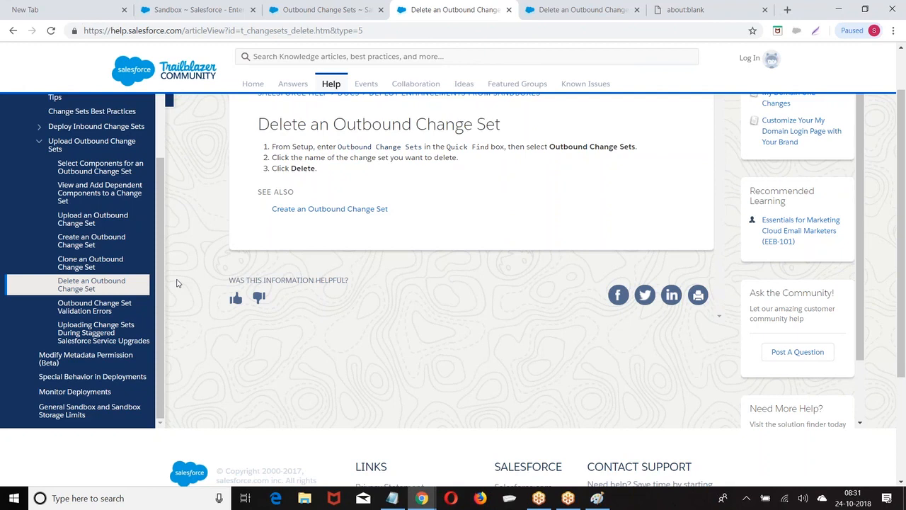
pyautogui.click(83, 392)
# Open Special Behavior in Deployments and highlight the sentence about Apex jobs pending
pyautogui.click(85, 411)
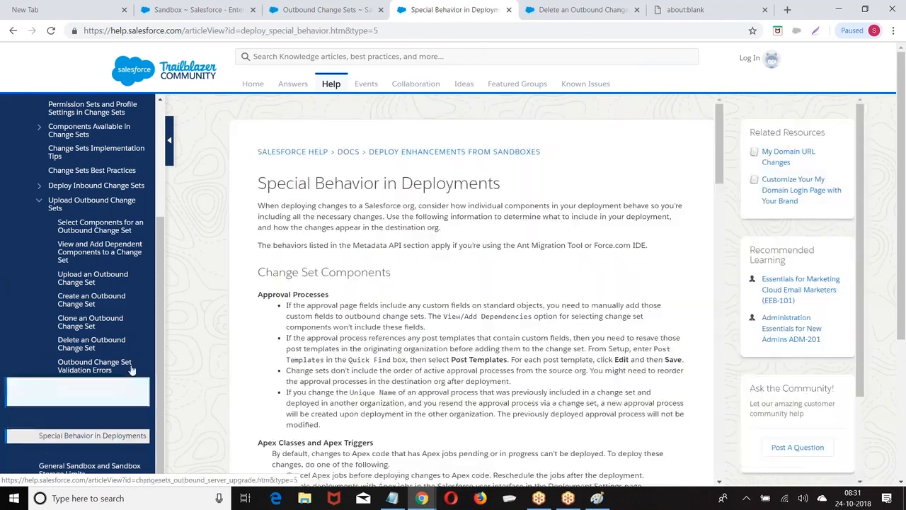
pyautogui.scroll(-1, 146, 346)
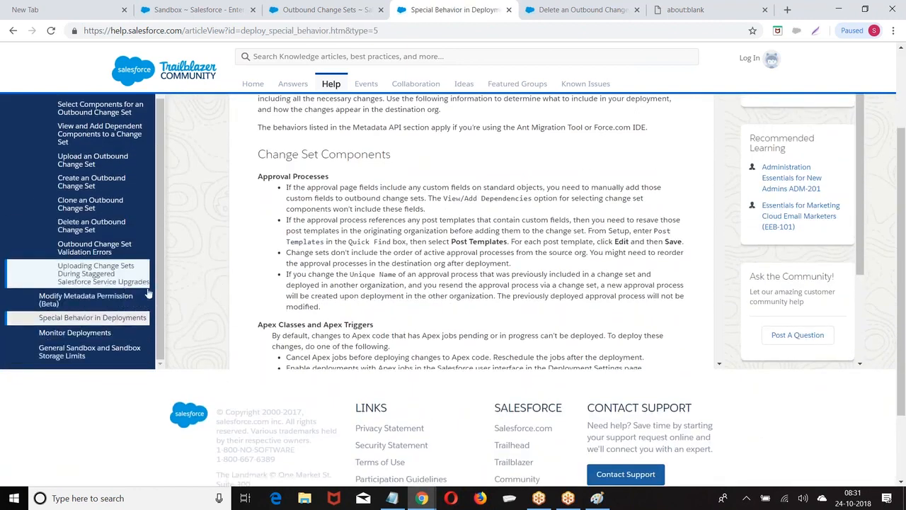
pyautogui.scroll(2, 187, 260)
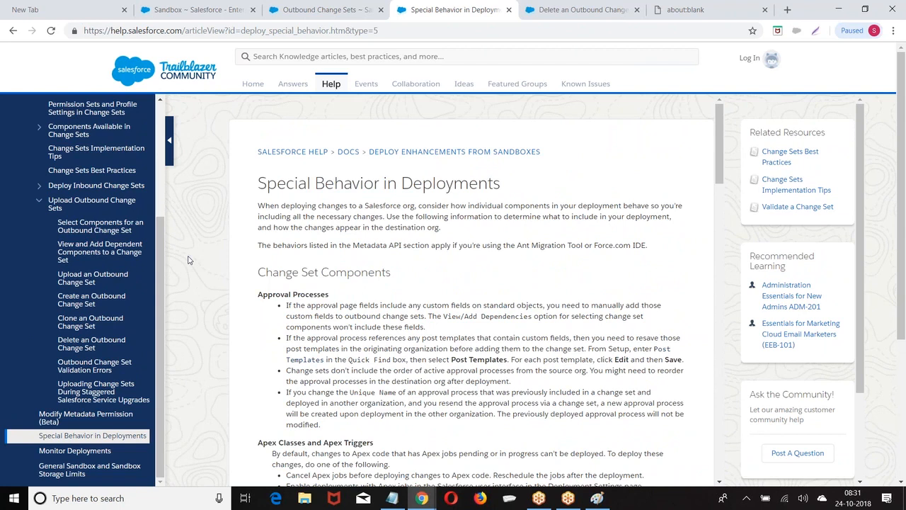
pyautogui.scroll(-2, 345, 269)
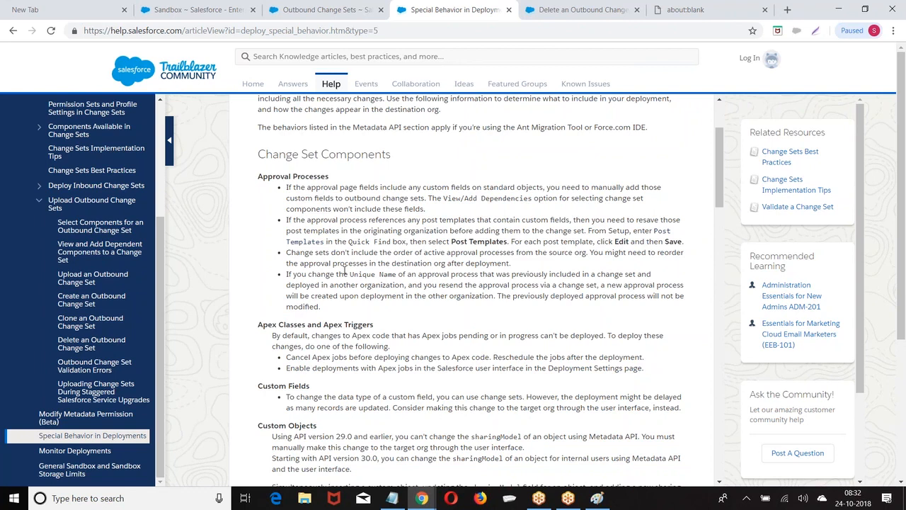
pyautogui.scroll(-3, 346, 271)
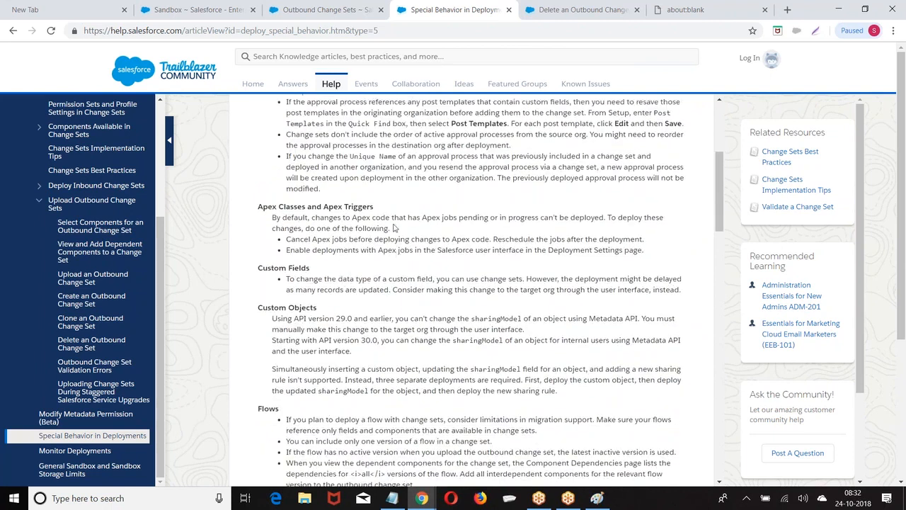
pyautogui.moveTo(358, 218); pyautogui.dragTo(504, 220)
pyautogui.scroll(3, 503, 220)
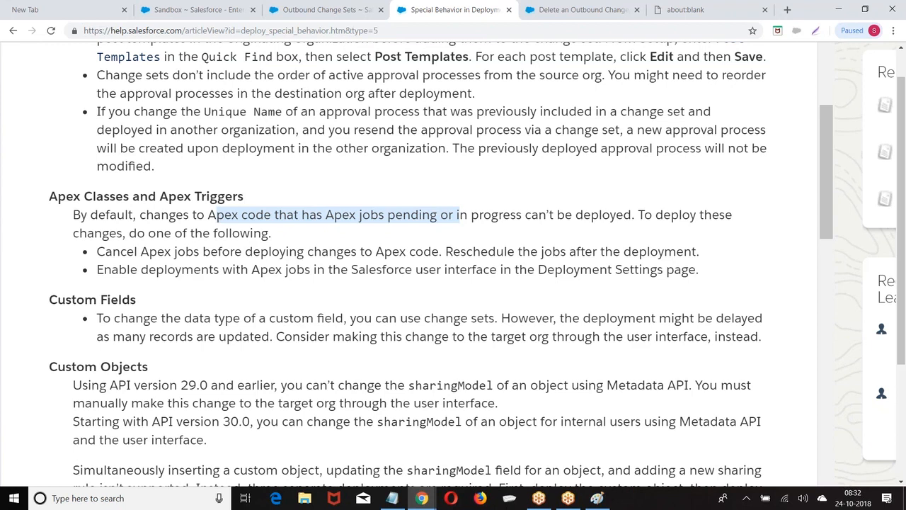
pyautogui.scroll(1, 615, 185)
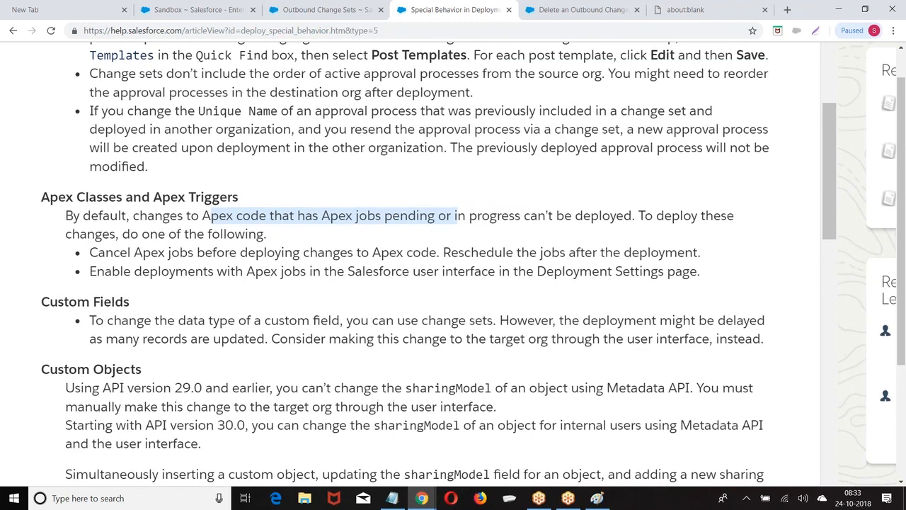
pyautogui.scroll(-2, 615, 185)
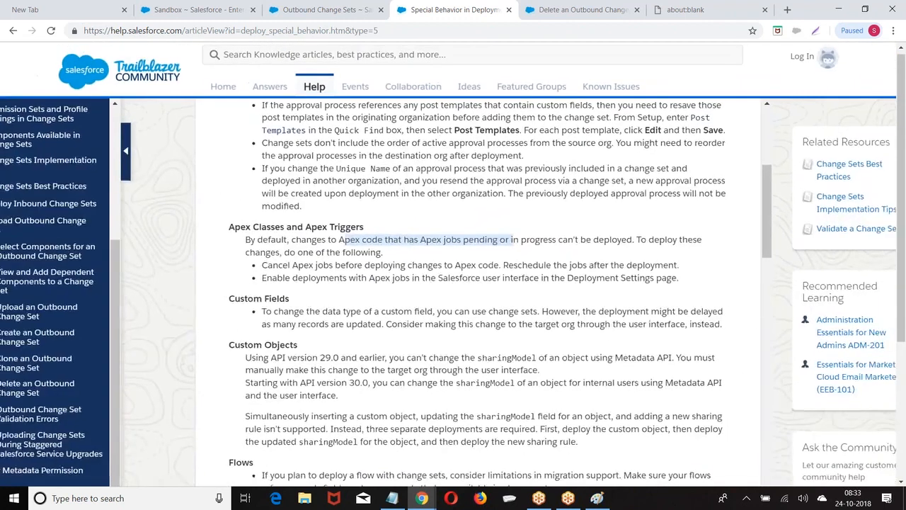
pyautogui.scroll(3, 453, 264)
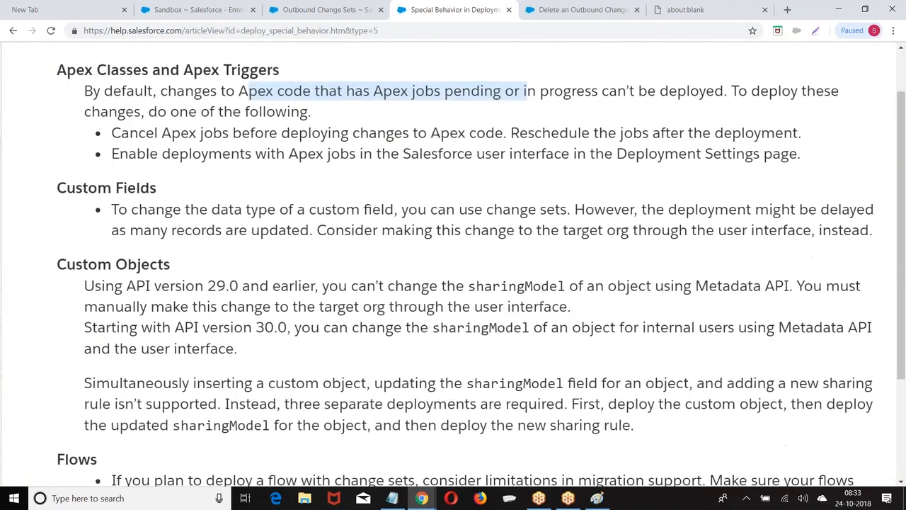
pyautogui.hscroll(1, 853, 375)
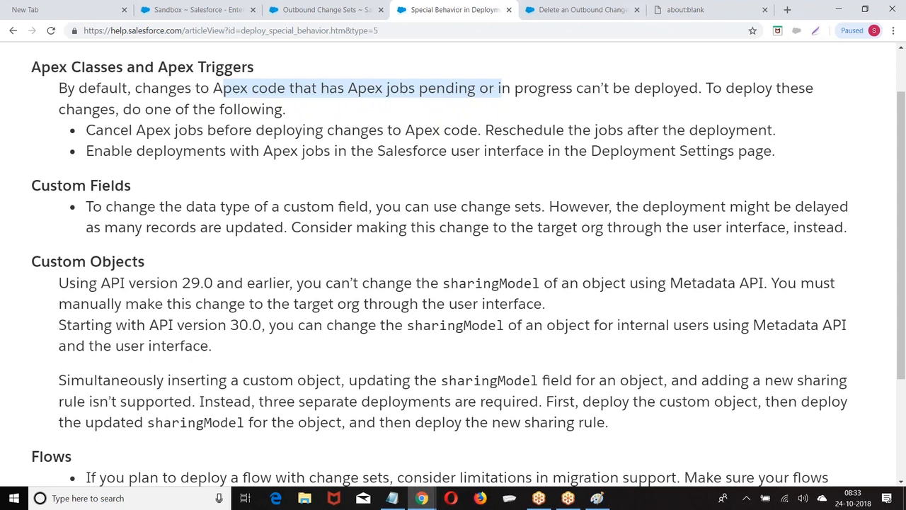
pyautogui.scroll(-3, 488, 288)
# Scroll through the article's deployment behavior for Picklist Values, Profiles, Sharing and Workflow
pyautogui.scroll(-3, 464, 263)
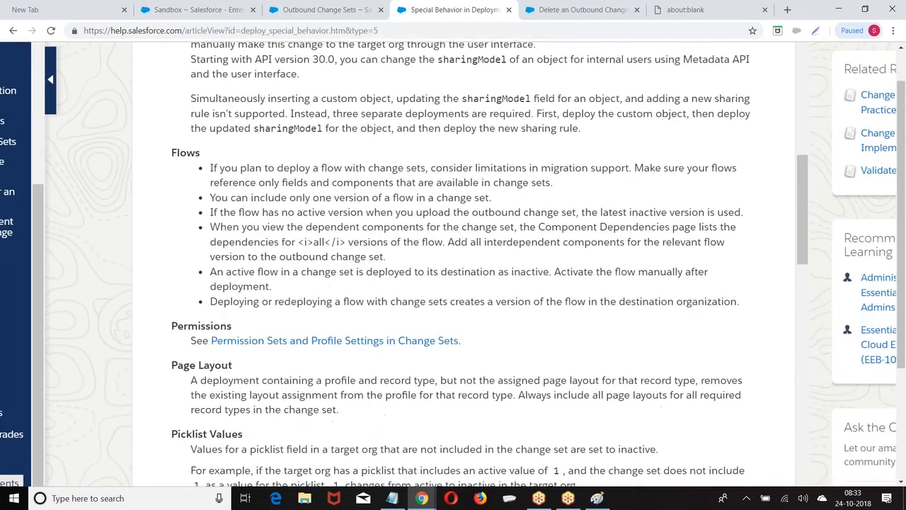
pyautogui.scroll(-3, 488, 264)
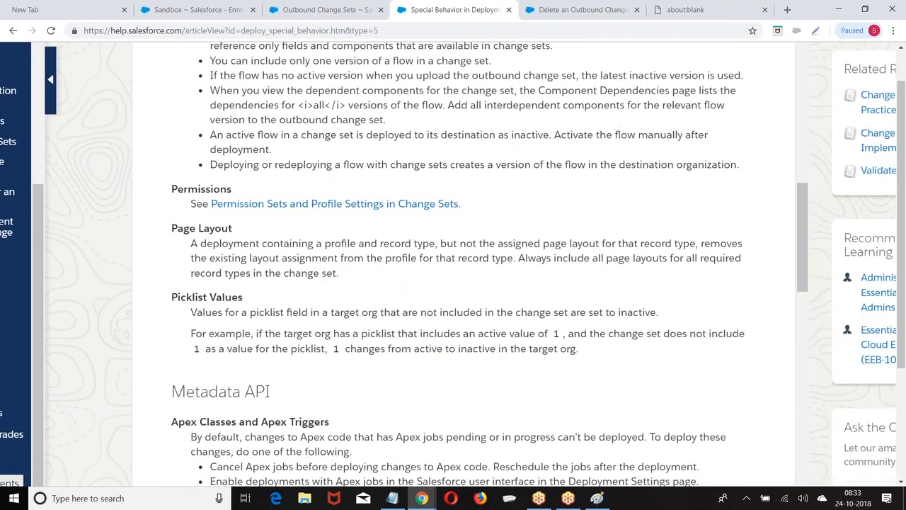
pyautogui.scroll(-2, 488, 263)
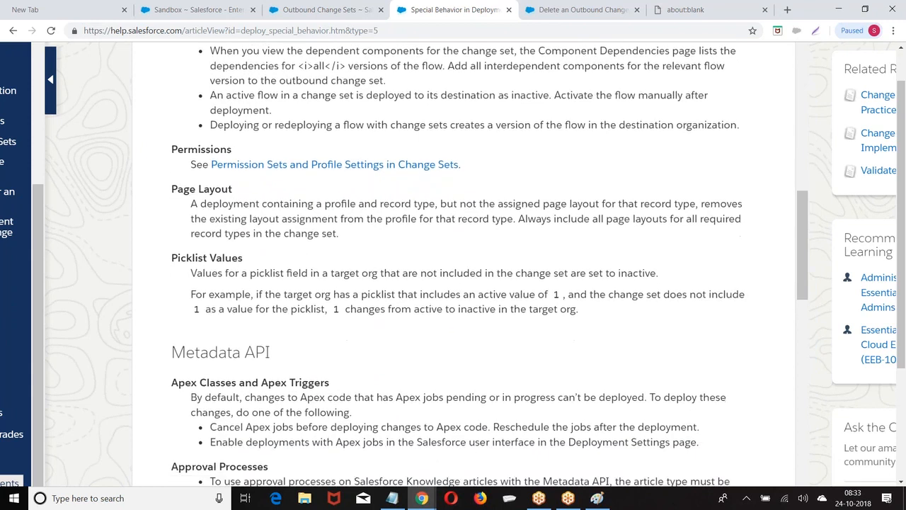
pyautogui.scroll(-2, 488, 263)
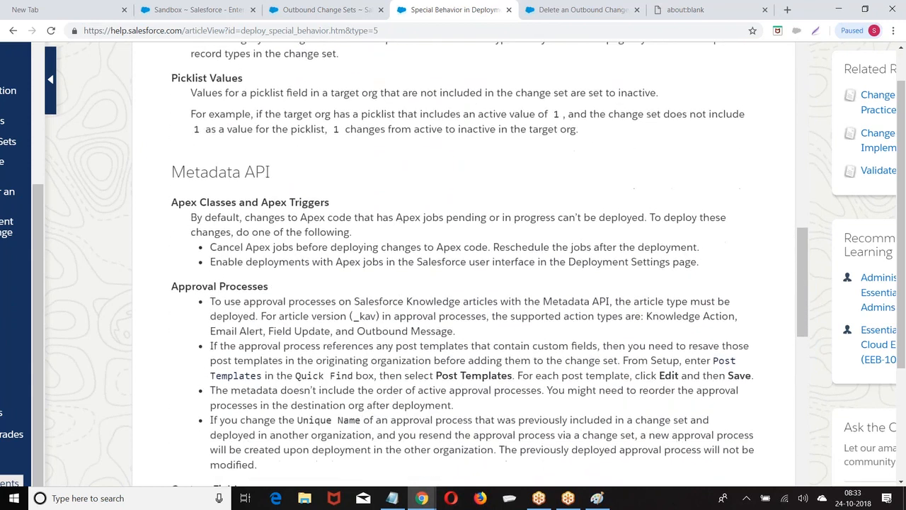
pyautogui.scroll(-10, 488, 263)
pyautogui.scroll(-8, 489, 263)
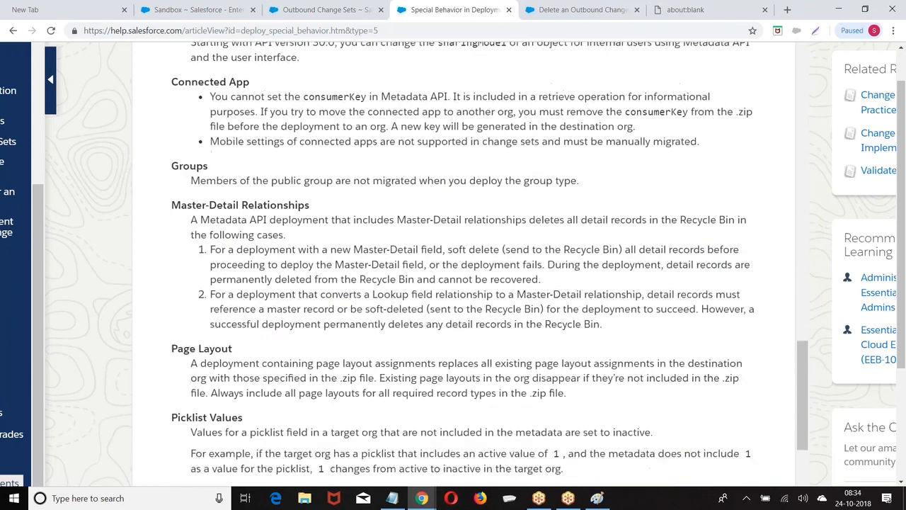
pyautogui.scroll(15, 267, 213)
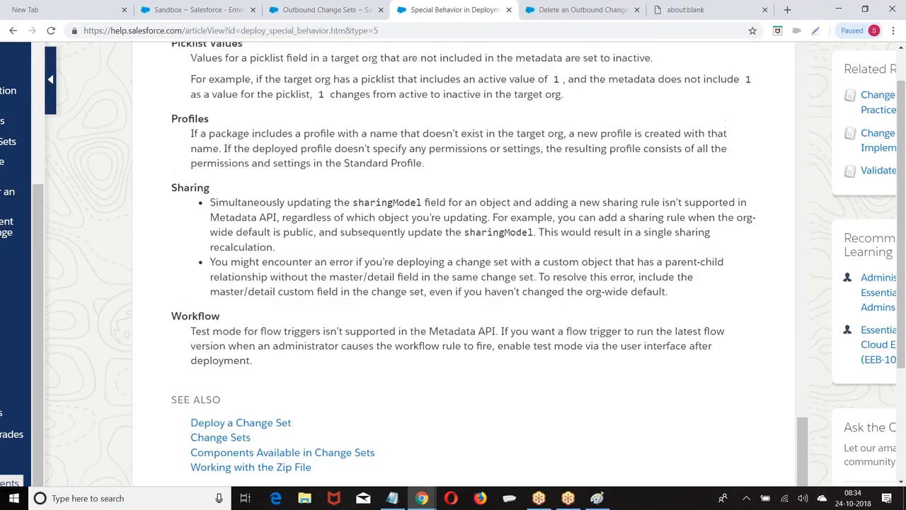
pyautogui.scroll(20, 470, 264)
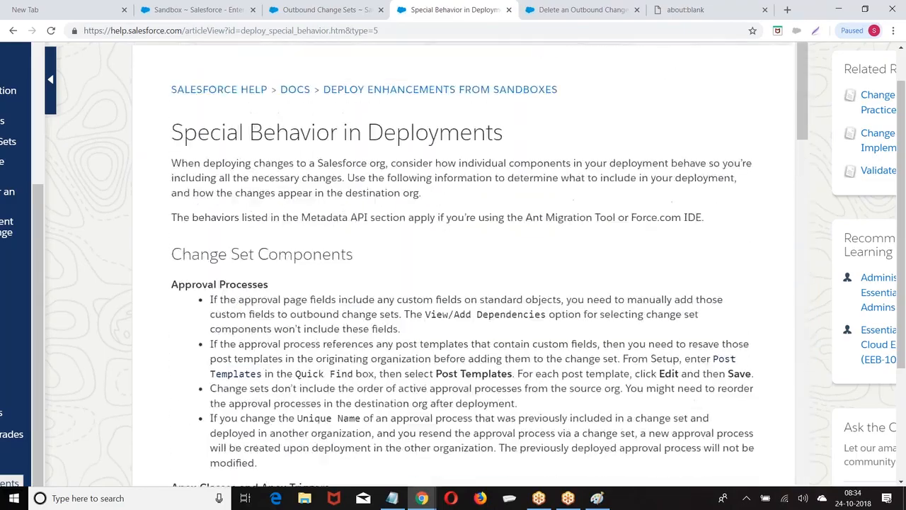
pyautogui.scroll(-20, 470, 264)
pyautogui.scroll(2, 470, 264)
pyautogui.scroll(1, 521, 237)
pyautogui.scroll(5, 539, 246)
pyautogui.scroll(-3, 539, 246)
pyautogui.hscroll(-2, 539, 246)
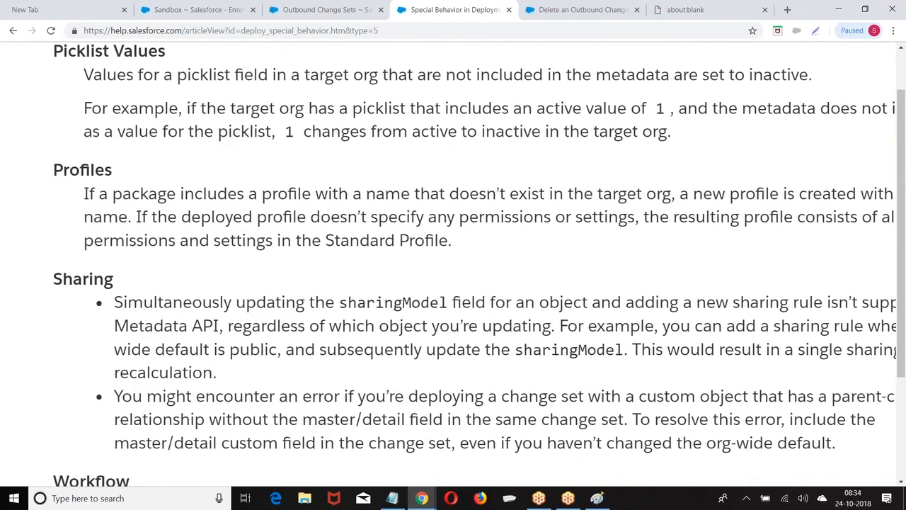
pyautogui.scroll(-3, 453, 264)
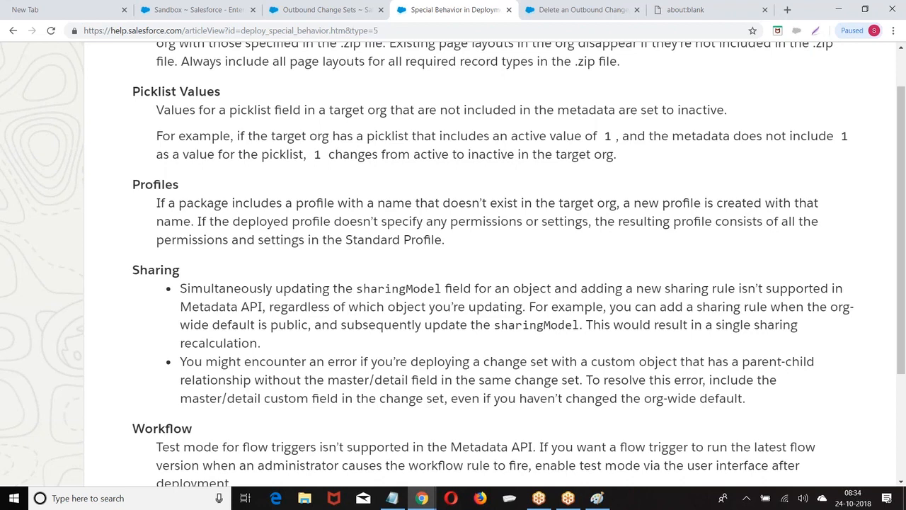
# Zoom the article text in and out for reading, then reset it to normal size
pyautogui.hotkey('ctrl', '+')
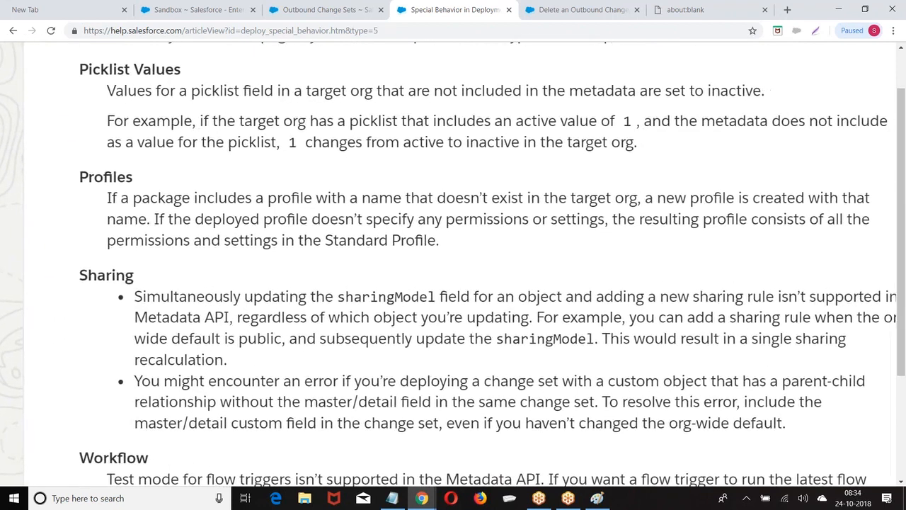
pyautogui.hotkey('ctrl', '-')
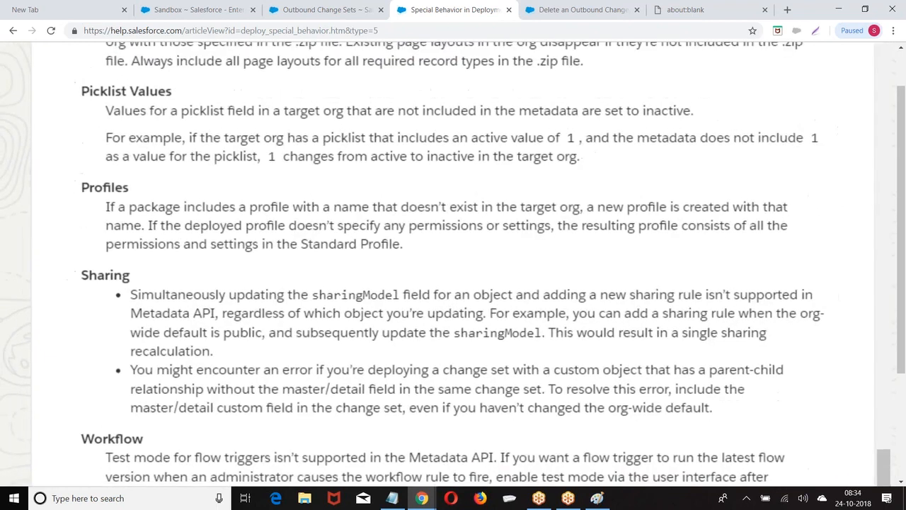
pyautogui.hotkey('ctrl', '+')
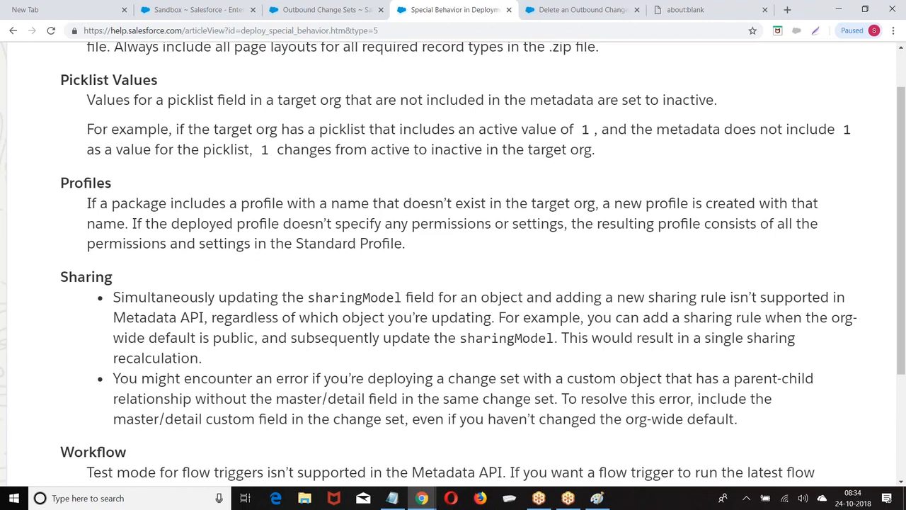
pyautogui.hotkey('ctrl', '0')
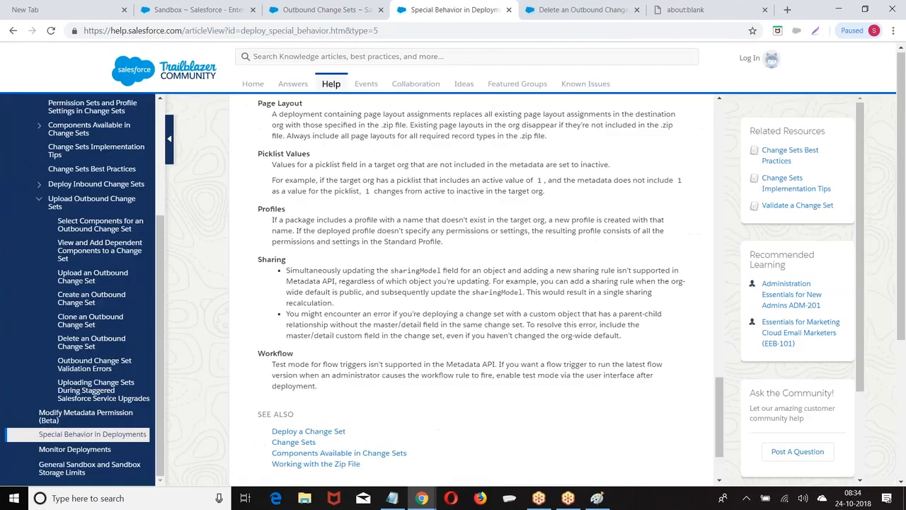
# Close the Special Behavior in Deployments tab and enlarge the Delete an Outbound Change Set article
pyautogui.click(508, 9)
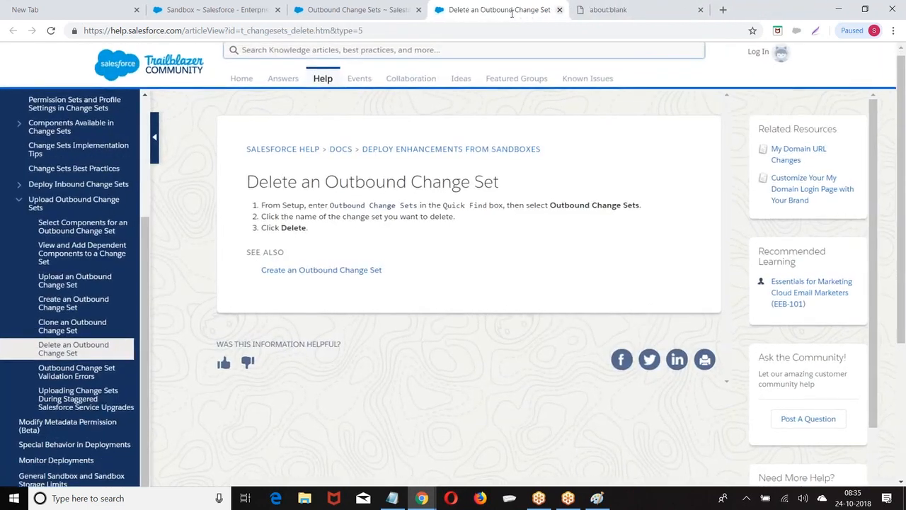
pyautogui.hotkey('ctrl', '+')
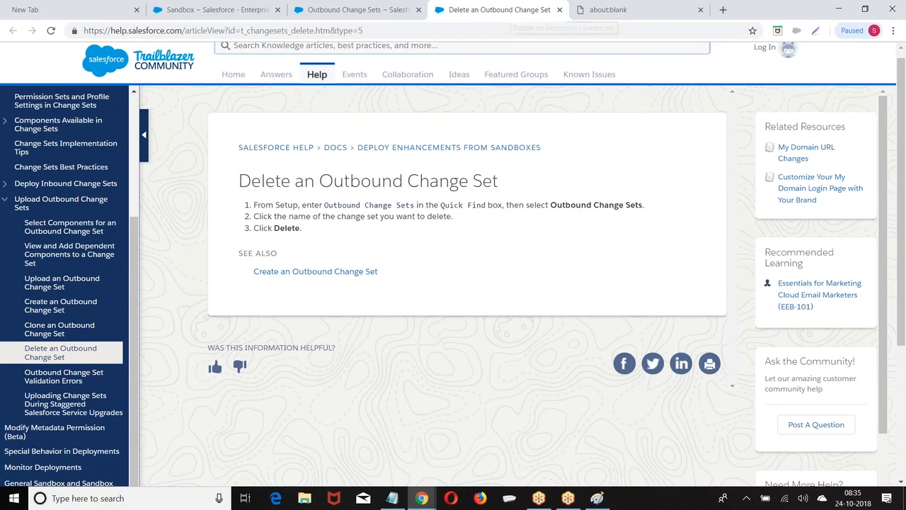
pyautogui.click(886, 498)
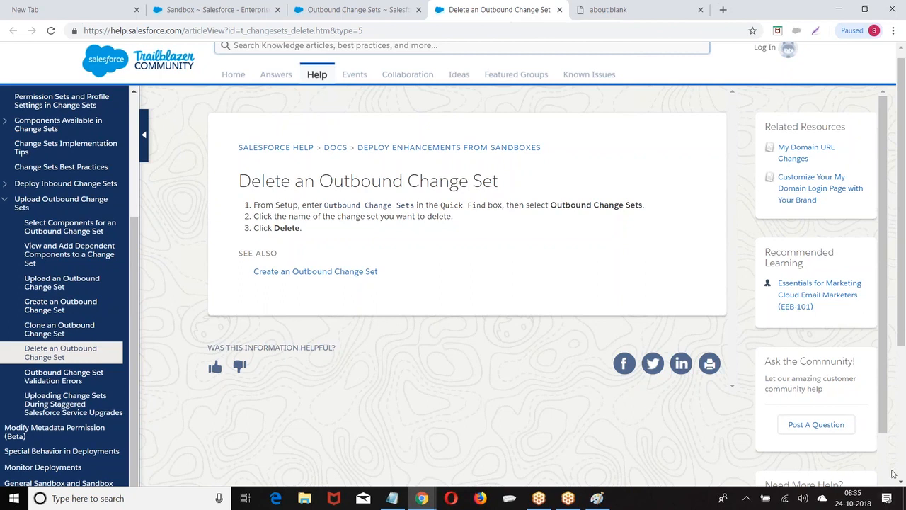